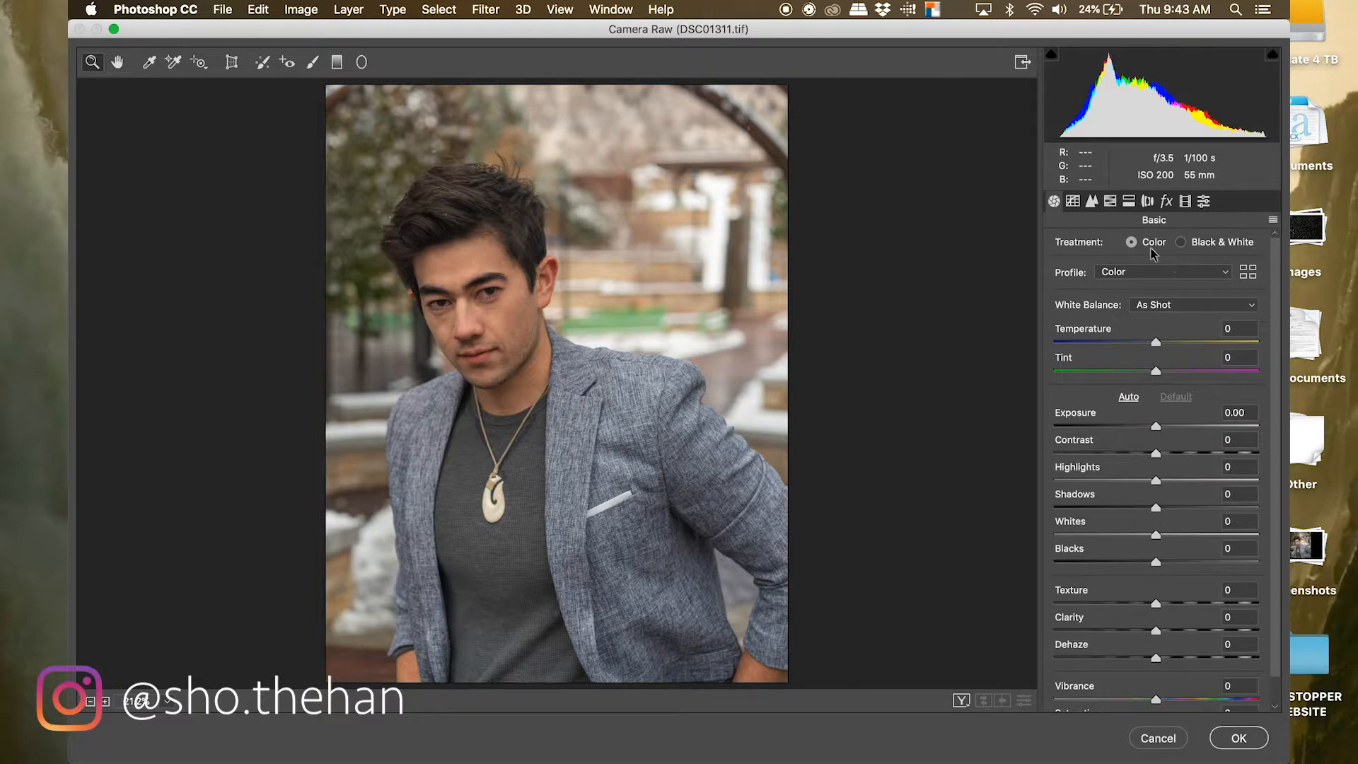
- Apply a Camera Raw lens distortion correction of +20 to Layer 1, and hide the Background layer
left_click(1147, 202)
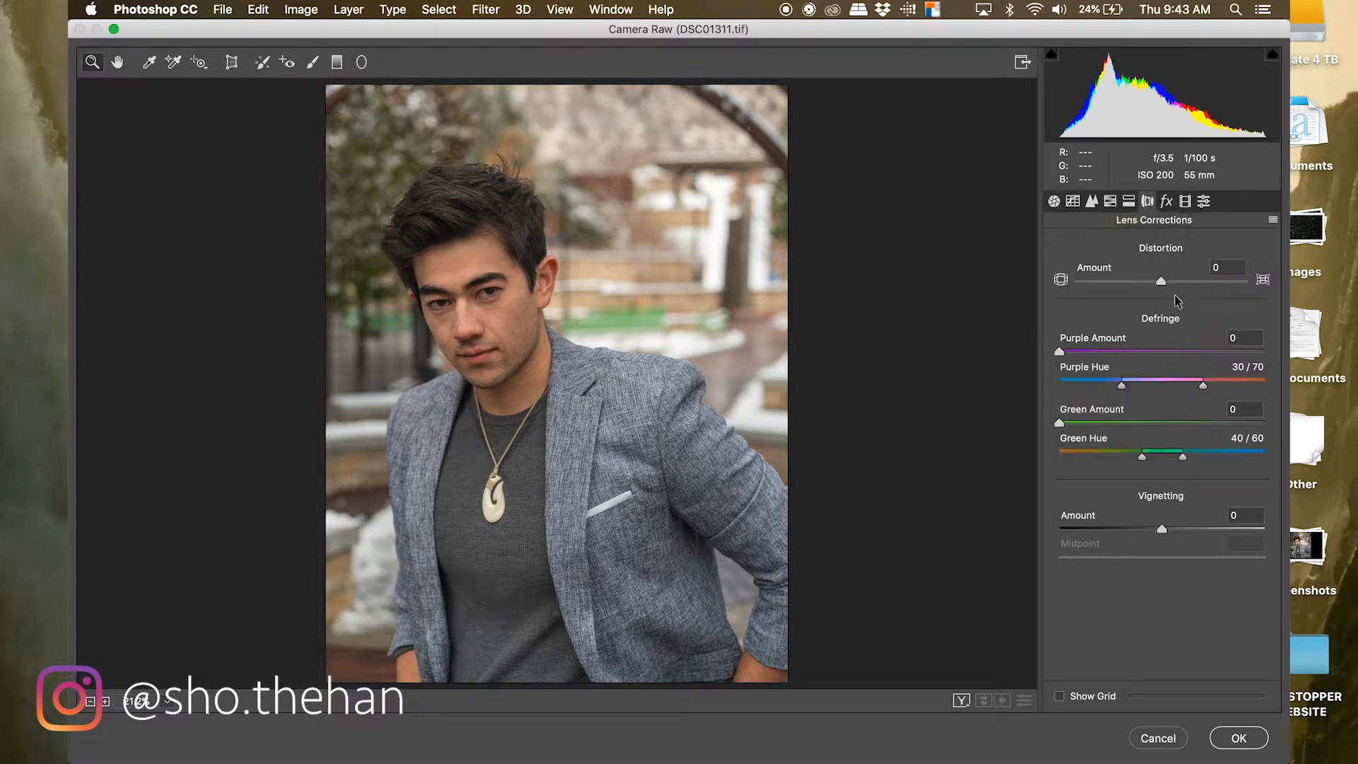
left_click_drag(1161, 285, 1179, 290)
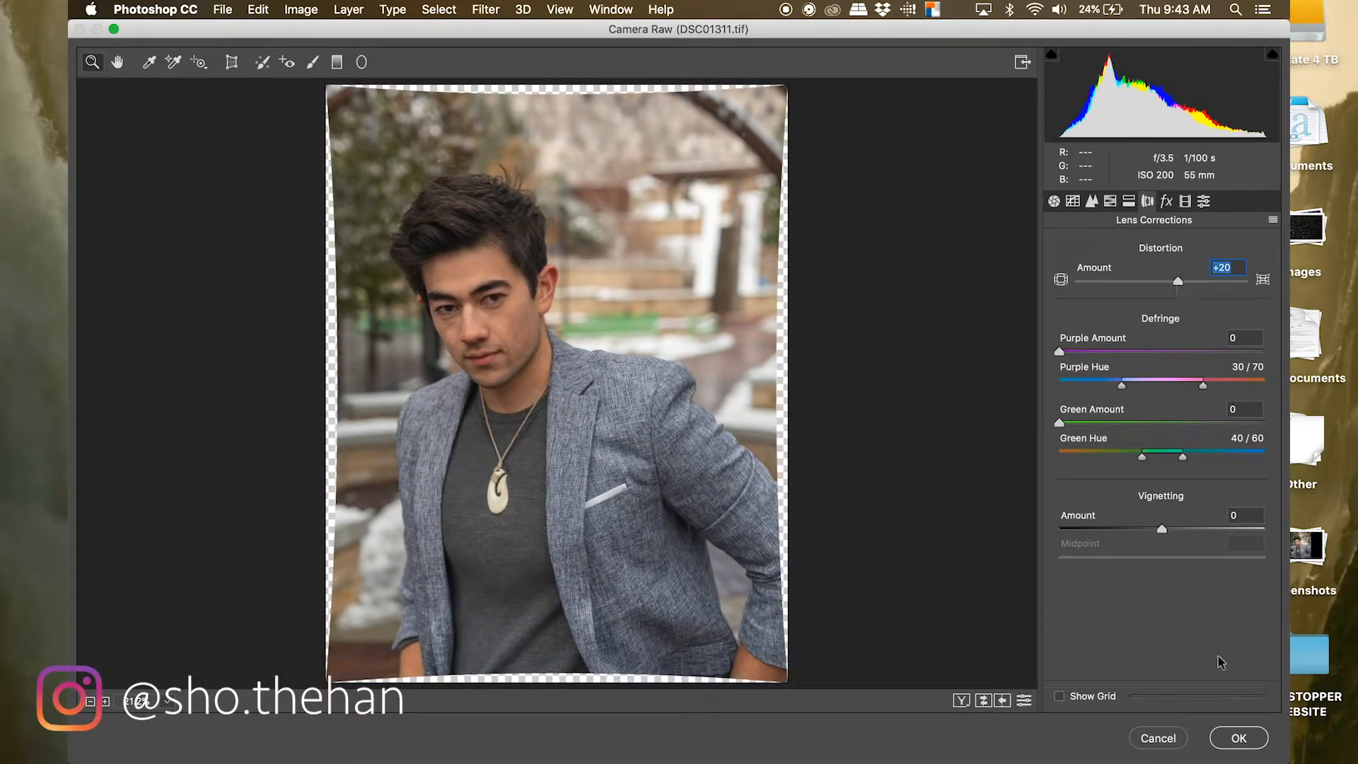
left_click(1245, 741)
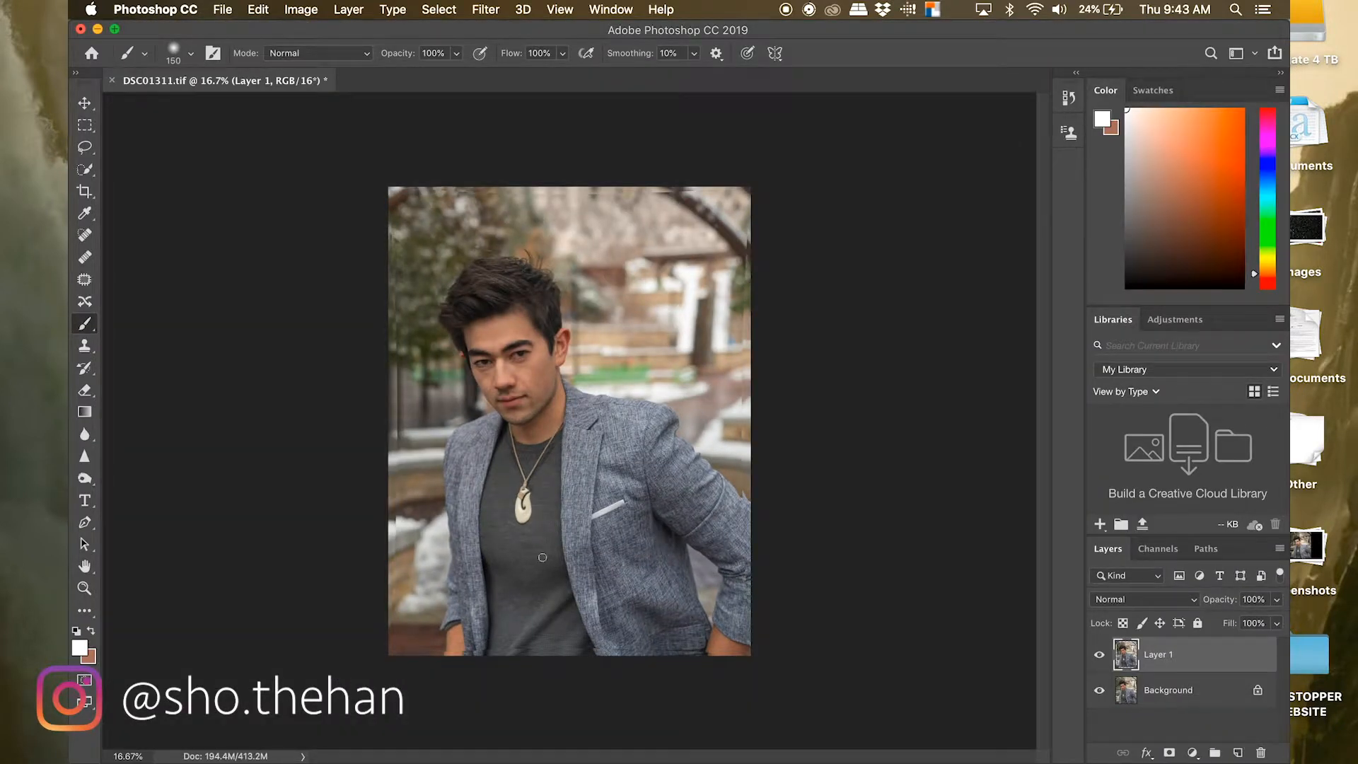
left_click(1100, 693)
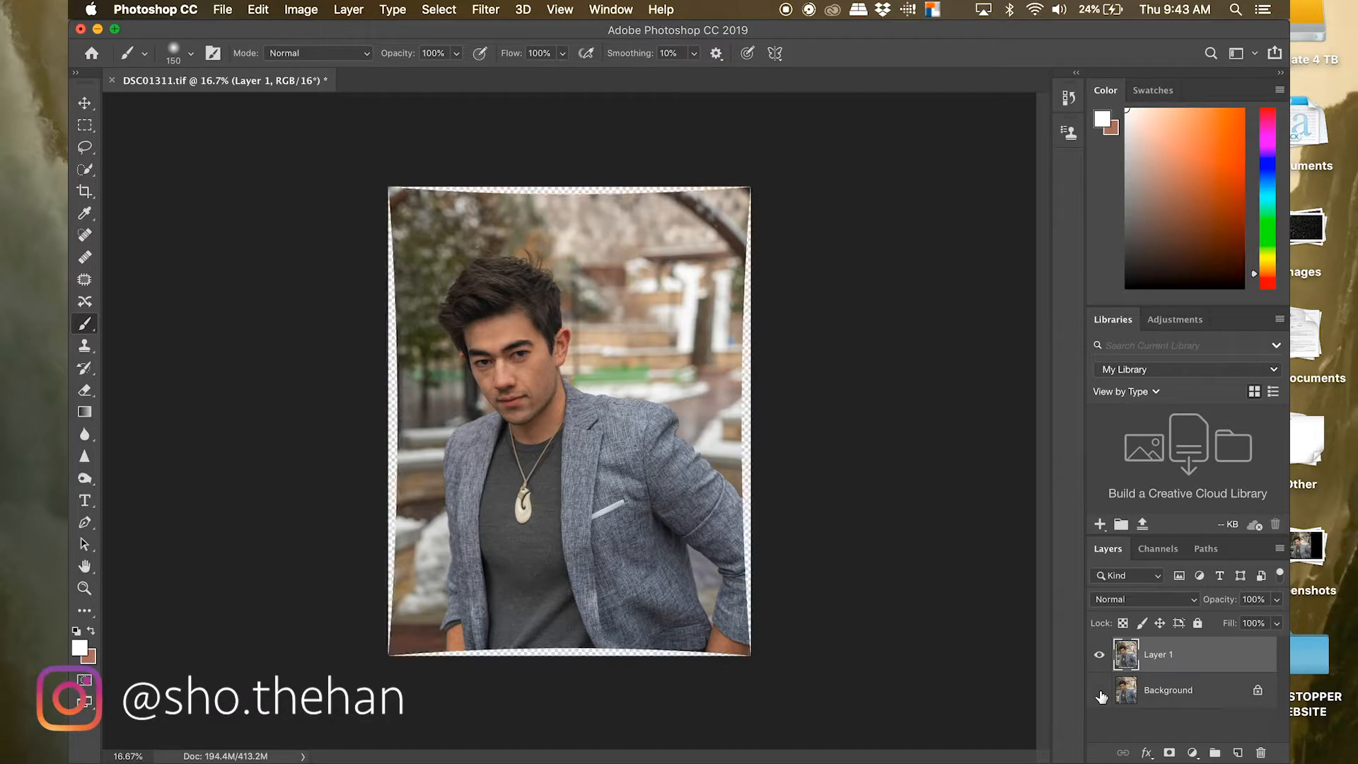
- Select the photo's left strip and stretch it outward to about 118% width with Distort, covering the transparent left edge, and deselect
left_click(82, 128)
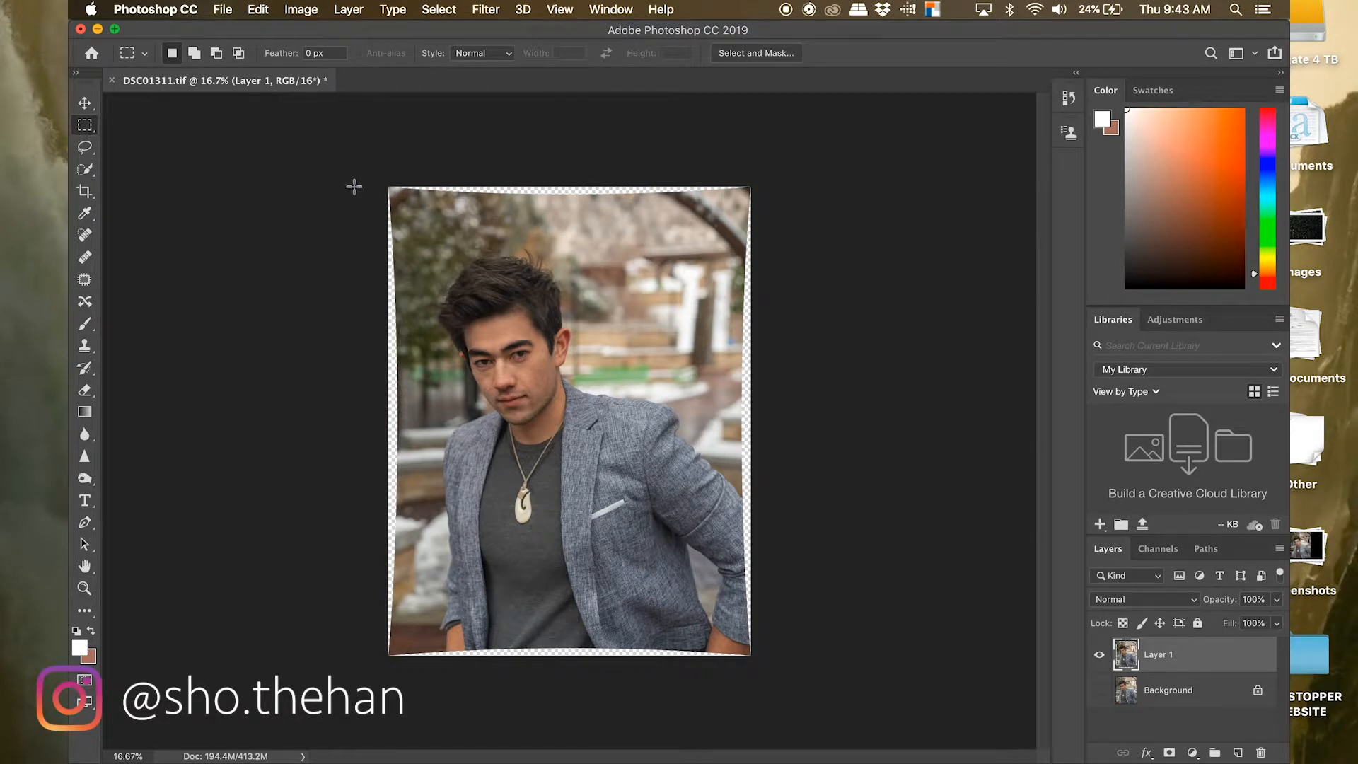
left_click_drag(346, 168, 459, 683)
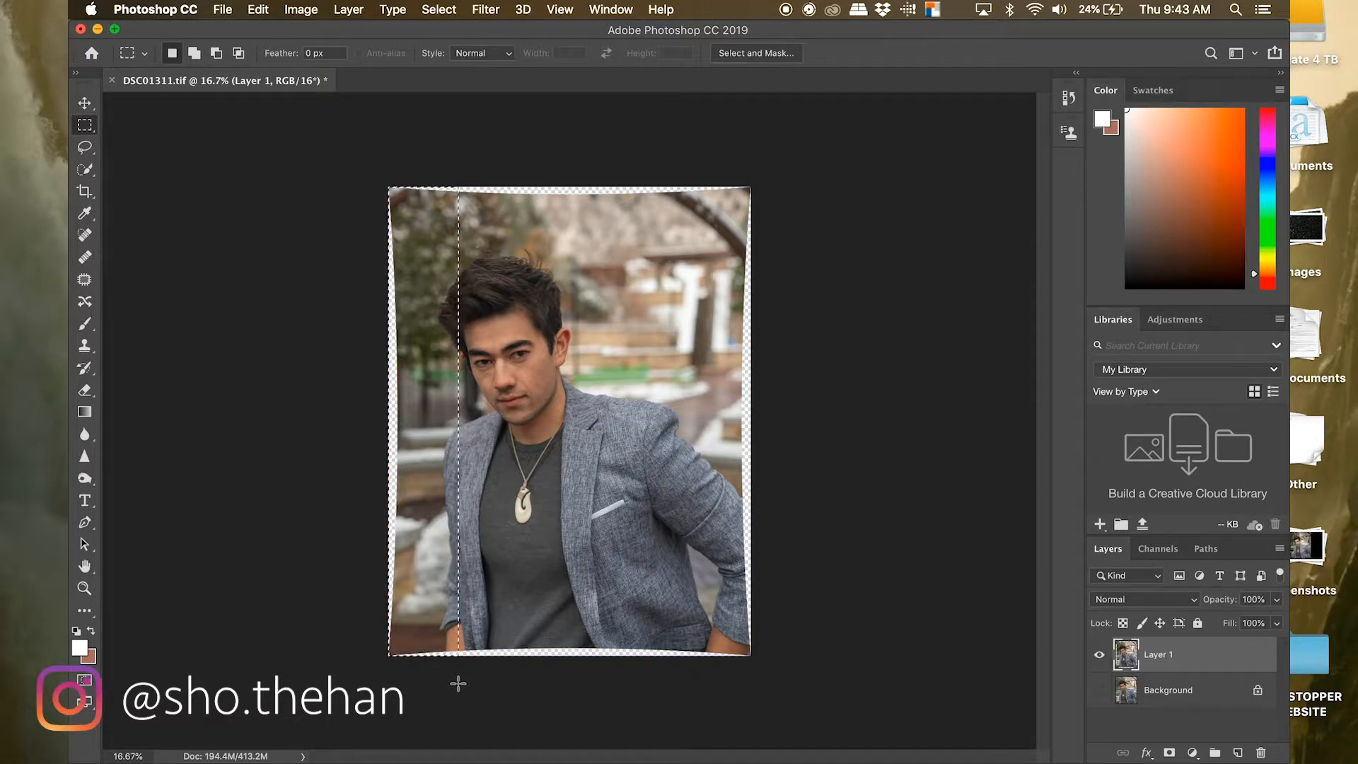
right_click(420, 442)
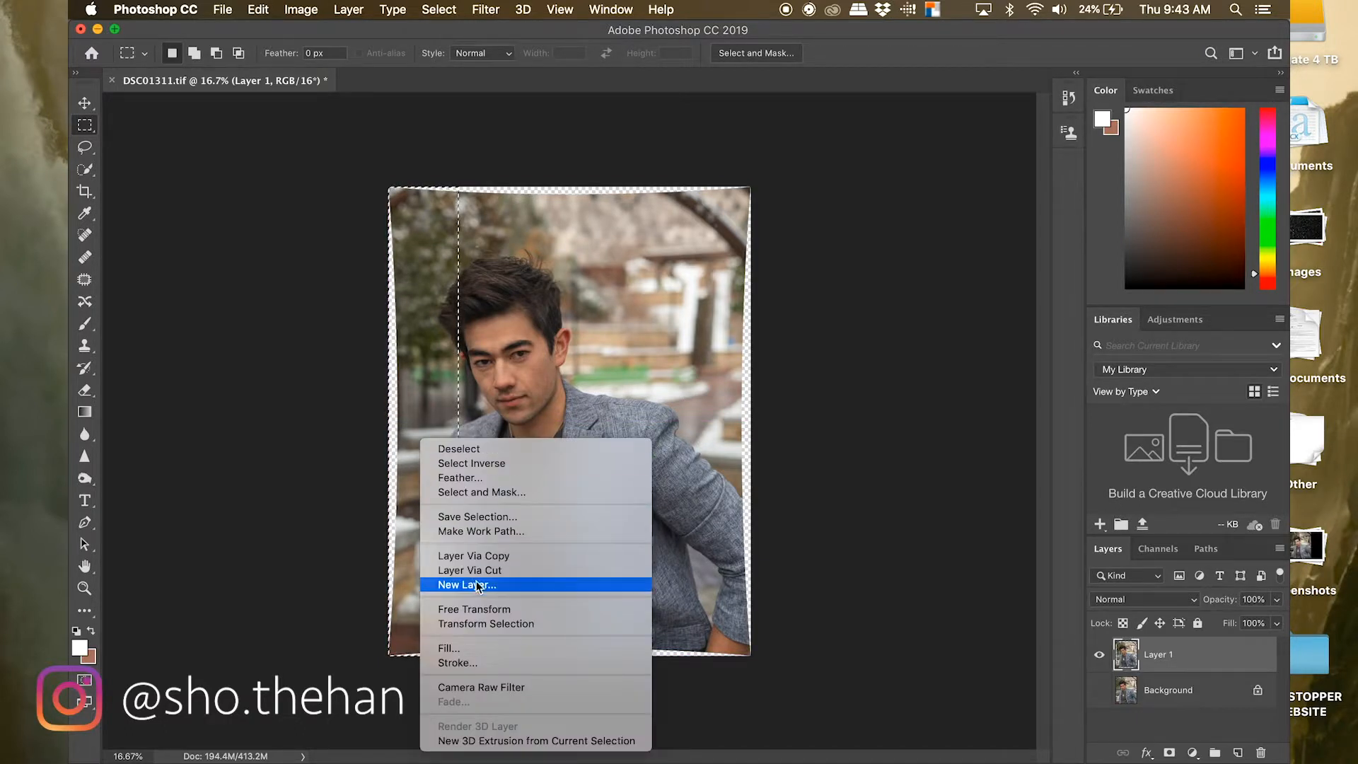
left_click(486, 609)
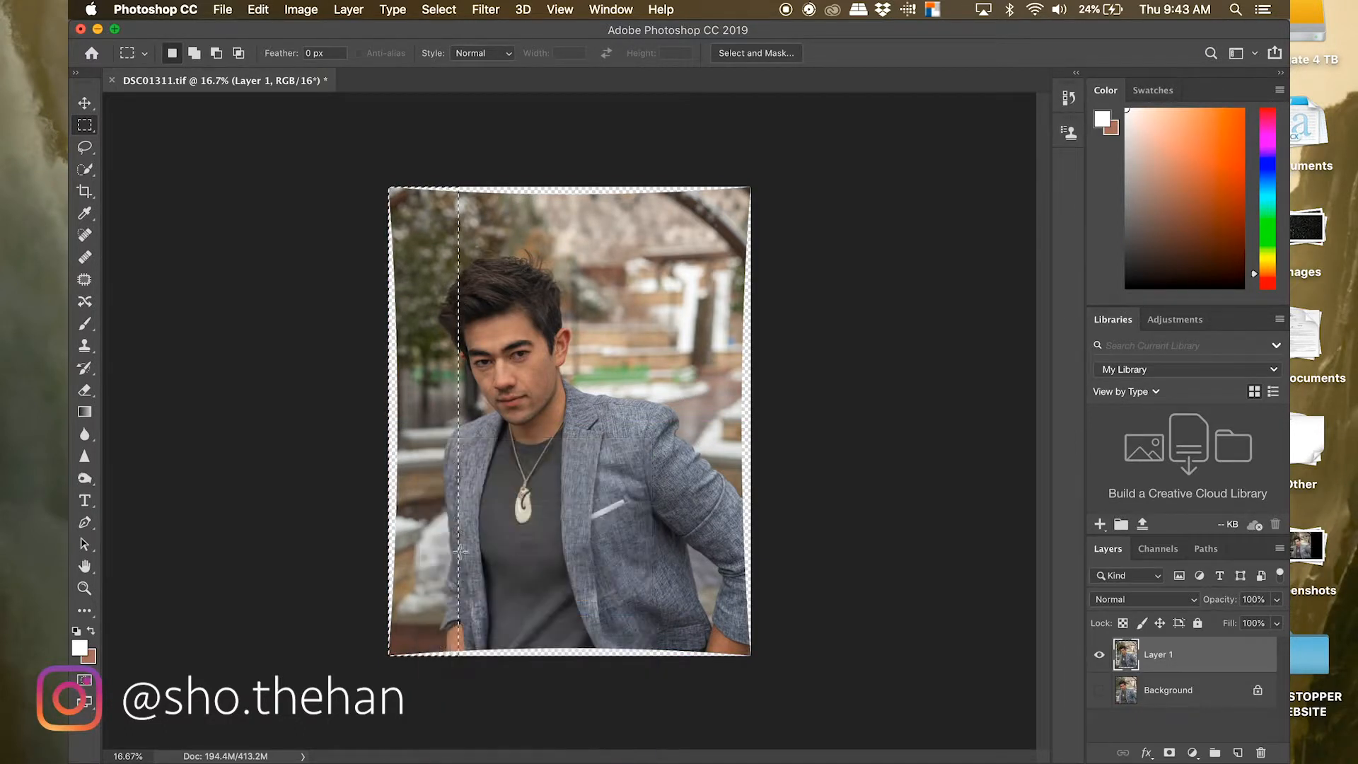
right_click(420, 468)
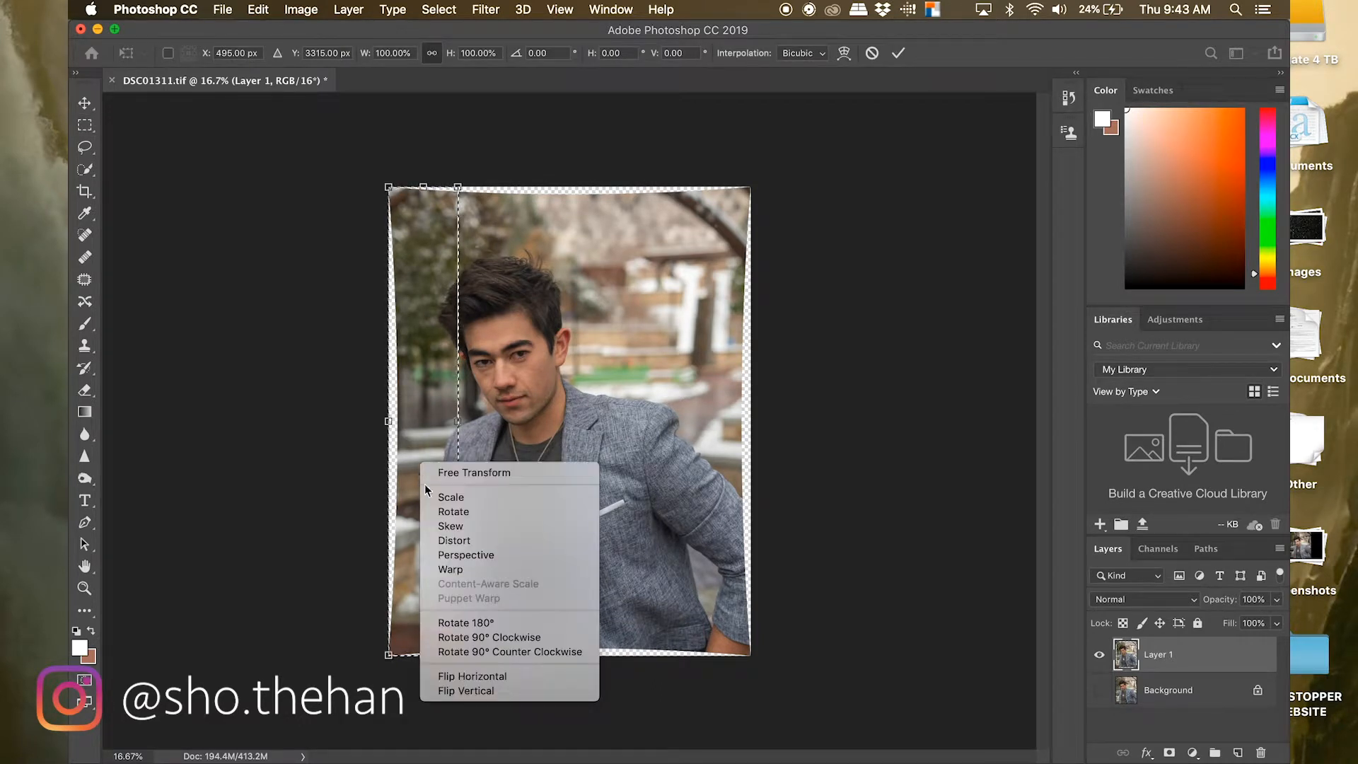
left_click(461, 542)
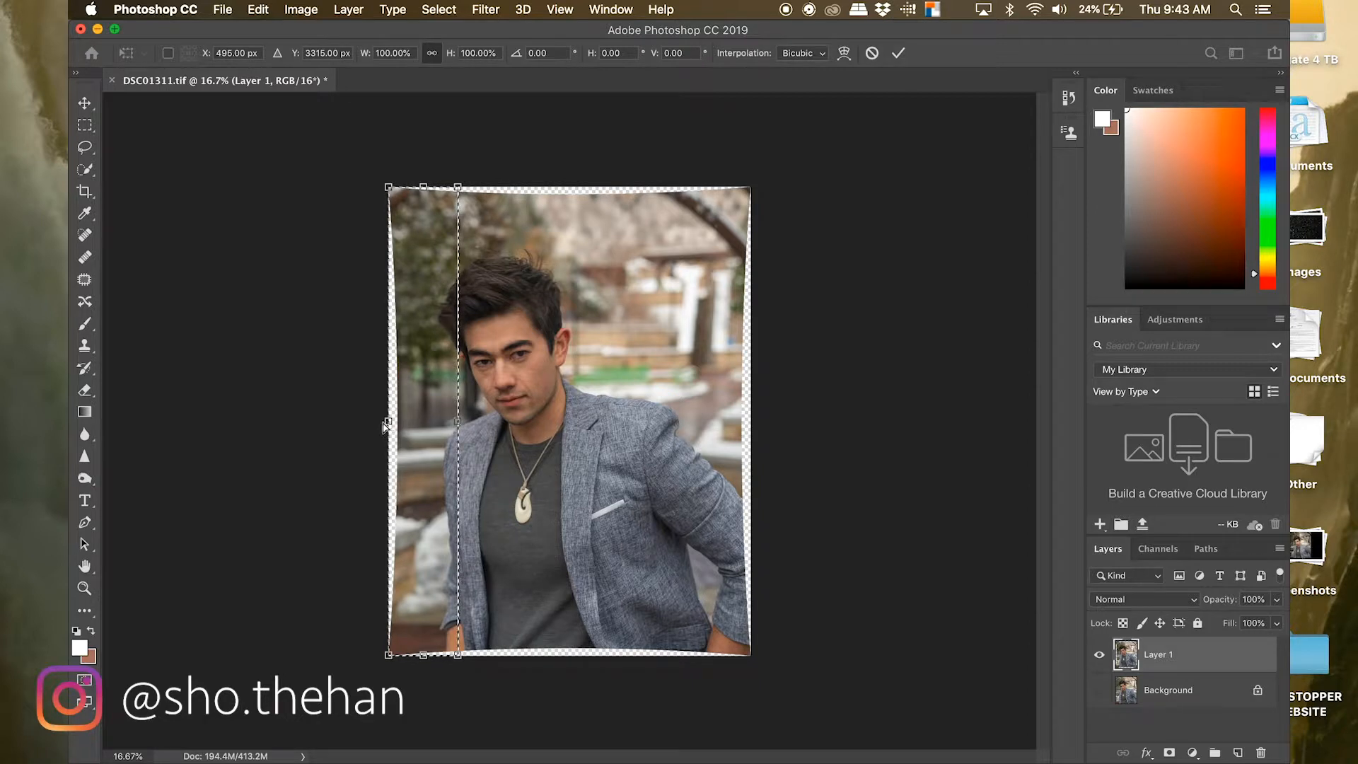
left_click_drag(382, 422, 375, 422)
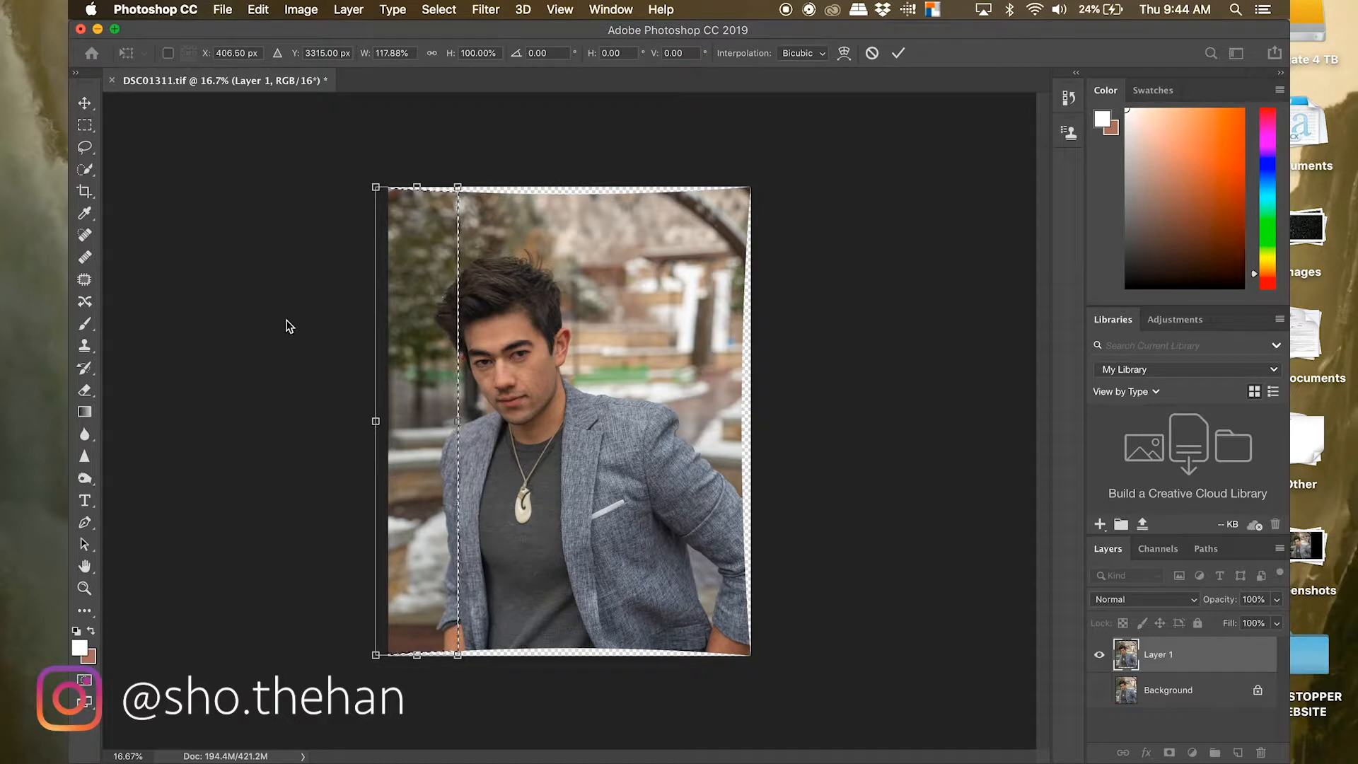
left_click(84, 126)
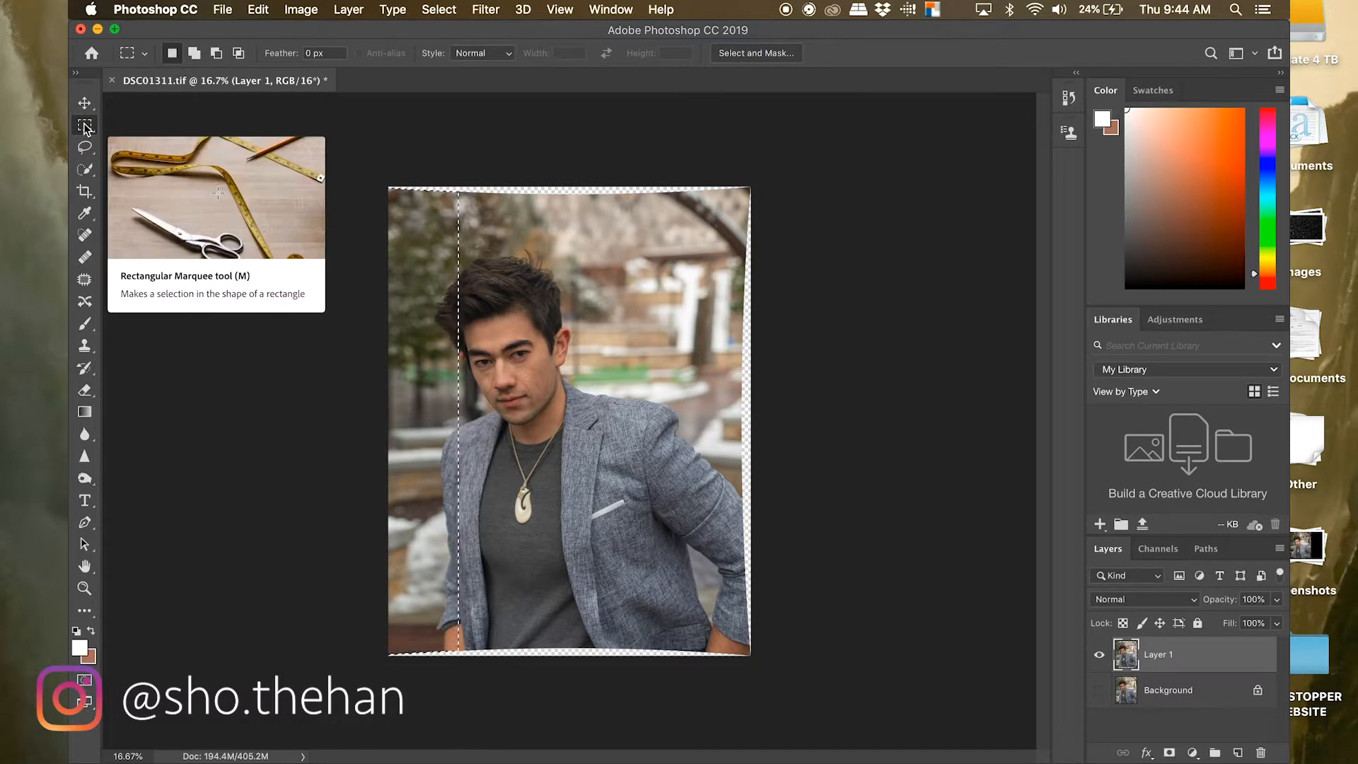
key("super+d")
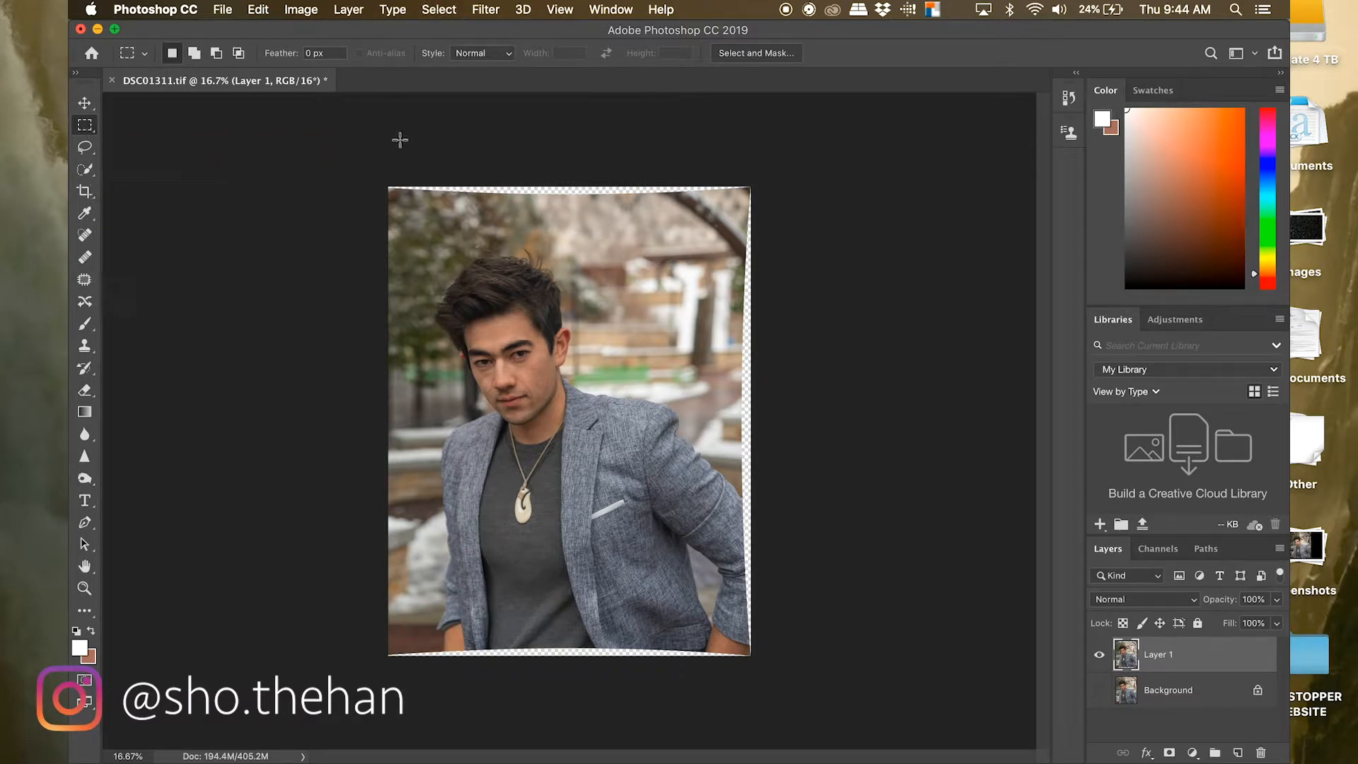
- Select the strip above the man's head and stretch it upward to about 110% height with Distort, filling the top gap, and deselect
left_click_drag(388, 187, 806, 290)
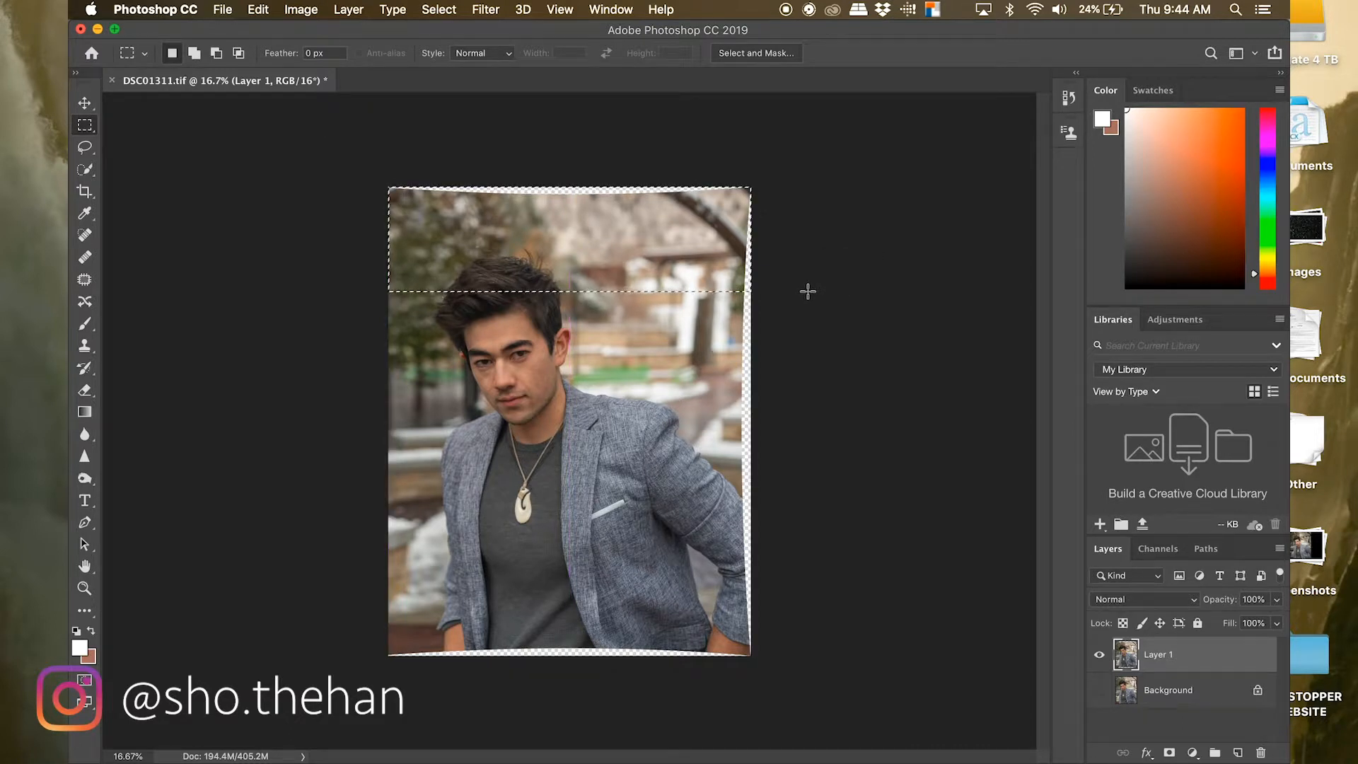
right_click(553, 242)
left_click(622, 408)
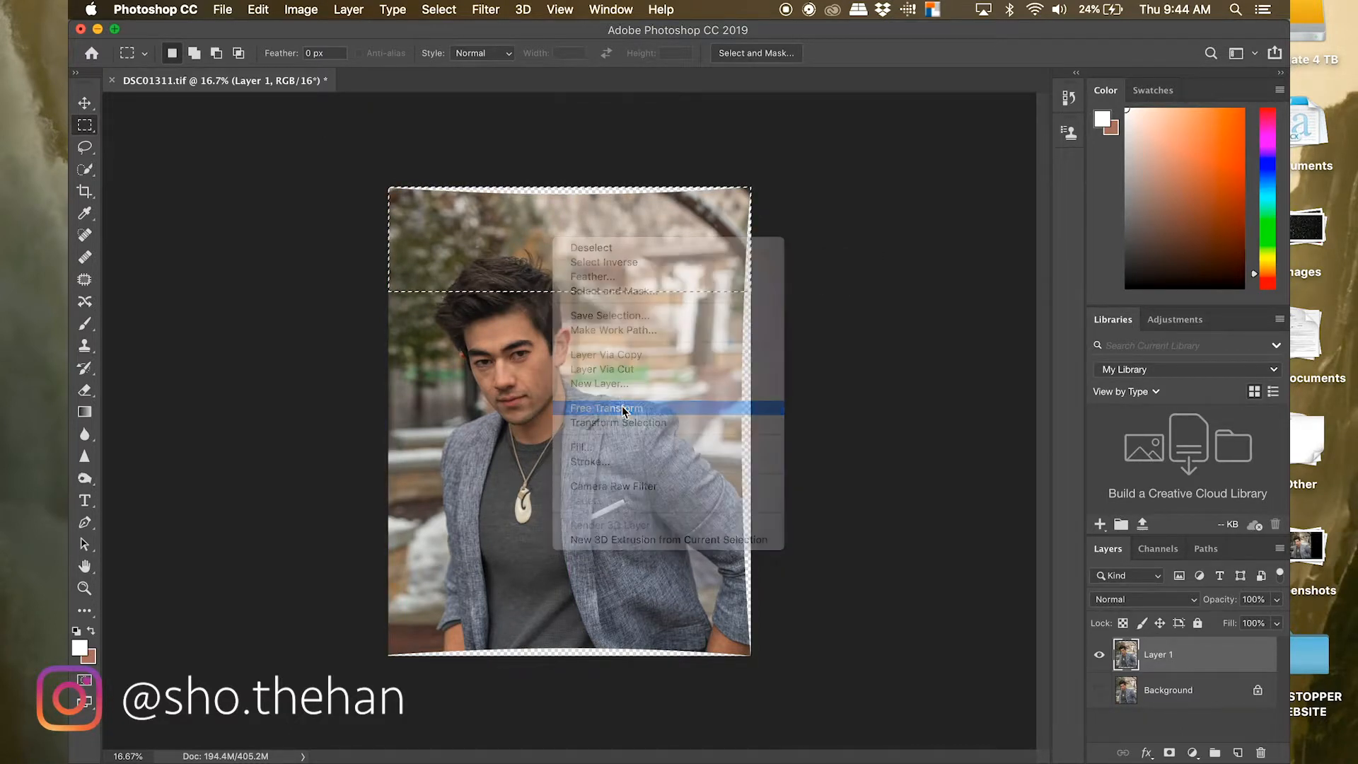
right_click(579, 241)
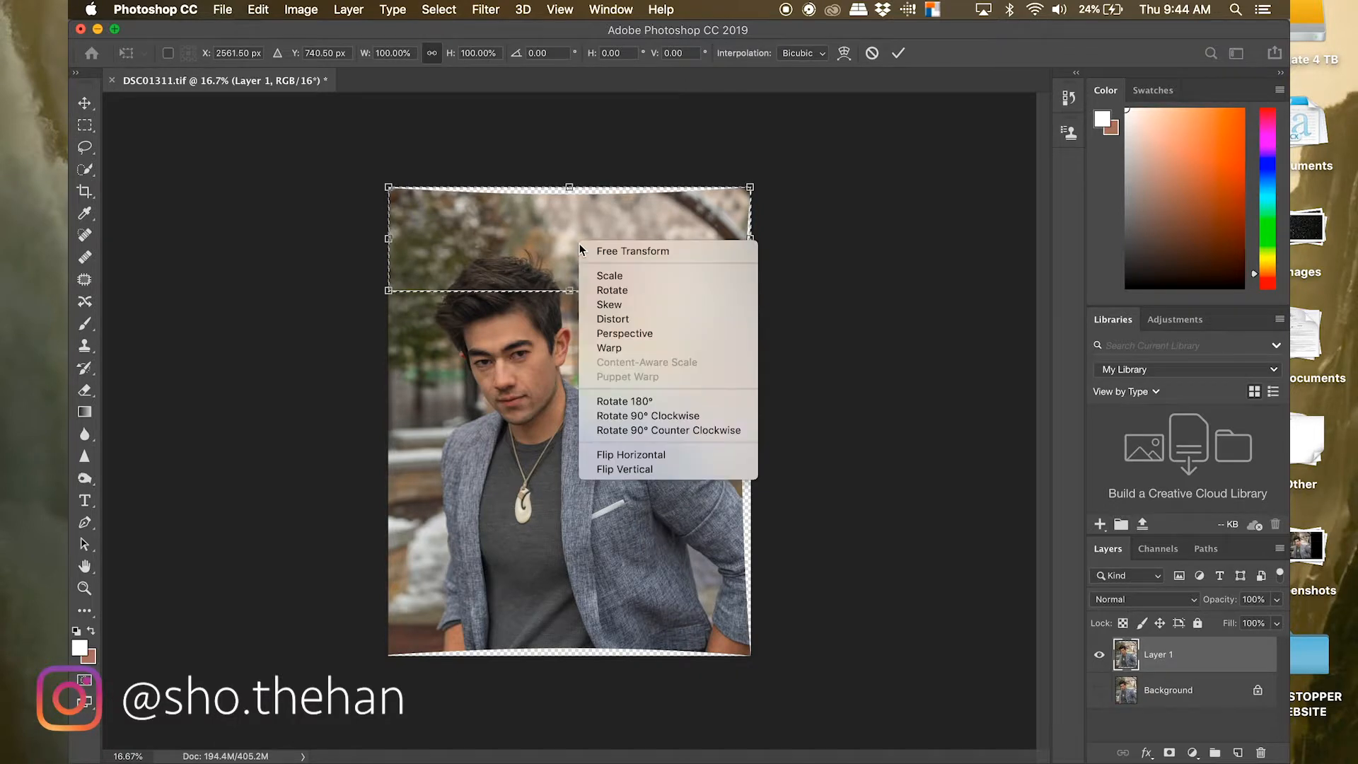
left_click(604, 319)
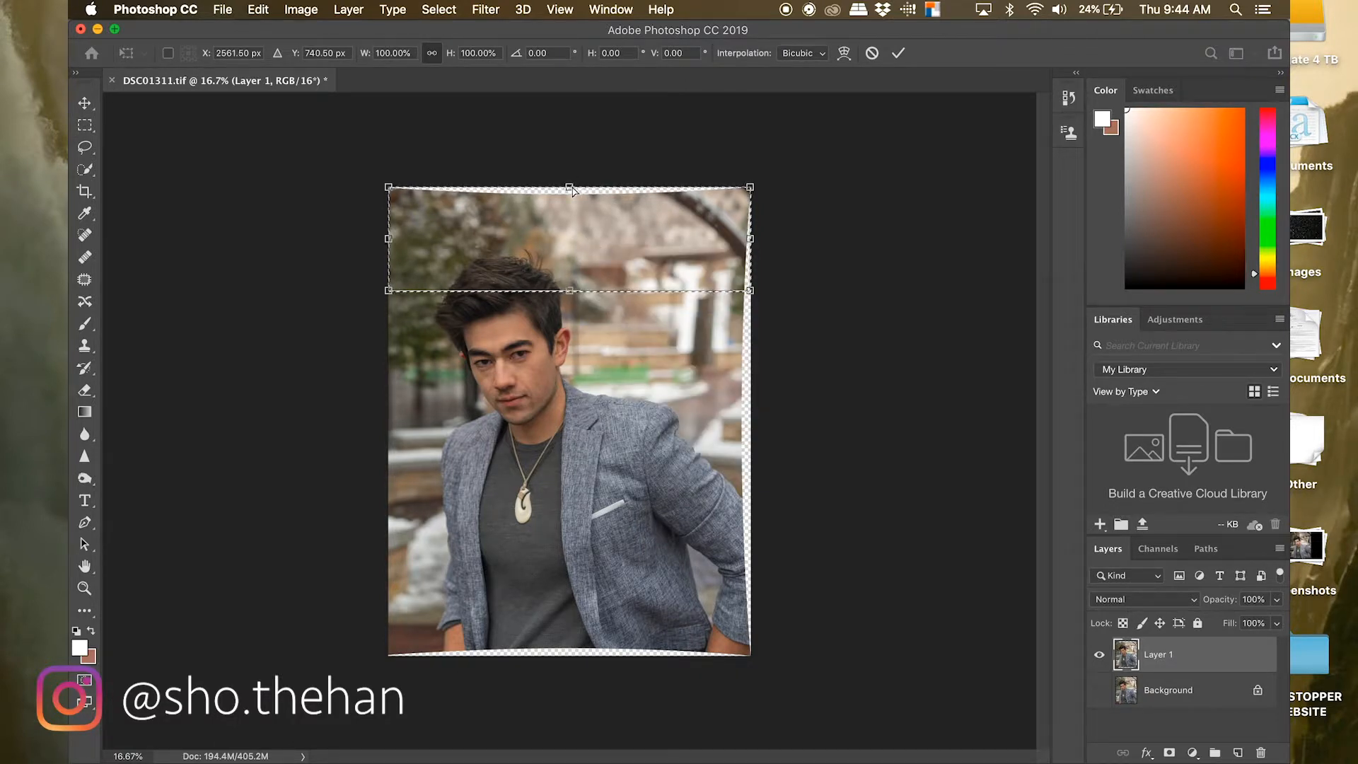
left_click_drag(572, 190, 570, 176)
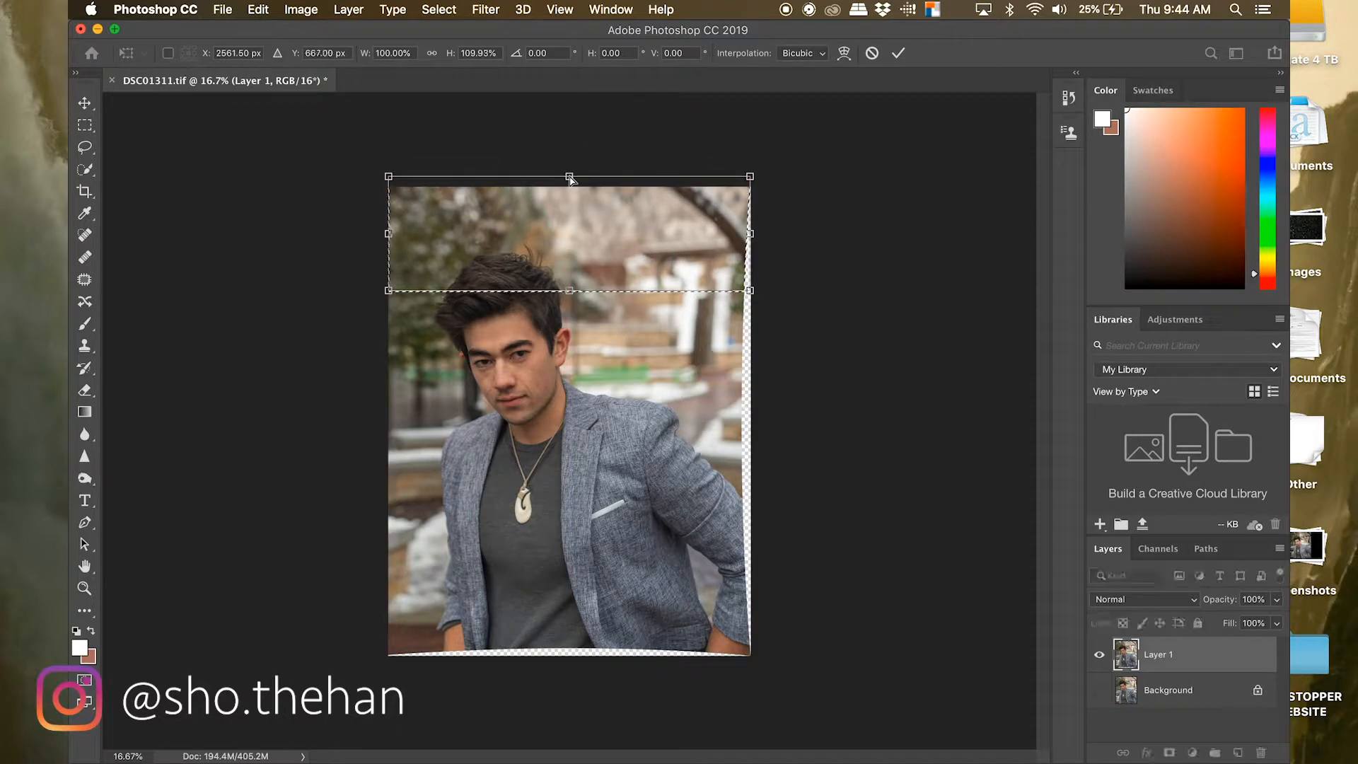
left_click(84, 126)
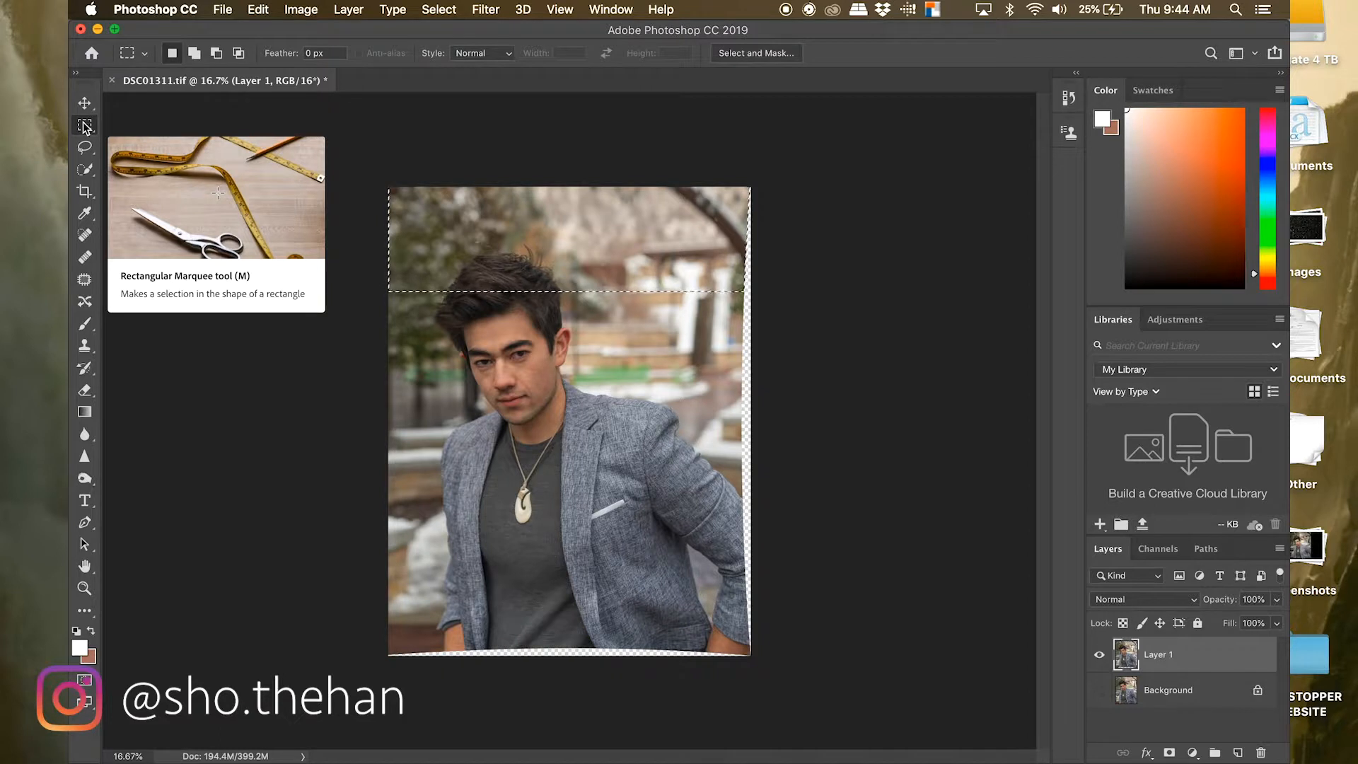
key("super+d")
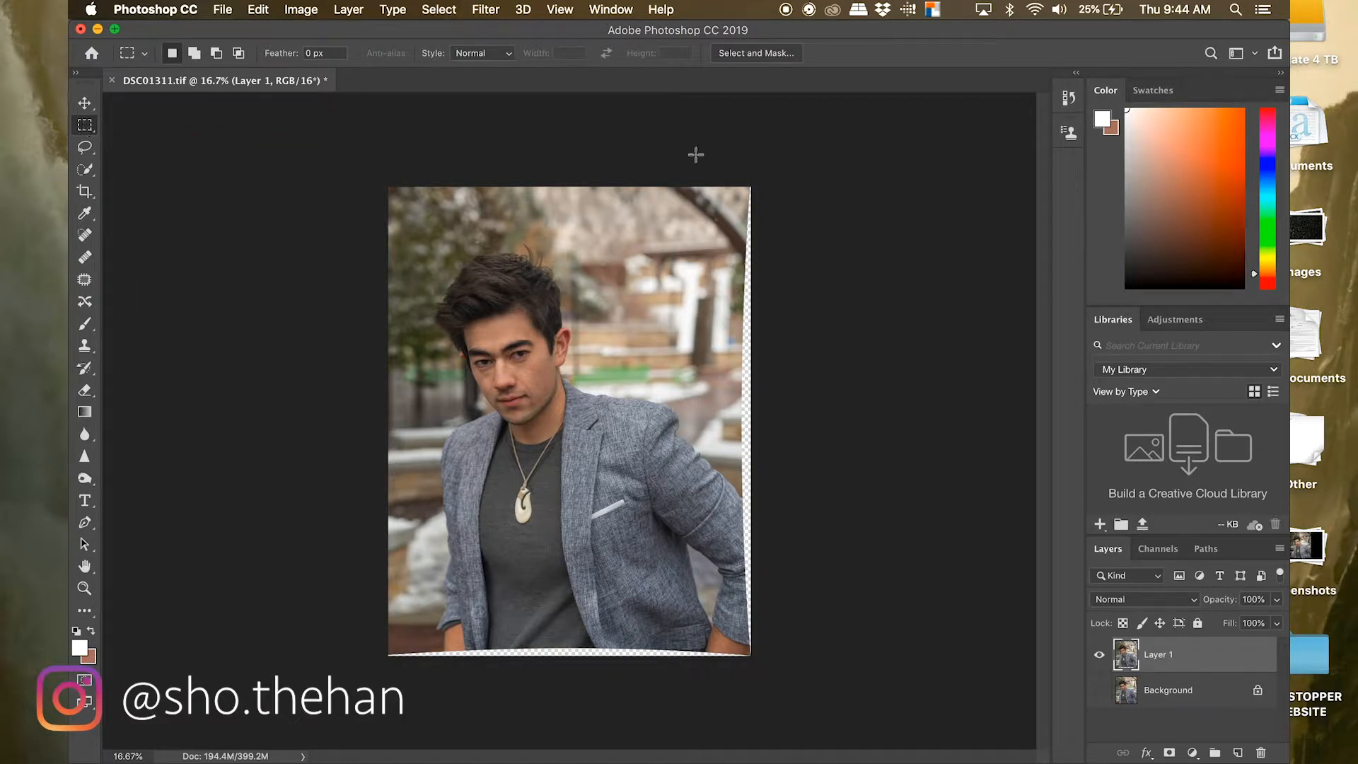
- Select the right half of the photo and stretch it outward to about 107% width with Distort, filling the right gap, and deselect
left_click_drag(750, 187, 573, 688)
right_click(652, 380)
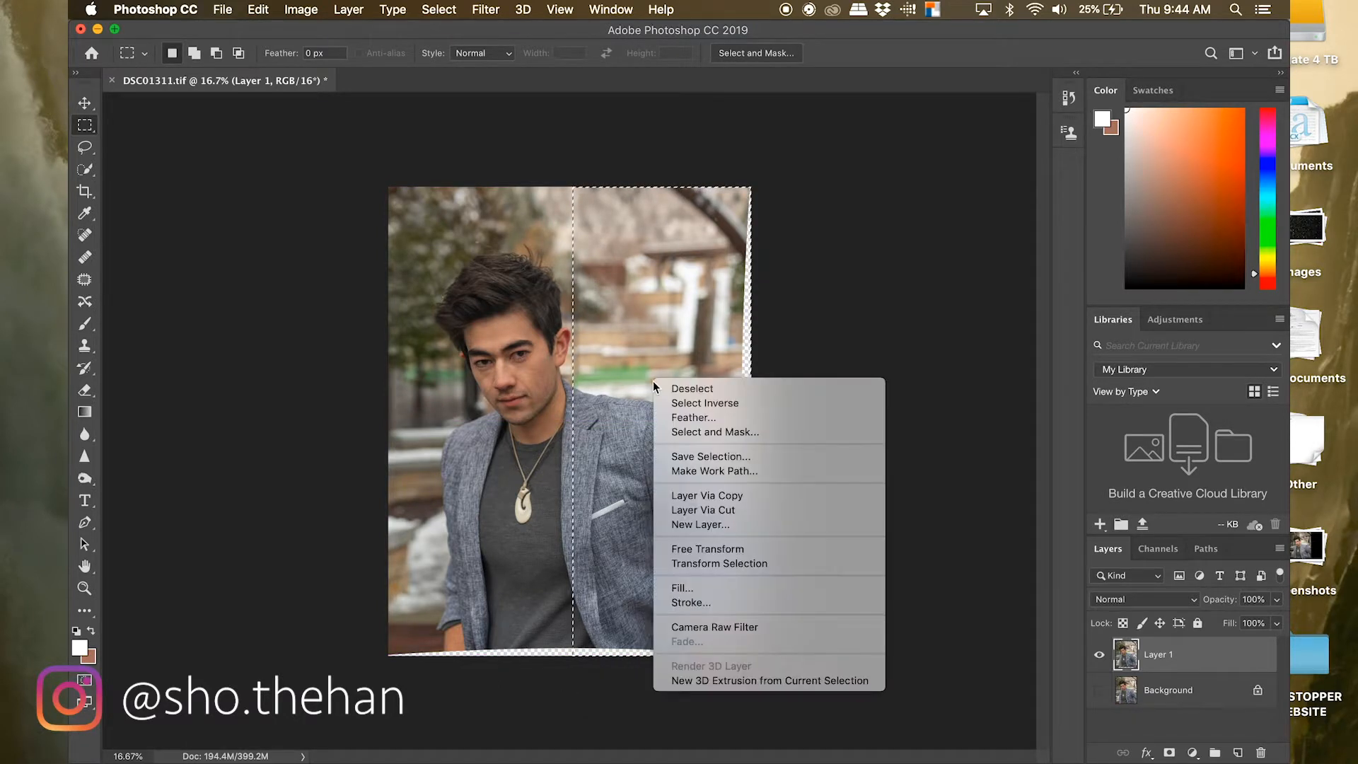
left_click(743, 549)
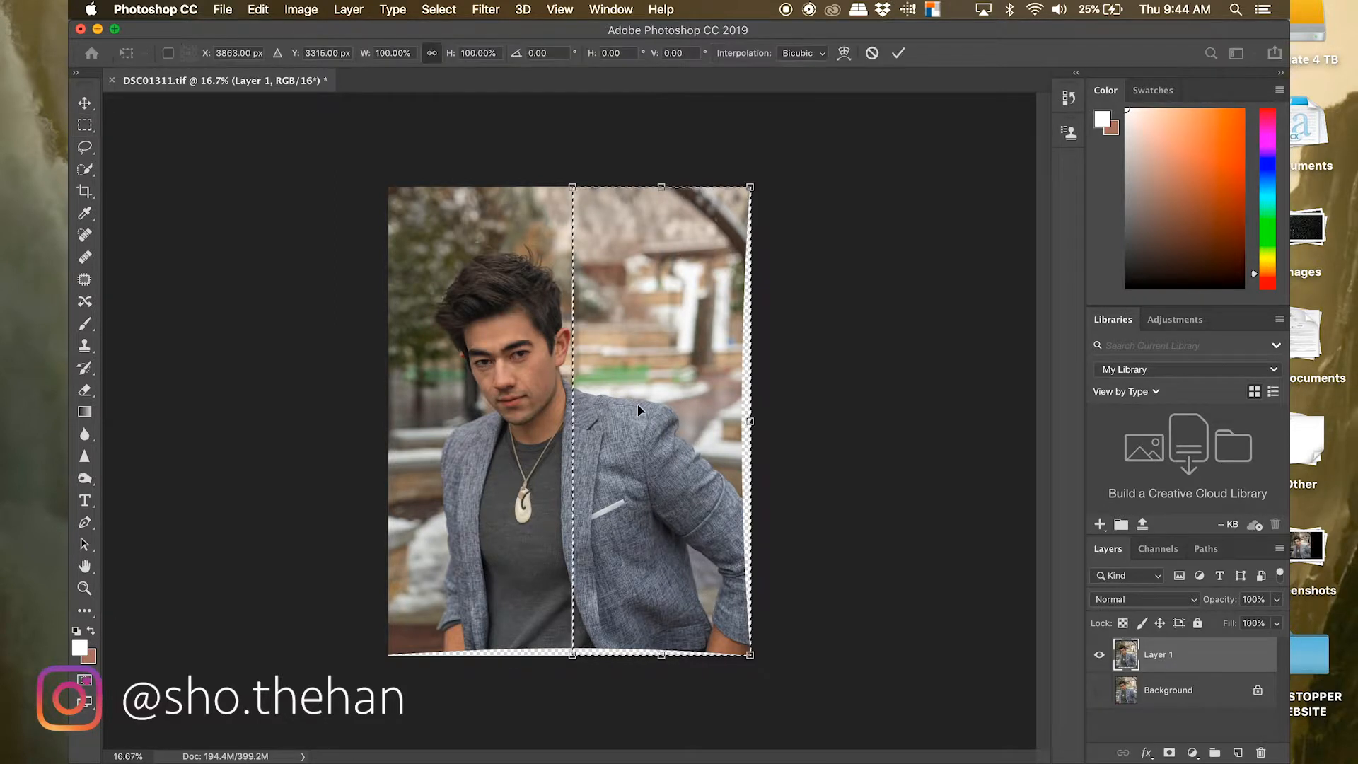
right_click(657, 363)
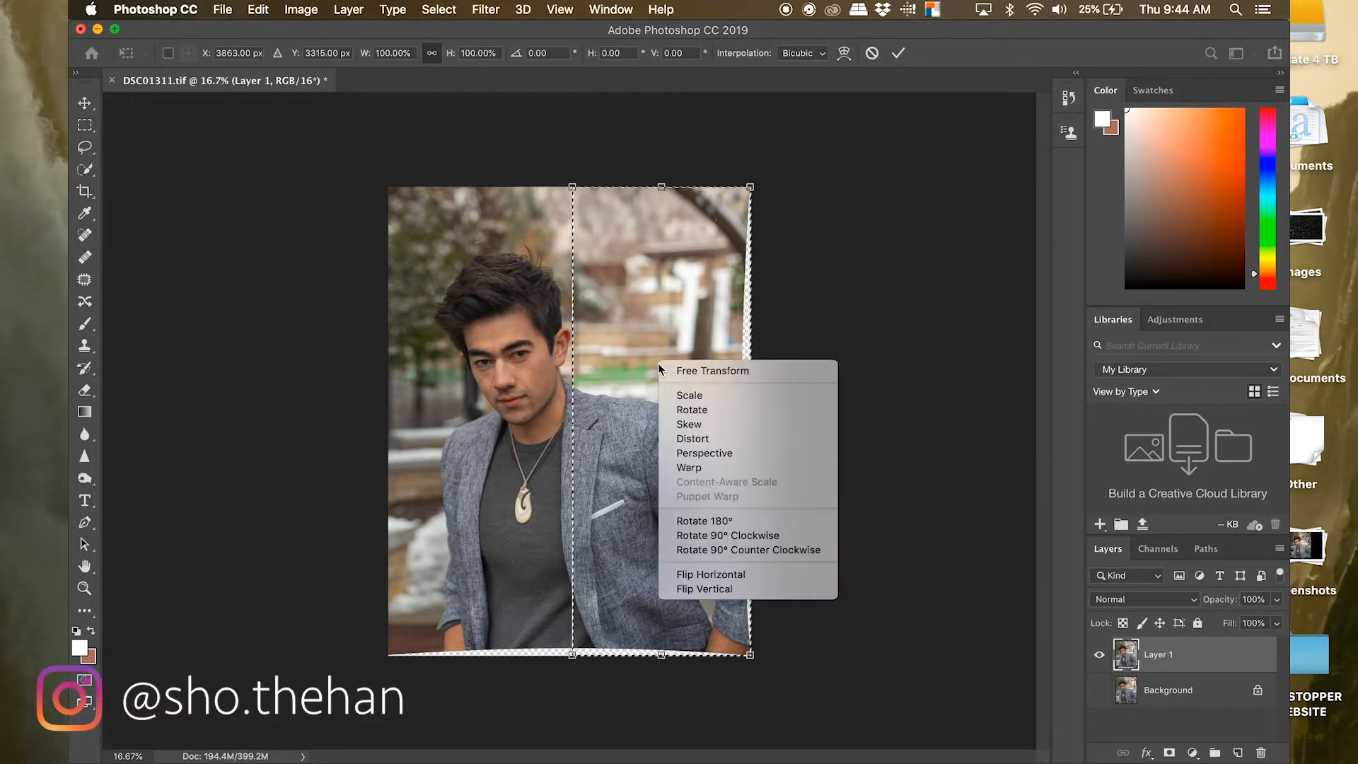
left_click(693, 440)
left_click_drag(749, 420, 766, 422)
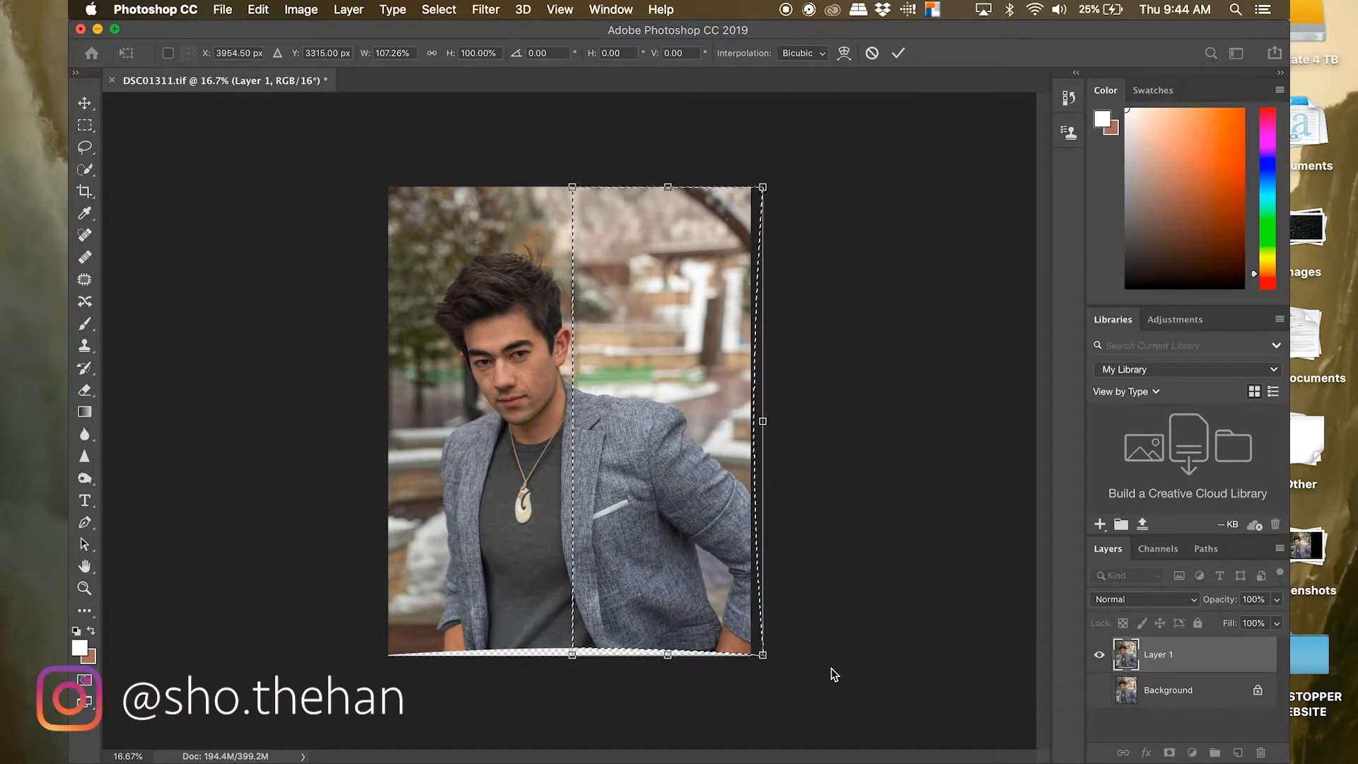
left_click(82, 133)
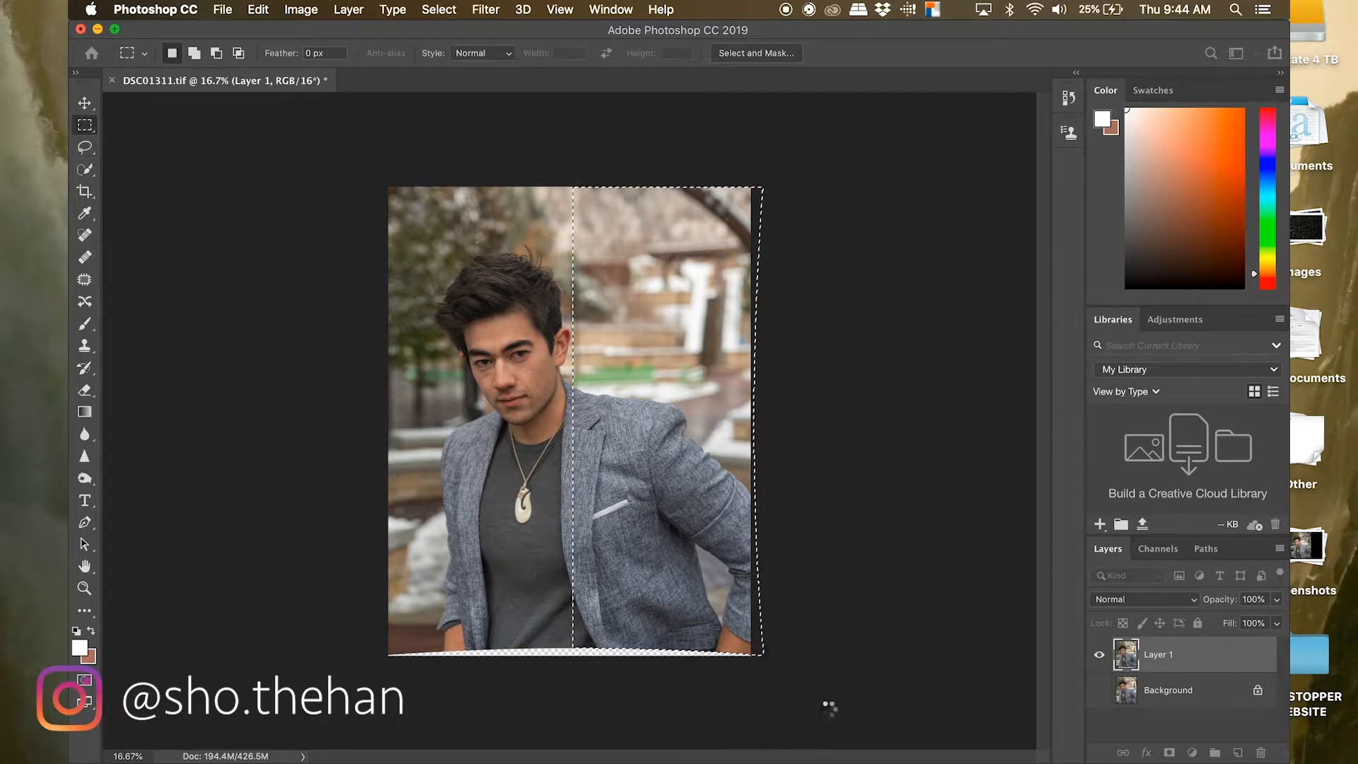
left_click(701, 693)
- Select the lower part of the photo and stretch it downward to about 105% height with Distort, filling the bottom gap, and deselect
left_click_drag(701, 692, 307, 455)
right_click(553, 559)
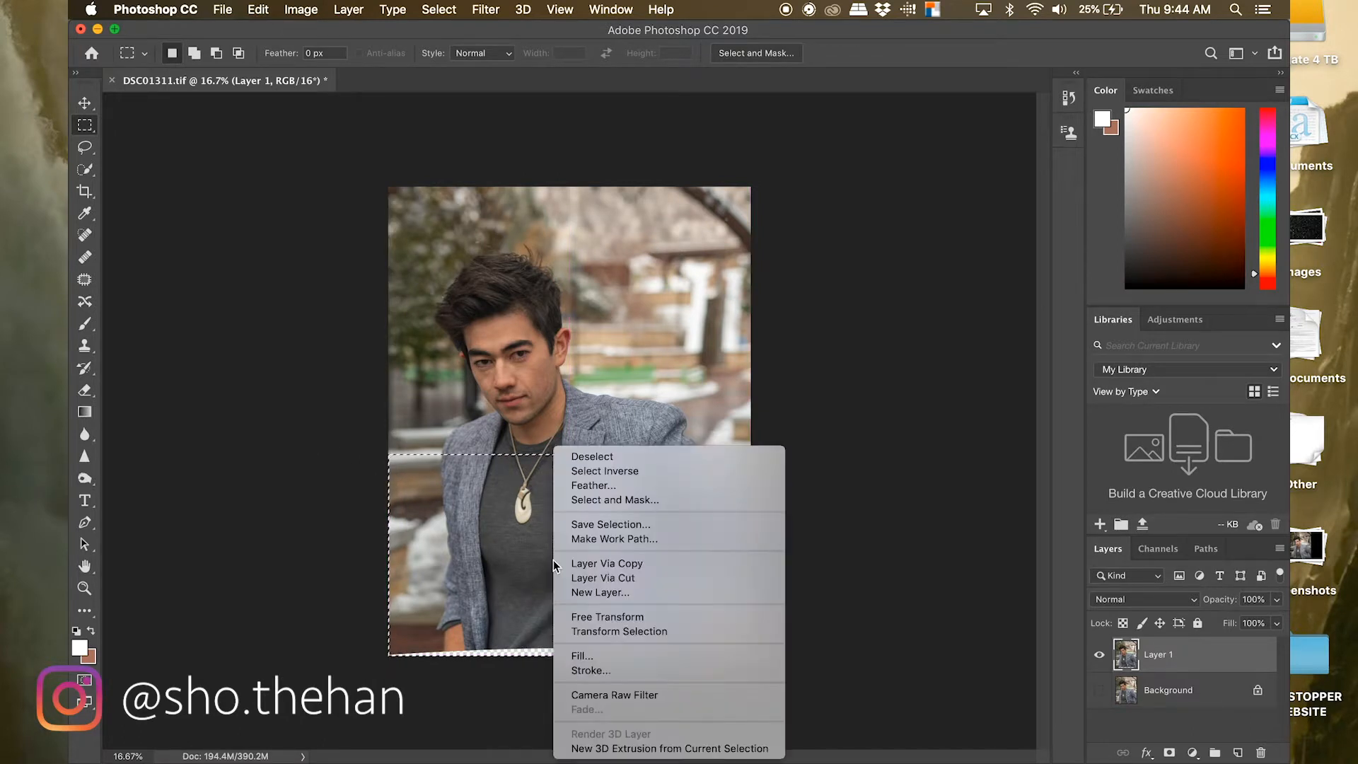
left_click(597, 617)
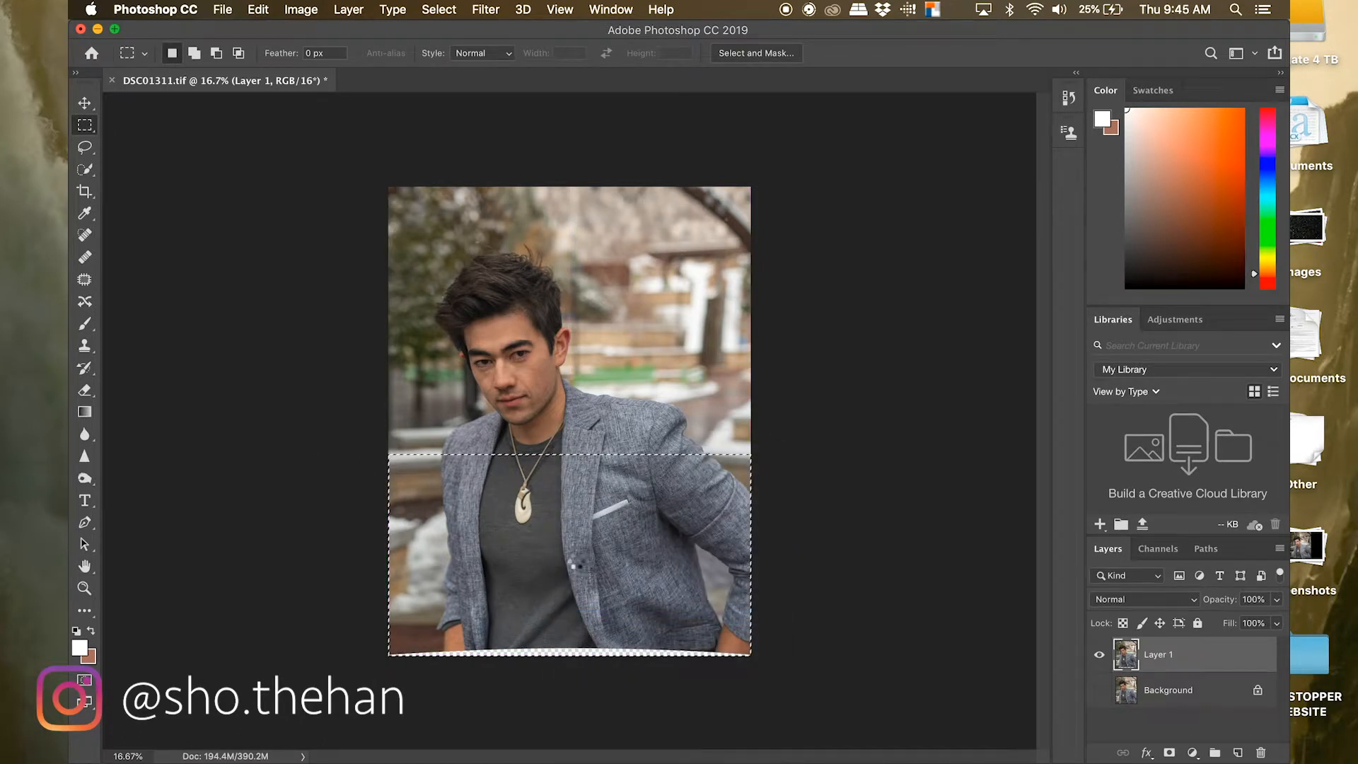
right_click(576, 560)
left_click(610, 598)
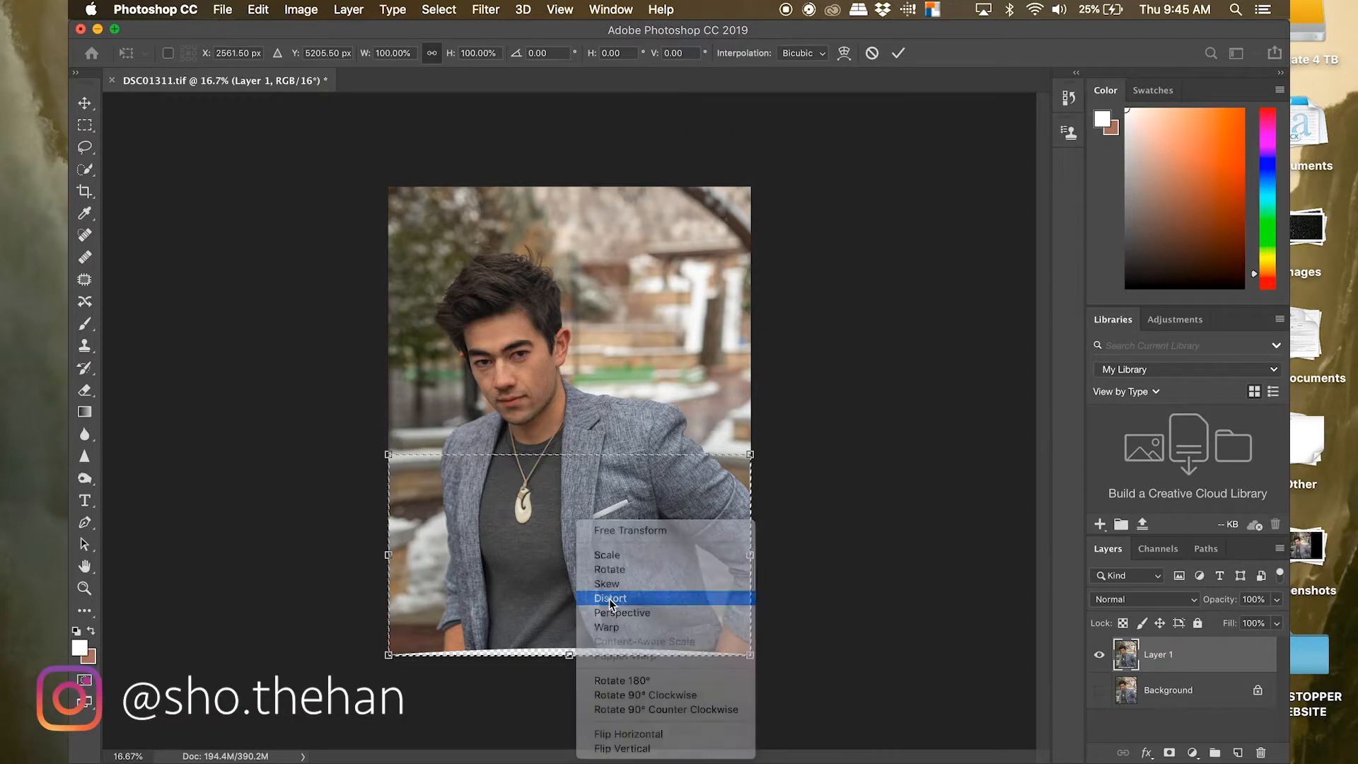
left_click_drag(570, 662, 570, 672)
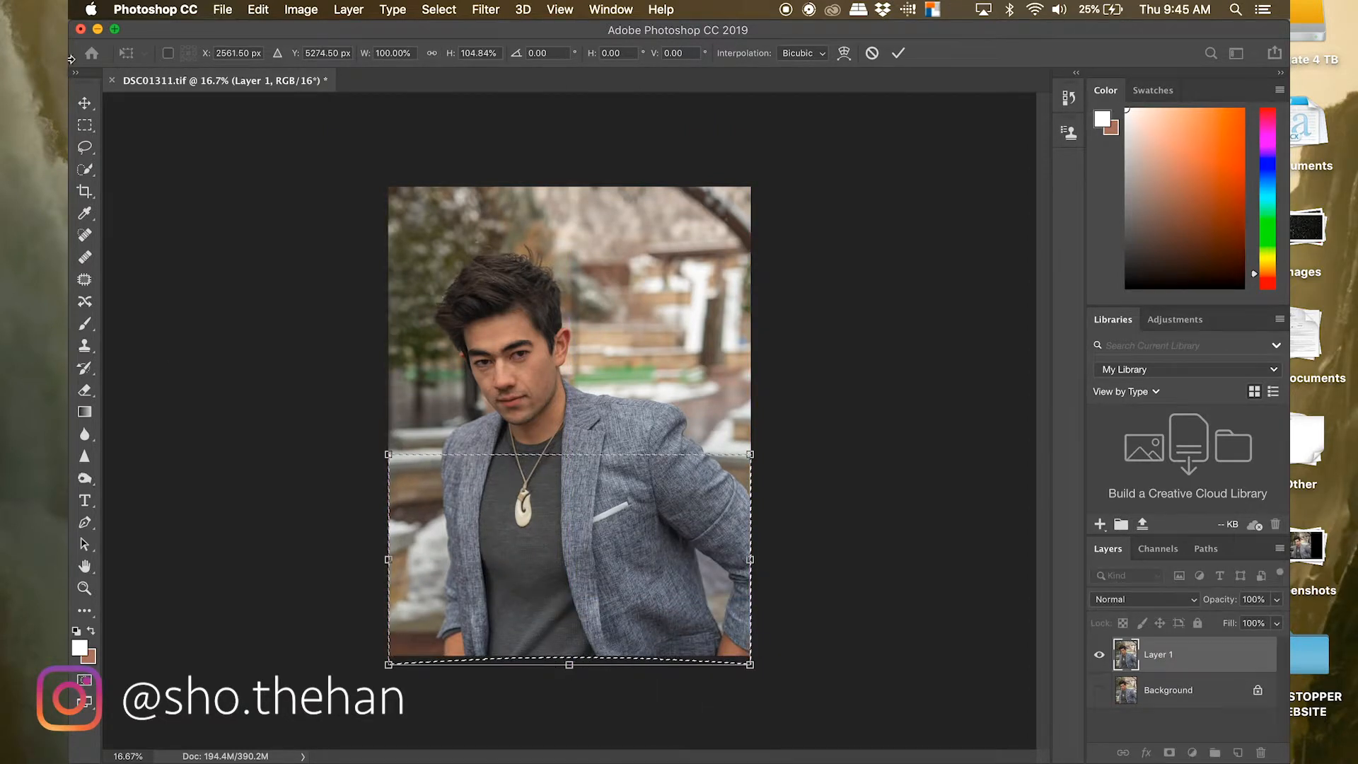
left_click(85, 126)
left_click(935, 579)
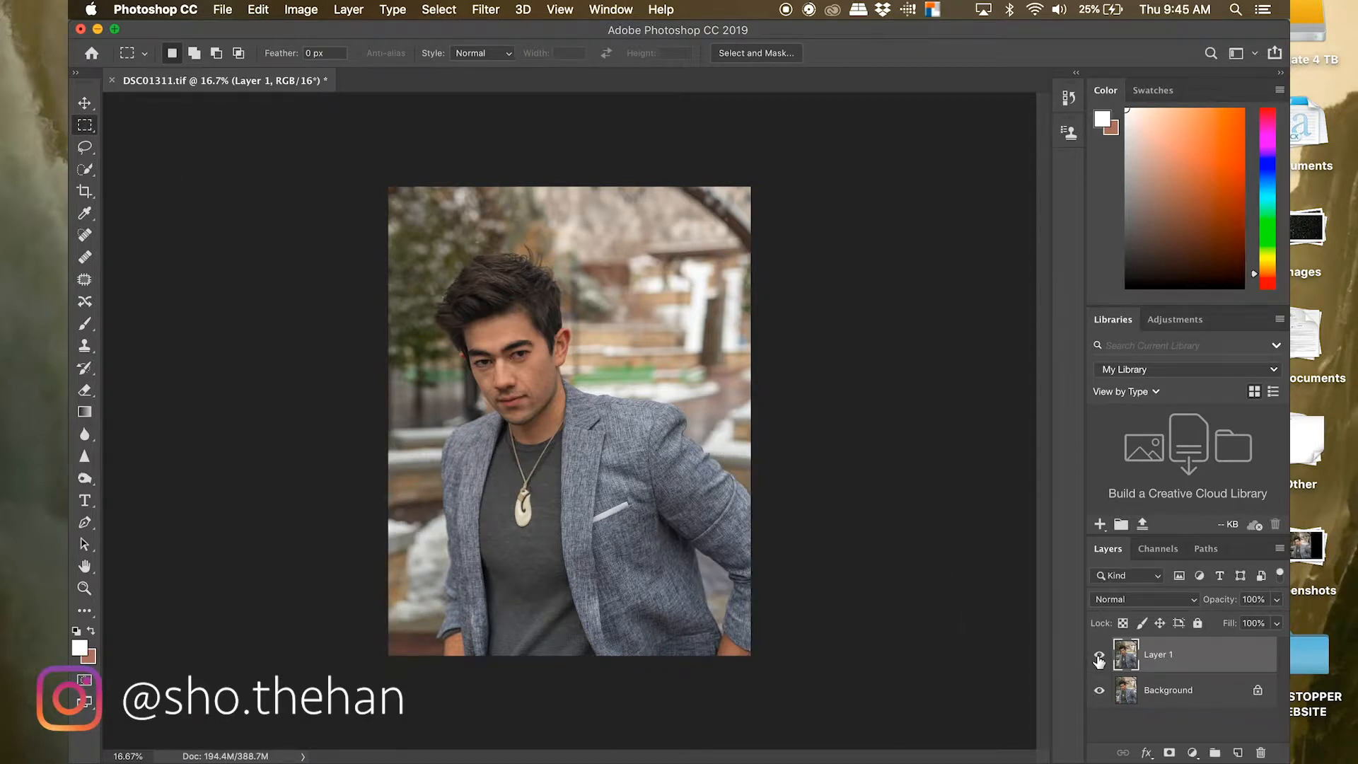
- Toggle Layer 1's visibility repeatedly to compare the corrected portrait with the original
left_click(1100, 656)
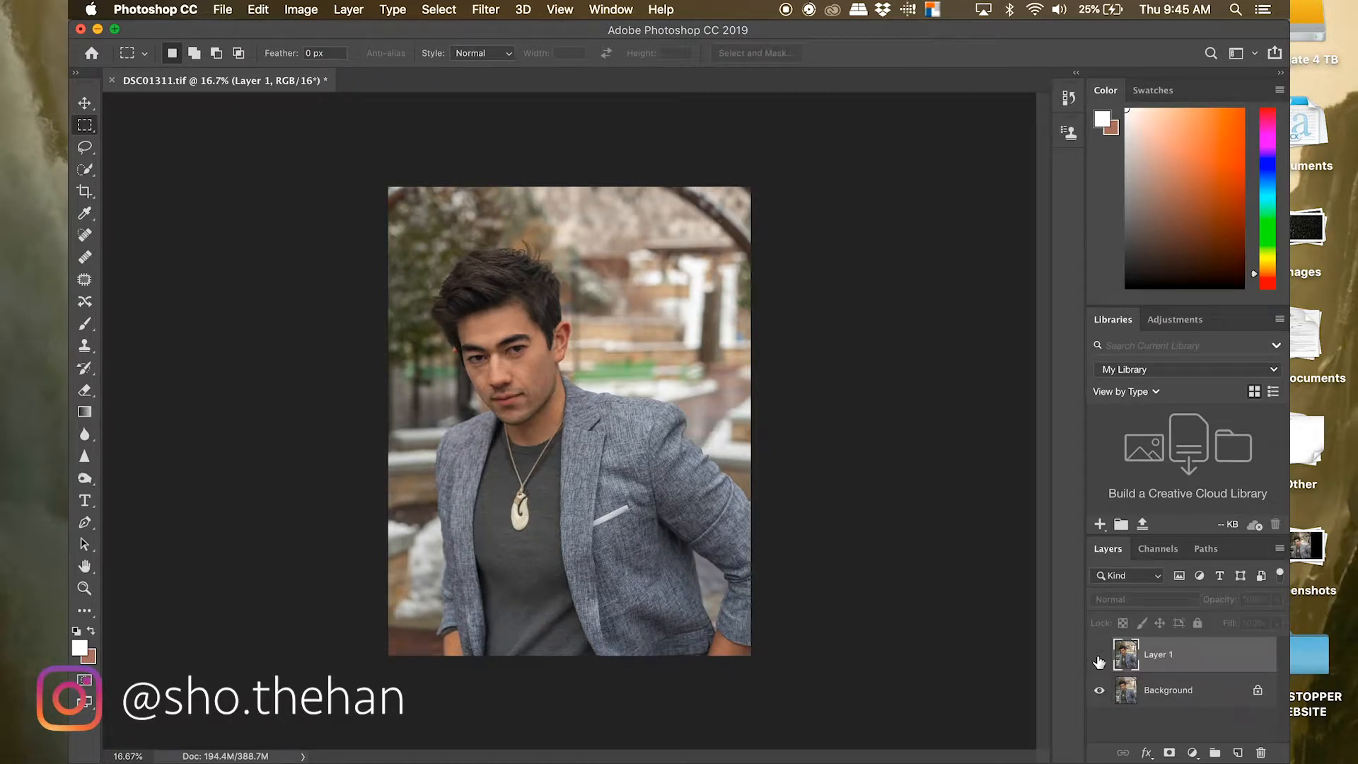
left_click(1099, 656)
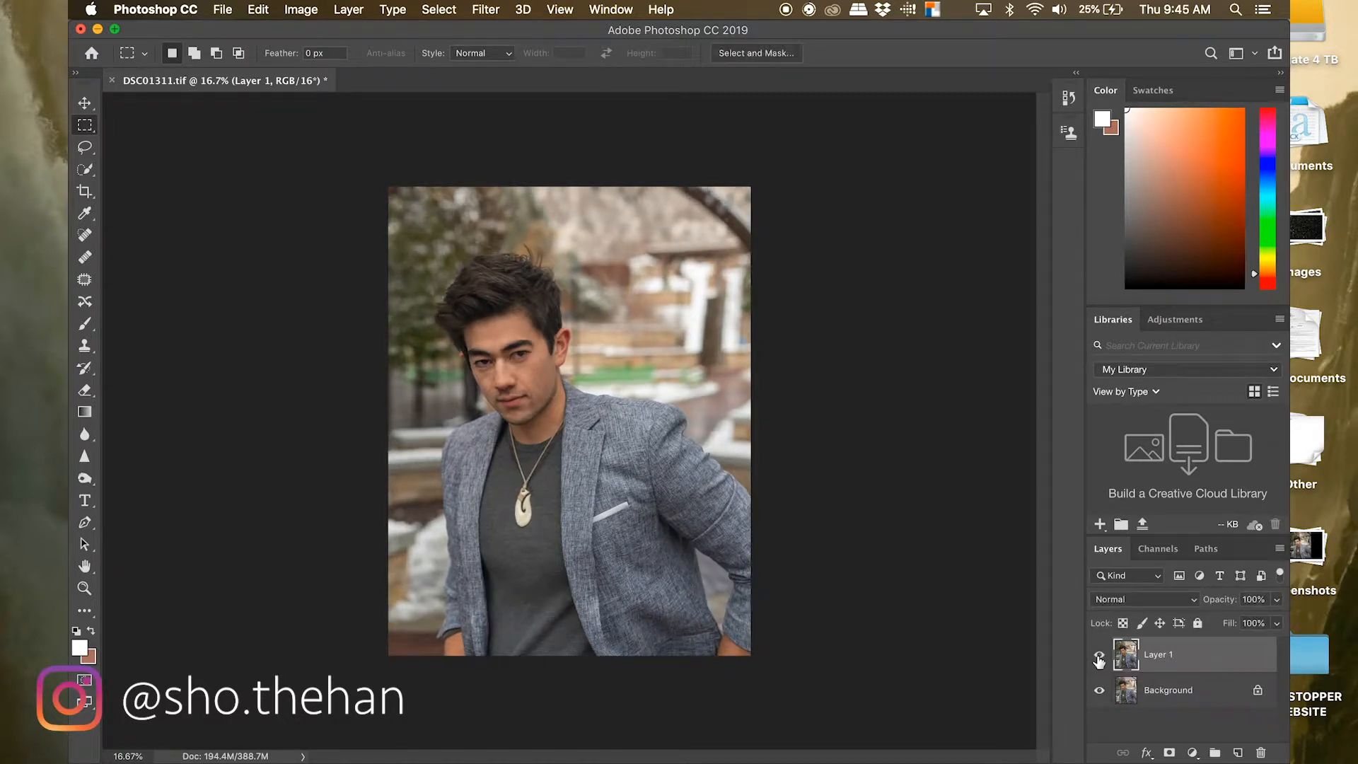
left_click(1100, 658)
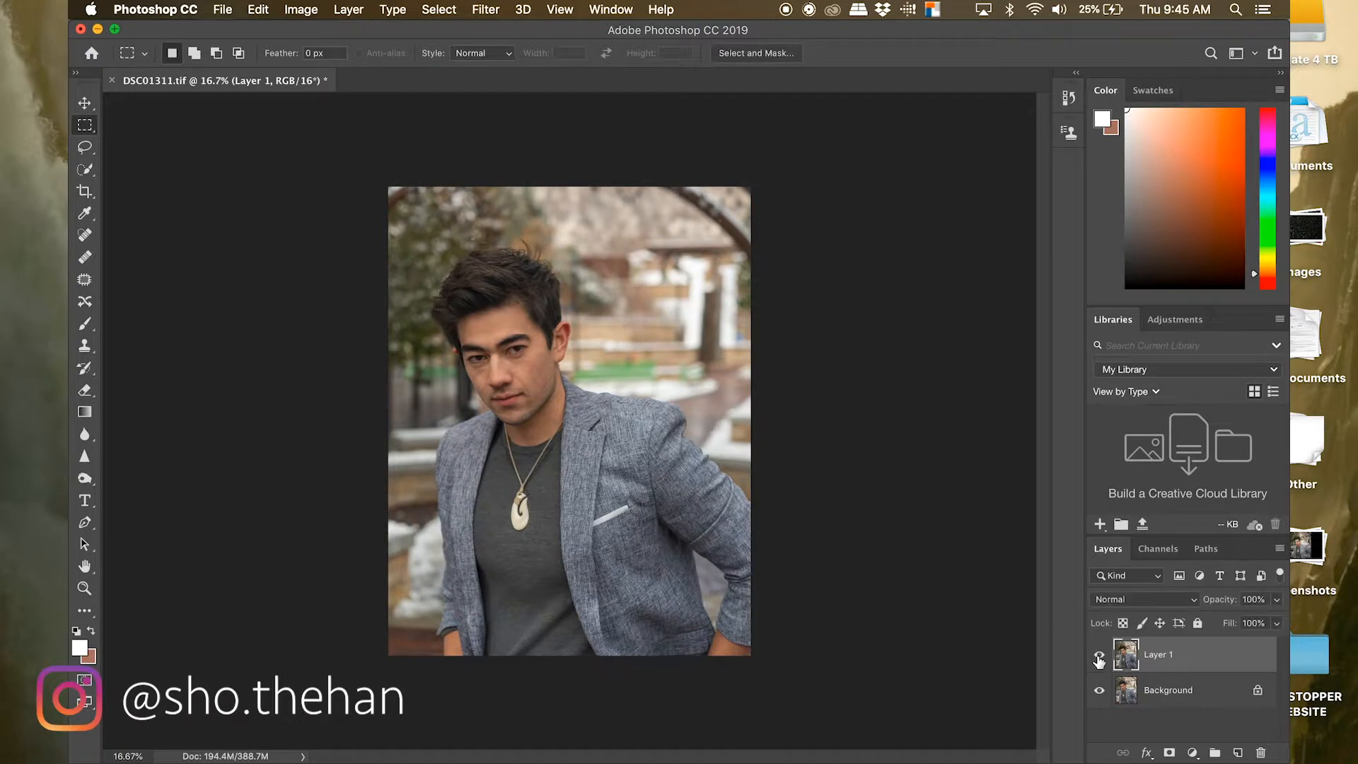
left_click(1099, 658)
left_click(1099, 657)
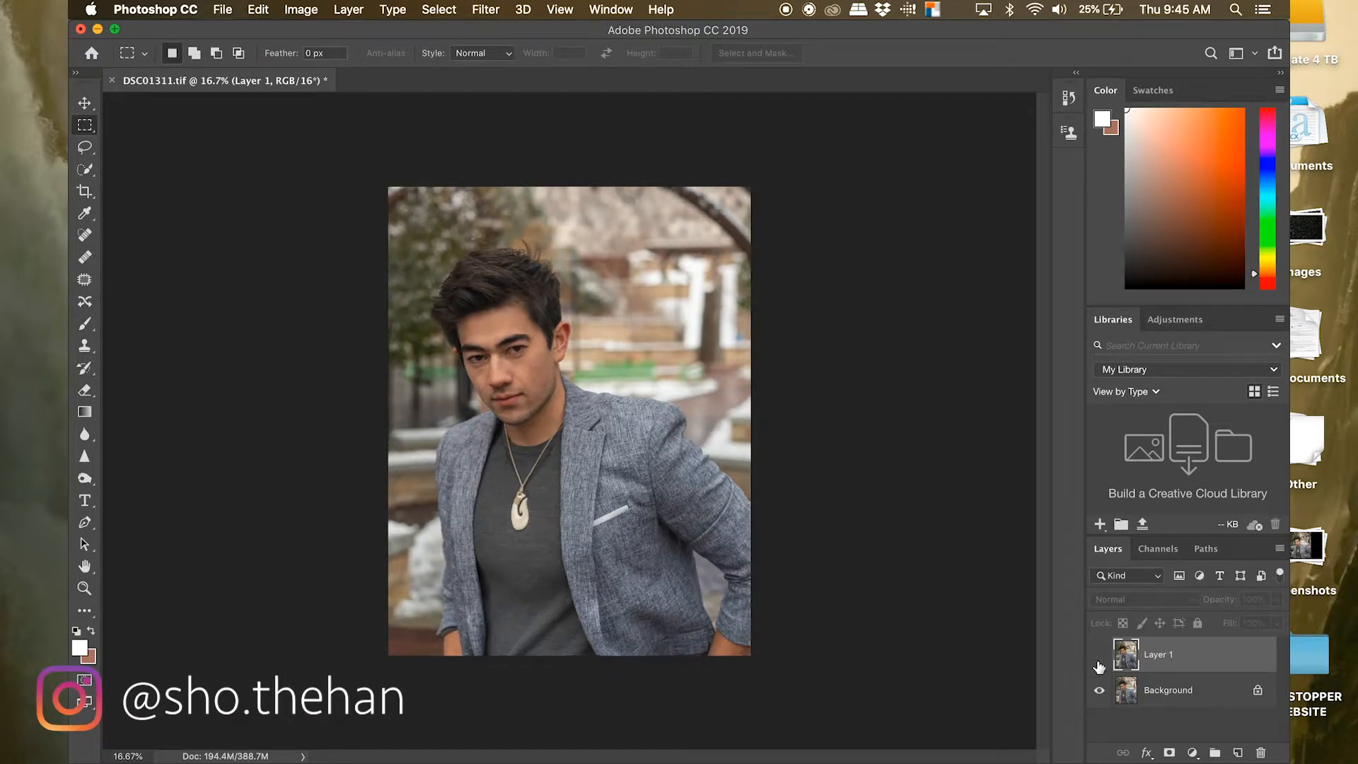
left_click(1099, 658)
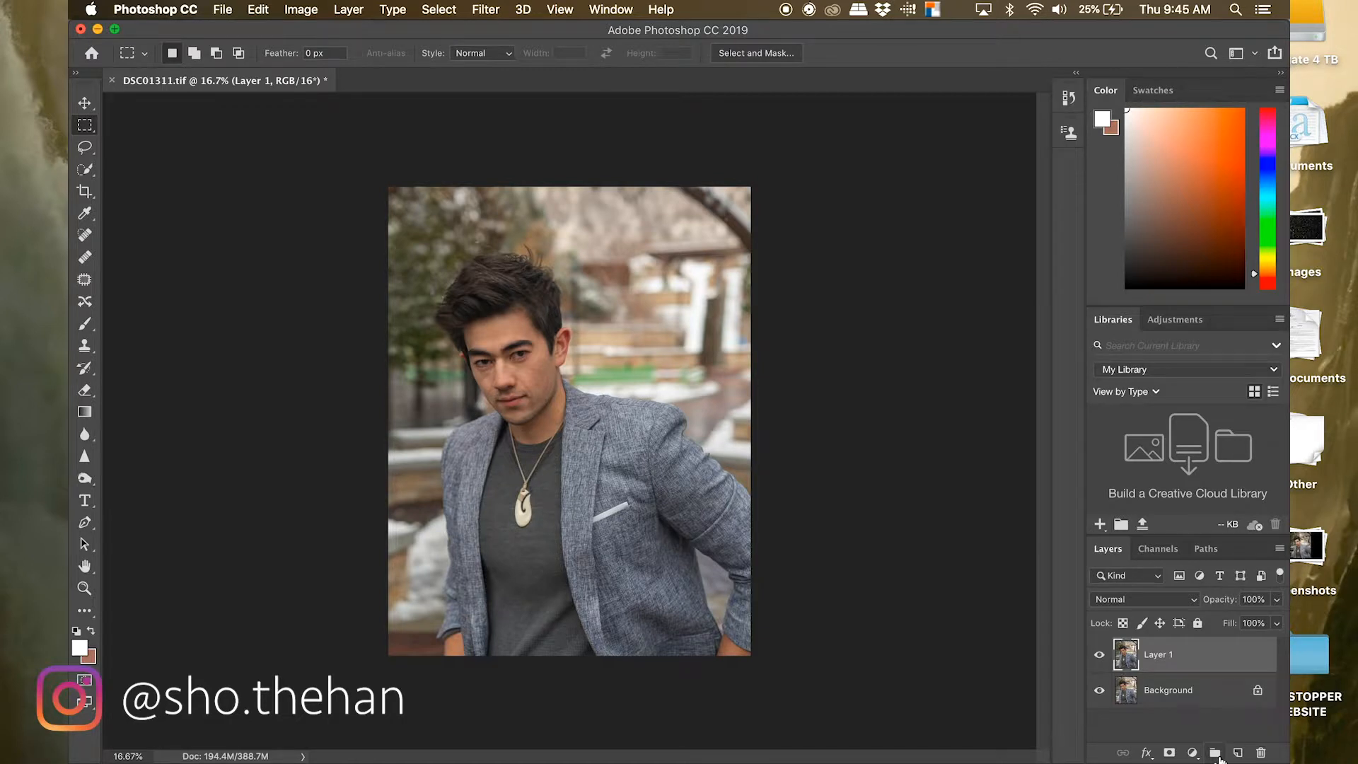
- Duplicate Layer 1 and name the copy "Blemish"
key("super+j")
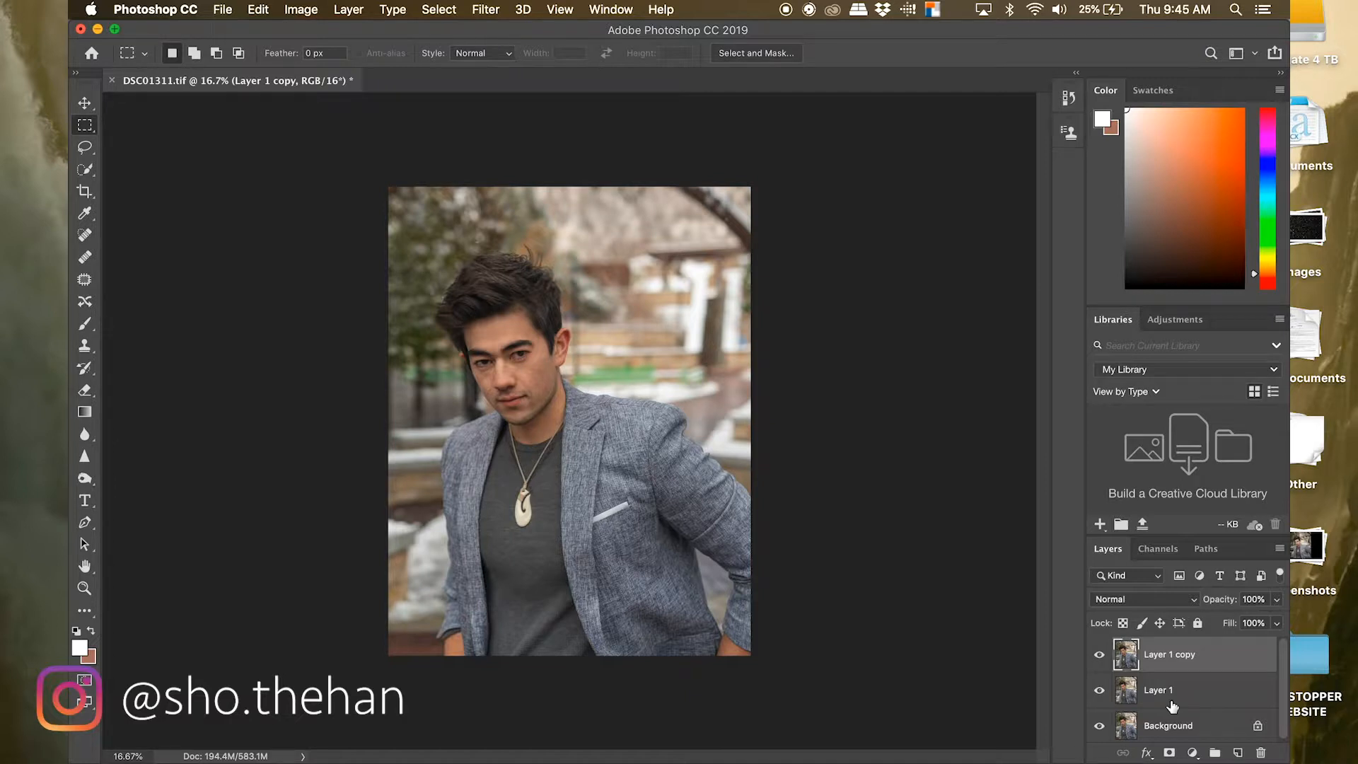
double_click(1170, 656)
type("Blemish")
key("Return")
- Examine the man's face and hair up close on the Blemish layer for spots, stray hairs and specks
scroll(505, 353, "up", 5)
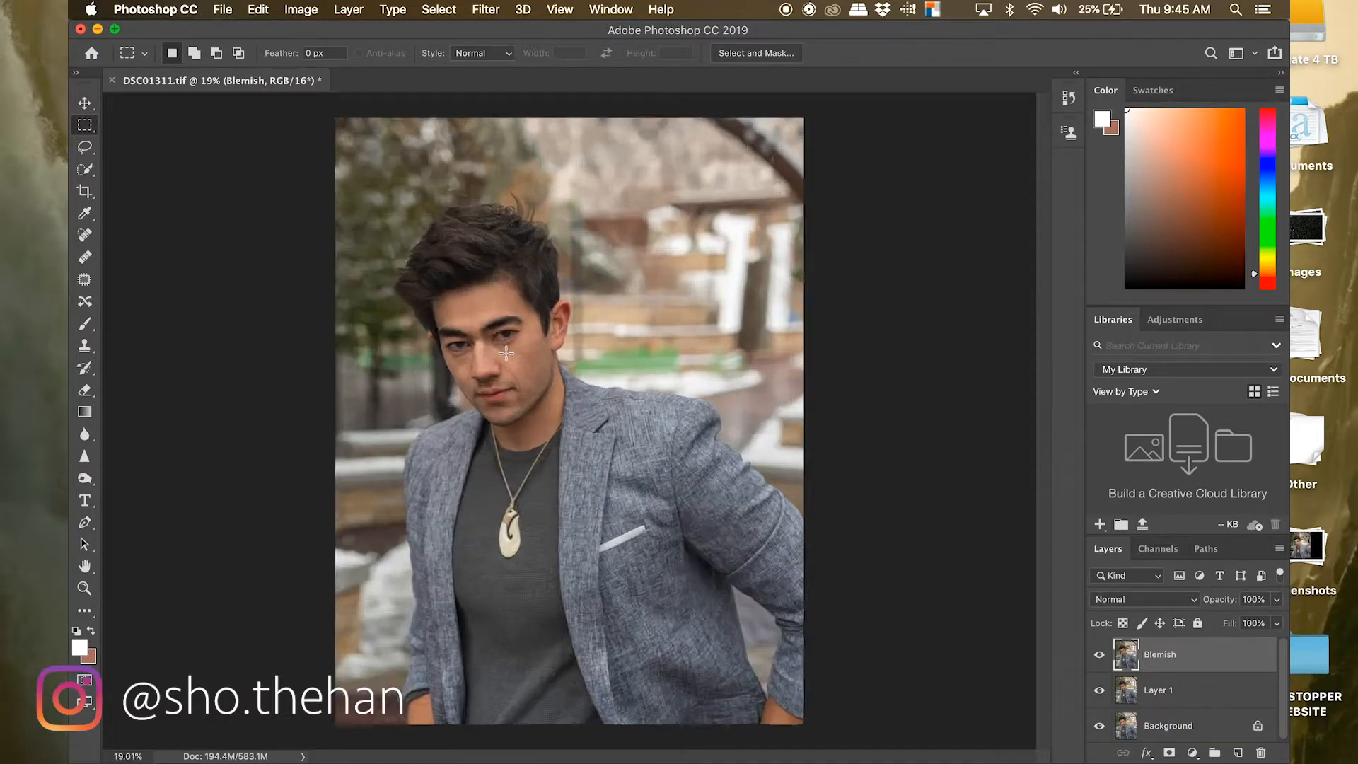
scroll(506, 352, "up", 4)
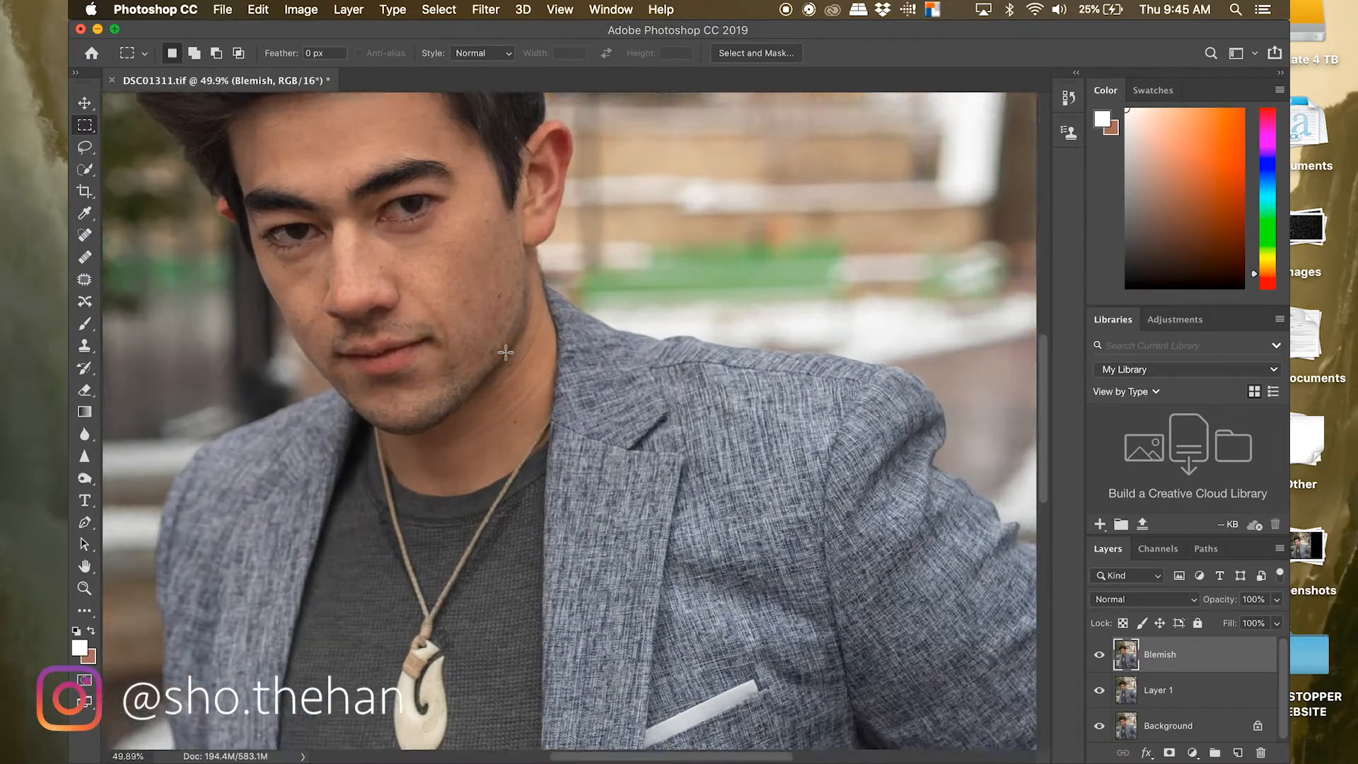
scroll(506, 353, "up", 10)
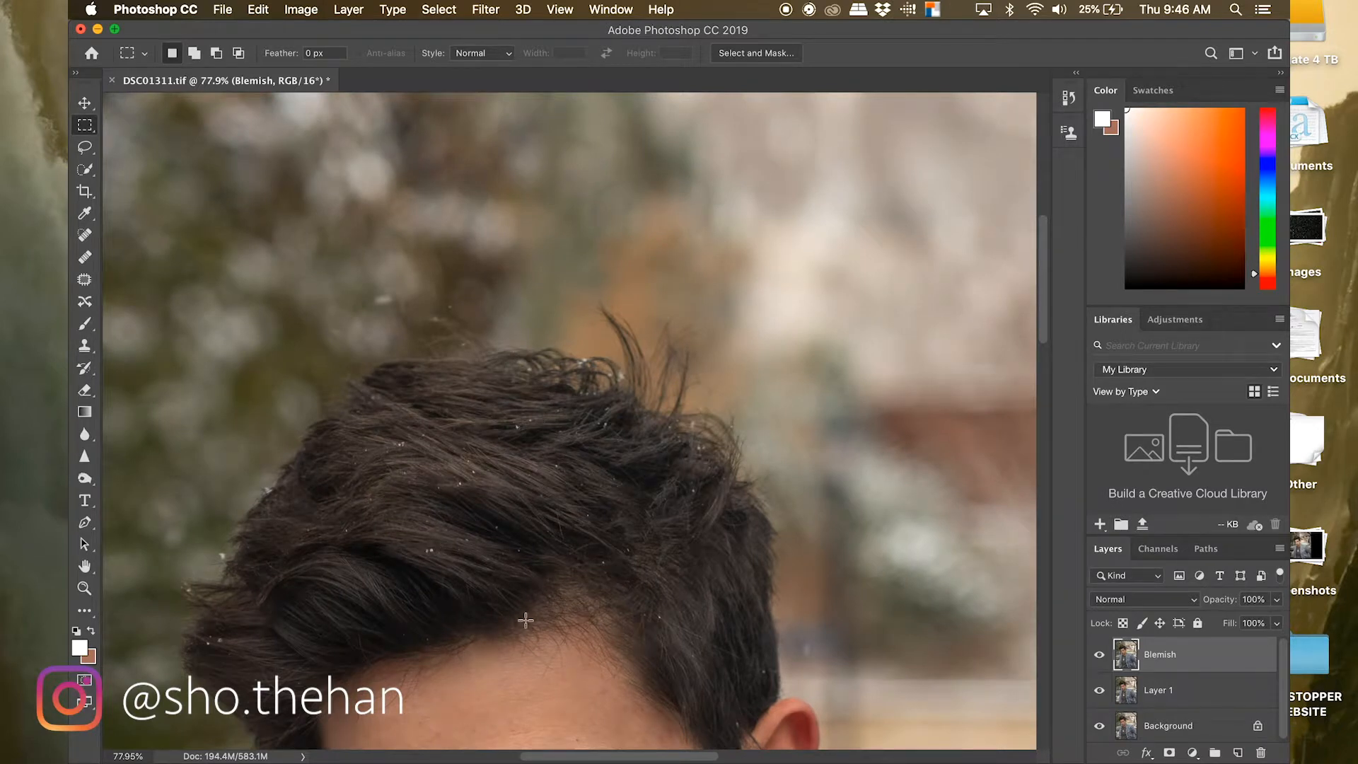
scroll(524, 618, "down", 4)
scroll(525, 620, "down", 10)
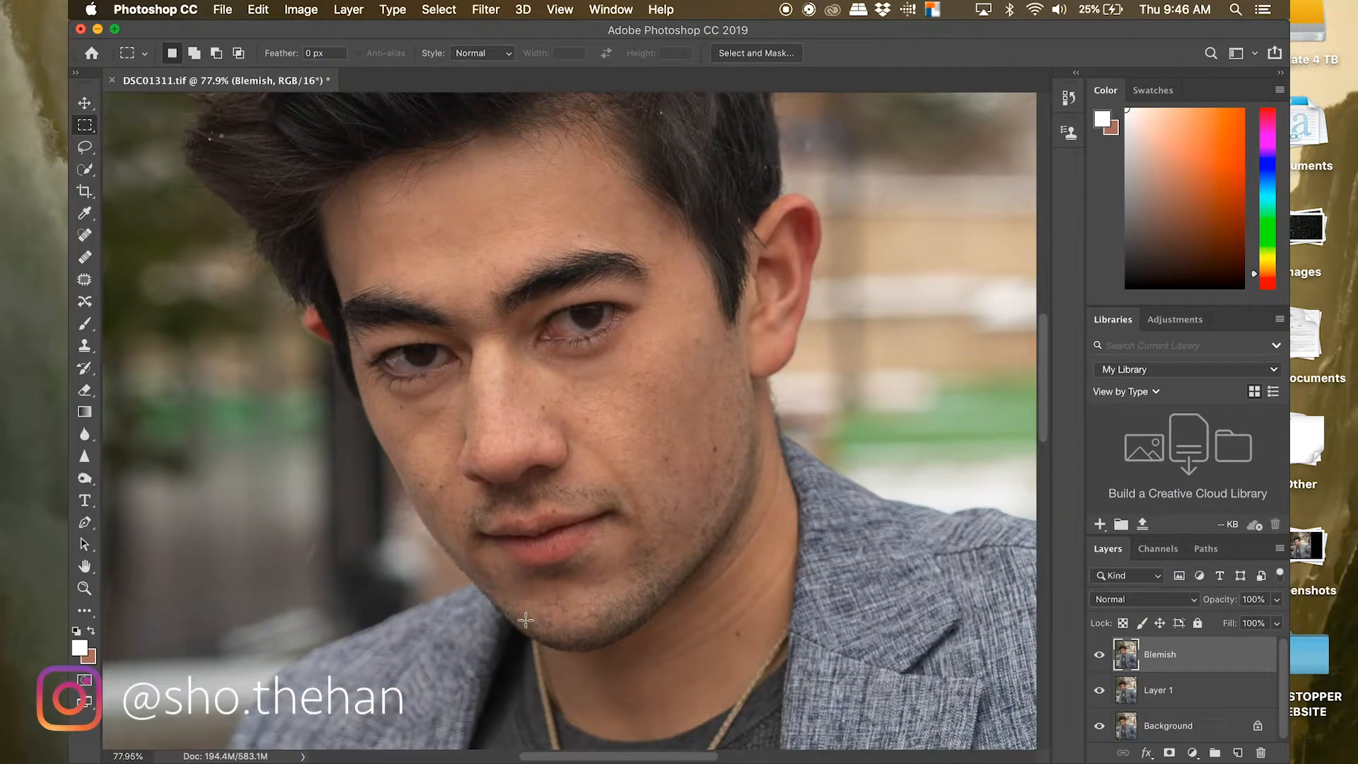
scroll(524, 619, "up", 10)
scroll(524, 619, "down", 14)
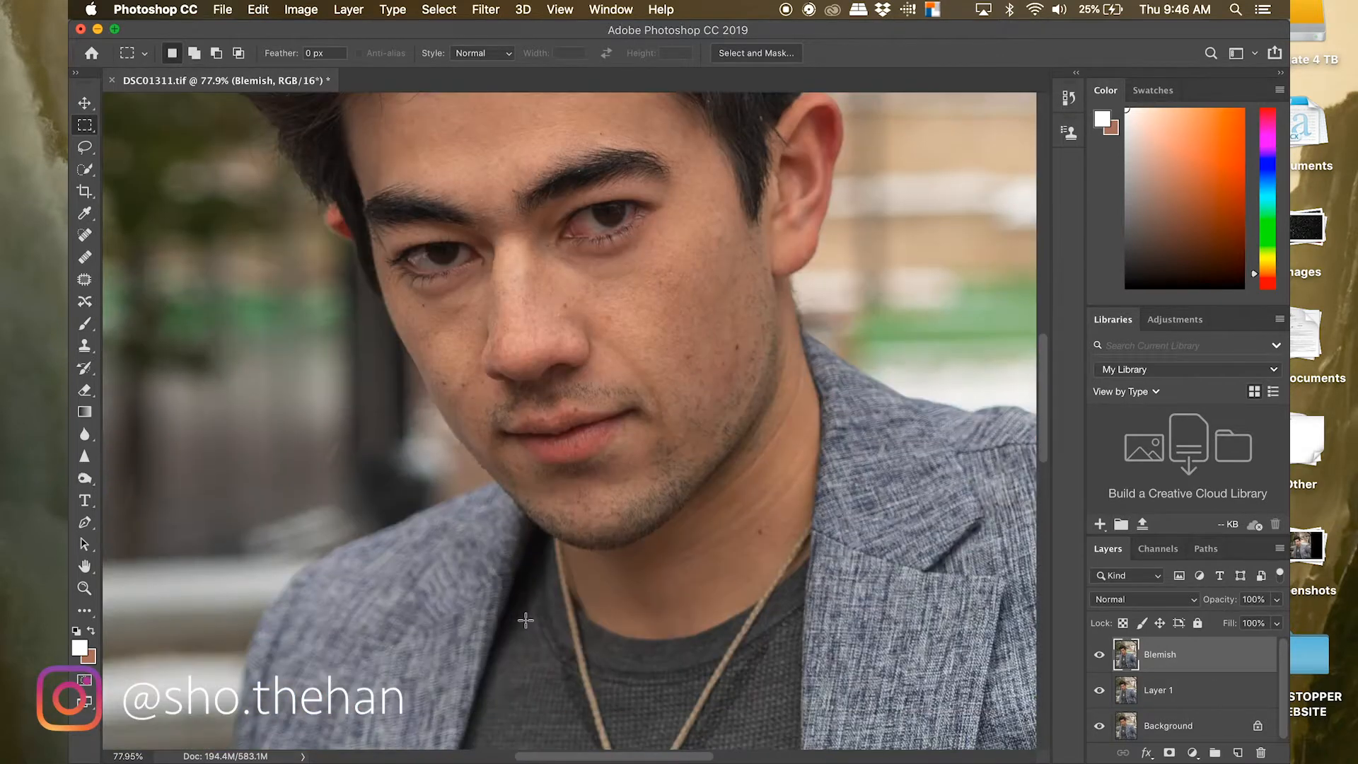
scroll(525, 619, "up", 6)
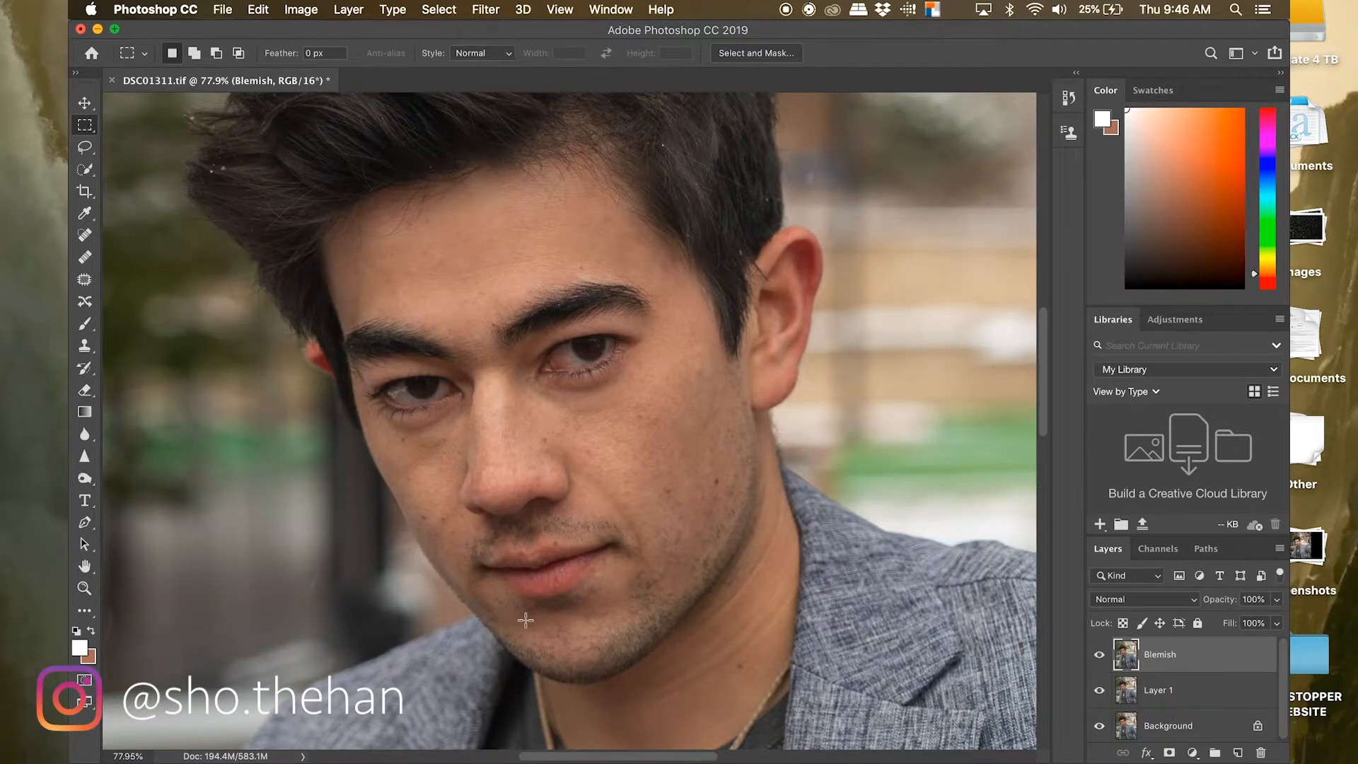
- Patch the skin beside the man's nose with a neighbouring clean area using the Patch tool, and deselect
left_click(84, 280)
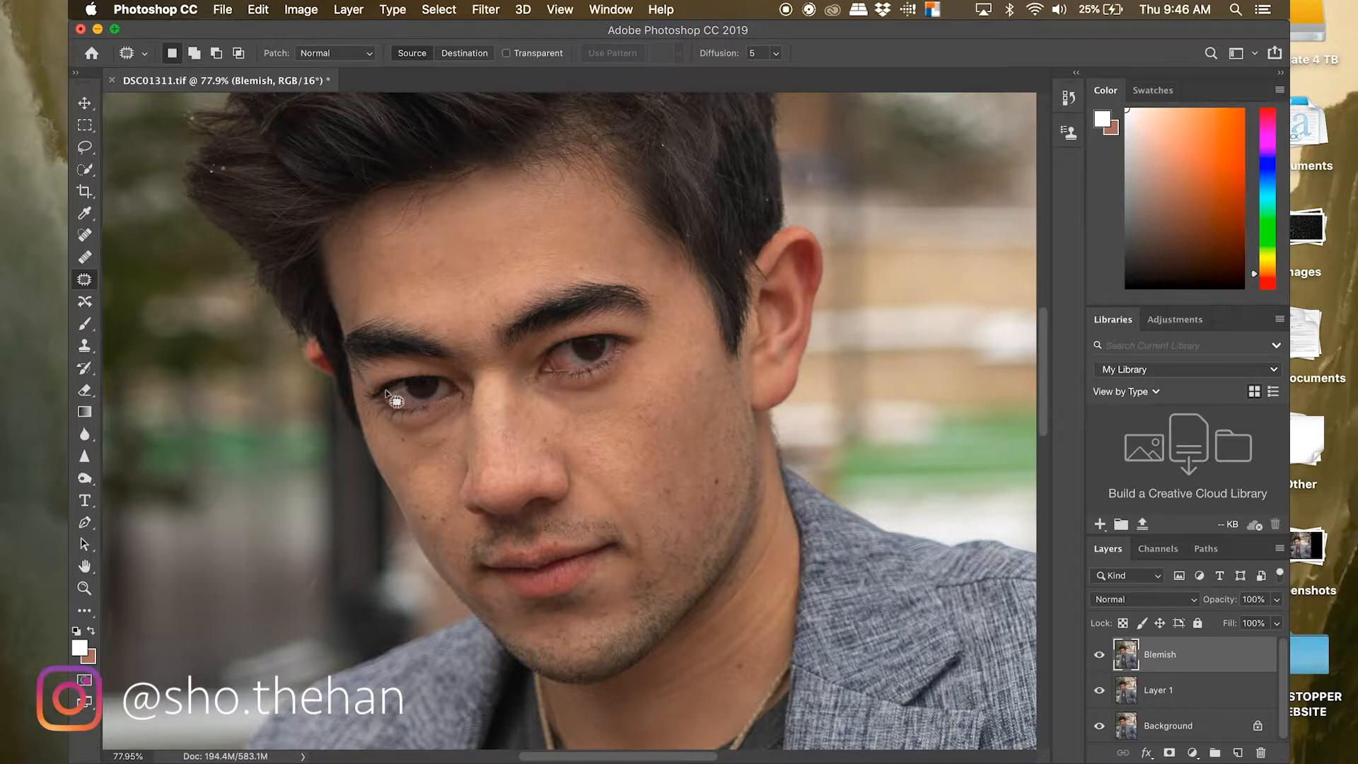
scroll(549, 412, "up", 5)
scroll(549, 412, "up", 3)
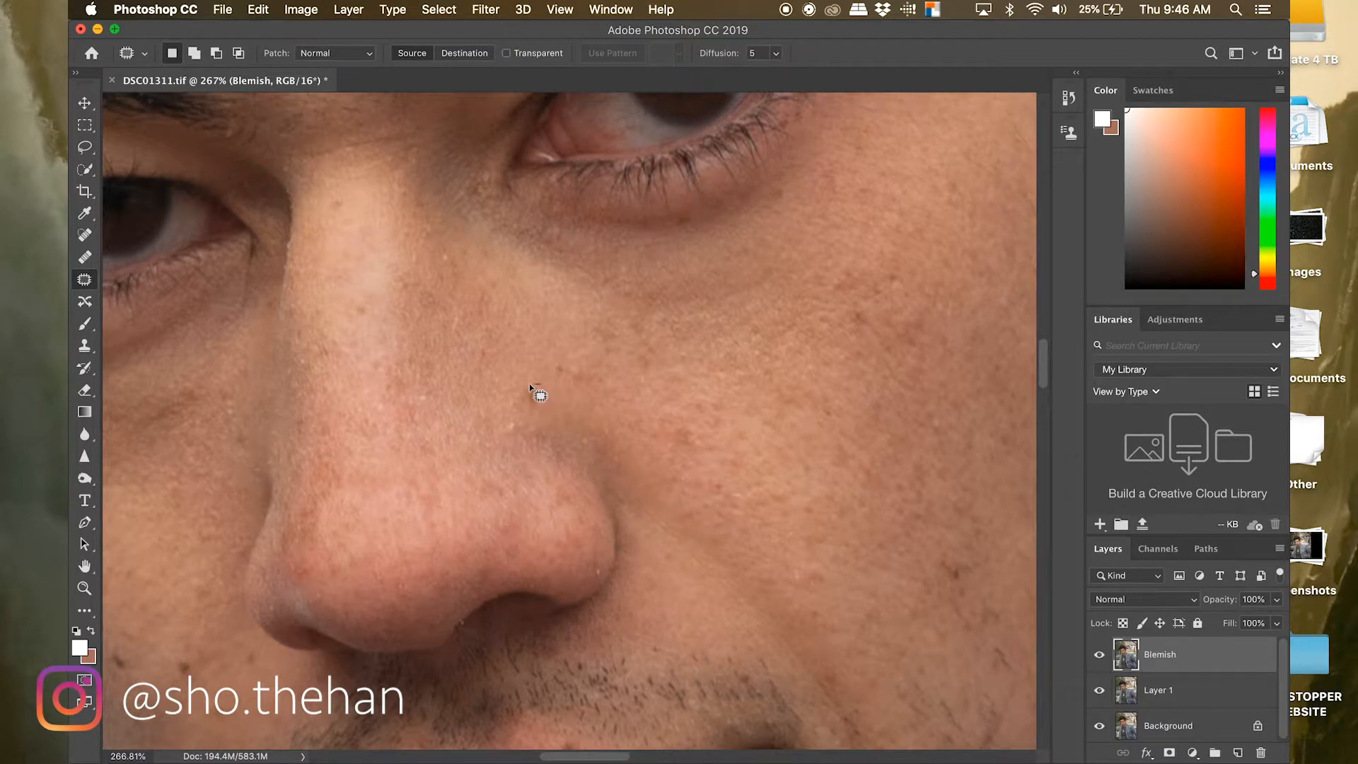
mouse_move(521, 405)
left_mouse_down()
mouse_move(545, 425)
mouse_move(542, 389)
left_mouse_up()
left_click_drag(539, 405, 564, 413)
key("ctrl+d")
- Look over the hair, forehead and cheeks for further areas that need retouching
scroll(618, 417, "down", 4)
scroll(618, 419, "down", 5)
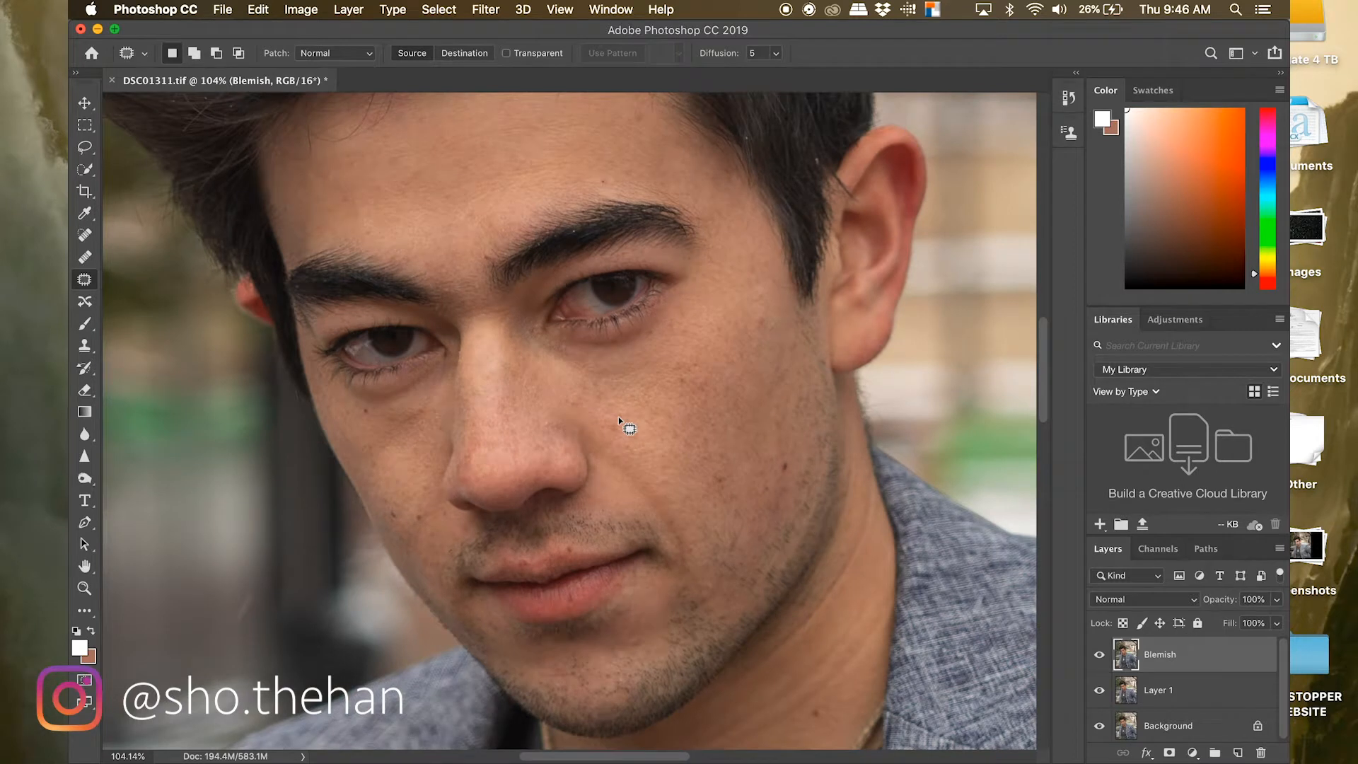
scroll(618, 418, "up", 5)
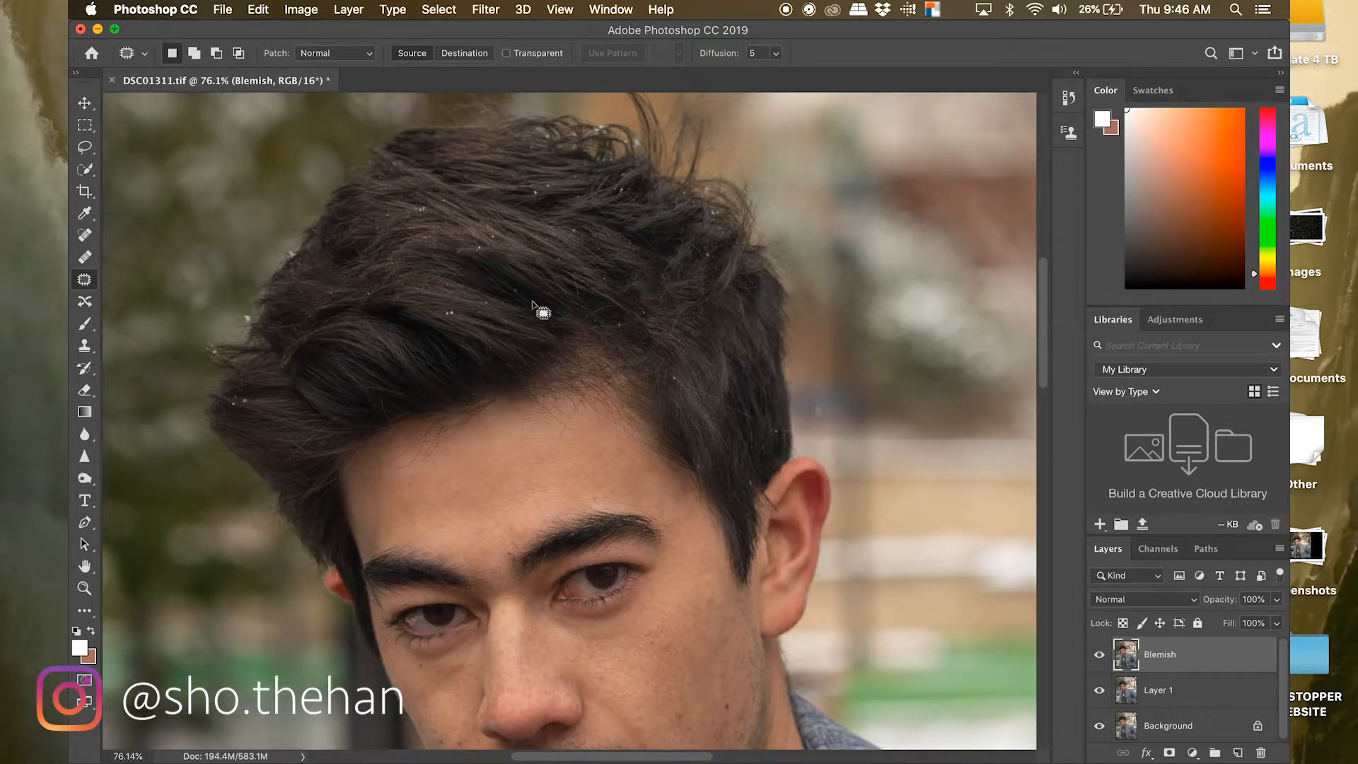
scroll(546, 339, "down", 1)
scroll(547, 340, "down", 3)
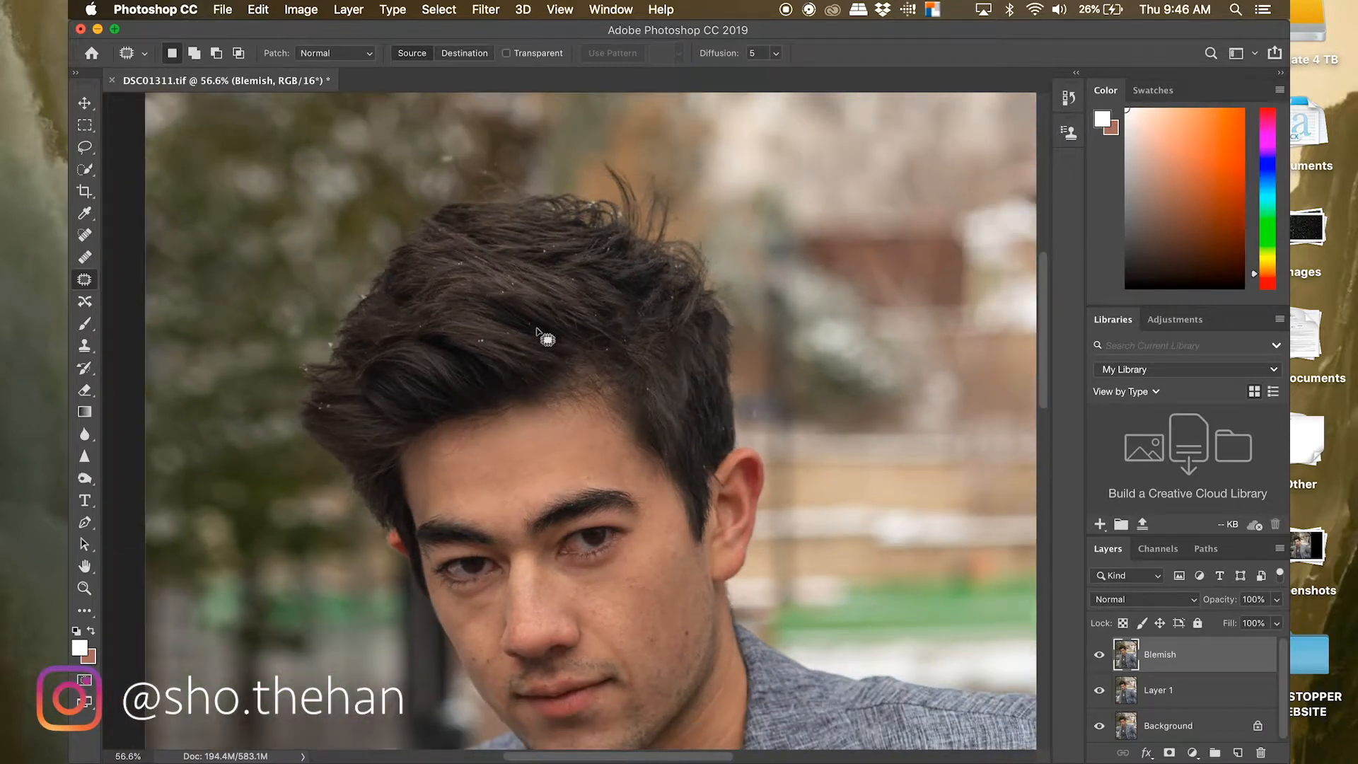
scroll(536, 328, "up", 4)
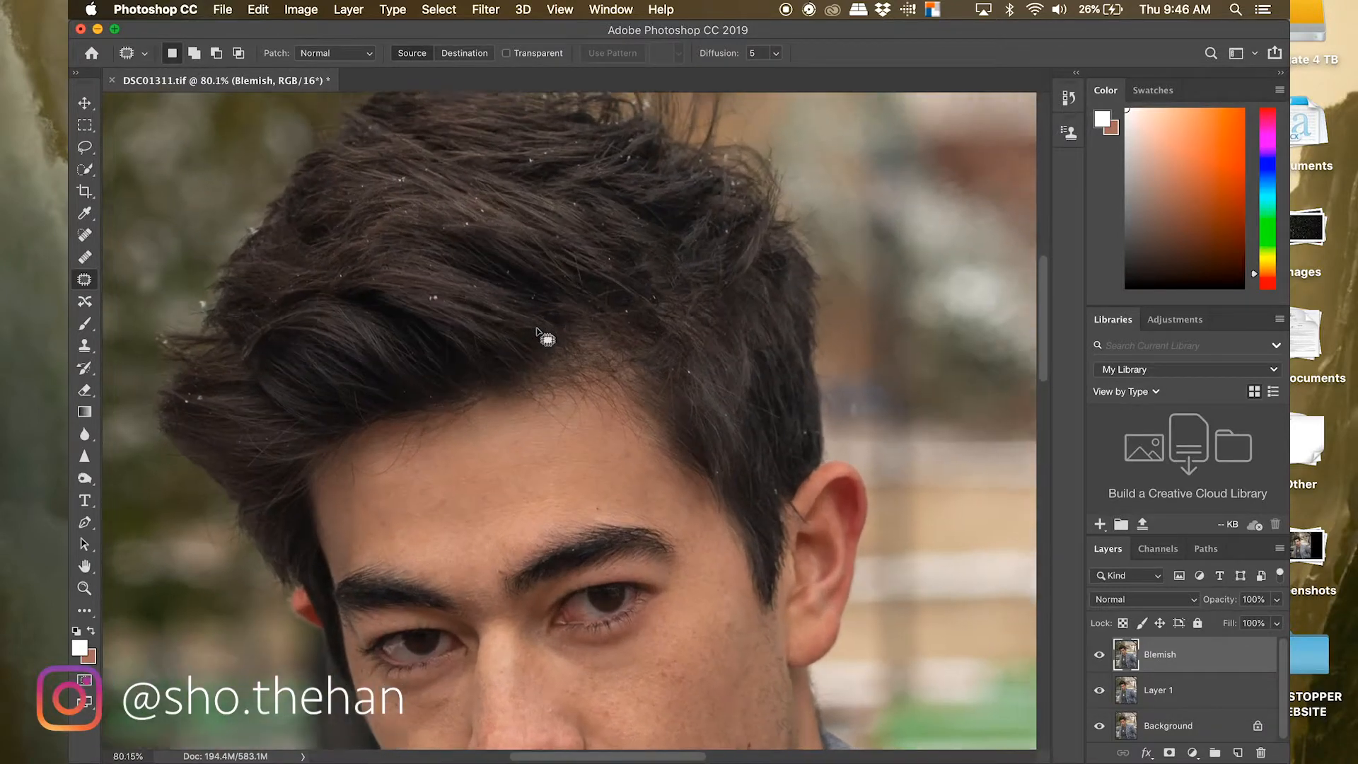
scroll(536, 328, "down", 3)
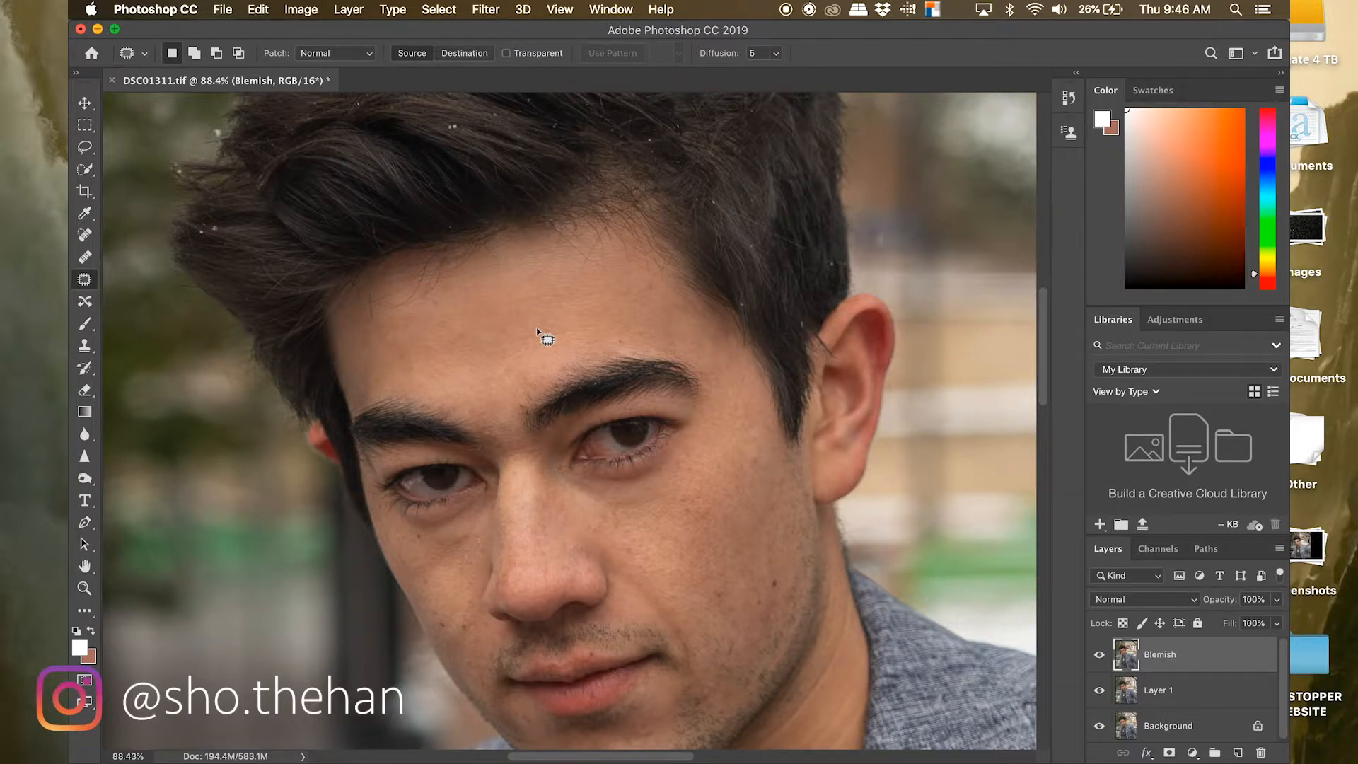
scroll(536, 328, "up", 6)
scroll(536, 328, "down", 5)
- Patch the dark spot beneath the eye on the shaded cheek with clean skin, and deselect
left_click_drag(912, 492, 795, 504)
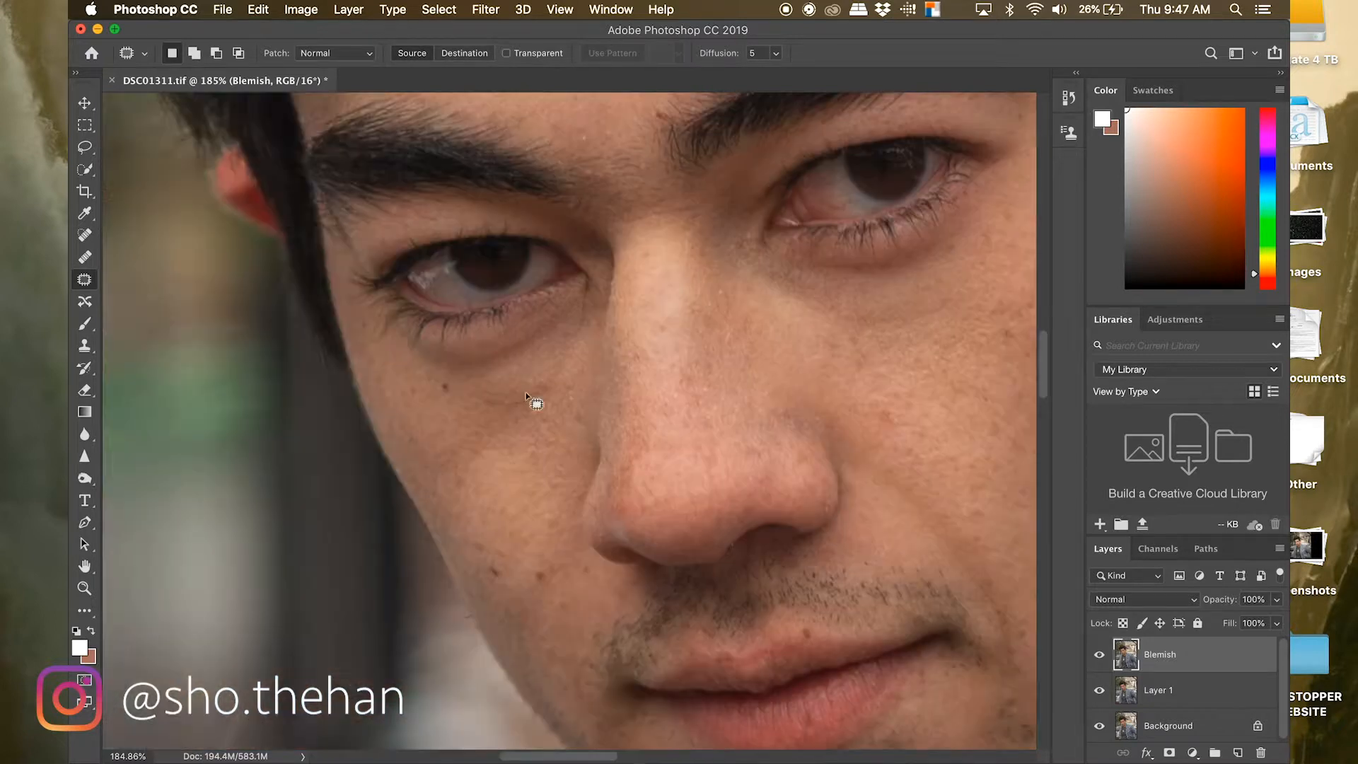
left_click_drag(536, 397, 539, 482)
key("super+d")
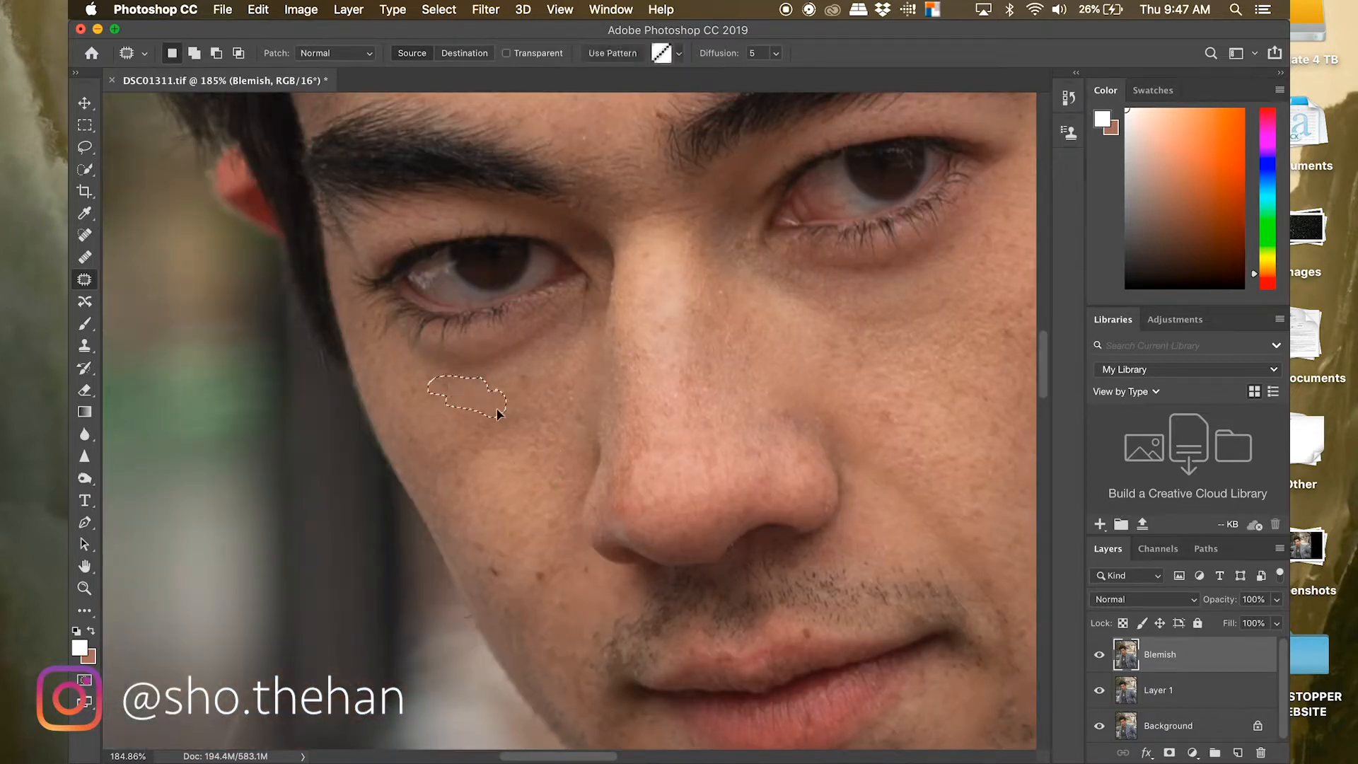
scroll(545, 359, "down", 3)
scroll(537, 357, "up", 5)
- Patch the remaining small dark spots on the face with nearby clean skin, and deselect
mouse_move(417, 393)
left_mouse_down()
mouse_move(582, 305)
mouse_move(606, 307)
left_mouse_up()
left_click_drag(510, 318, 471, 351)
scroll(562, 430, "down", 5)
scroll(562, 430, "up", 4)
left_click_drag(507, 400, 594, 449)
mouse_move(761, 451)
left_mouse_down()
mouse_move(771, 459)
mouse_move(737, 481)
left_mouse_up()
key("super+d")
- Patch the stray hair between the eyebrows and the spots on the forehead and around the brows
scroll(732, 444, "up", 5)
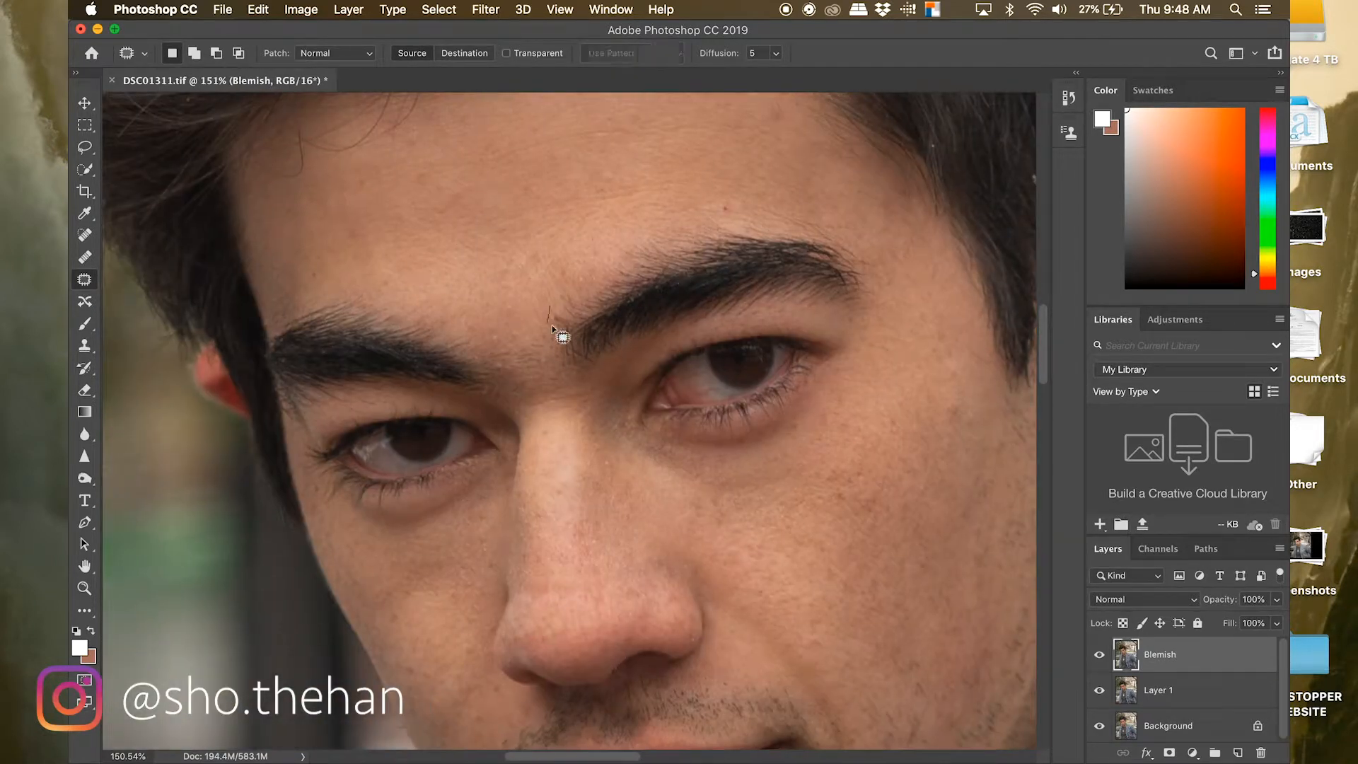
mouse_move(521, 396)
left_mouse_down()
mouse_move(593, 391)
mouse_move(563, 388)
mouse_move(564, 429)
mouse_move(571, 388)
mouse_move(570, 406)
left_mouse_up()
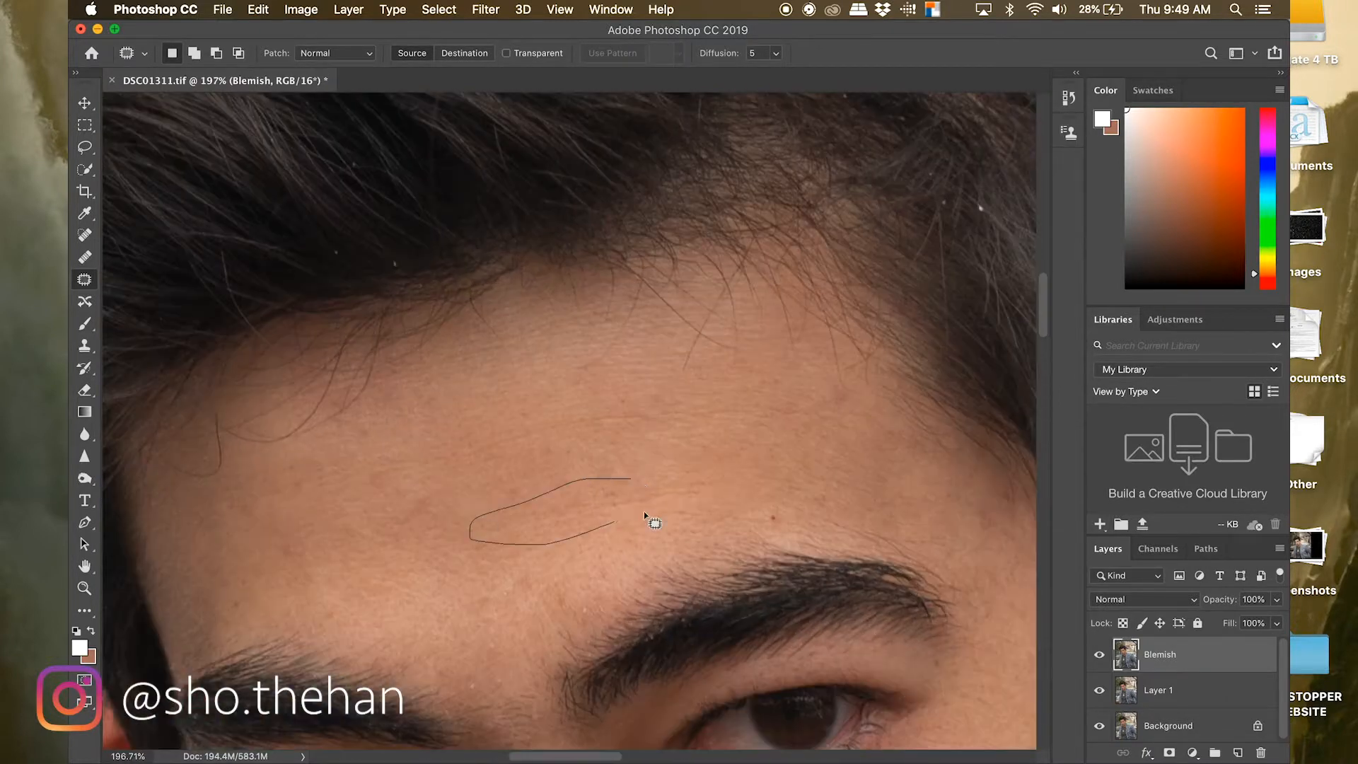
left_click_drag(644, 515, 614, 522)
left_click_drag(651, 403, 536, 500)
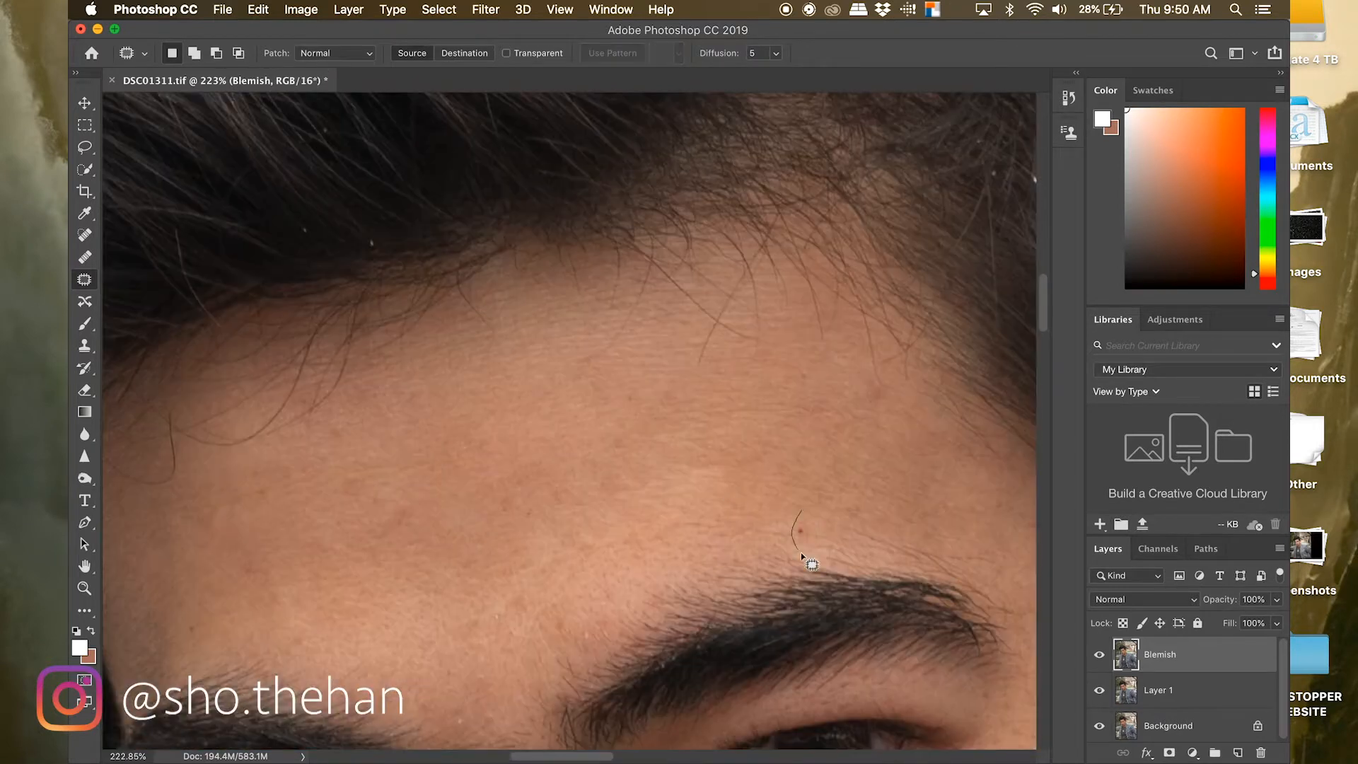
mouse_move(794, 544)
left_mouse_down()
mouse_move(795, 520)
mouse_move(877, 443)
left_mouse_up()
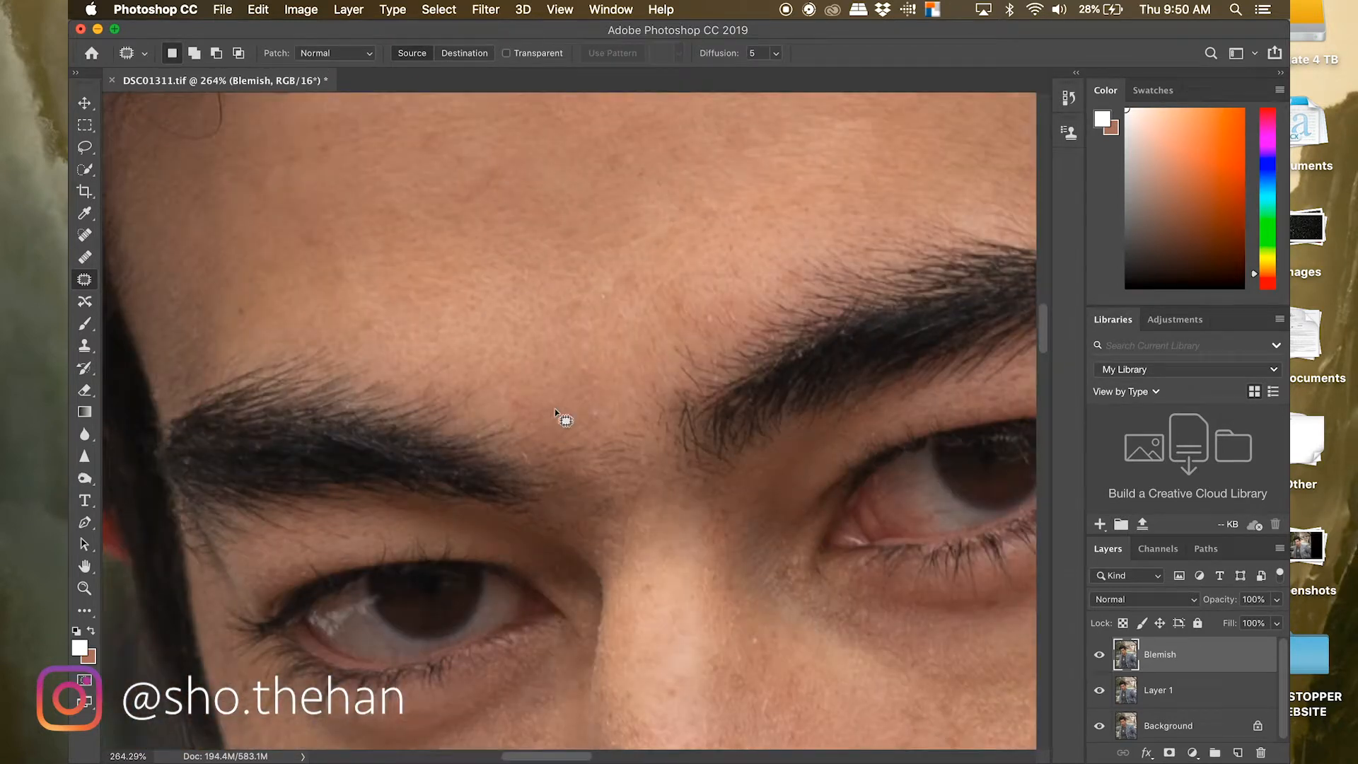
left_click_drag(554, 409, 607, 370)
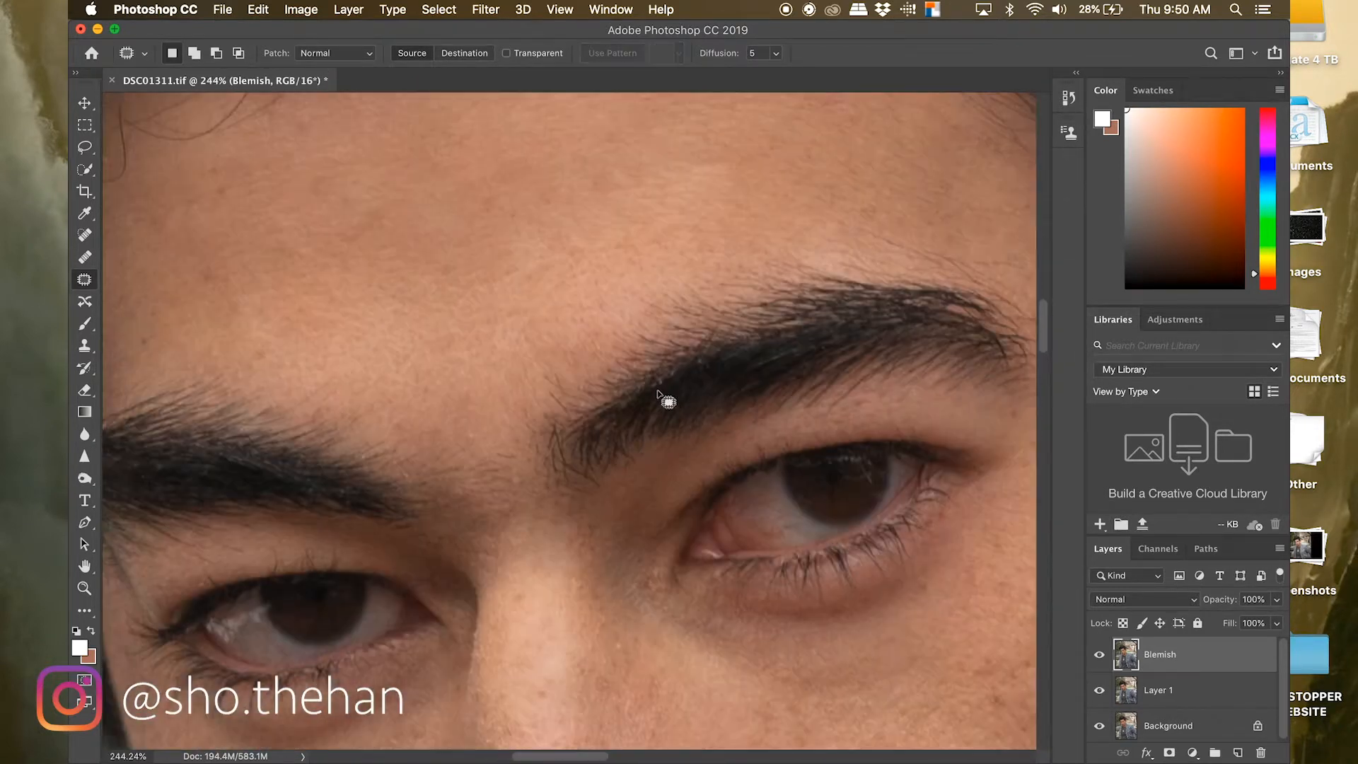
left_click_drag(735, 357, 748, 353)
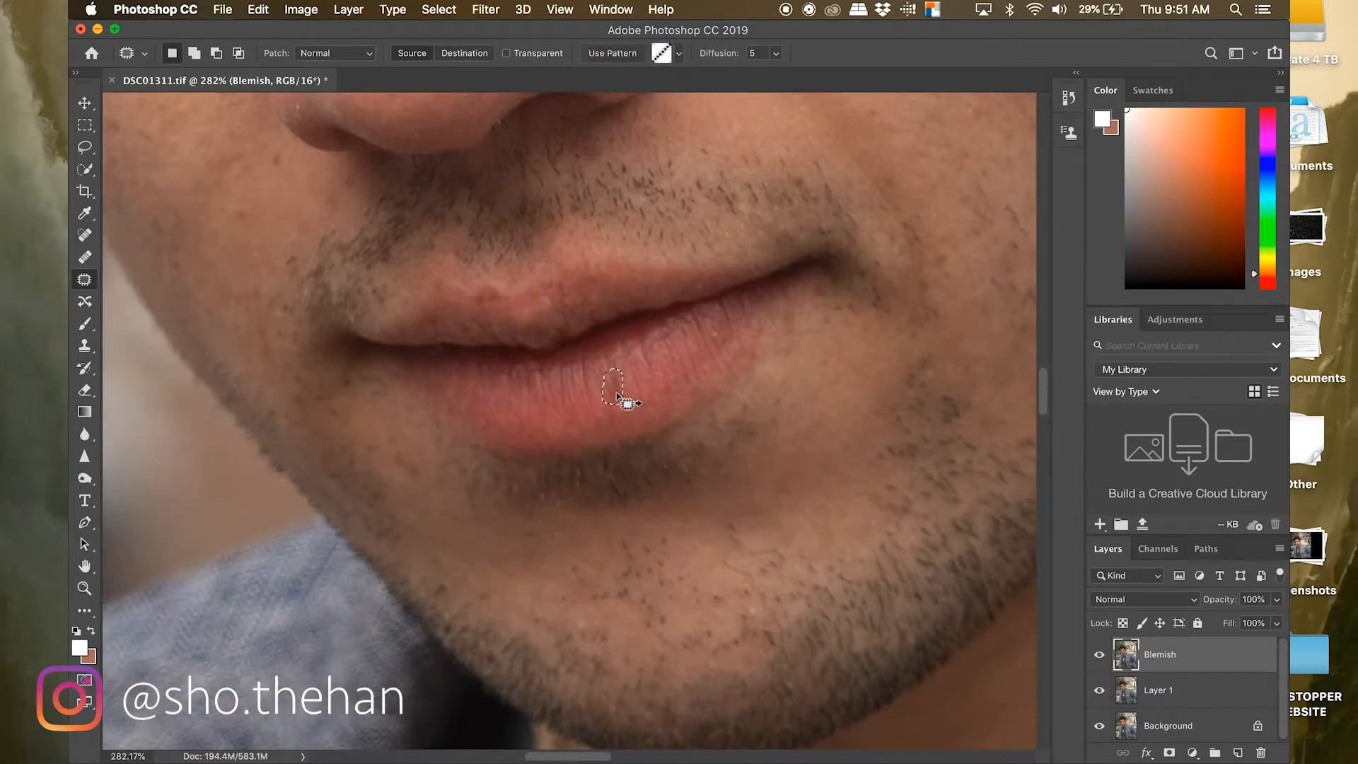
- Patch the marks around the mouth and the uneven skin below the eye nearer the visible ear
left_click_drag(433, 473, 431, 476)
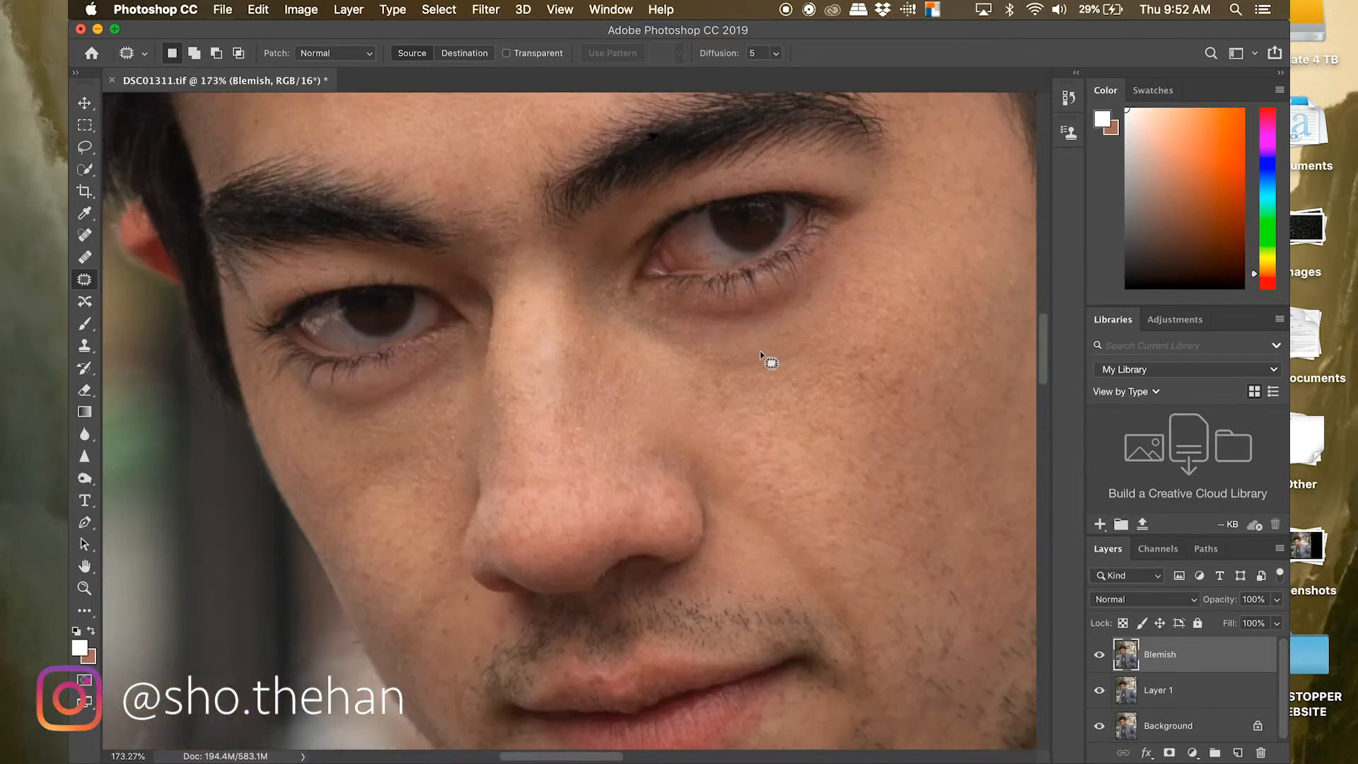
left_click_drag(770, 362, 737, 370)
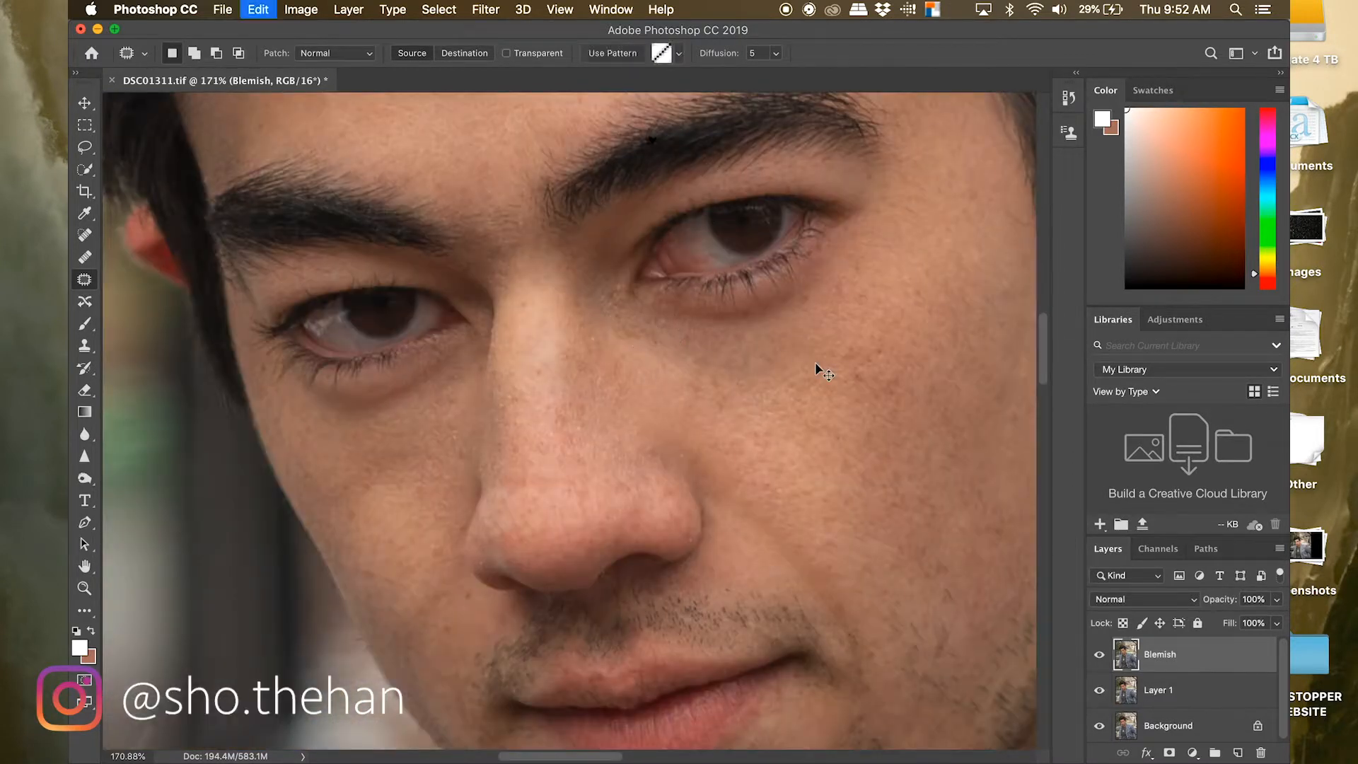
left_click_drag(792, 346, 576, 257)
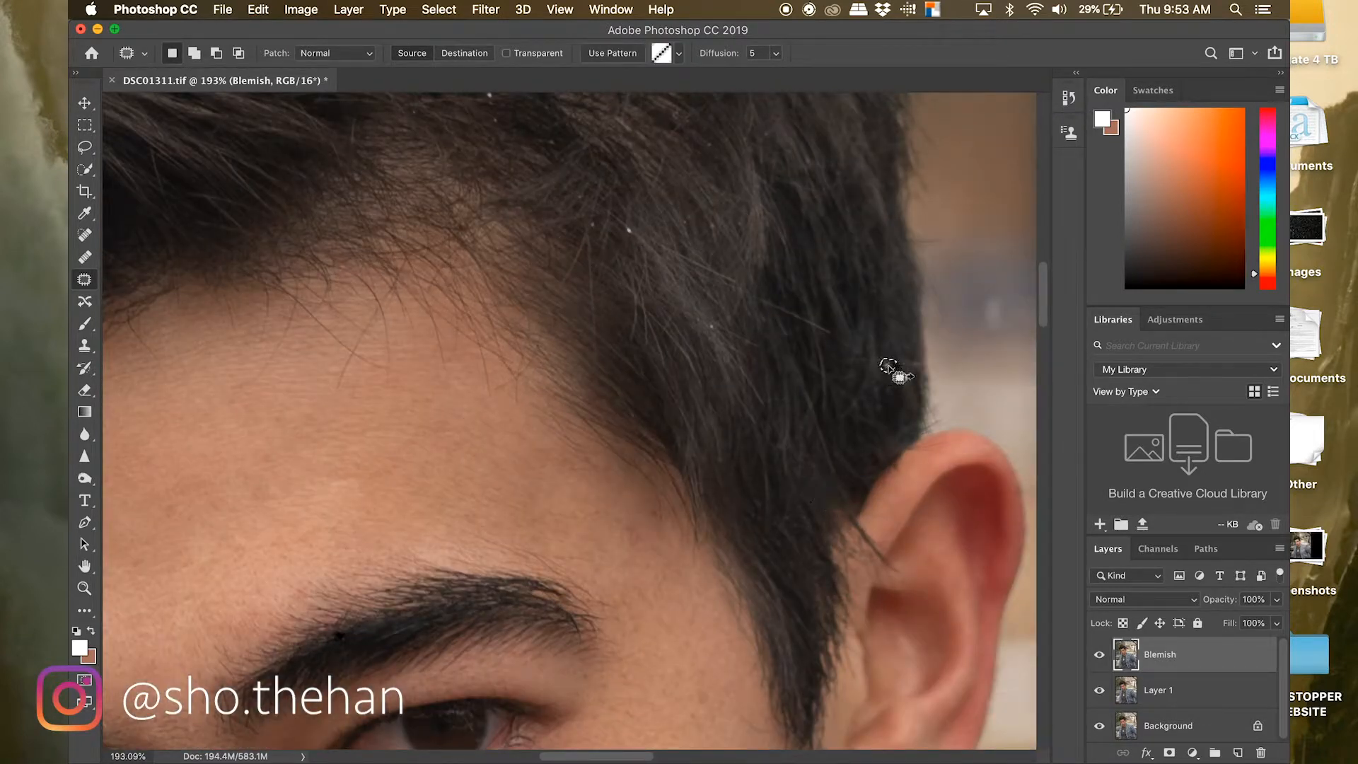
- Patch the white specks in the hair above the ear and across the side of the head
scroll(736, 248, "up", 3)
left_click_drag(508, 225, 570, 195)
left_click_drag(702, 244, 715, 263)
scroll(700, 258, "up", 3)
scroll(700, 258, "left", 4)
left_click_drag(468, 308, 472, 304)
left_click_drag(400, 242, 375, 303)
mouse_move(227, 299)
left_mouse_down()
mouse_move(240, 302)
mouse_move(208, 304)
left_mouse_up()
left_click_drag(334, 276, 328, 279)
left_click_drag(330, 280, 323, 283)
- Patch the white specks along the top and crown of the hair with clean hair texture
scroll(469, 322, "up", 4)
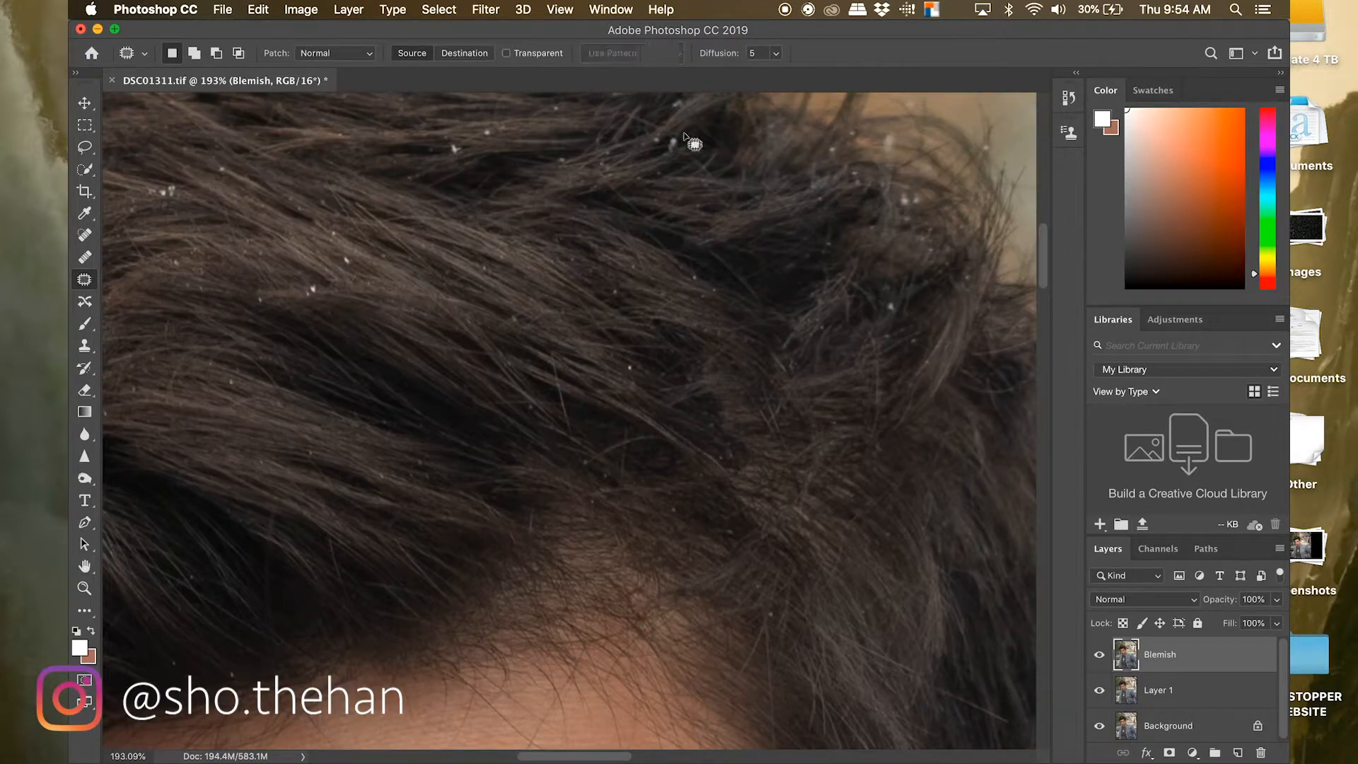
left_click_drag(889, 294, 895, 303)
scroll(894, 302, "up", 3)
scroll(894, 303, "left", 3)
left_click_drag(581, 283, 618, 273)
scroll(889, 172, "up", 5)
scroll(888, 173, "right", 2)
left_click_drag(665, 389, 659, 400)
scroll(659, 400, "left", 3)
left_click_drag(658, 327, 645, 339)
- Patch the bright specks in the front, swept-up section of the hair
scroll(646, 340, "left", 6)
scroll(645, 339, "down", 3)
scroll(822, 393, "down", 3)
scroll(821, 393, "right", 3)
left_click_drag(794, 361, 792, 375)
left_click_drag(792, 375, 814, 374)
- Patch the white flecks on the outer edge of the hair against the green background, and deselect
scroll(821, 336, "left", 6)
left_click_drag(499, 445, 512, 414)
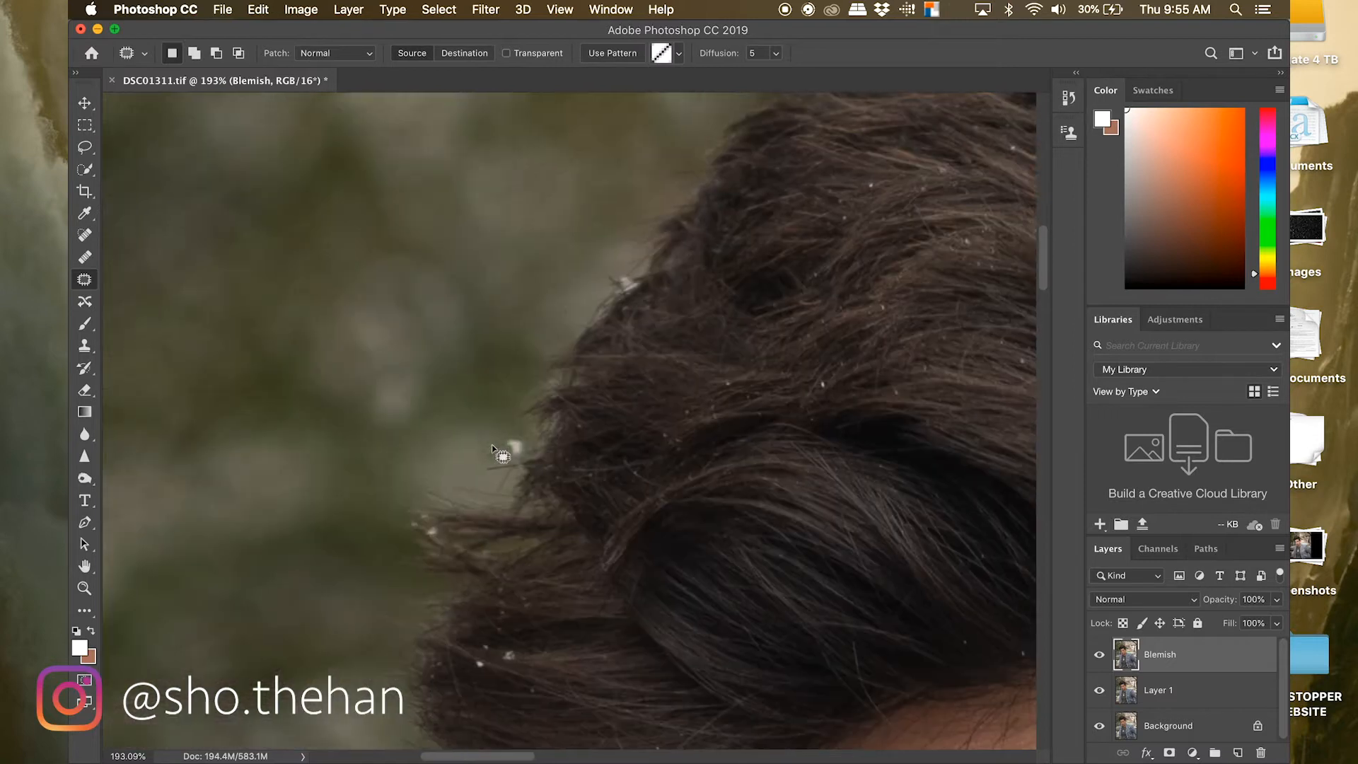
left_click_drag(423, 523, 442, 536)
left_click_drag(431, 530, 453, 534)
scroll(546, 535, "down", 4)
left_click_drag(525, 488, 537, 501)
mouse_move(534, 497)
left_mouse_down()
mouse_move(548, 508)
mouse_move(516, 489)
left_mouse_up()
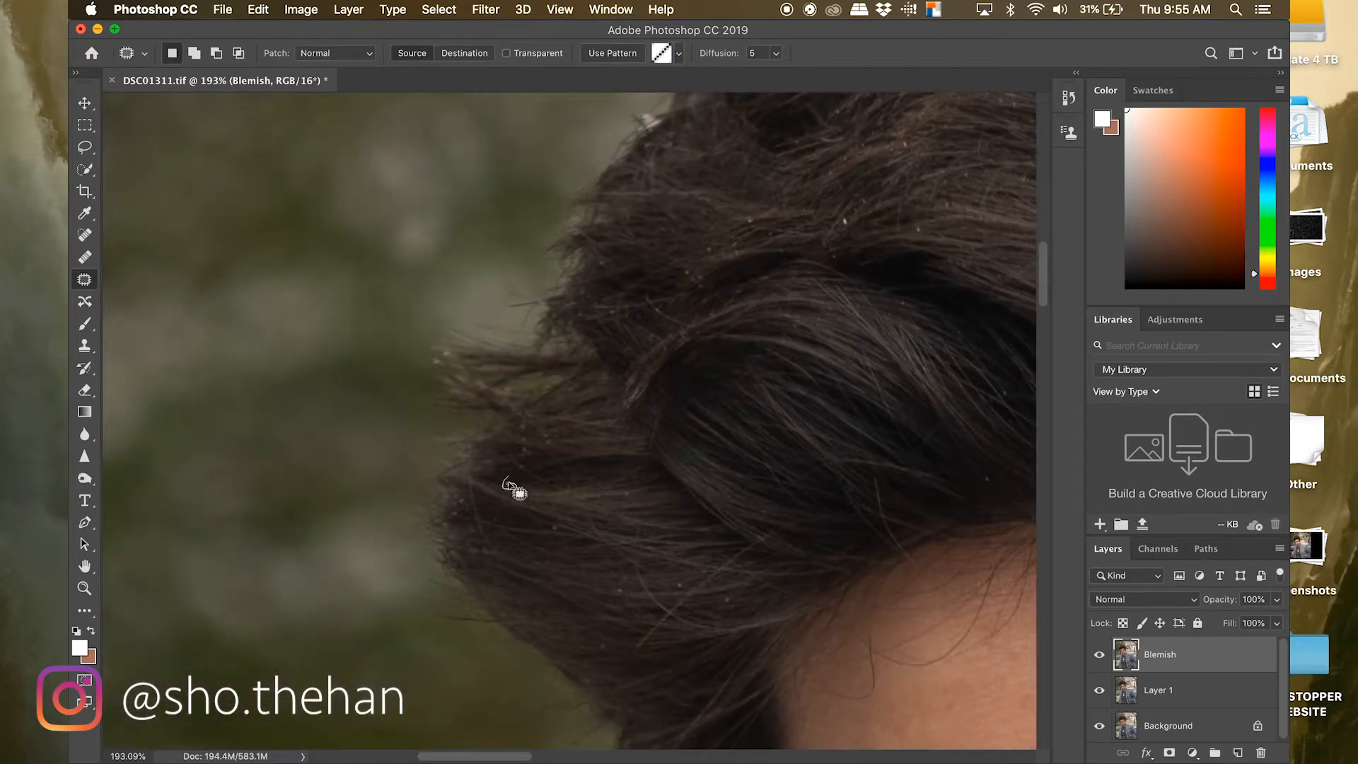
key("super+d")
- Patch the specks in the dark hair just above the forehead hairline, and deselect
scroll(421, 448, "up", 5)
scroll(421, 449, "right", 3)
left_click_drag(421, 448, 435, 456)
scroll(618, 468, "right", 3)
key("super+d")
scroll(617, 468, "down", 5)
scroll(617, 469, "up", 3)
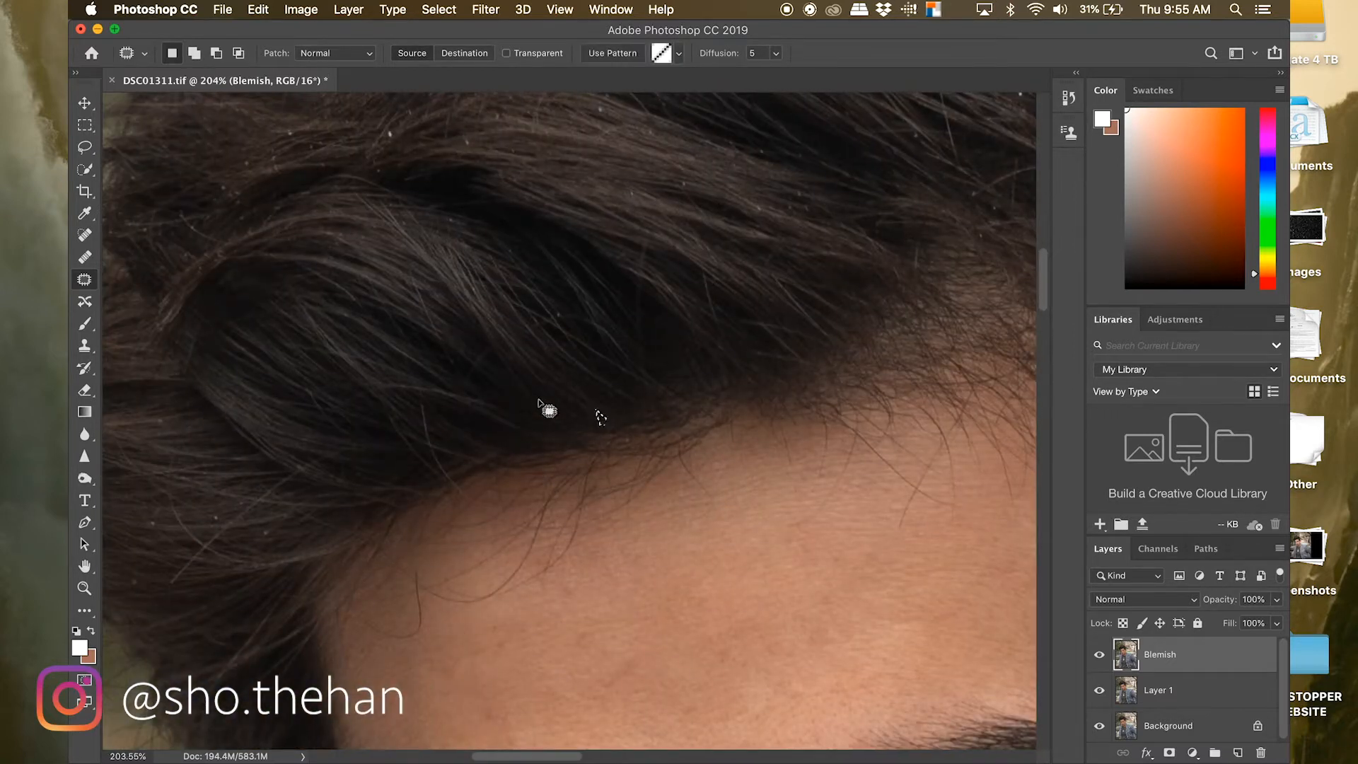
- Patch two more small specks higher up in the hair, deselecting after each one
scroll(555, 424, "up", 3)
scroll(476, 366, "up", 3)
left_click_drag(566, 250, 576, 260)
key("super+d")
scroll(654, 329, "right", 6)
left_click_drag(532, 376, 539, 383)
key("super+d")
- Patch the cluster of fine white specks scattered through the middle of the hair, one after another
scroll(546, 390, "left", 2)
scroll(546, 389, "down", 3)
left_click_drag(609, 232, 598, 229)
left_click_drag(619, 276, 597, 272)
mouse_move(626, 357)
left_mouse_down()
mouse_move(684, 367)
mouse_move(628, 356)
left_mouse_up()
left_click_drag(668, 332, 615, 318)
mouse_move(640, 325)
left_mouse_down()
mouse_move(472, 295)
mouse_move(454, 311)
left_mouse_up()
left_click_drag(545, 311, 509, 304)
- Patch the last tiny specks in the upper part of the hair at high magnification, and deselect
scroll(541, 361, "down", 5)
scroll(542, 361, "down", 2)
scroll(552, 291, "up", 5)
left_click_drag(771, 314, 813, 301)
left_click_drag(707, 283, 643, 273)
key("super+d")
scroll(825, 272, "down", 6)
scroll(561, 435, "up", 8)
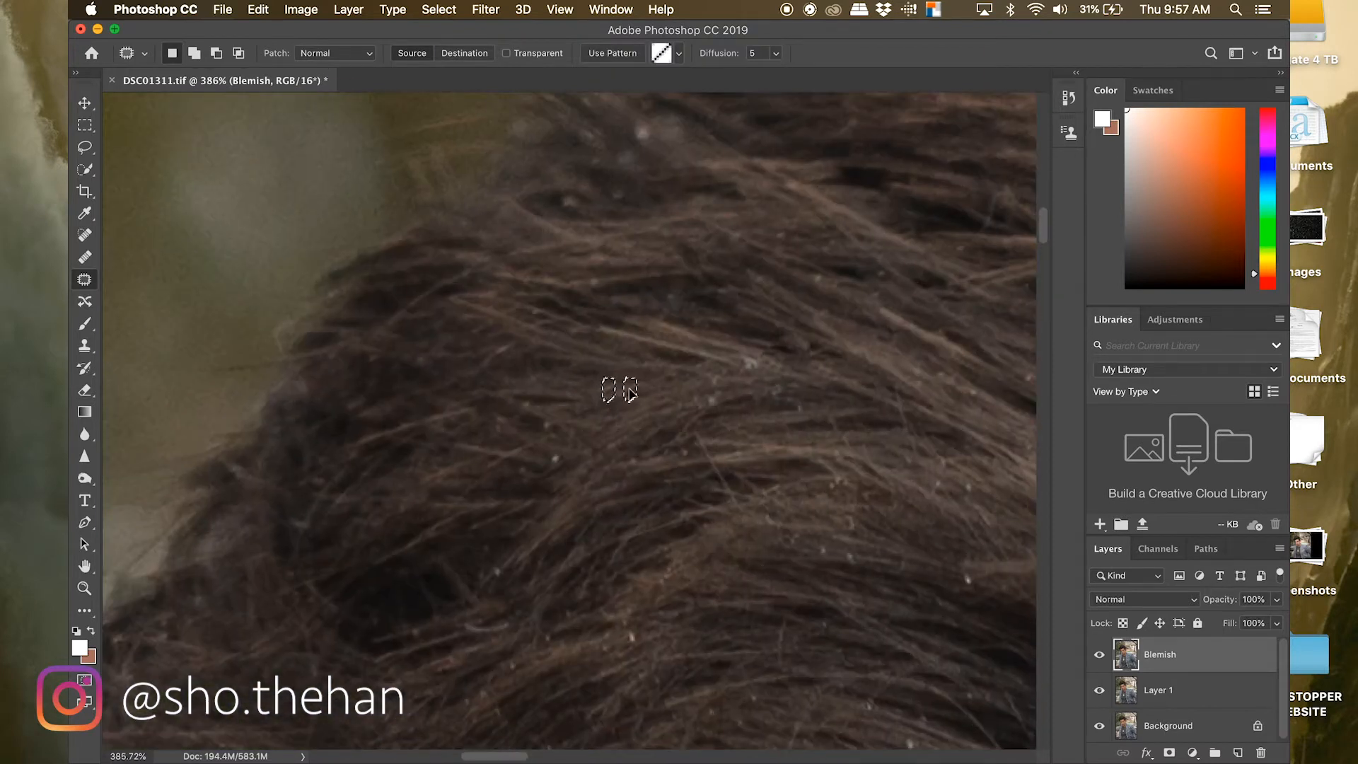
- Review the retouched skin and hair, both close up and in the full portrait
scroll(636, 389, "down", 5)
scroll(819, 435, "down", 5)
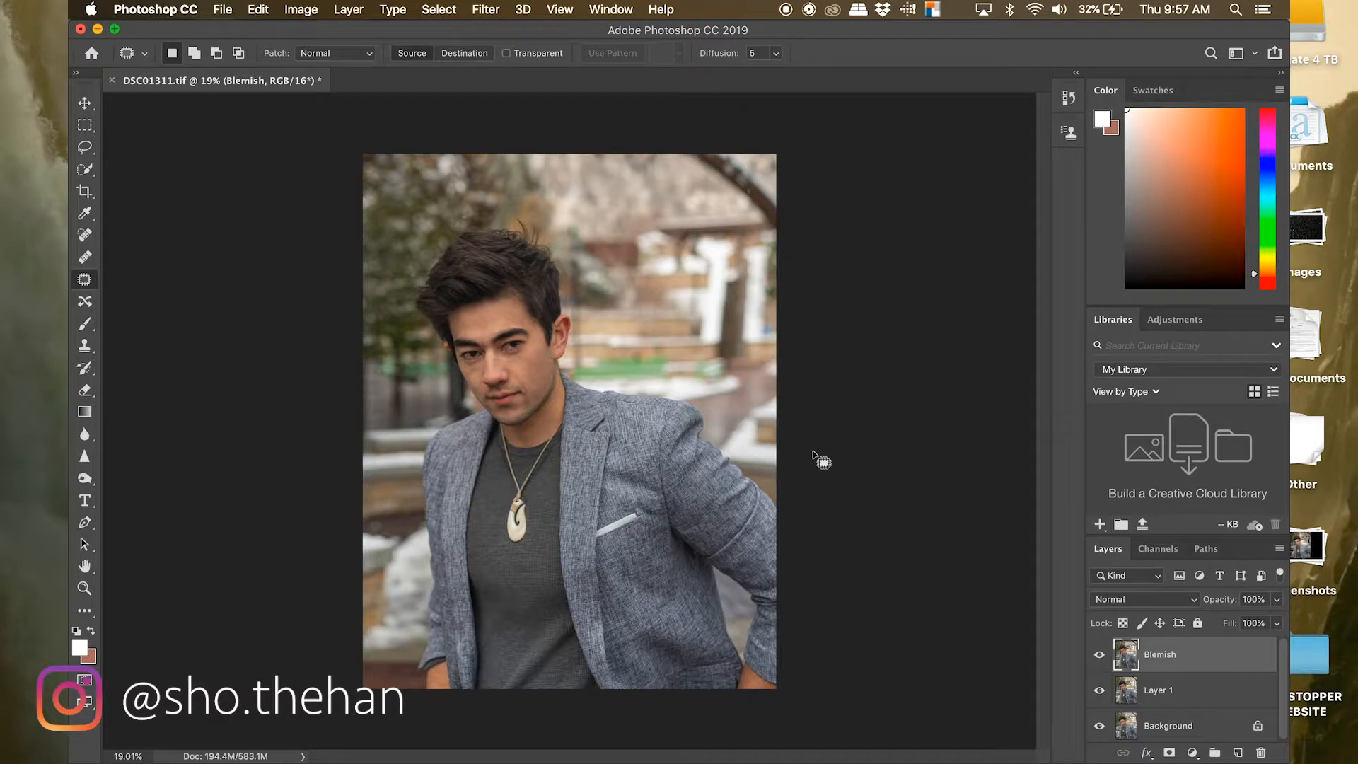
scroll(488, 259, "up", 5)
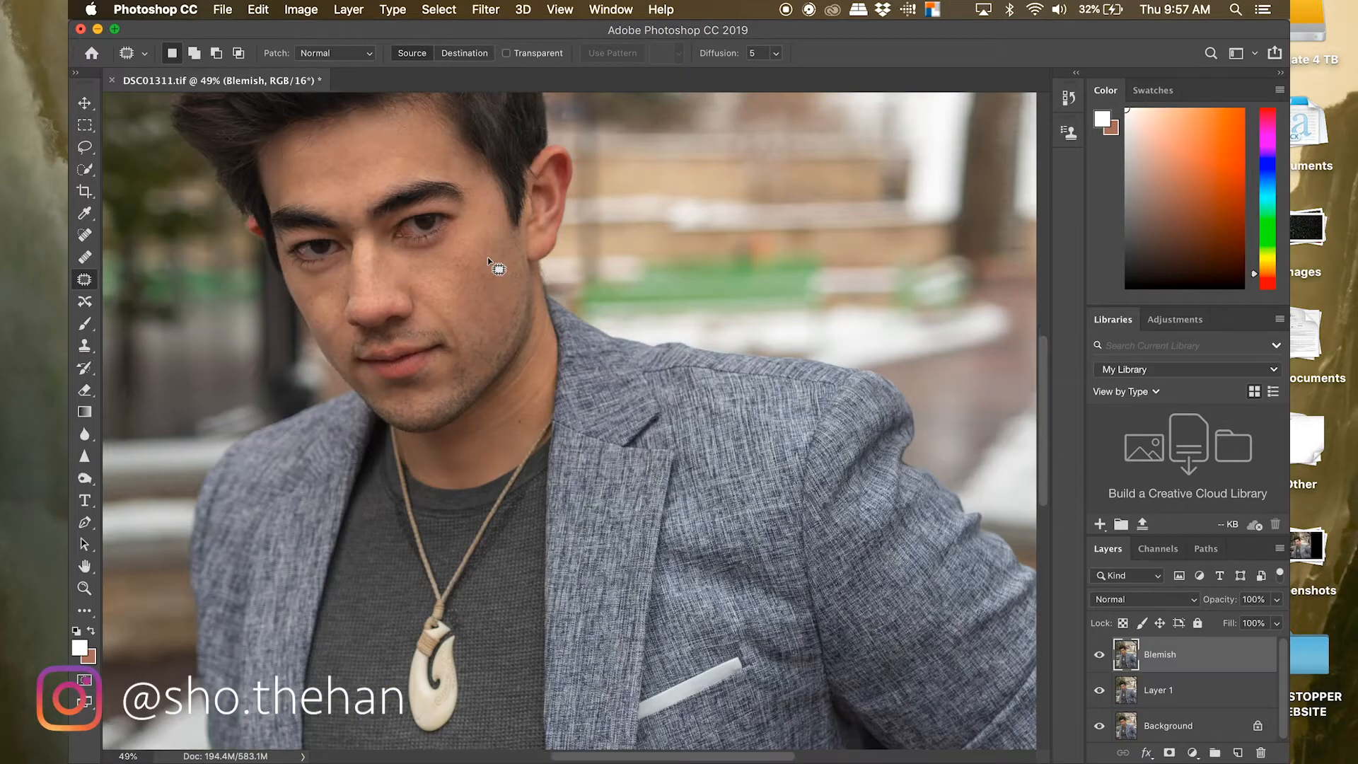
scroll(487, 258, "up", 5)
scroll(488, 258, "up", 3)
scroll(487, 258, "up", 3)
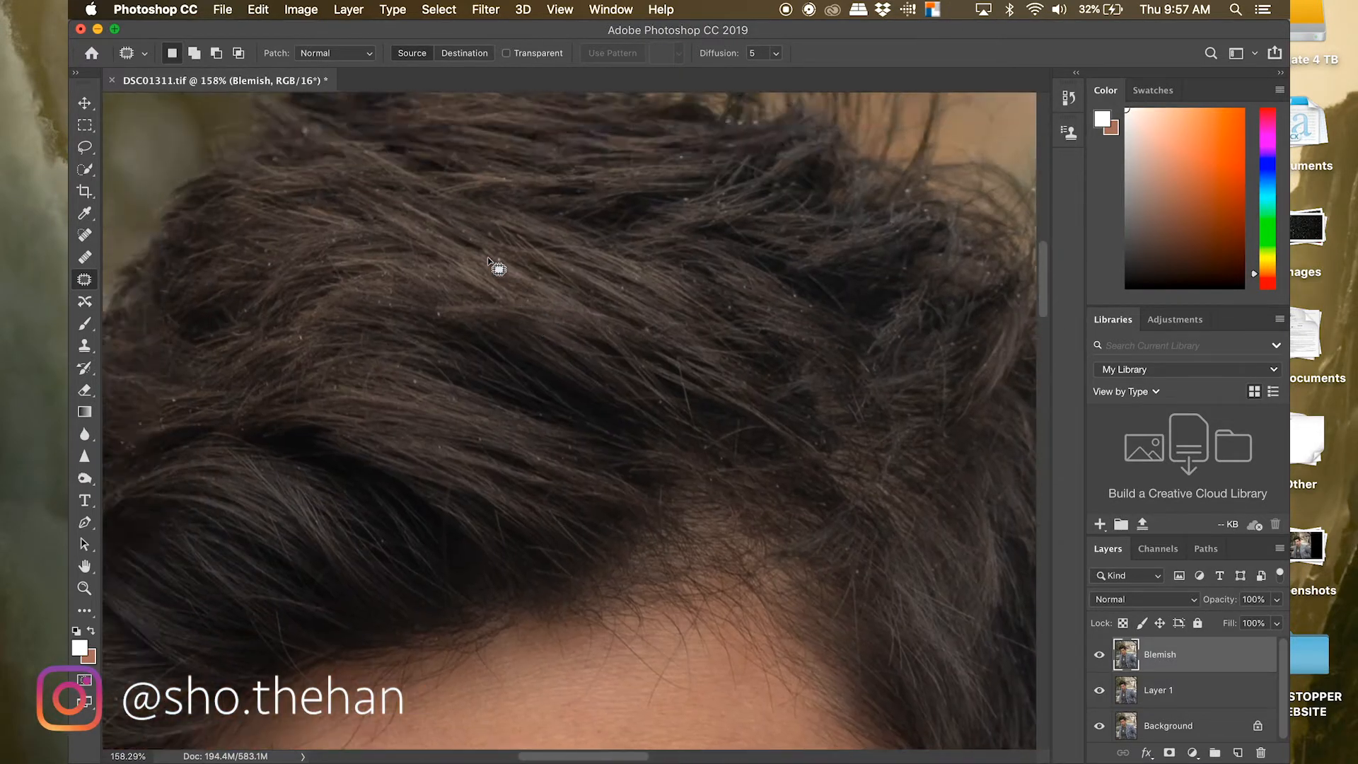
scroll(487, 259, "down", 2)
scroll(487, 258, "down", 6)
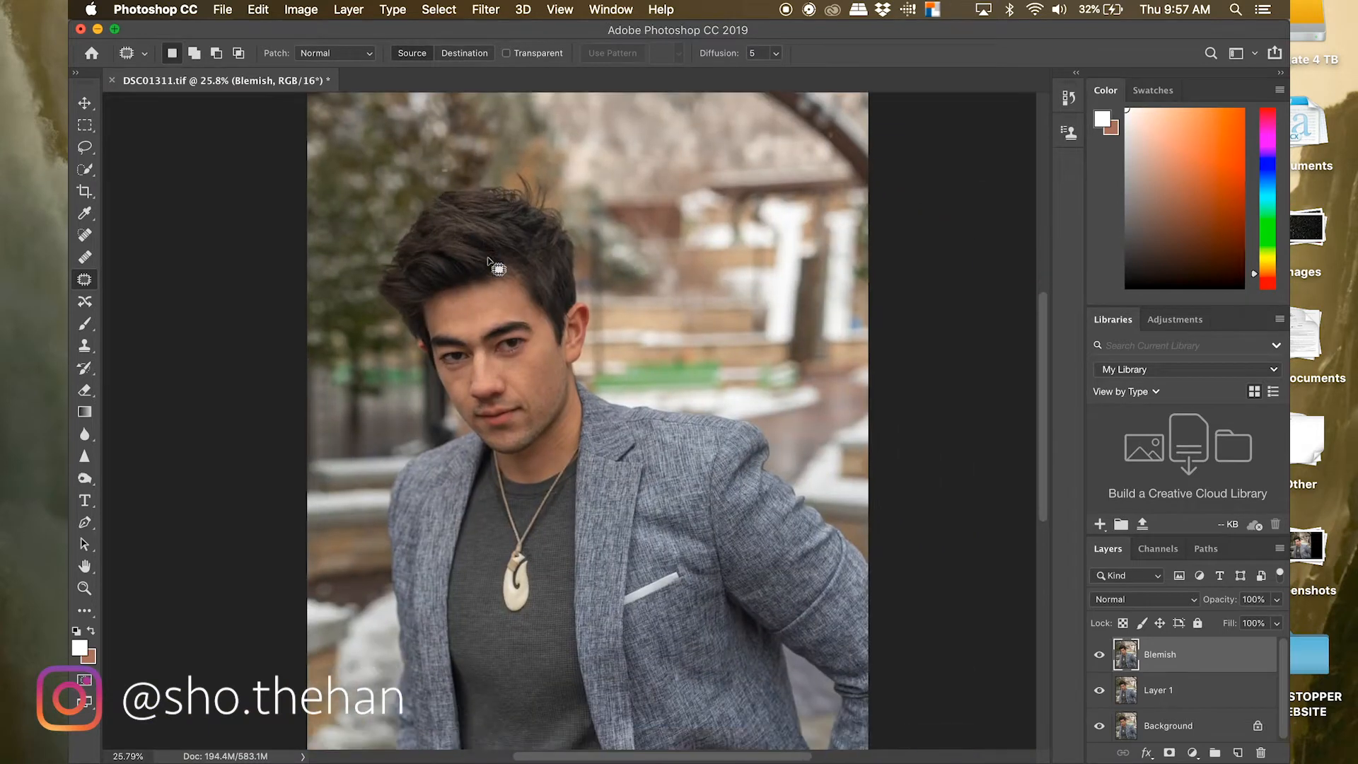
scroll(488, 267, "down", 2)
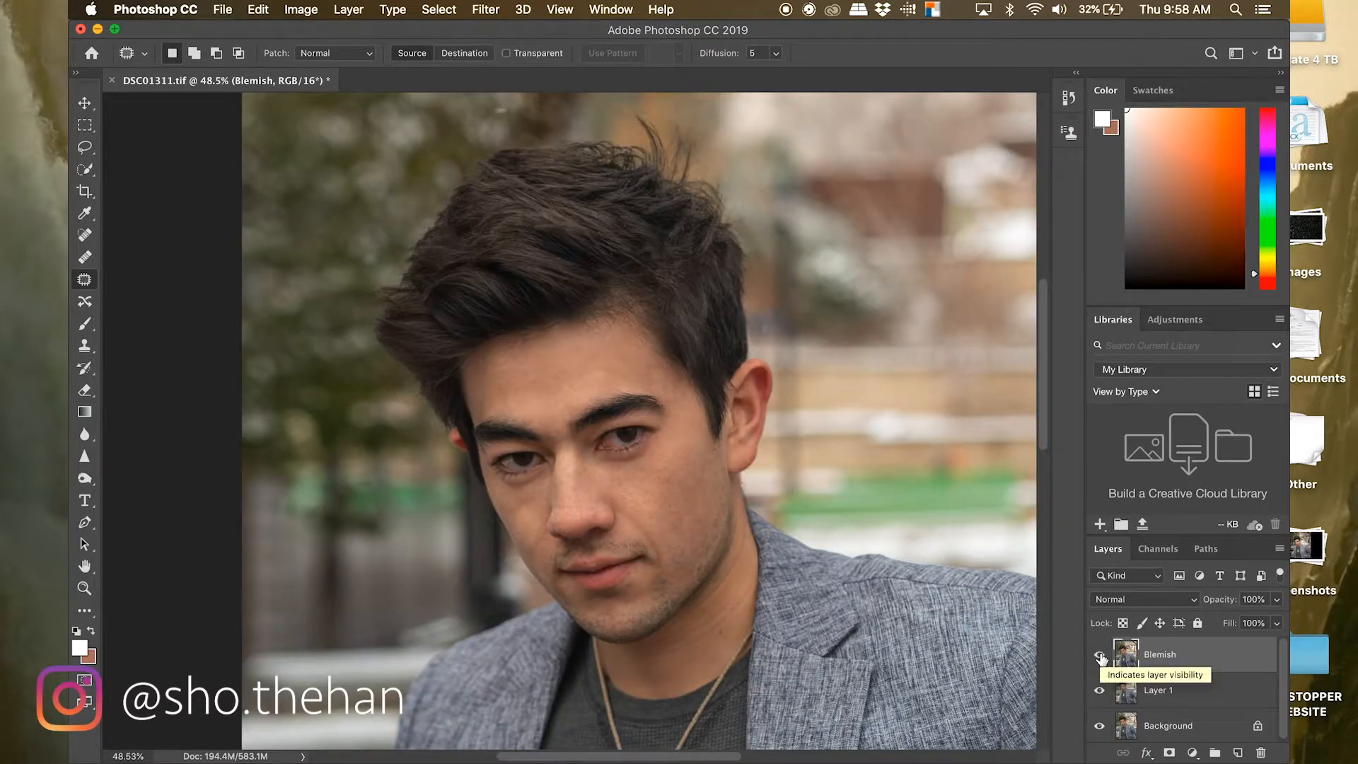
- Compare the portrait with and without the Blemish layer's retouching, leaving the layer visible
left_click(1099, 655)
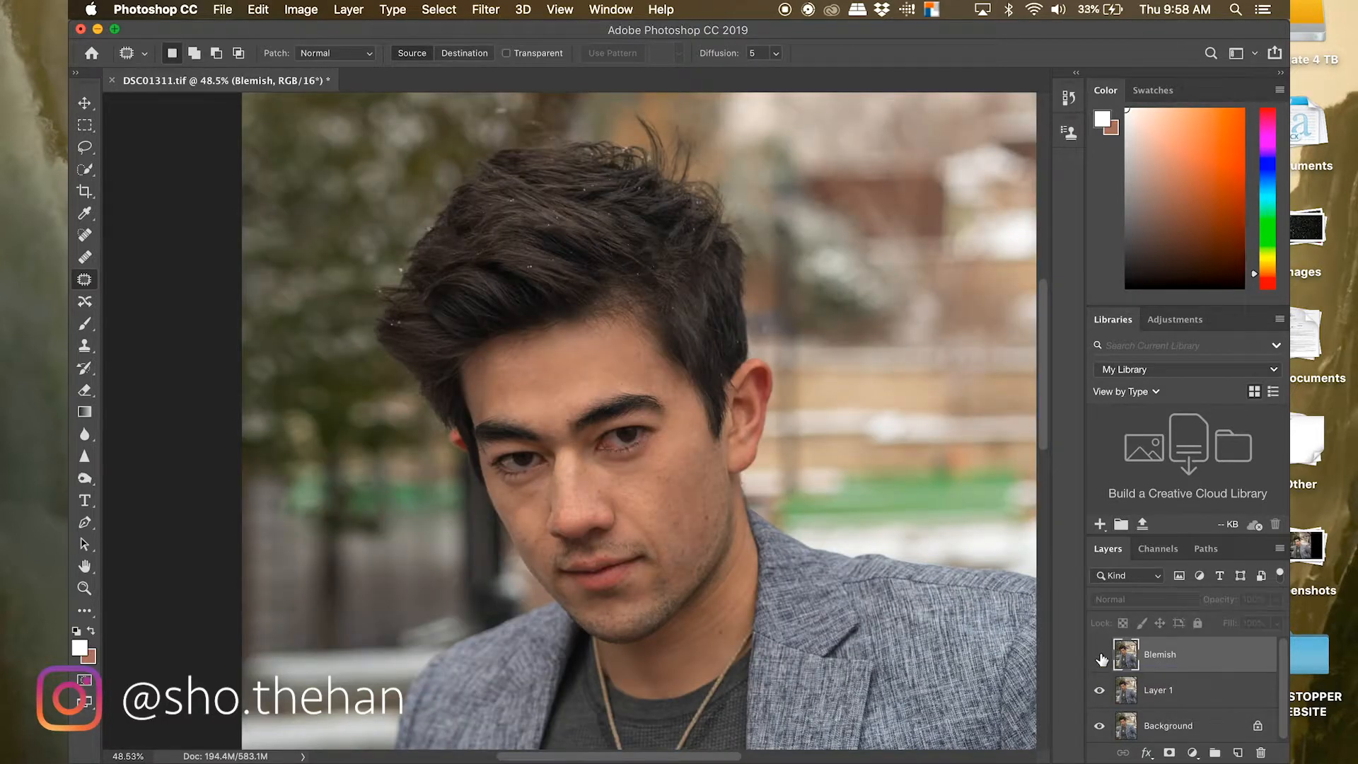
left_click(1100, 656)
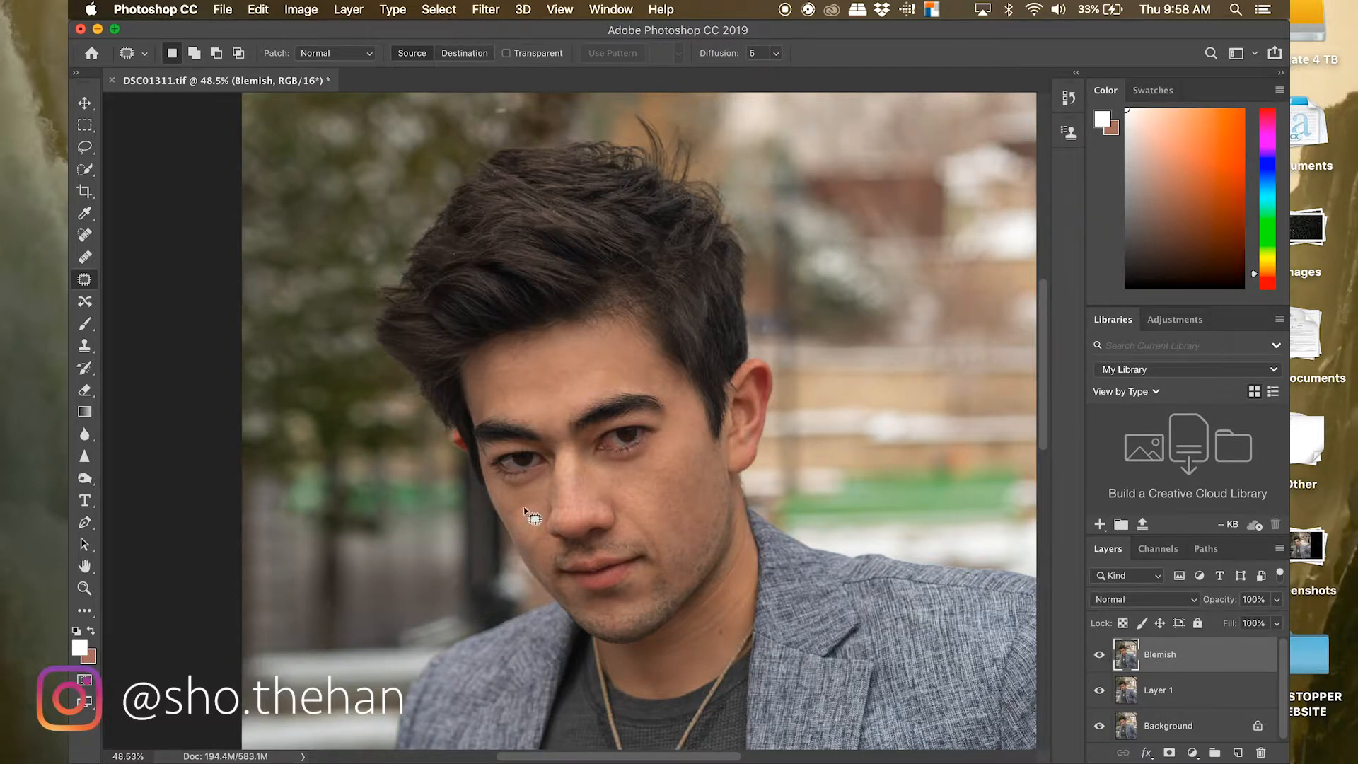
scroll(517, 467, "up", 5)
scroll(518, 467, "up", 2)
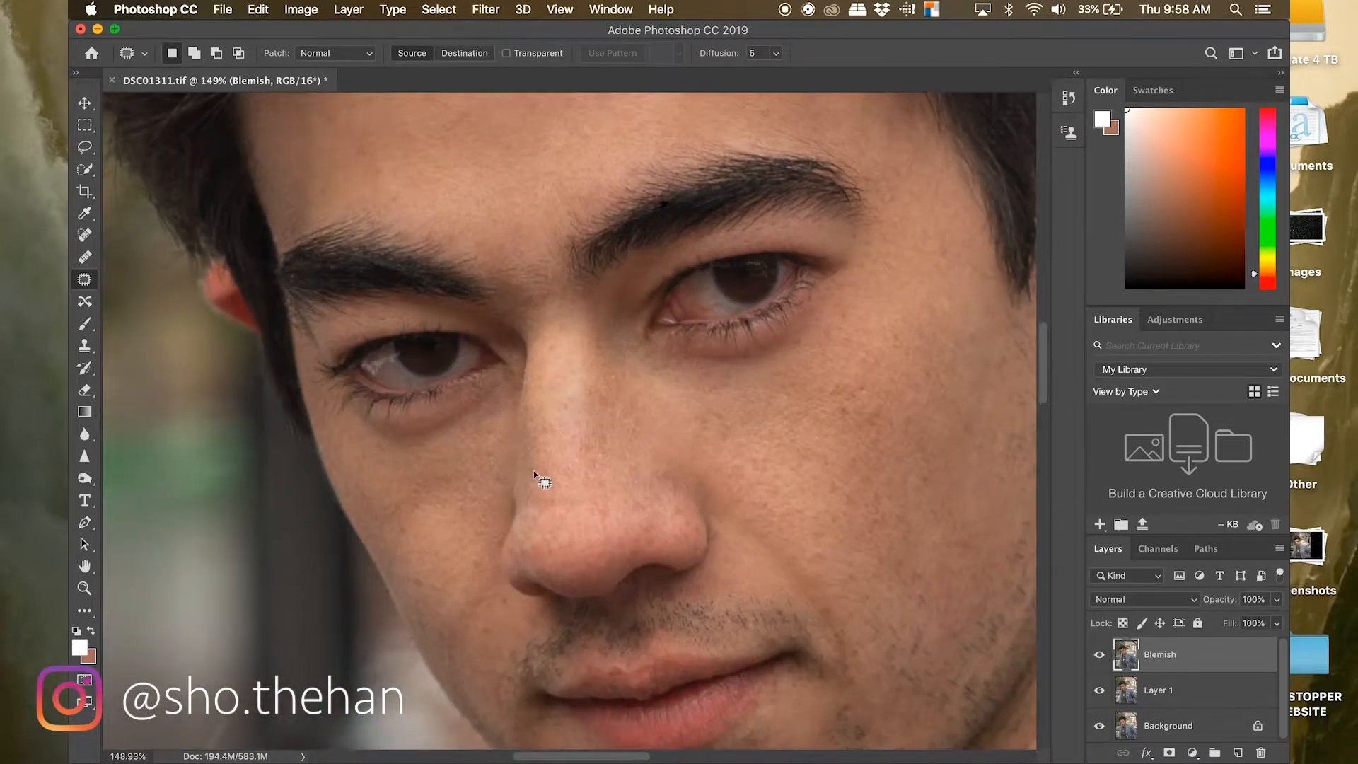
mouse_move(522, 499)
left_mouse_down()
mouse_move(535, 518)
mouse_move(590, 504)
mouse_move(549, 490)
left_mouse_up()
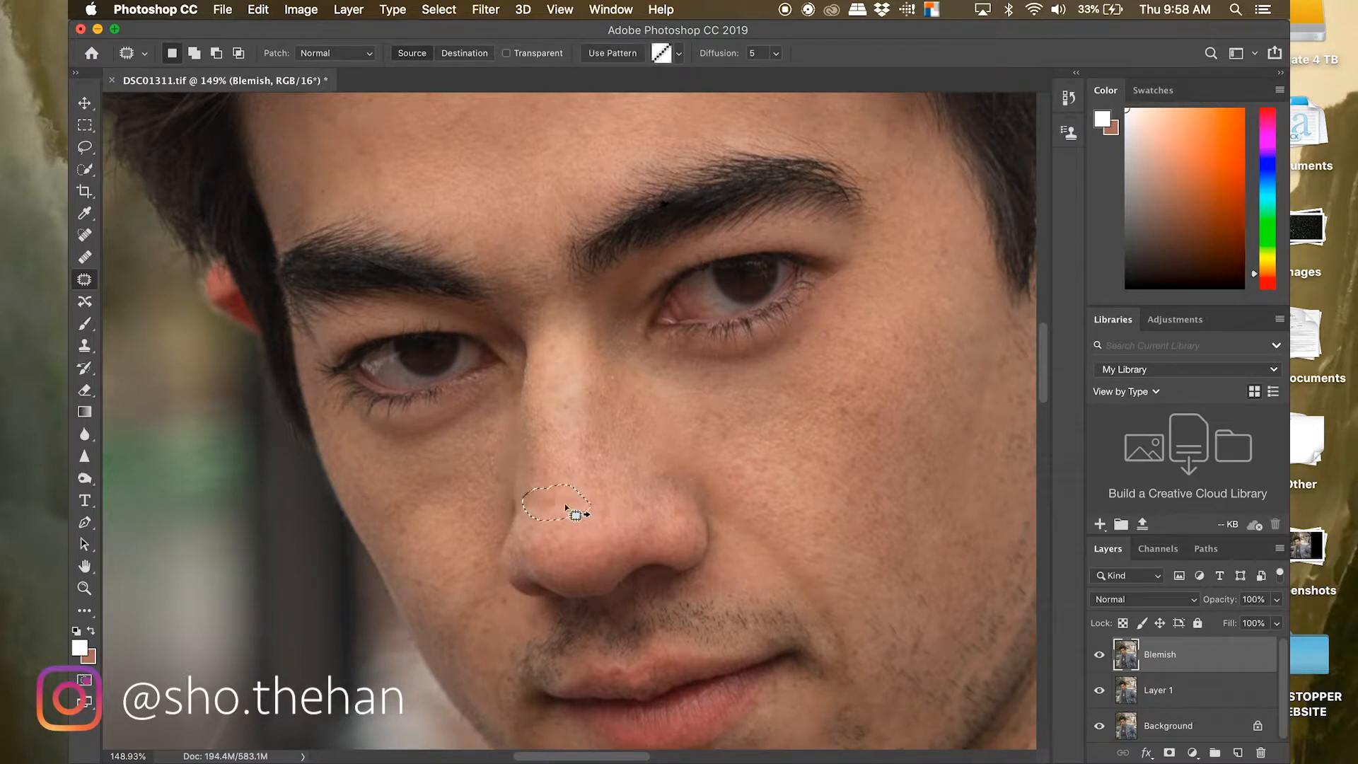
left_click(616, 539)
- Review the blemish retouching at several wider magnifications by hiding and showing the Blemish layer, ending on the full portrait
scroll(615, 539, "down", 5)
scroll(615, 541, "down", 2)
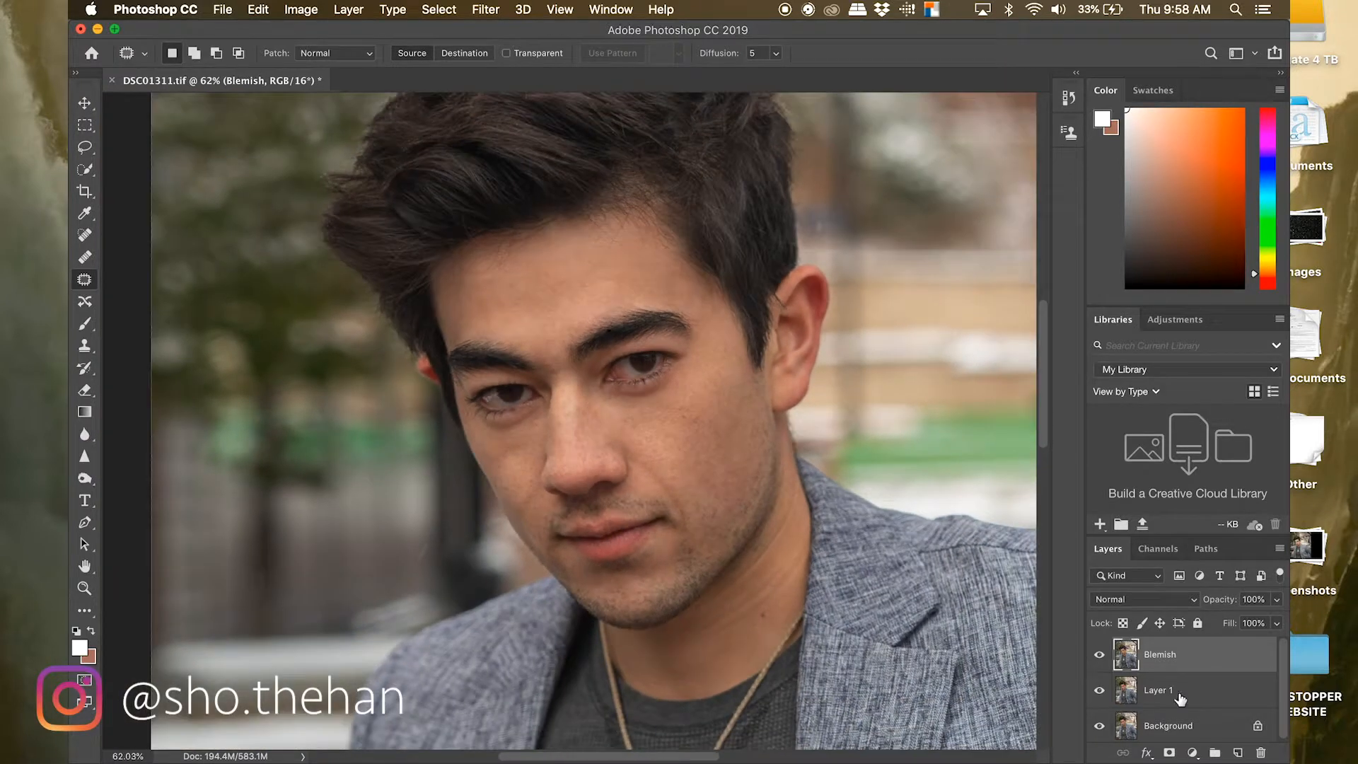
left_click(1100, 656)
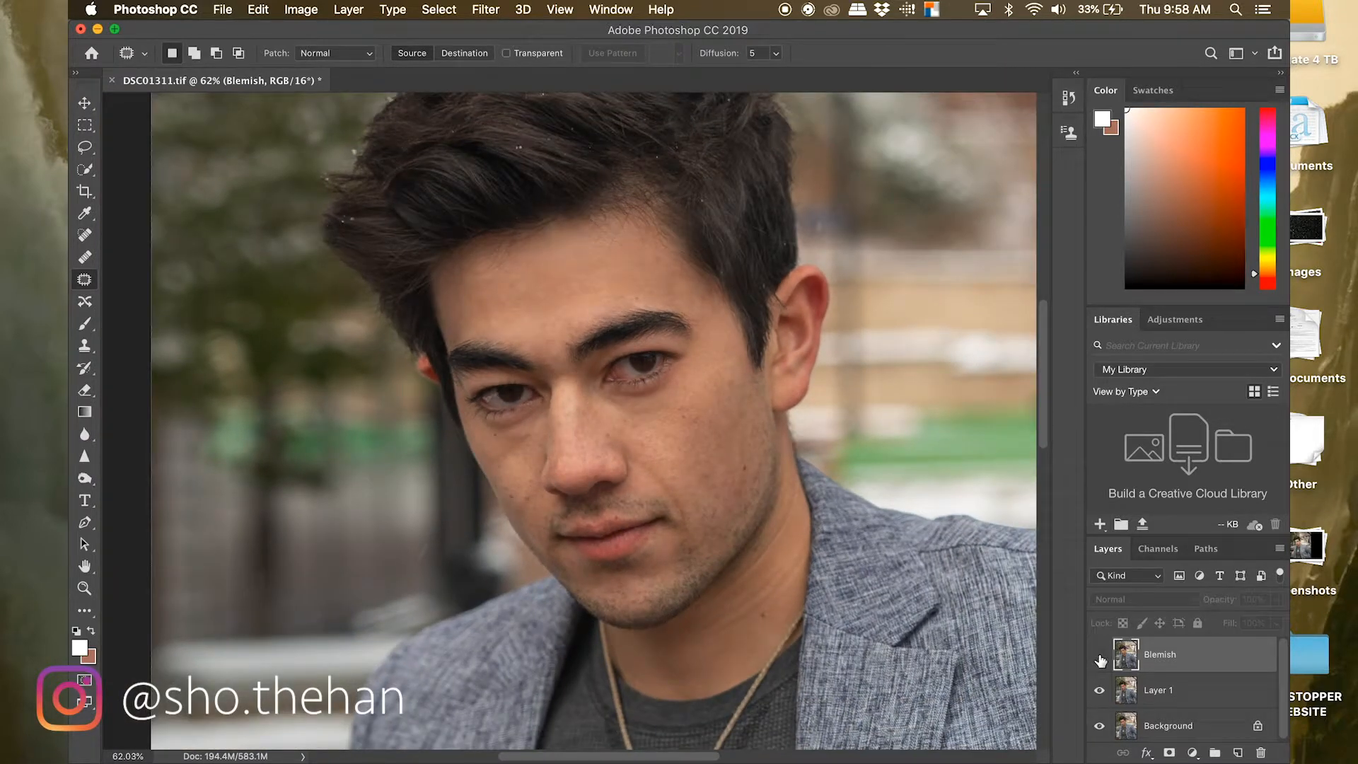
left_click(1099, 656)
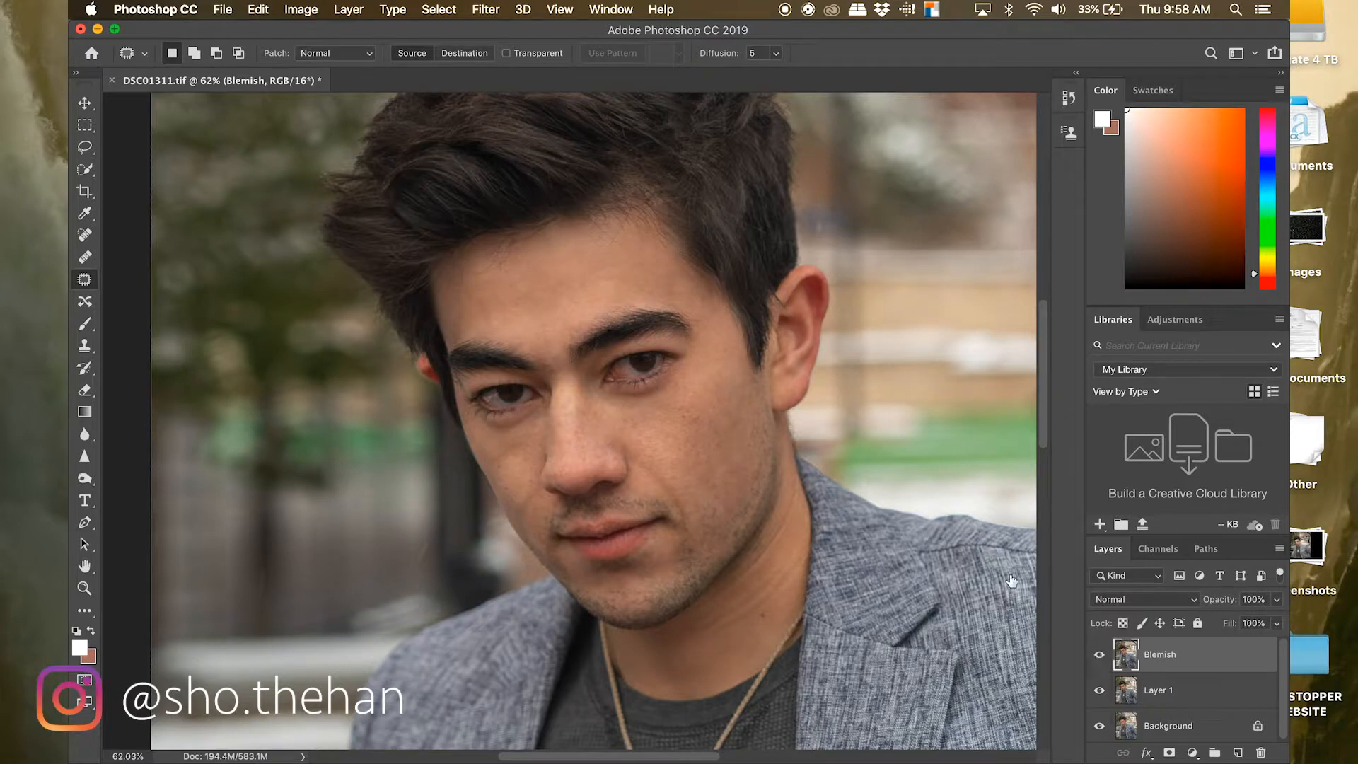
scroll(793, 374, "down", 3)
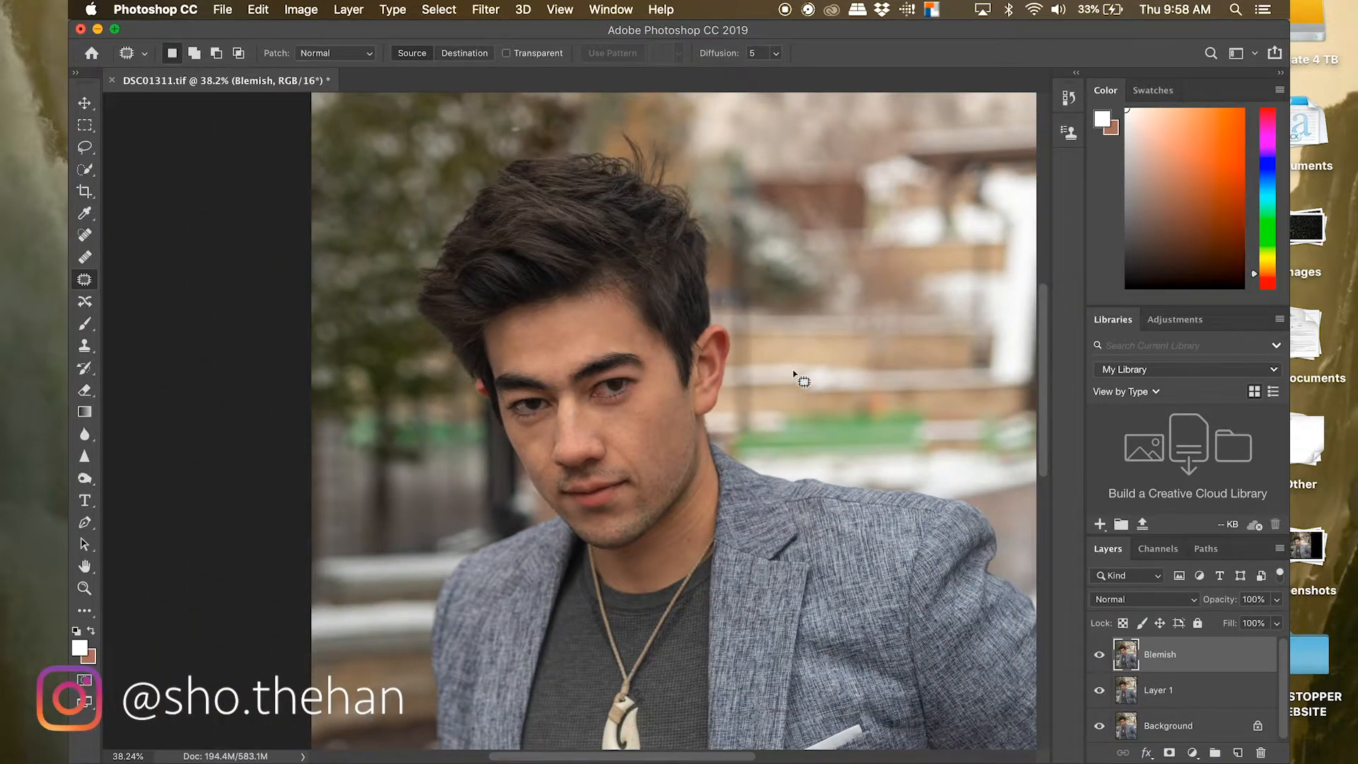
scroll(793, 375, "up", 1)
left_click(1099, 656)
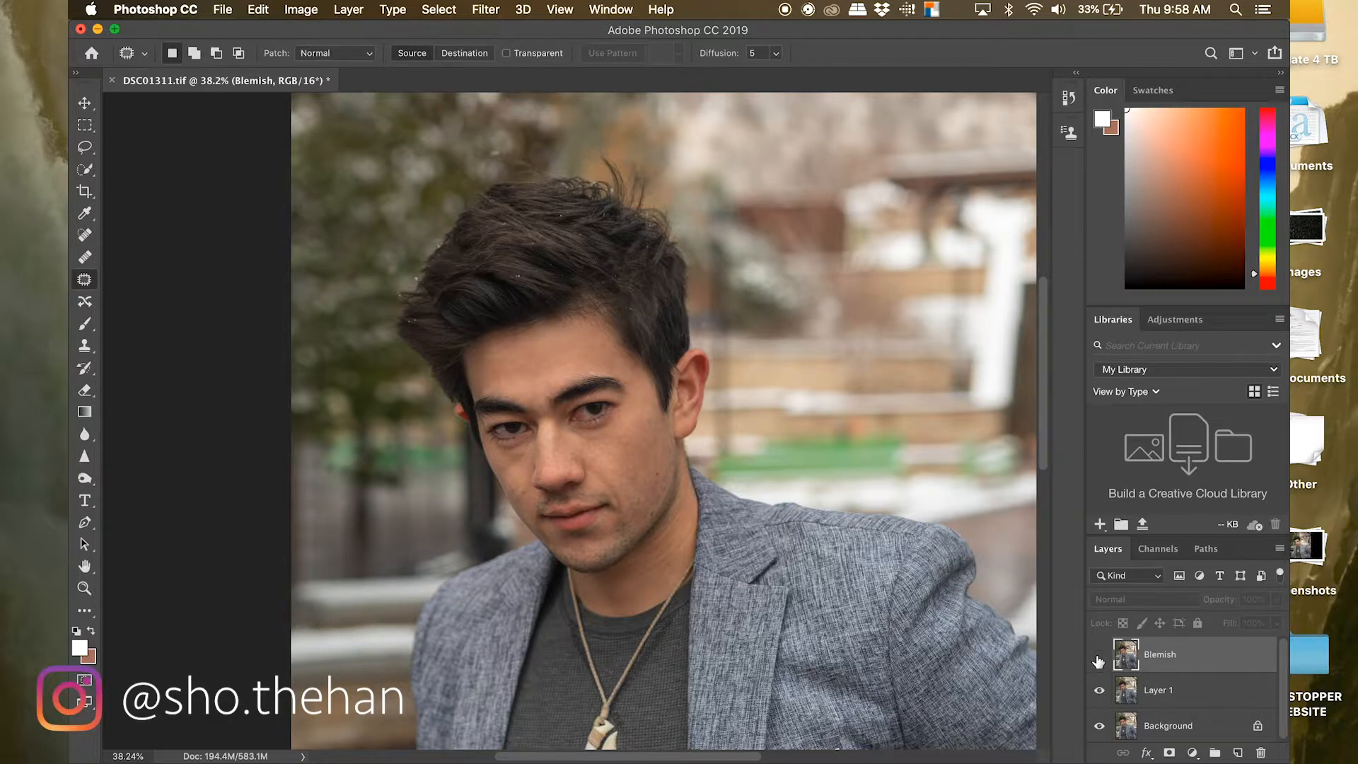
left_click(1098, 658)
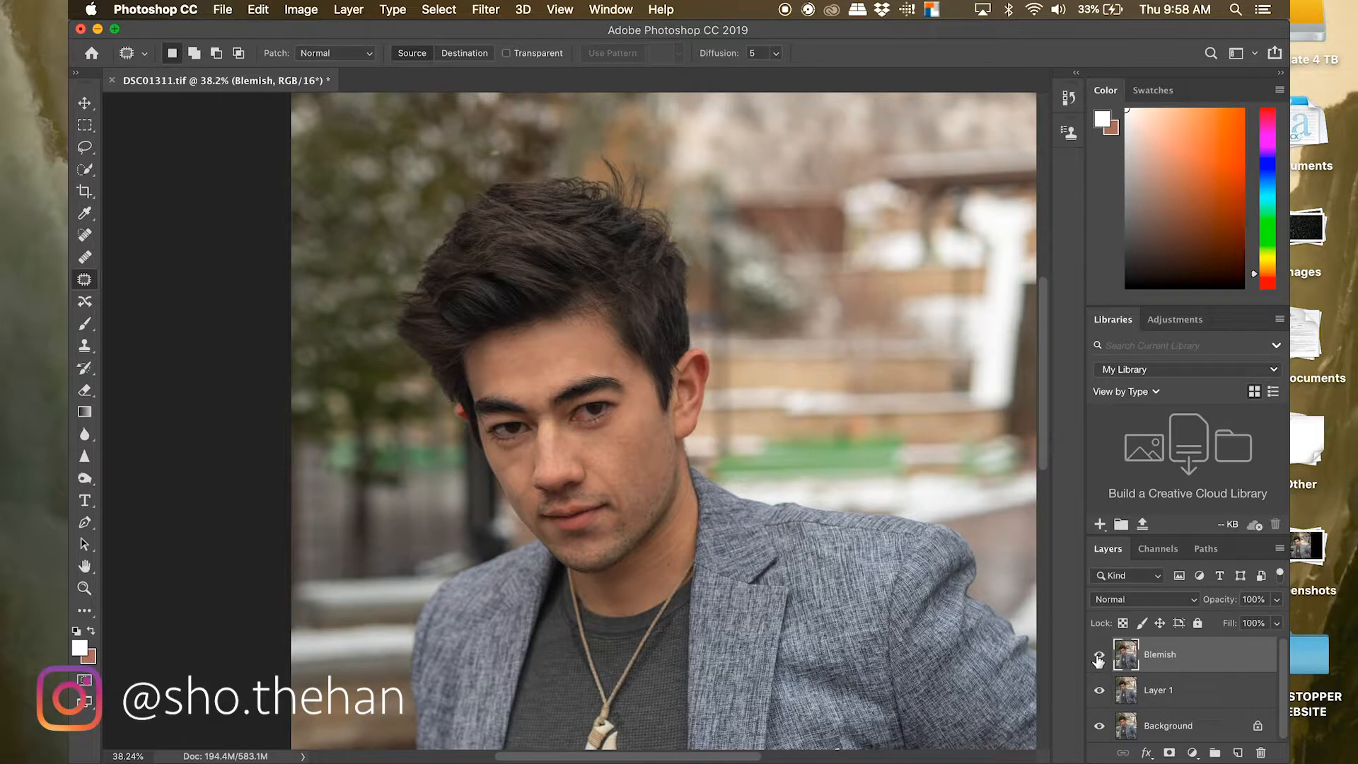
scroll(485, 614, "down", 4)
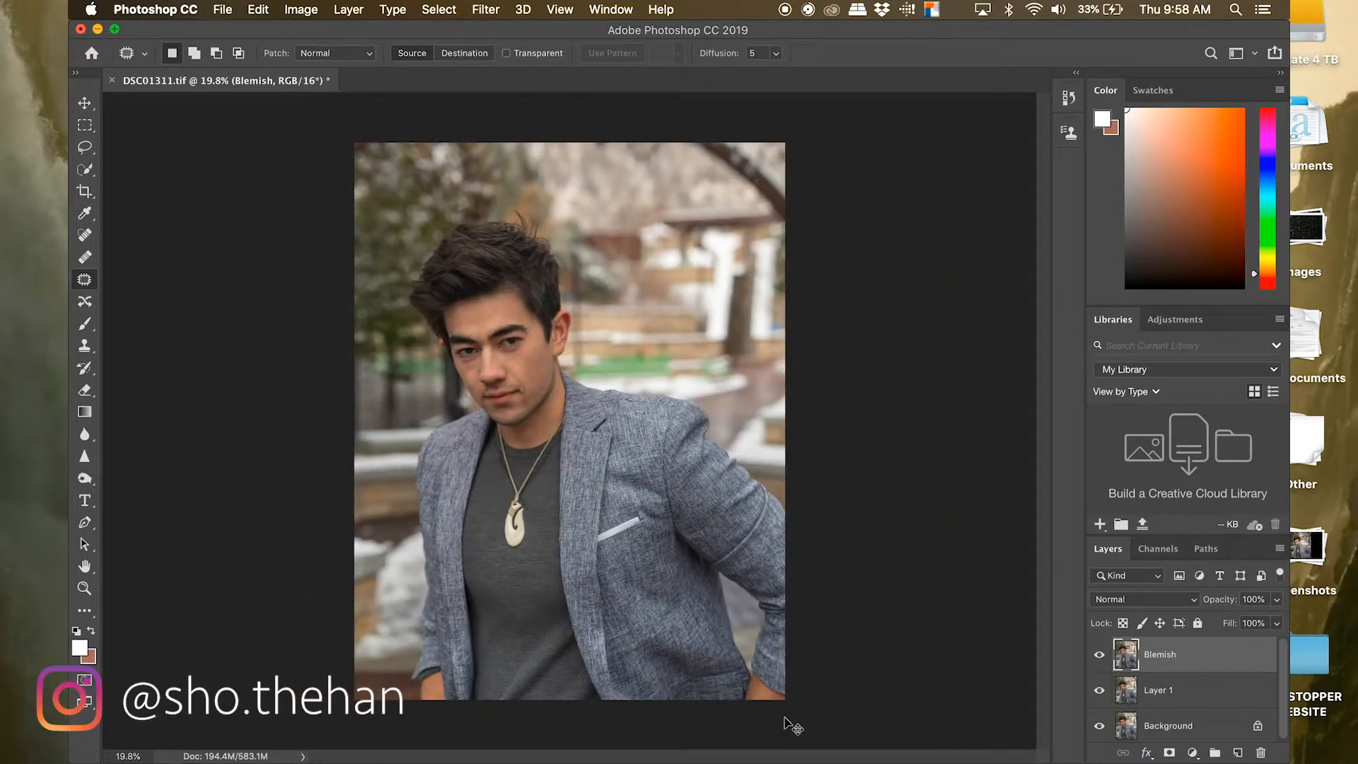
- Duplicate the Blemish layer and add a Selective Color adjustment layer above the copy
key("super+j")
mouse_move(1199, 751)
left_click(1192, 753)
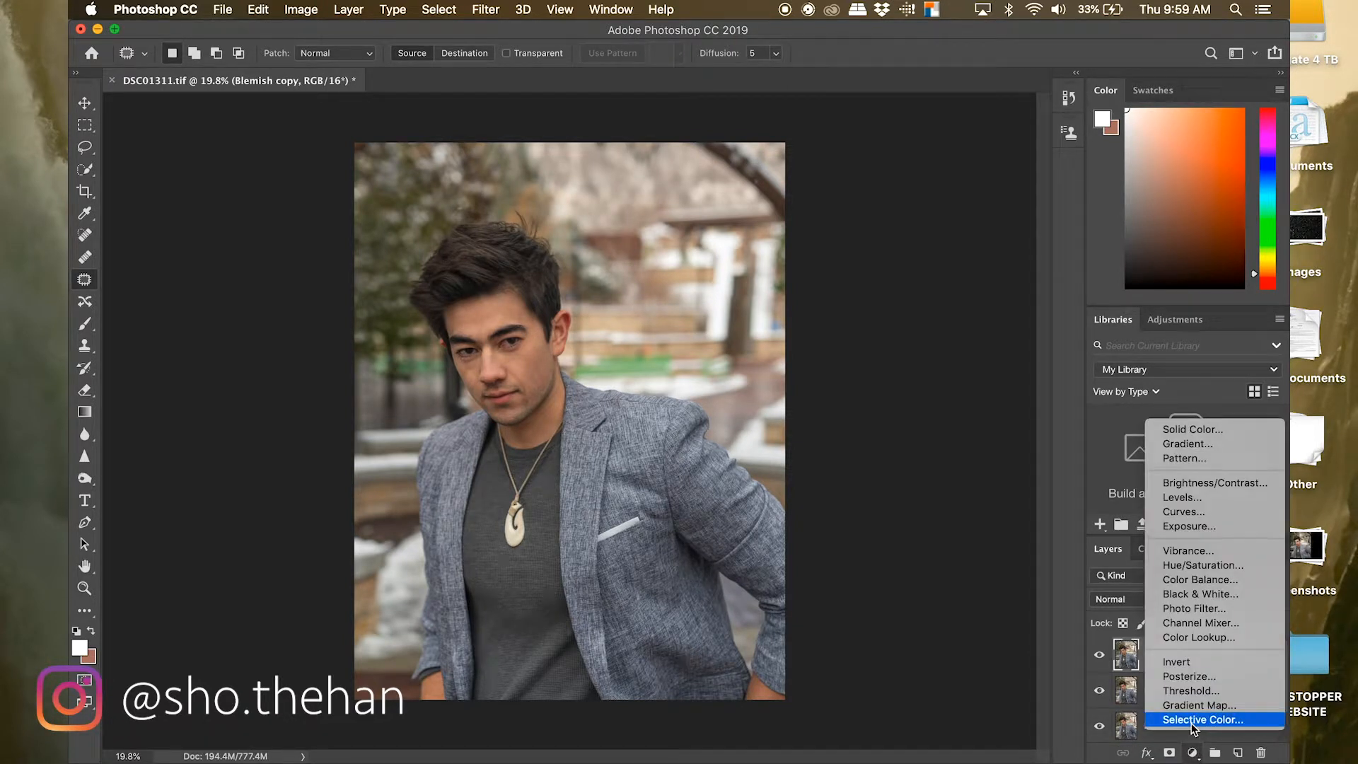
left_click(1191, 719)
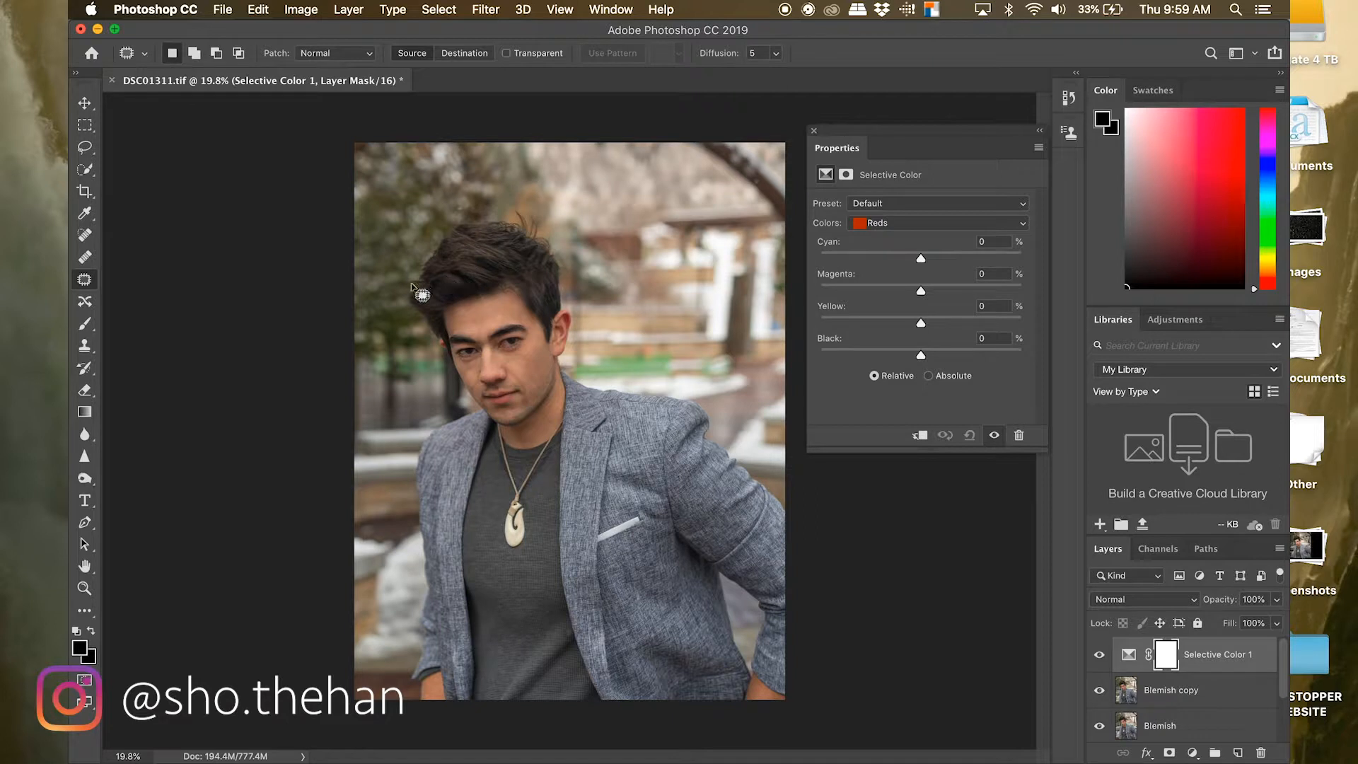
- Fine-tune cyan and magenta for the Reds in the Selective Color adjustment, and compare the portrait with and without it
scroll(527, 417, "up", 2)
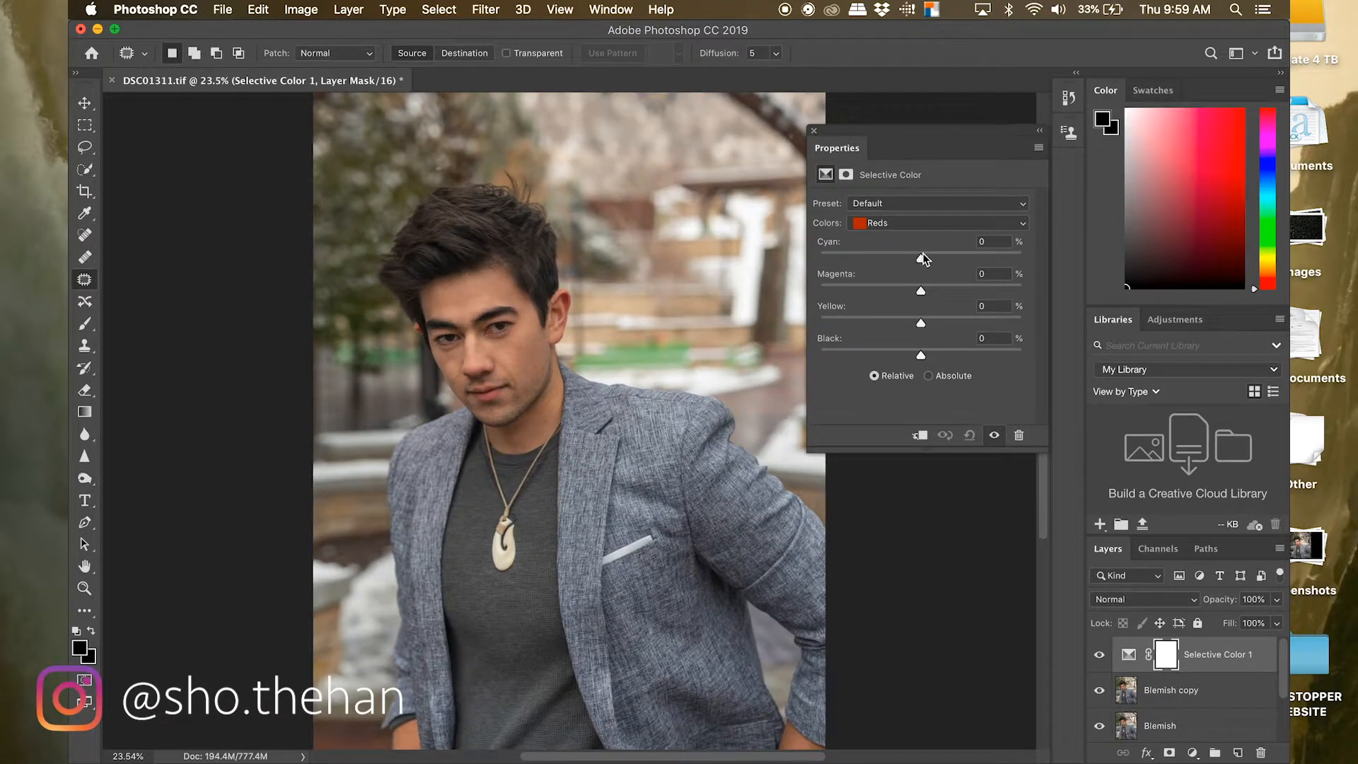
left_click_drag(921, 262, 920, 261)
left_click_drag(920, 291, 917, 293)
left_click(903, 228)
left_click(892, 180)
left_click(813, 132)
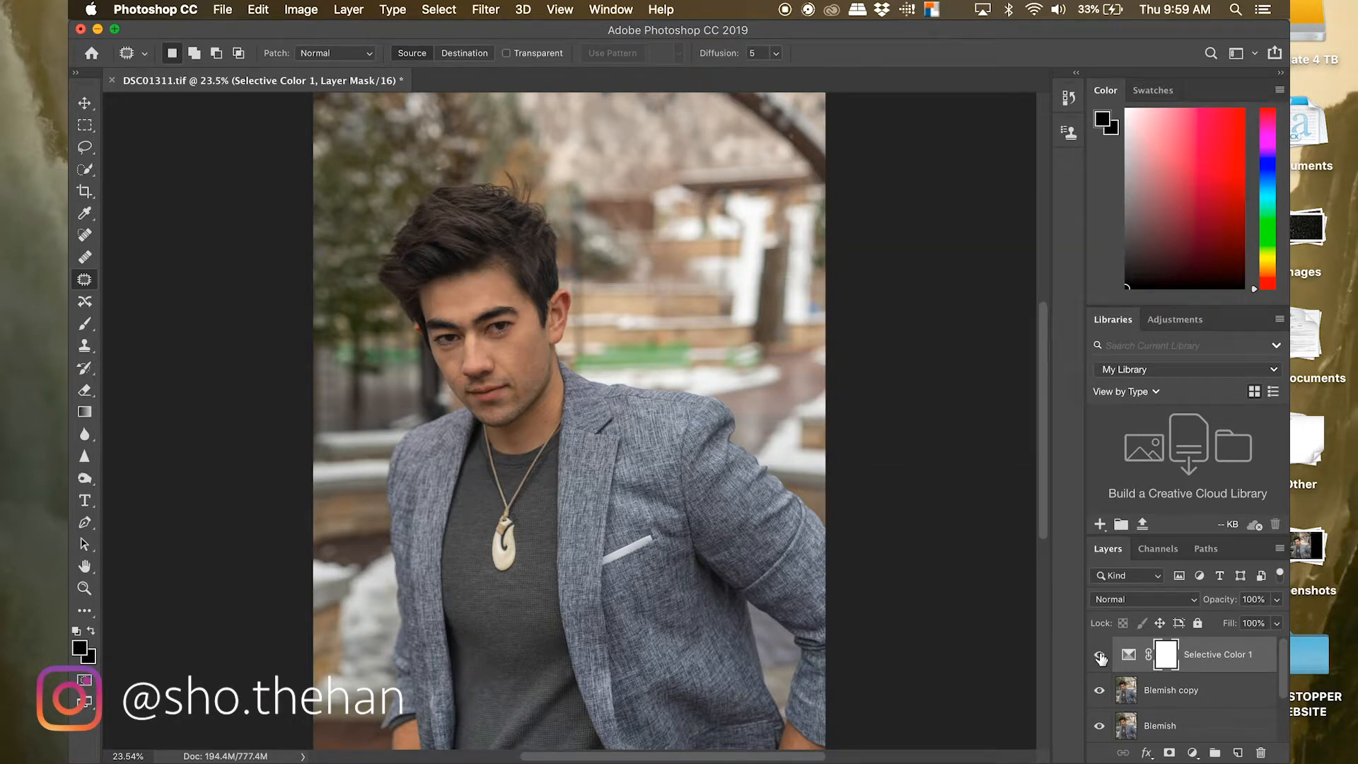
left_click(1100, 657)
left_click(1101, 656)
- Add a Color Balance adjustment layer with midtones set to +5 on Cyan-Red and -5 on Yellow-Blue
left_click(1191, 753)
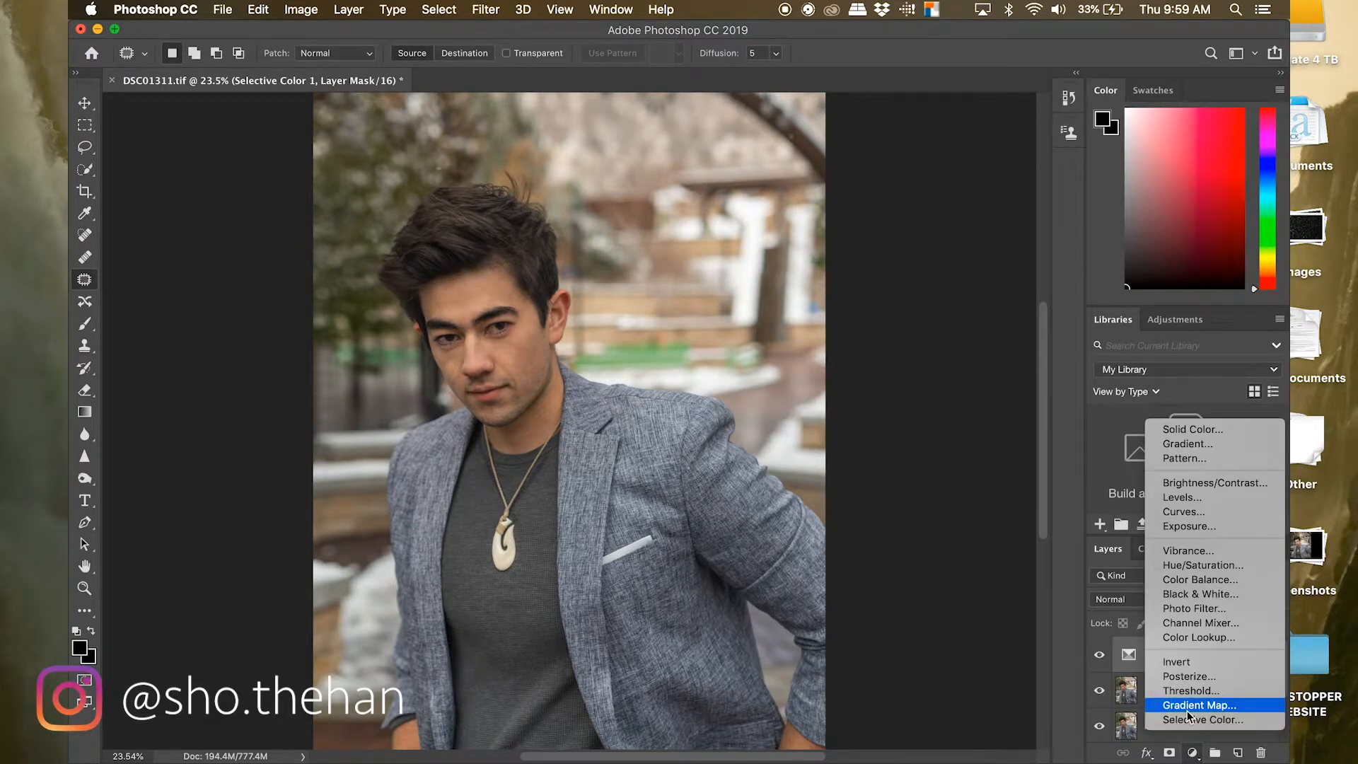
left_click(1195, 580)
left_click(1005, 234)
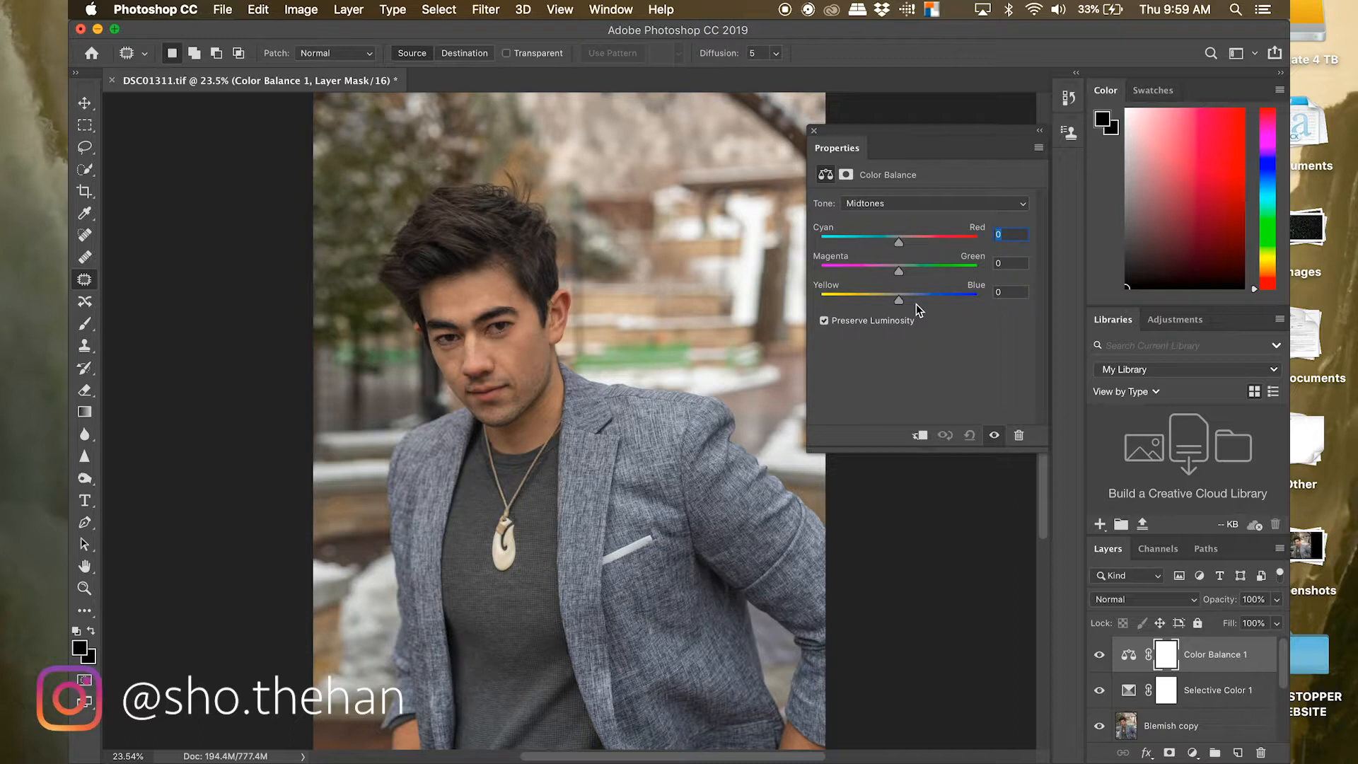
type("5")
left_click(1011, 292)
key("Return")
- Set the Color Balance shadows to -5 on Cyan-Red and +5 on Yellow-Blue
left_click(906, 211)
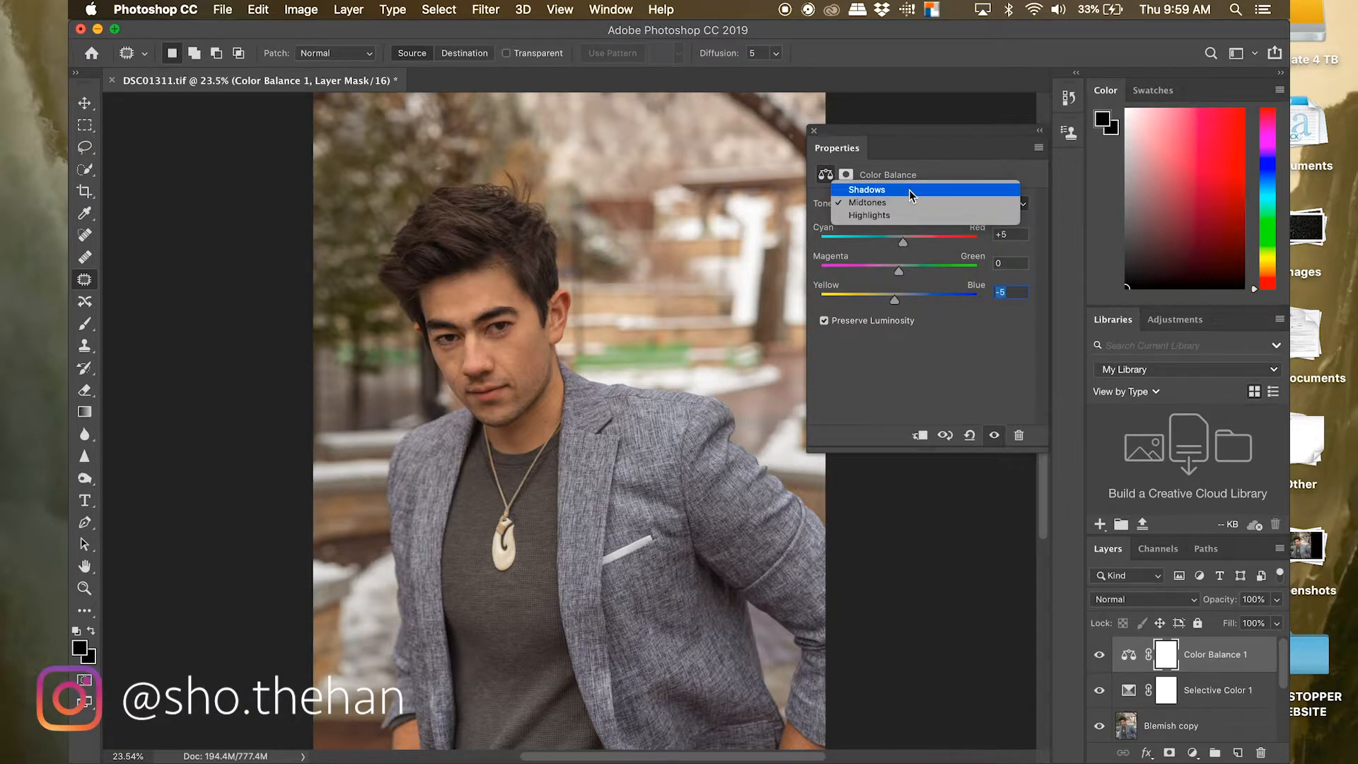
left_click(911, 191)
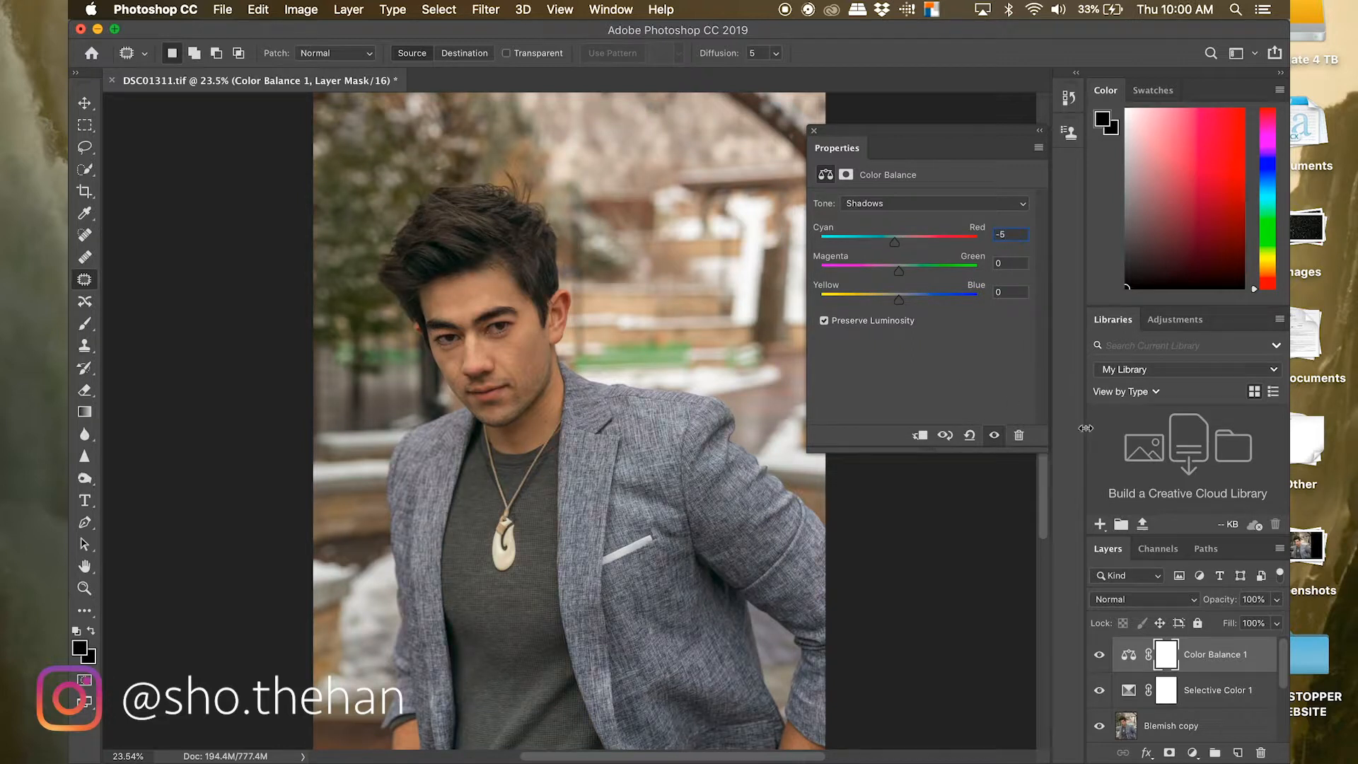
left_click(1008, 292)
type("5")
key("Tab")
left_click(813, 131)
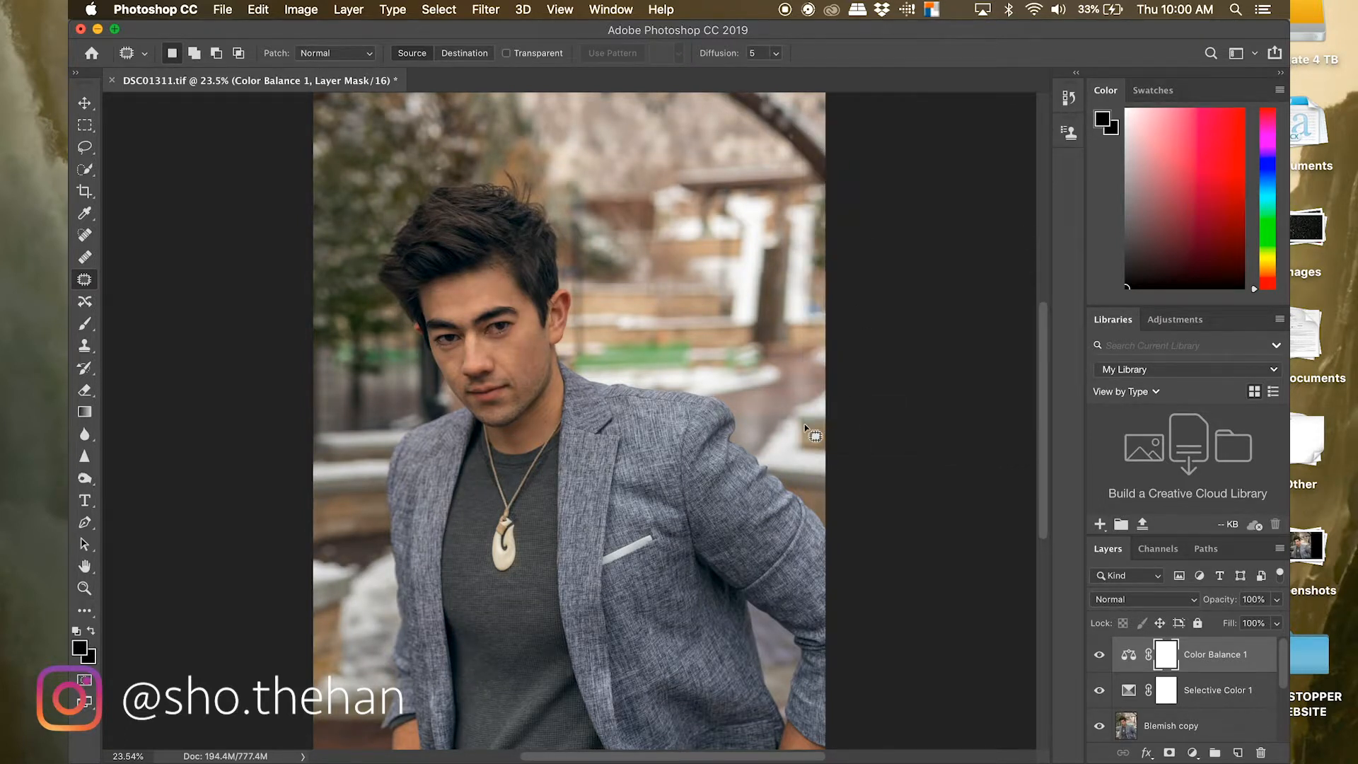
- Compare the portrait with and without the Color Balance layer, and inspect the toned face and hair up close
scroll(805, 425, "down", 2)
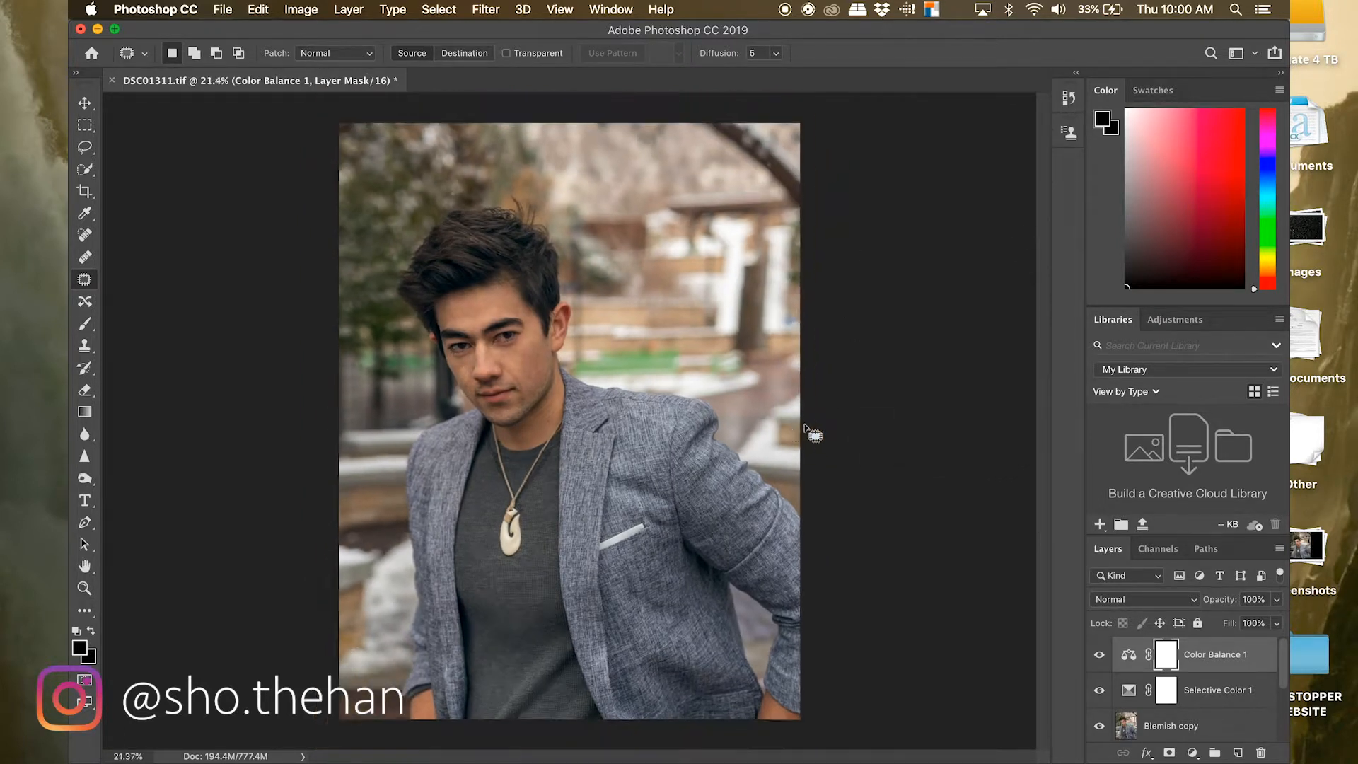
left_click(1098, 657)
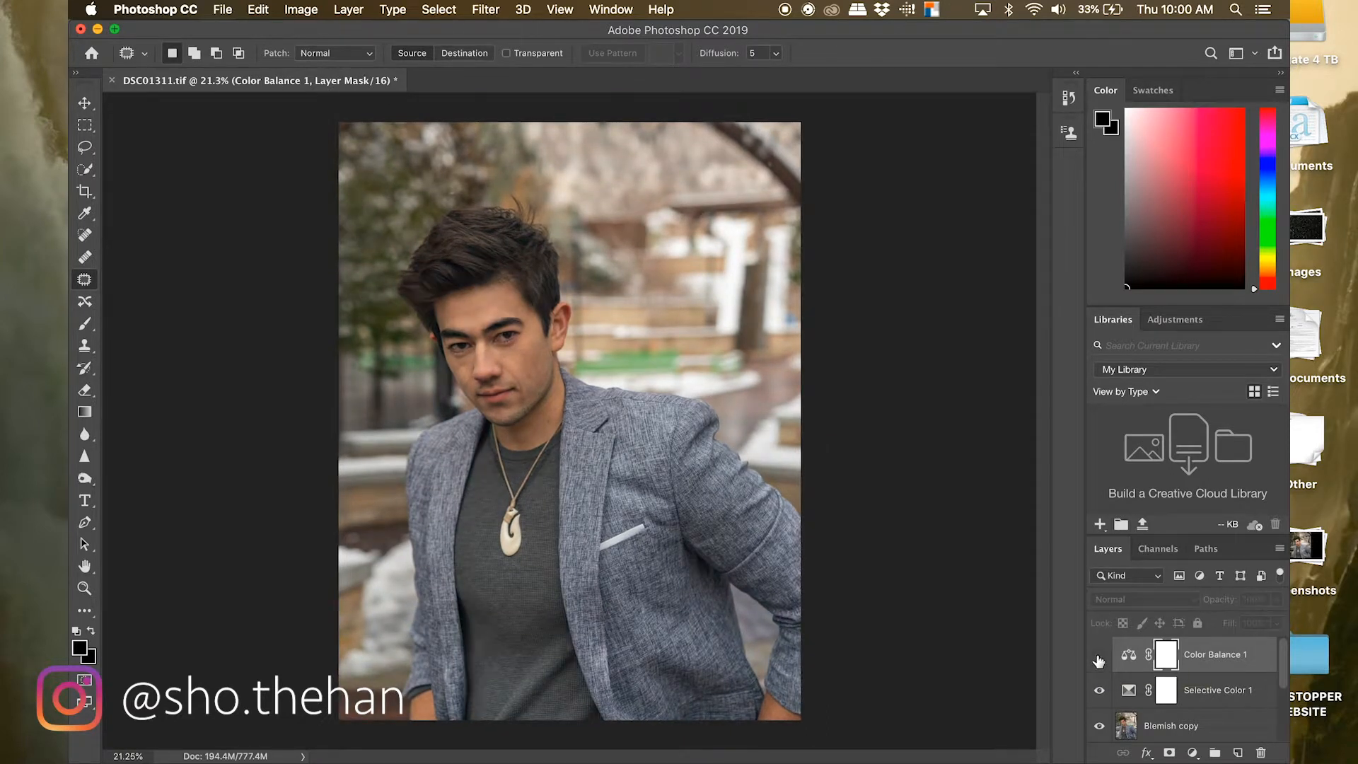
left_click(1098, 658)
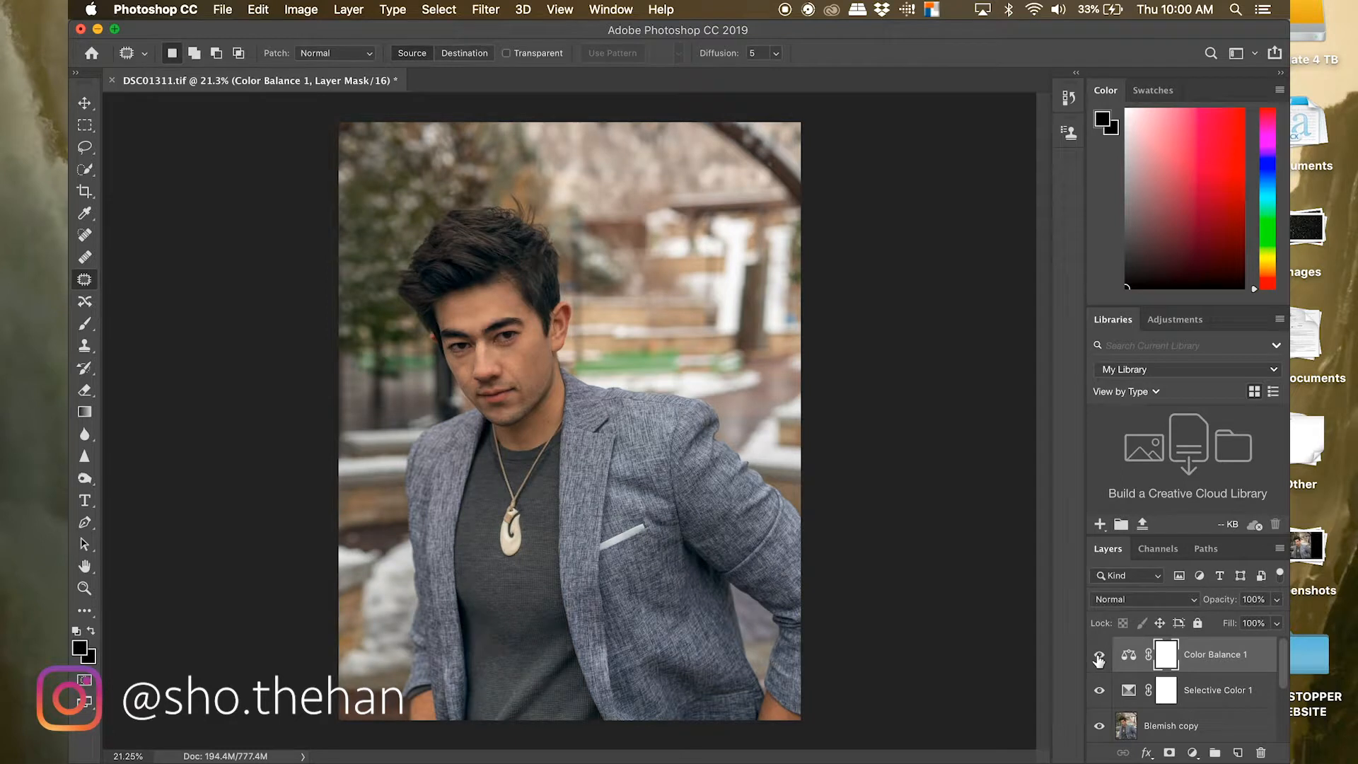
scroll(448, 251, "up", 5)
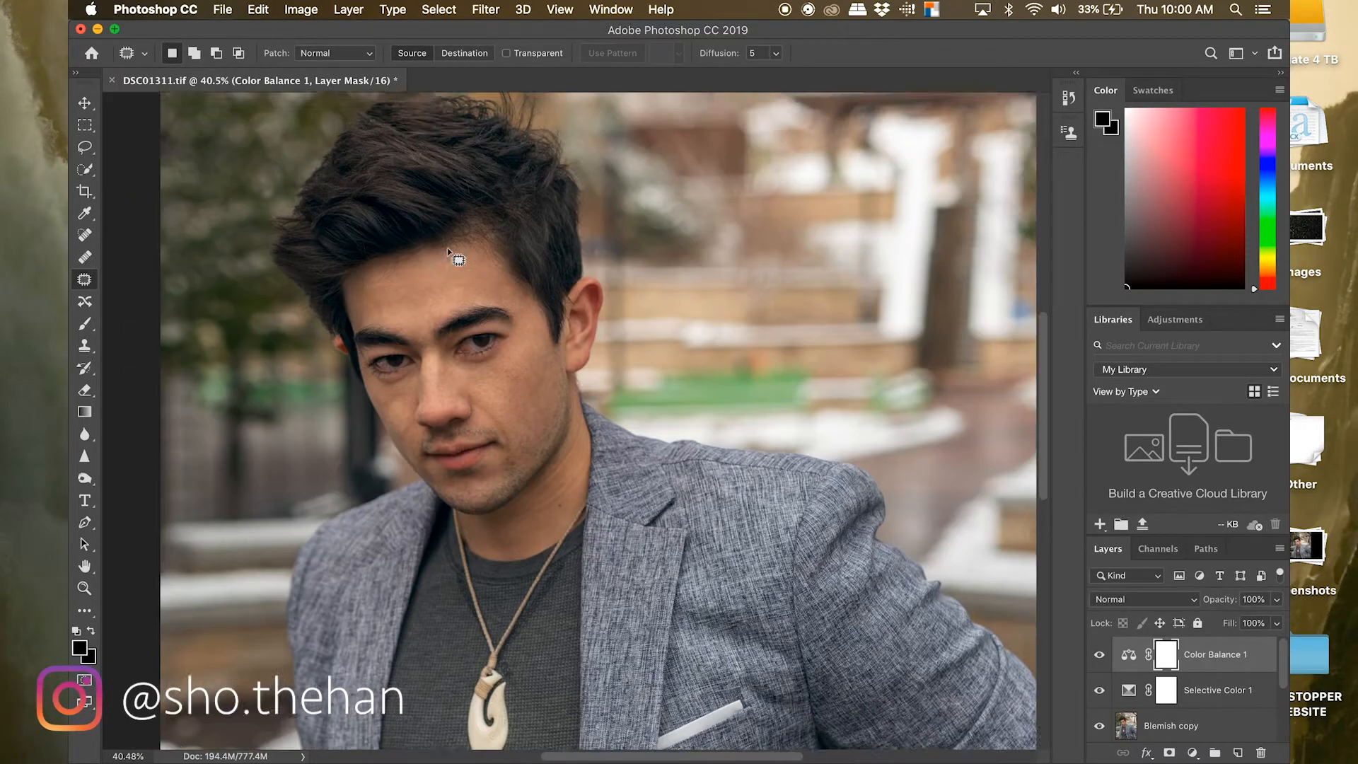
scroll(449, 252, "up", 4)
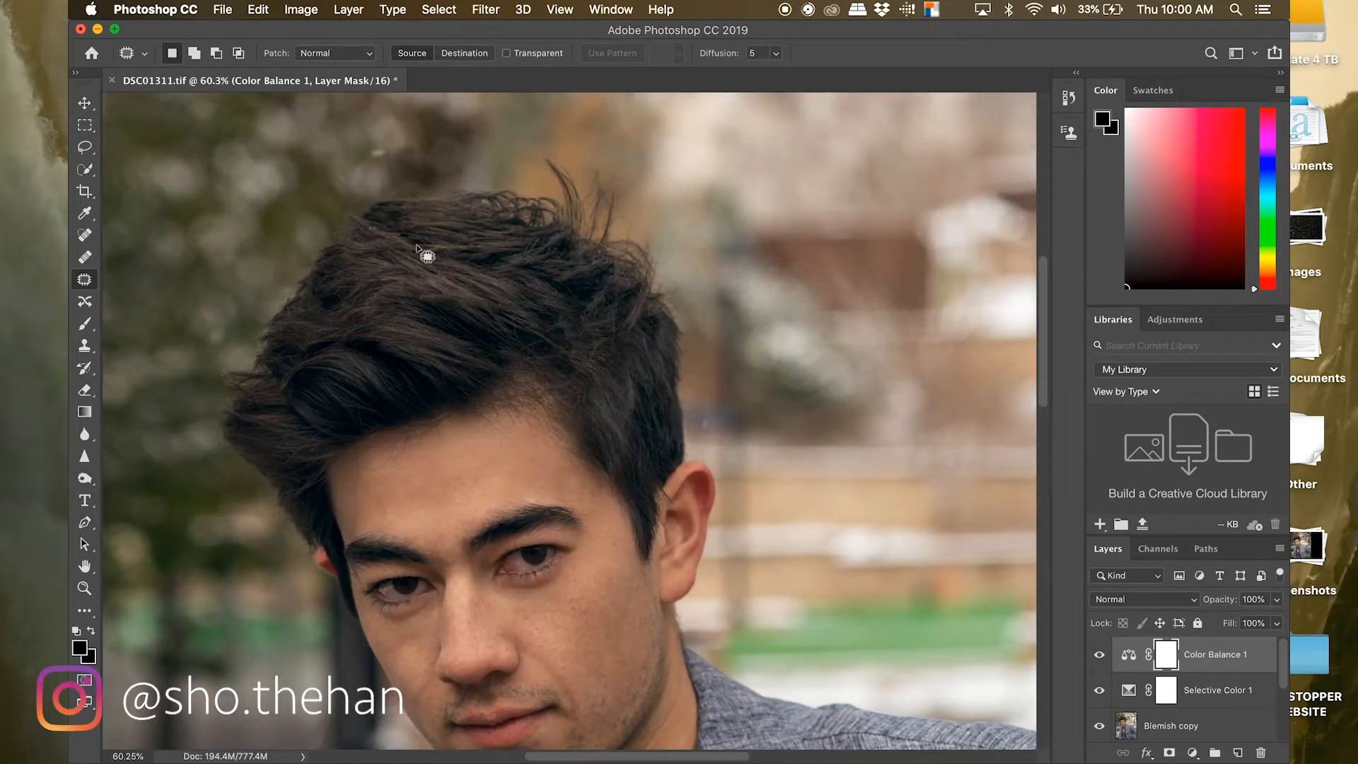
scroll(602, 584, "down", 8)
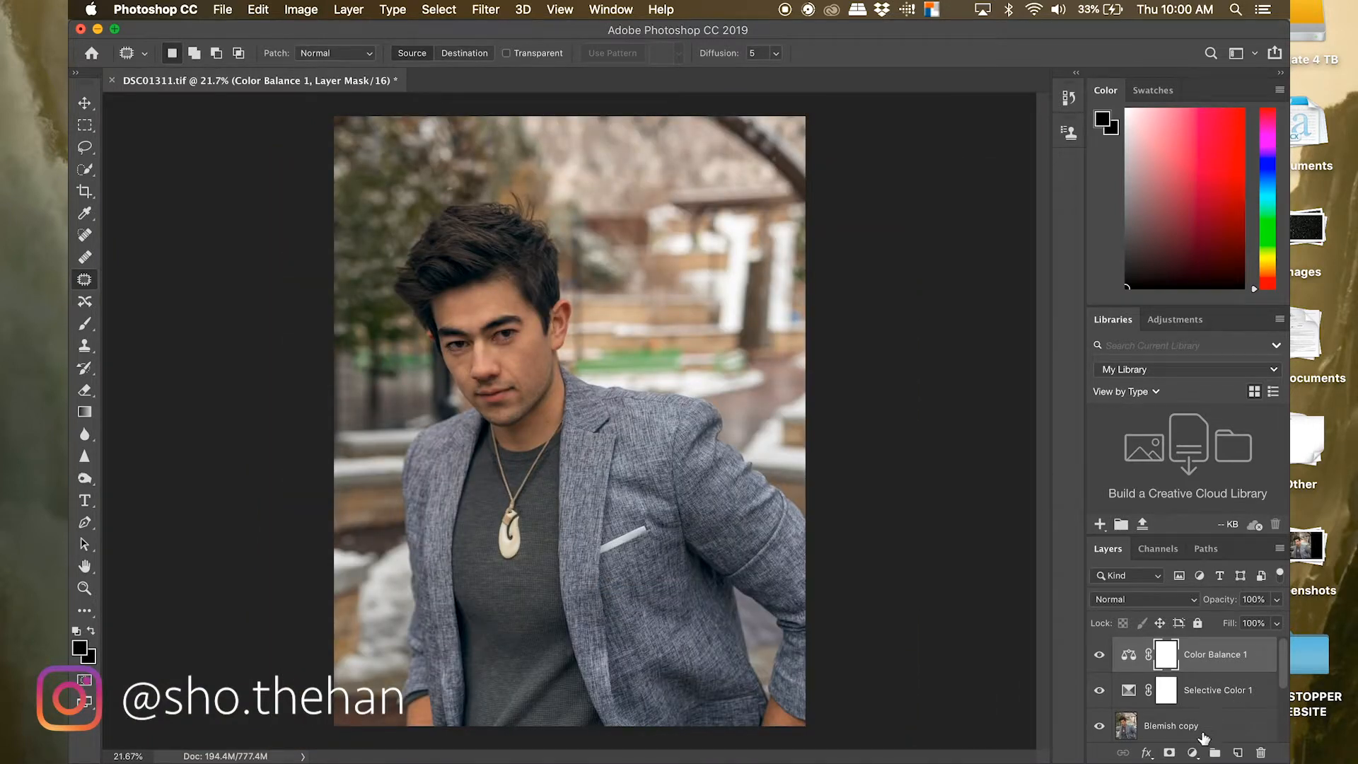
- Add a Gradient Map adjustment layer with the dark-brown-to-white preset, accepting 1f1803 as its dark stop colour
left_click(1193, 752)
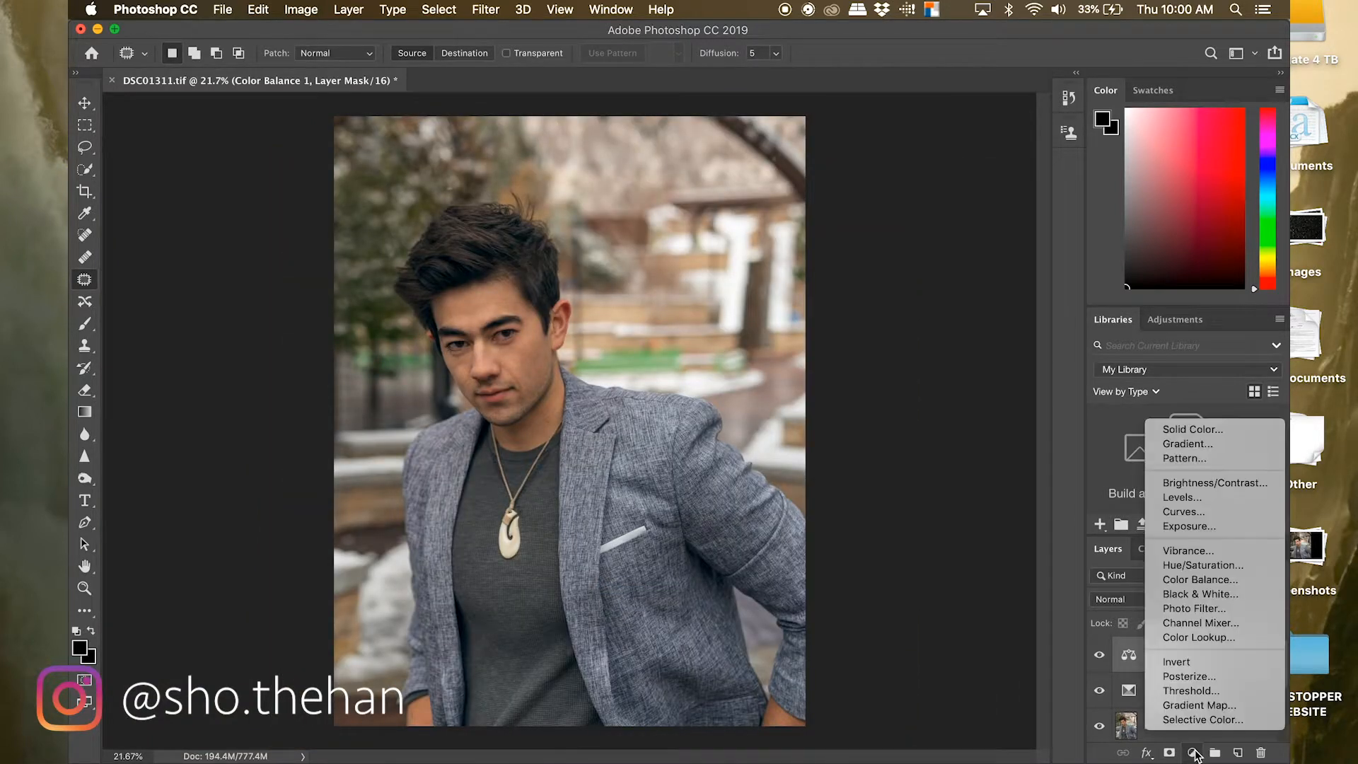
left_click(1193, 705)
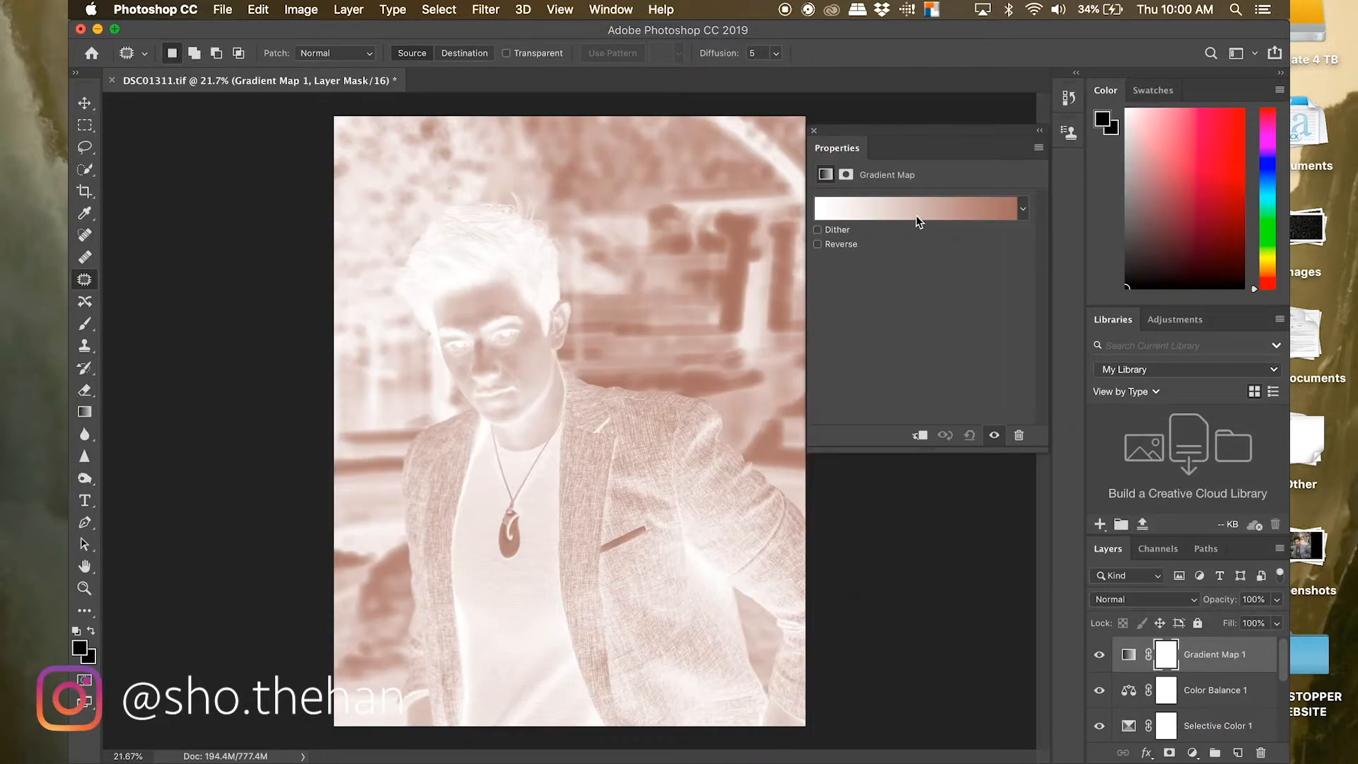
left_click(931, 225)
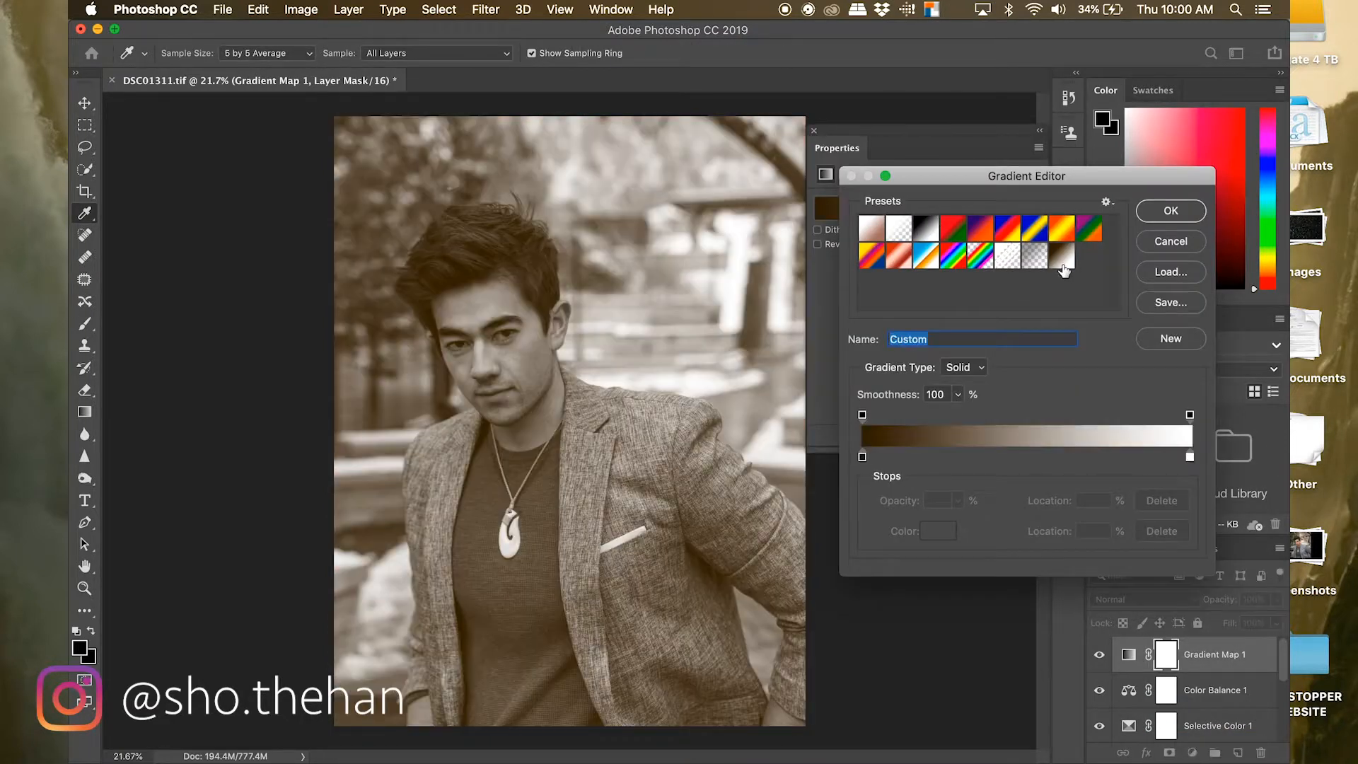
double_click(862, 457)
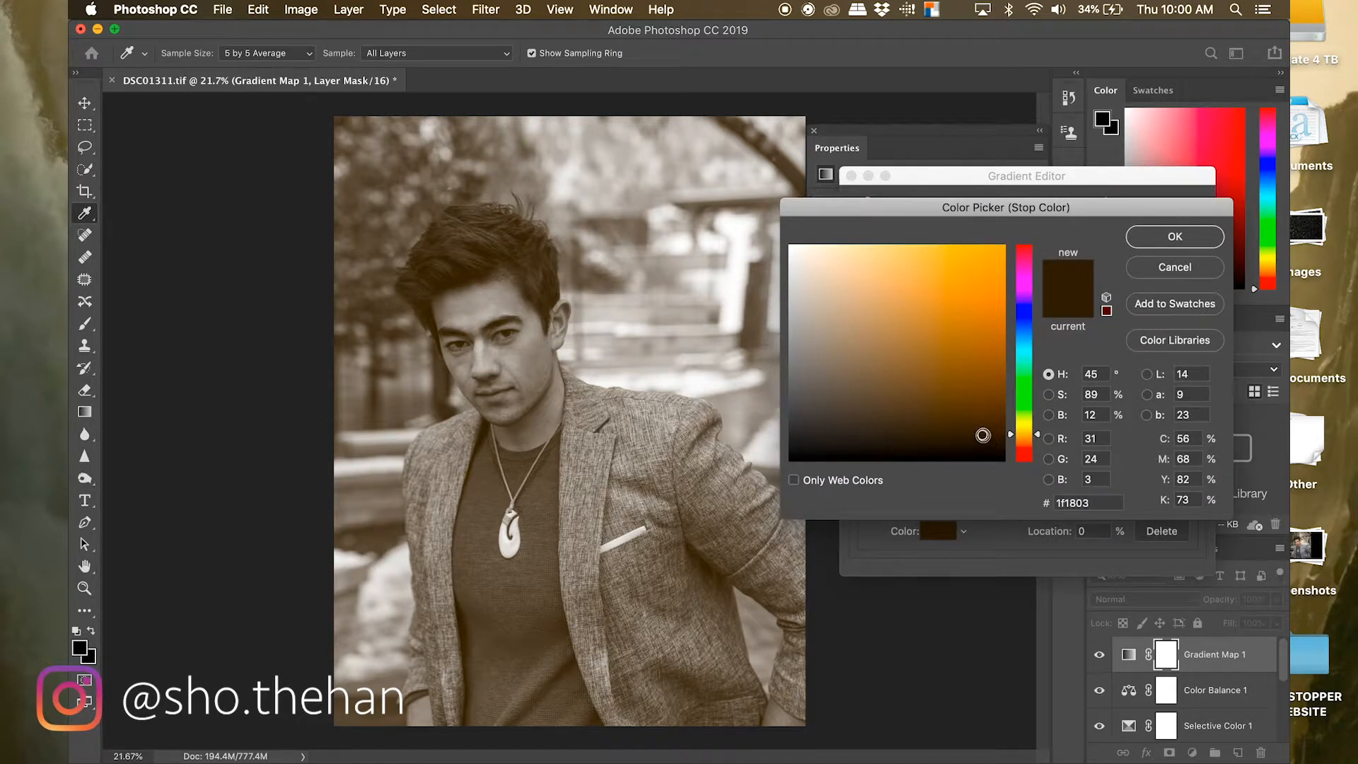
left_click(1170, 242)
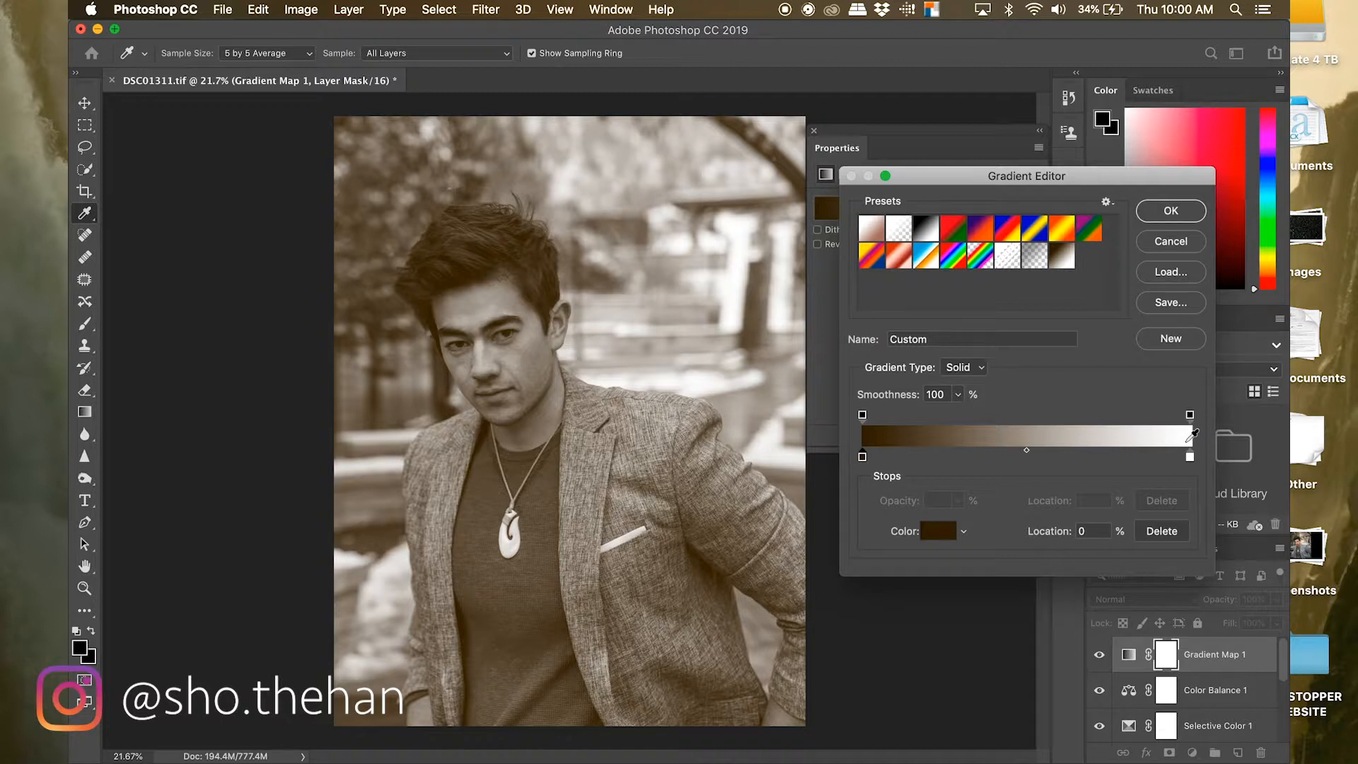
left_click(1171, 211)
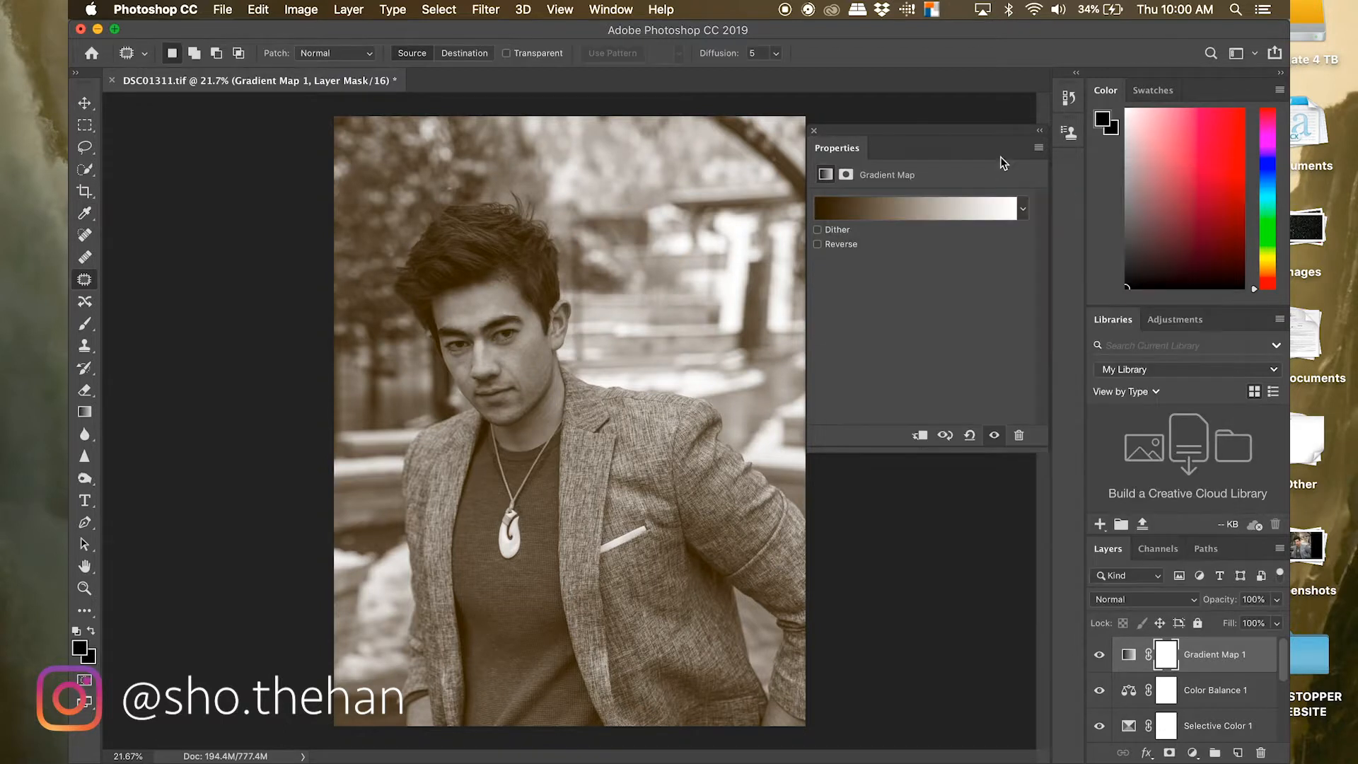
left_click(814, 133)
- Set the Gradient Map layer's blend mode to Soft Light and its opacity to 50%
left_click(1141, 602)
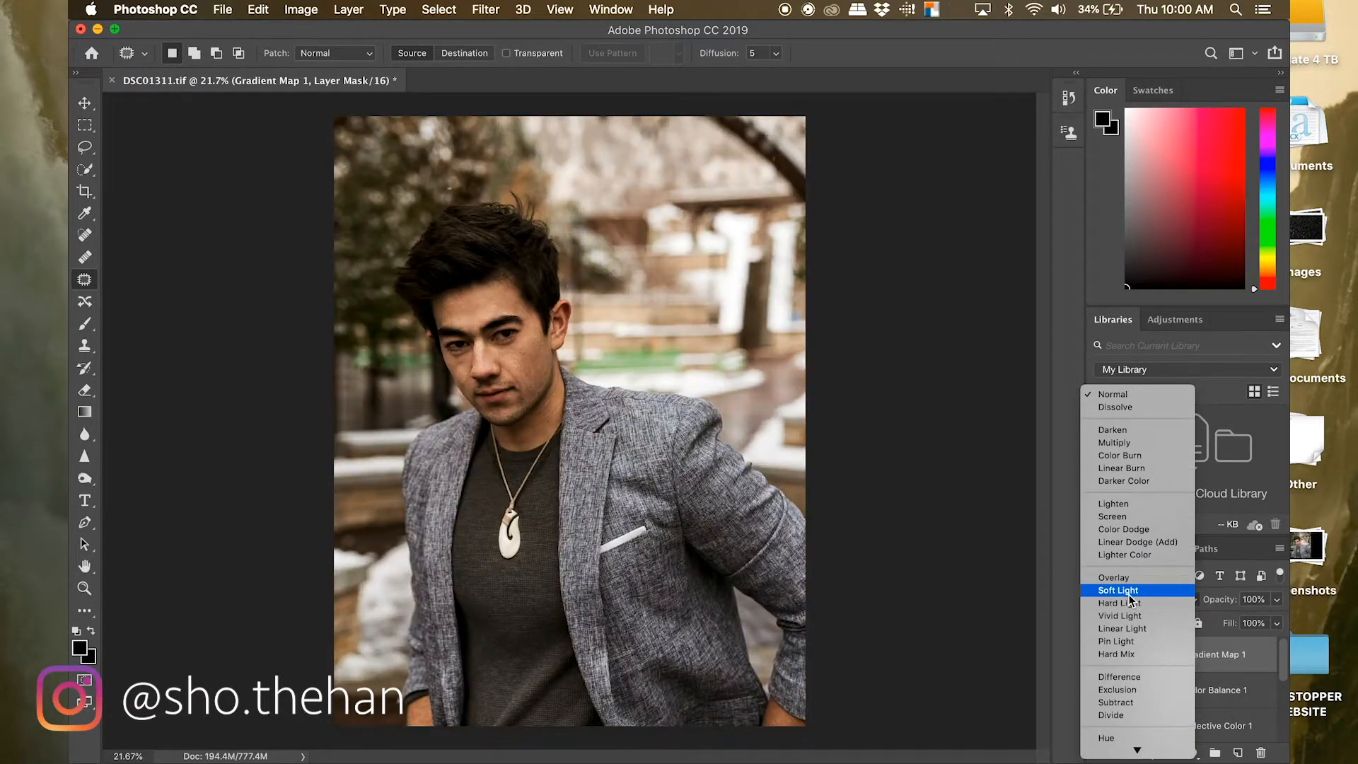
key("Escape")
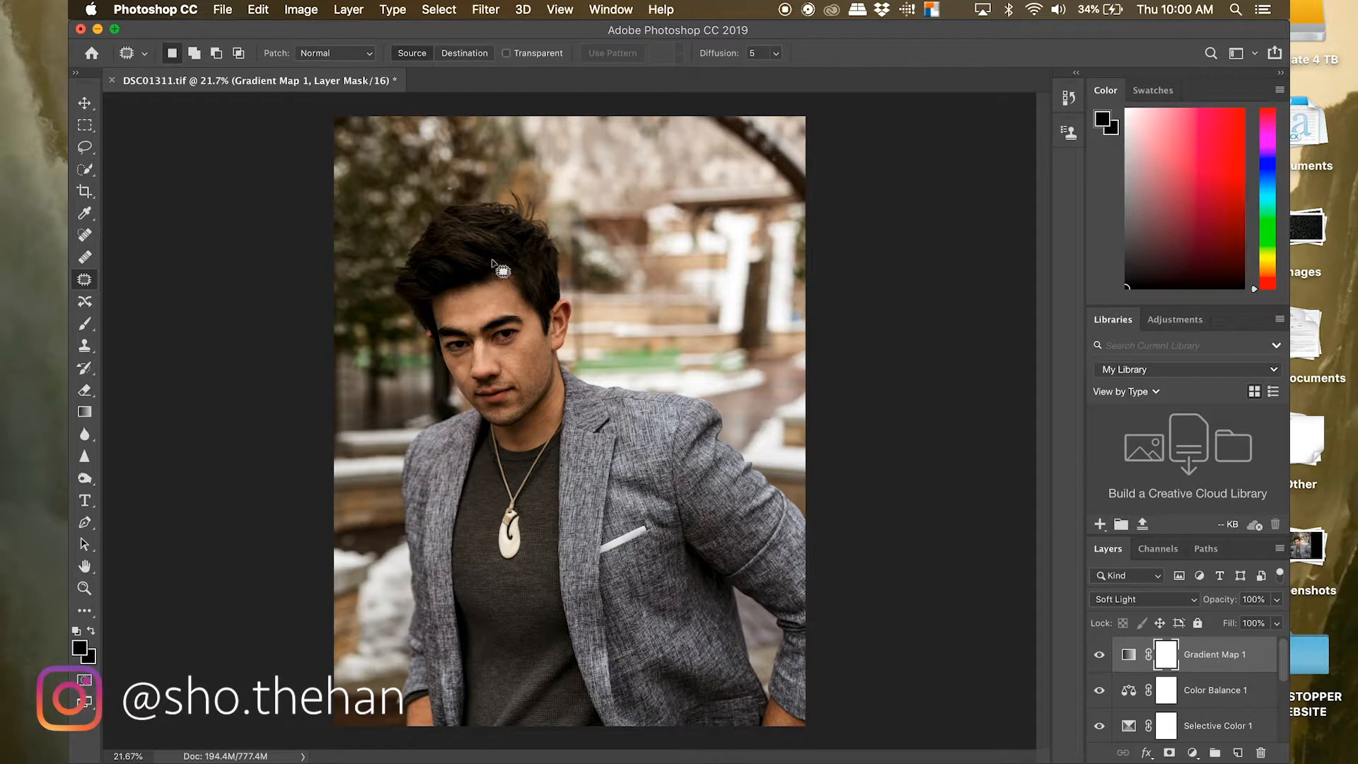
left_click(1278, 602)
left_click_drag(1278, 620, 1238, 622)
left_click(1076, 648)
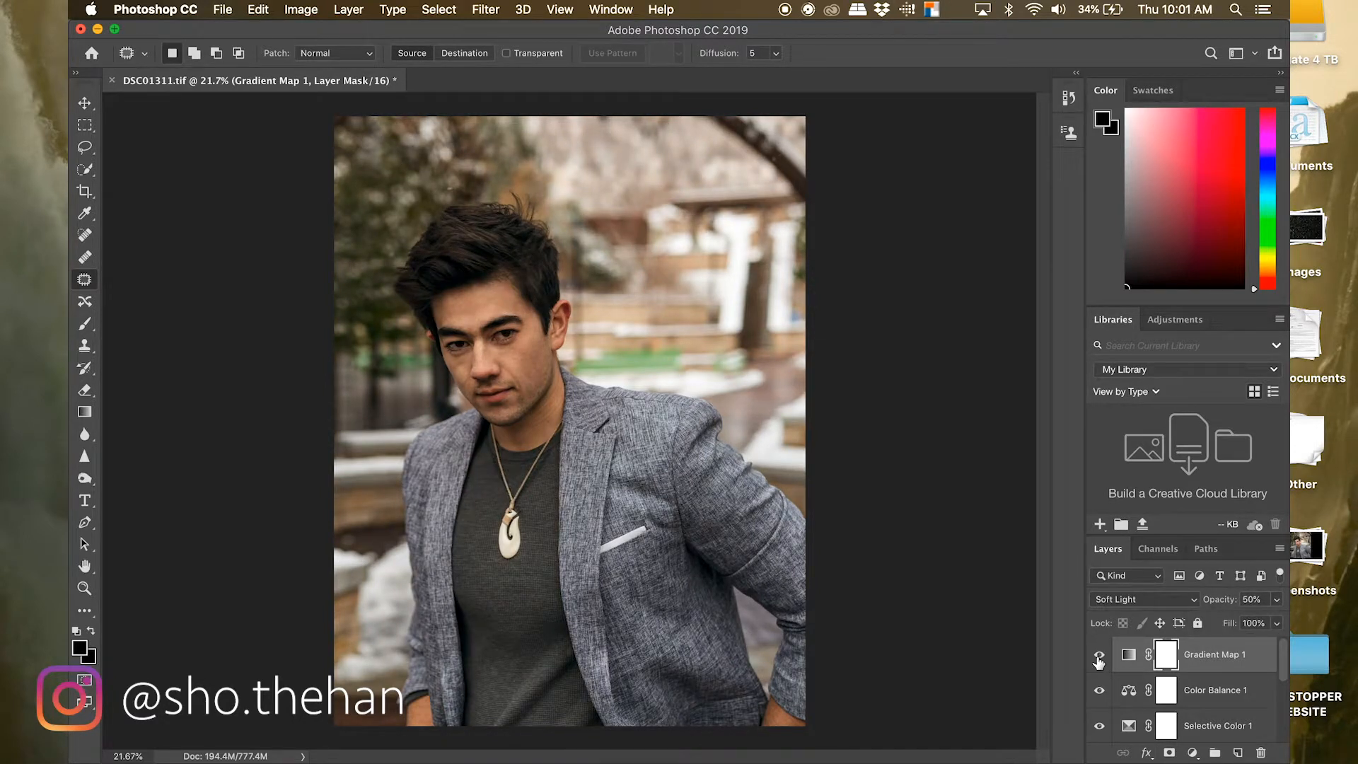
- Compare the portrait with and without the Gradient Map, and group the Gradient Map, Color Balance and Selective Color layers as Group 1
left_click(1099, 657)
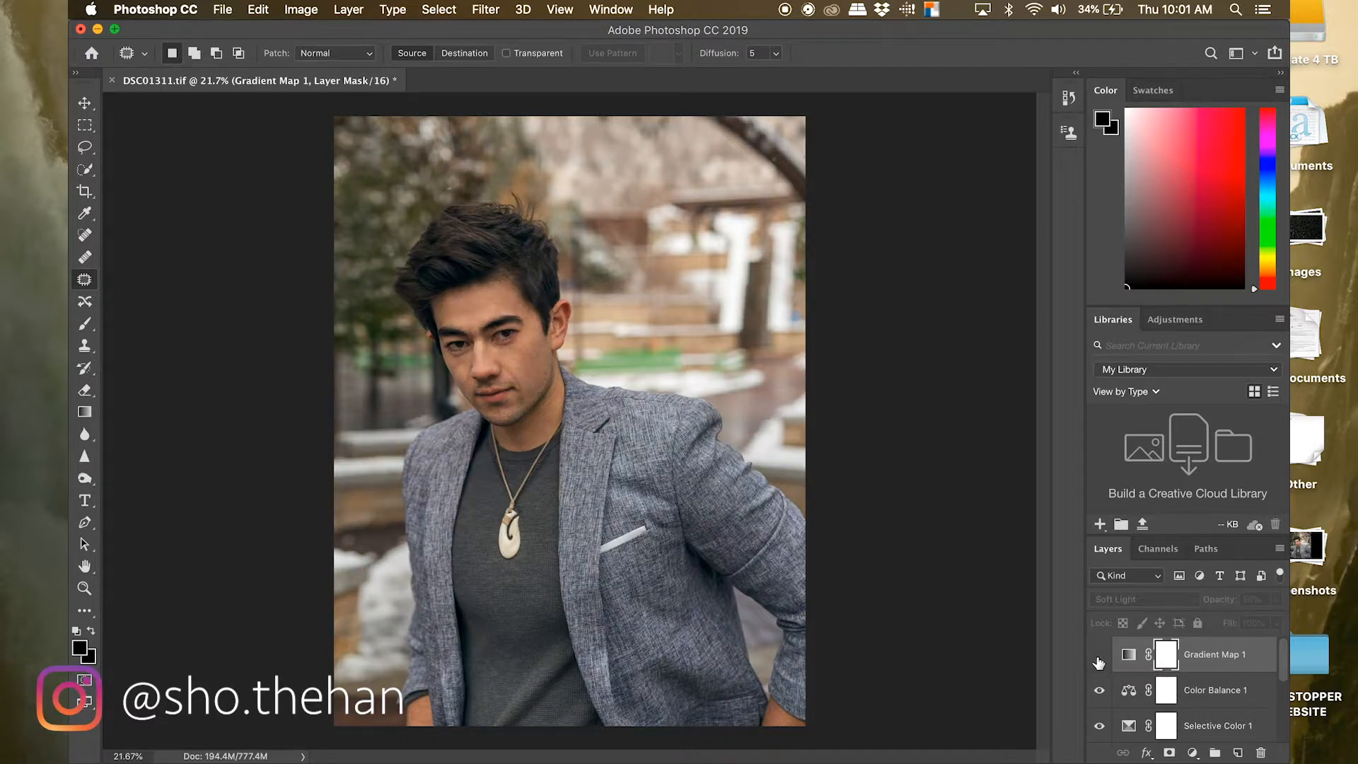
left_click(1099, 658)
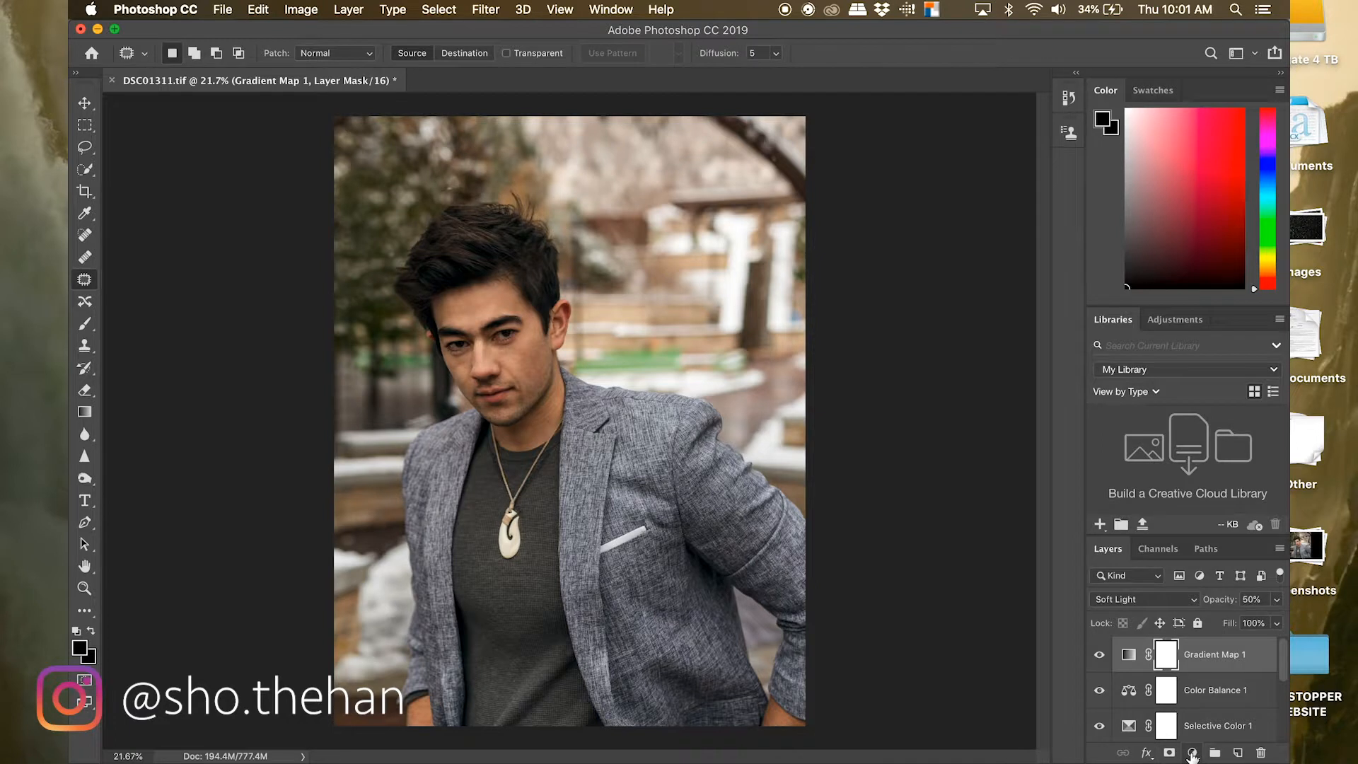
scroll(1168, 704, "down", 2)
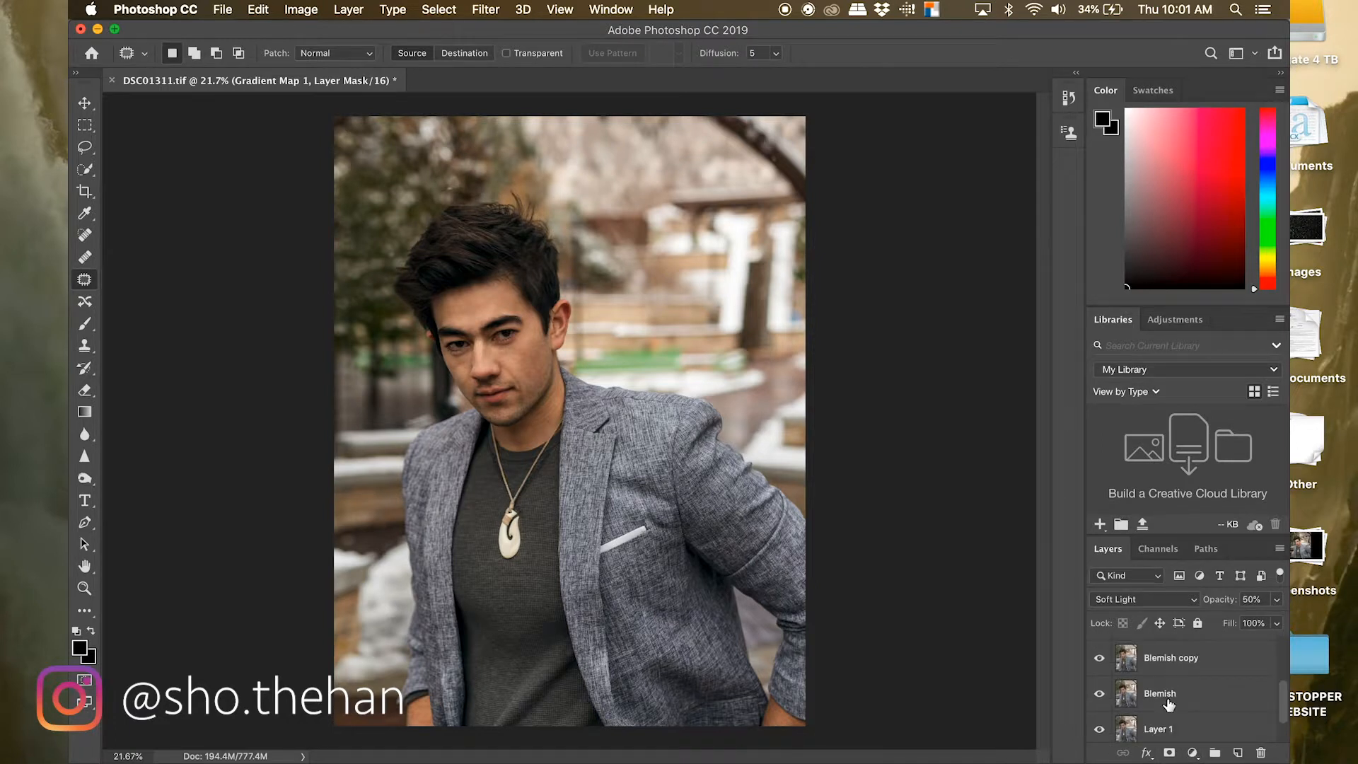
left_click(1129, 647)
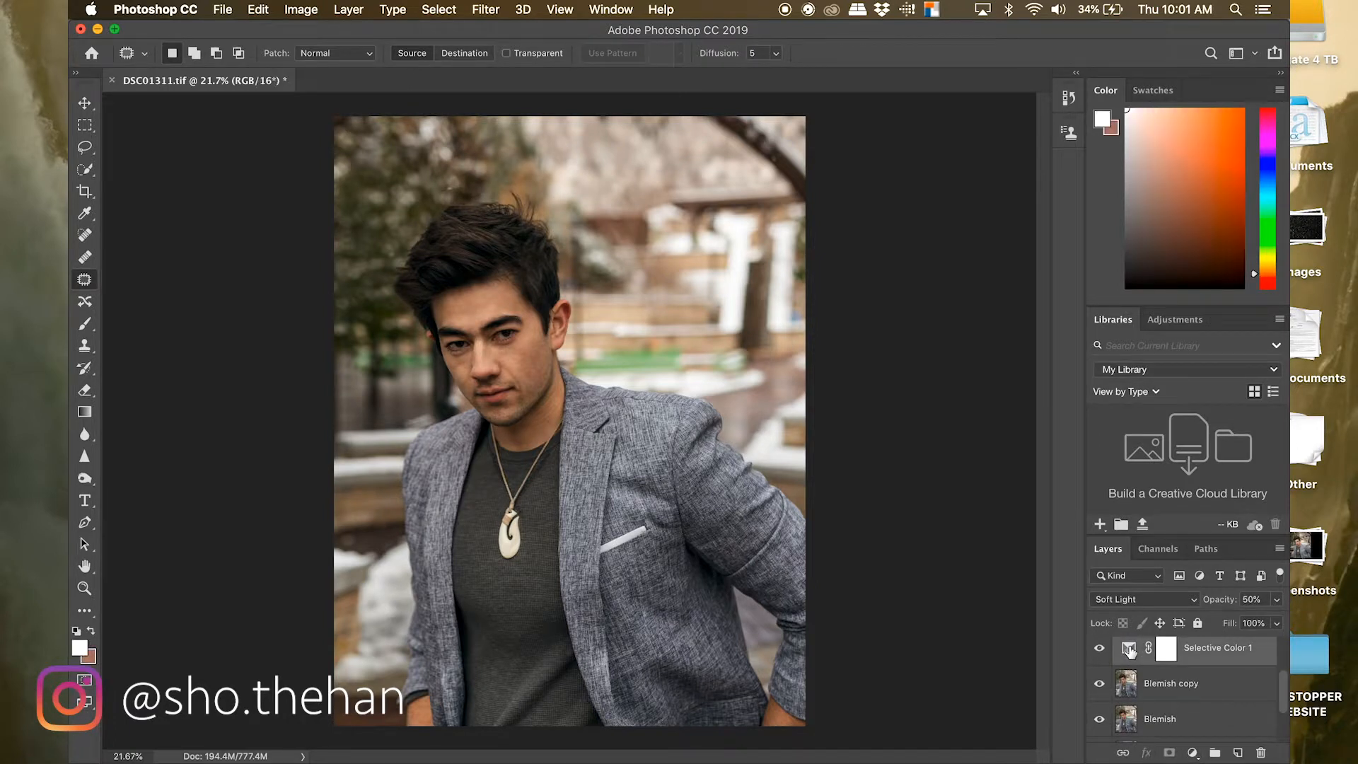
scroll(1130, 662, "up", 2)
right_click(1129, 662)
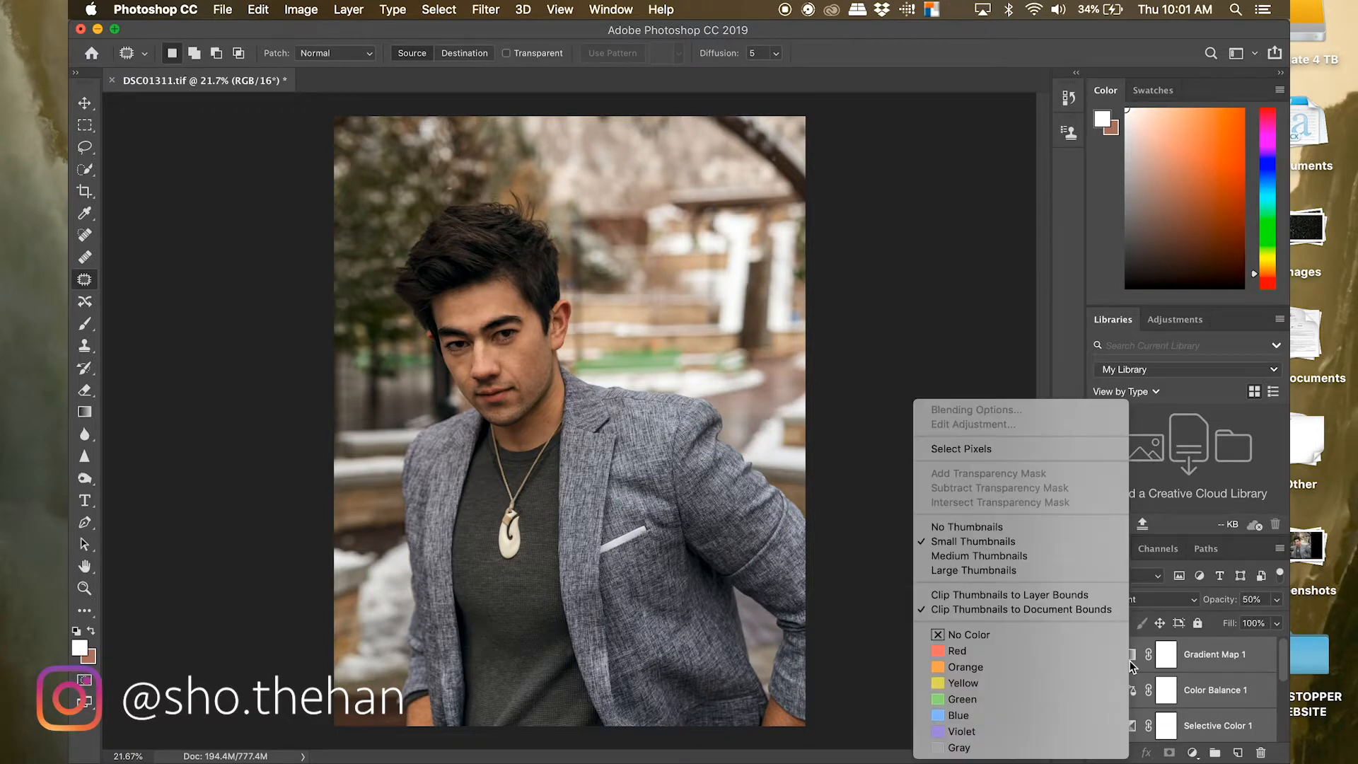
right_click(1186, 660)
right_click(1186, 660)
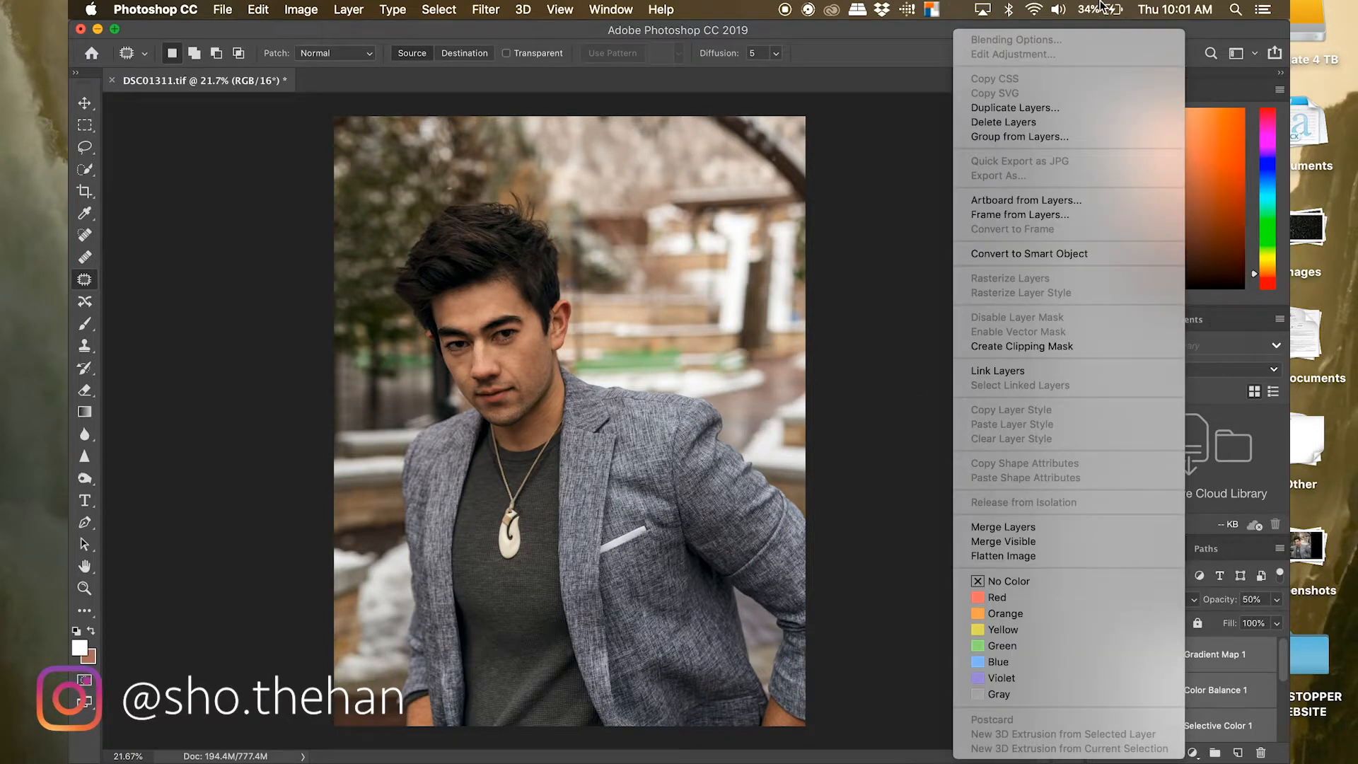
left_click(1032, 134)
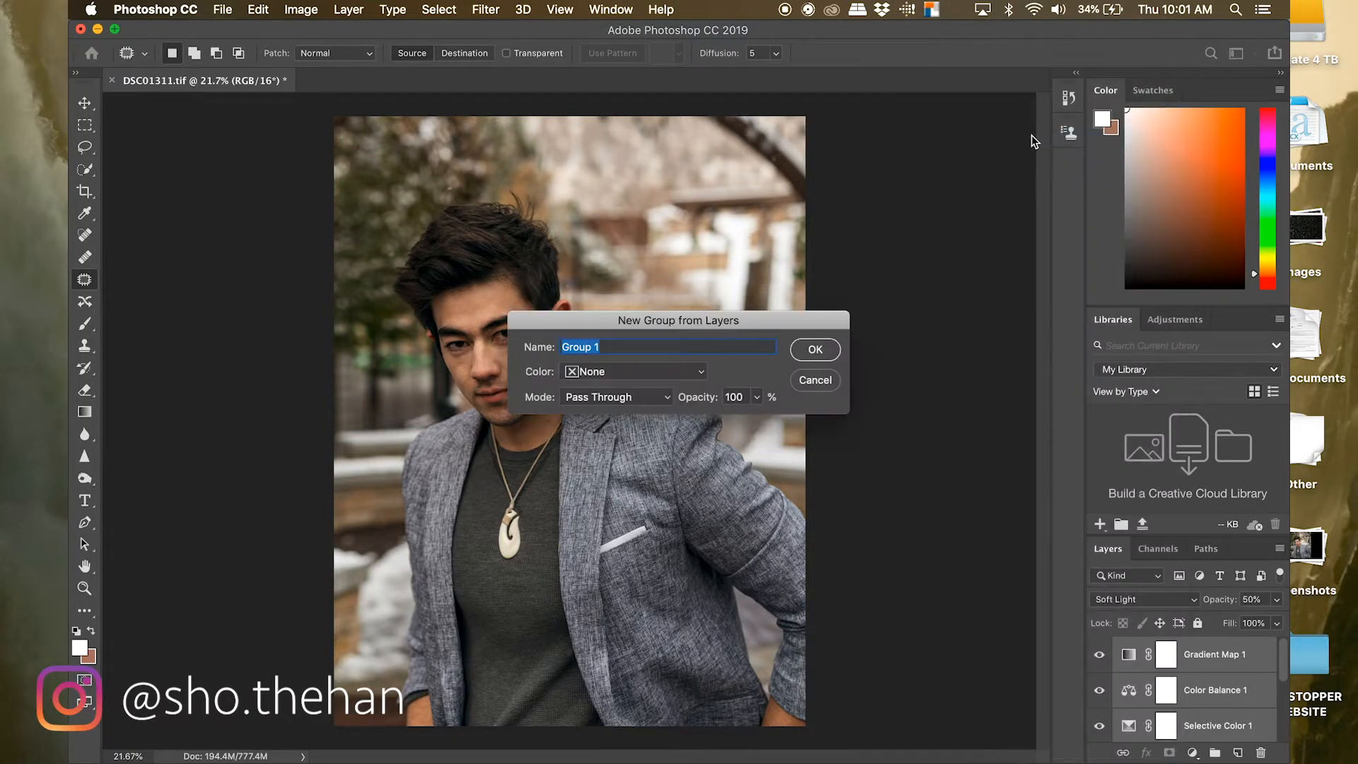
left_click(814, 351)
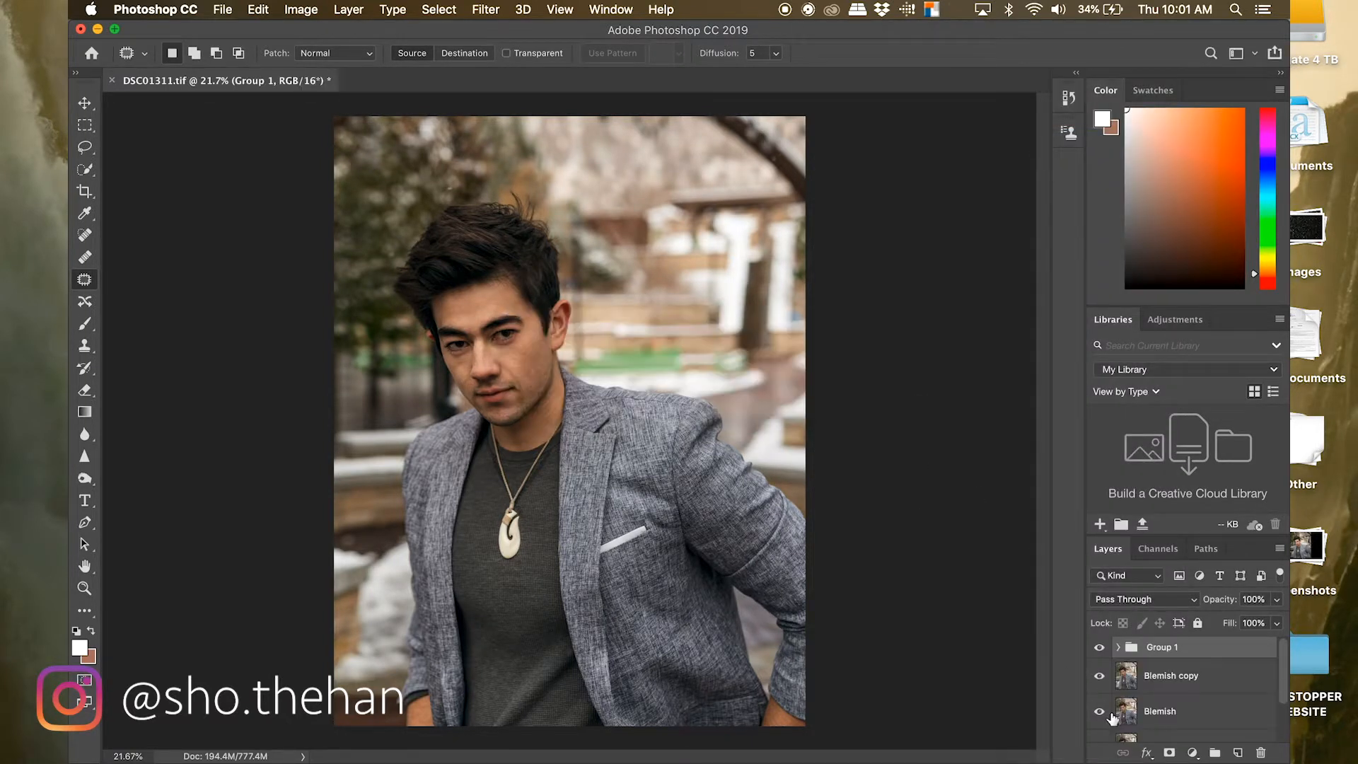
- Hide the colour grading group and rename the Blemish copy layer to Skin
left_click(1100, 649)
left_click(1159, 679)
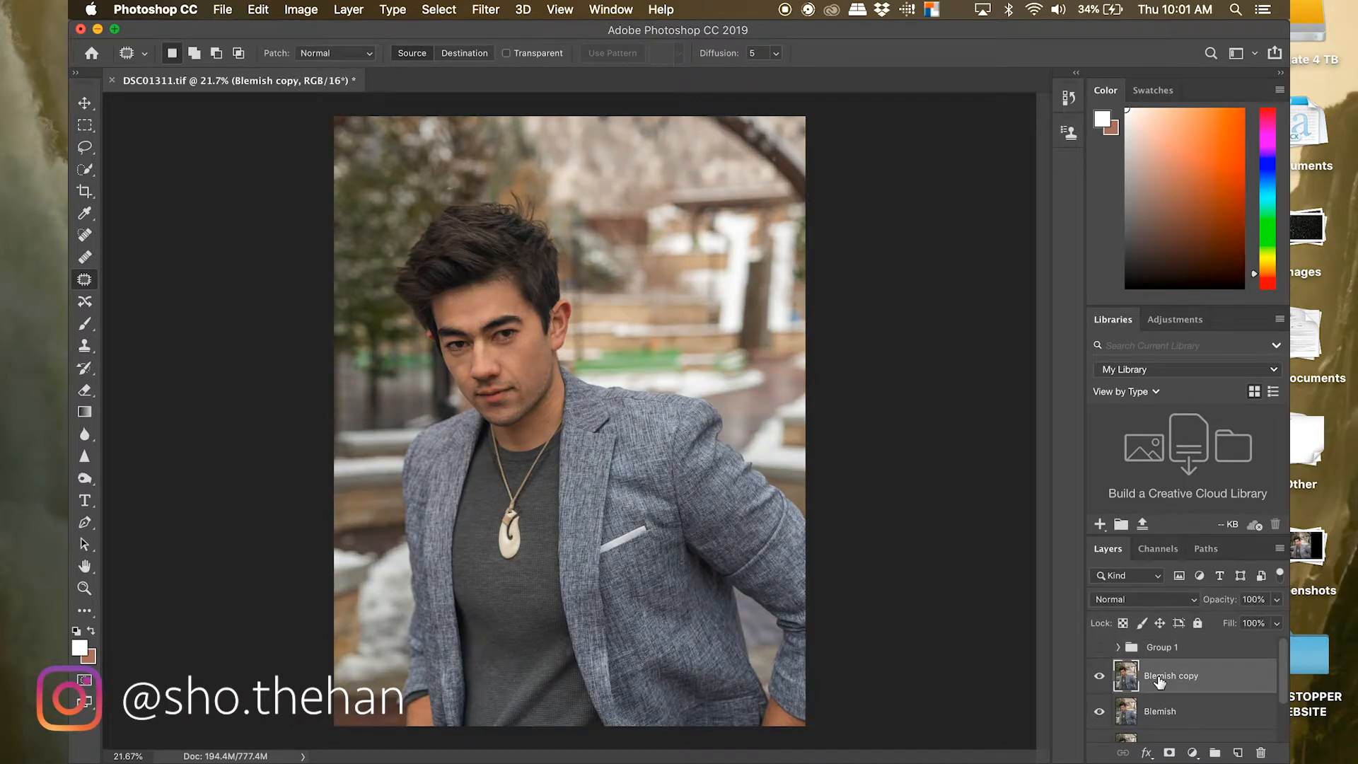
double_click(1158, 678)
type("Skin")
key("Return")
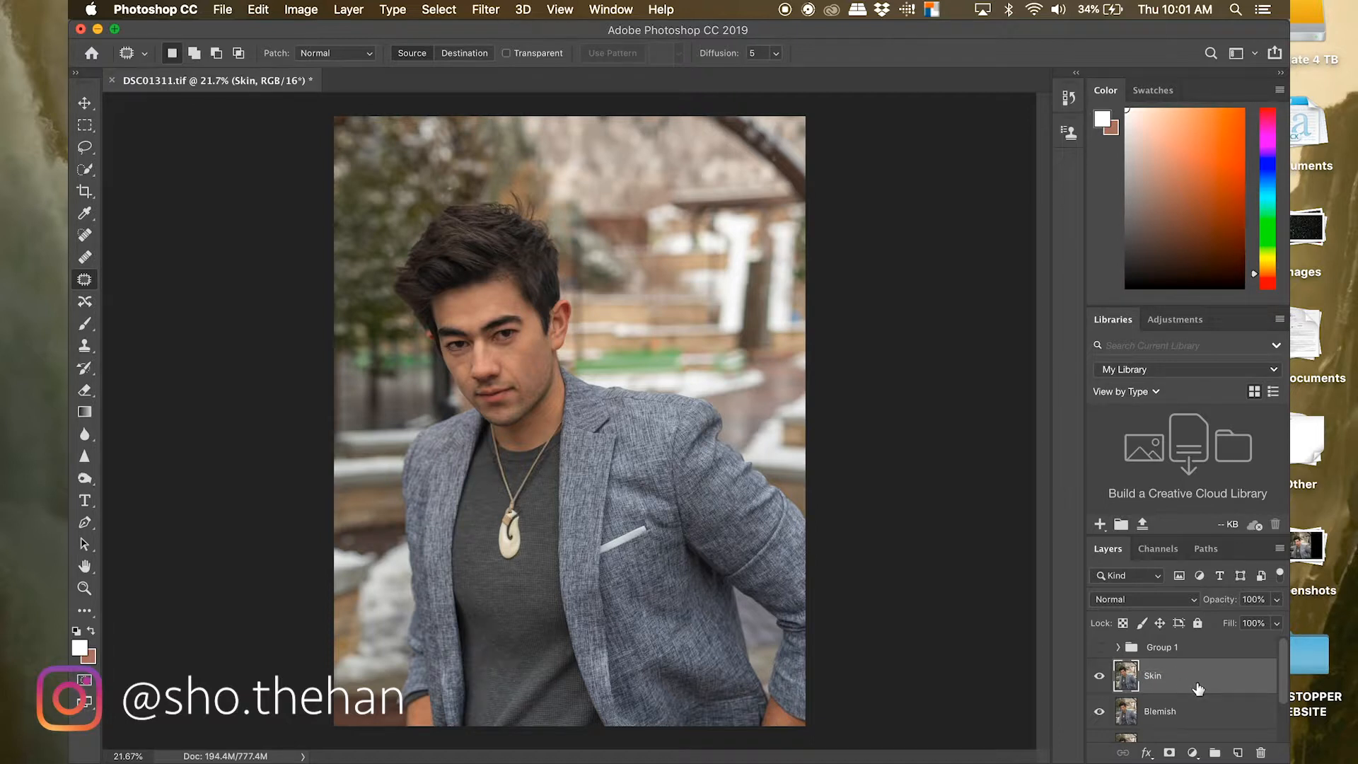
- Duplicate the Skin layer and rename the duplicate to Texture
right_click(1170, 679)
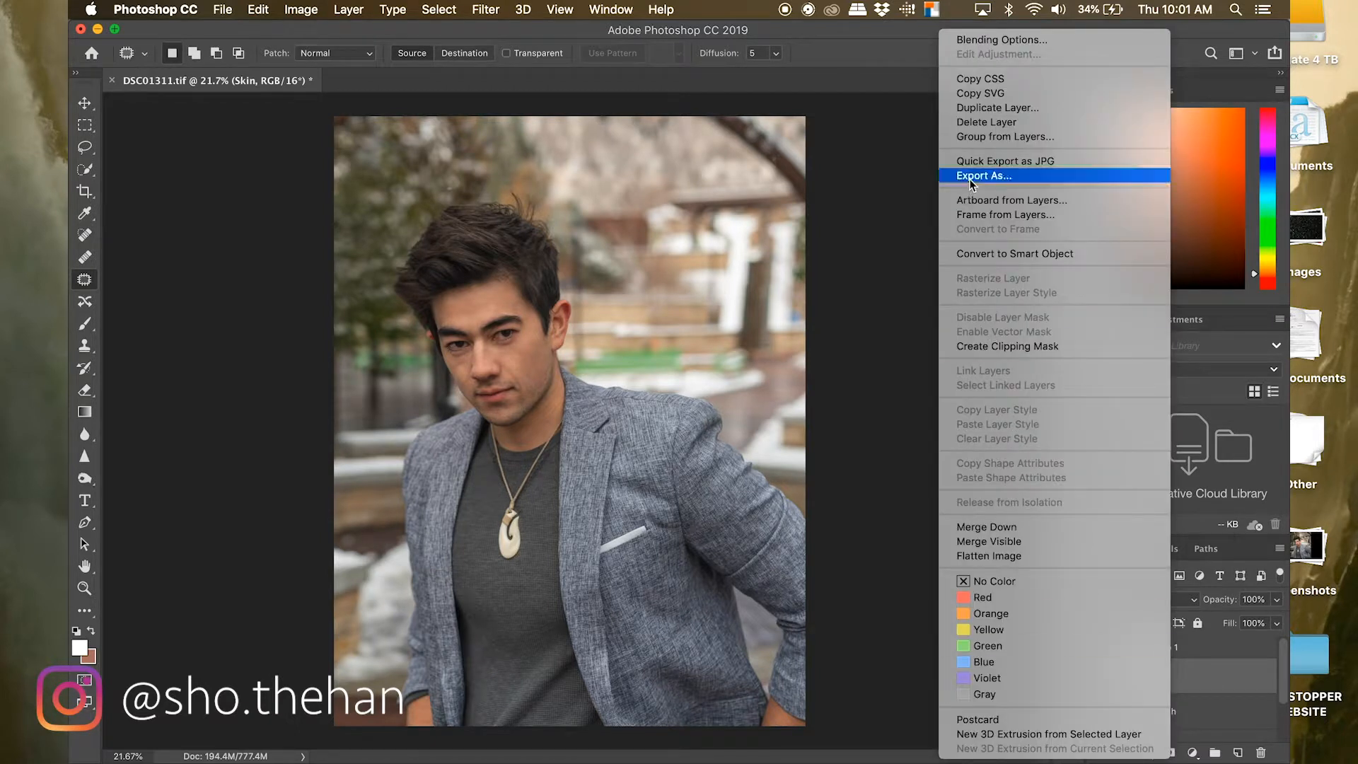
left_click(990, 107)
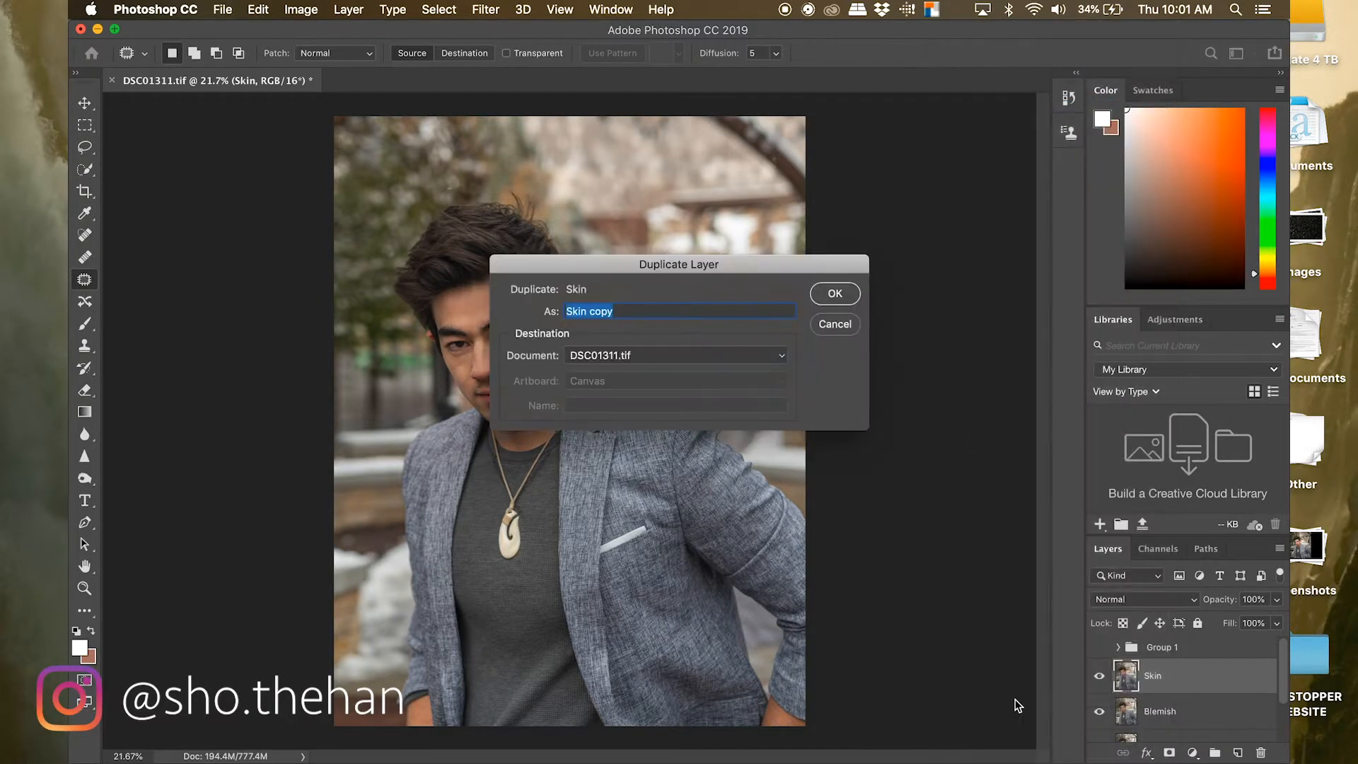
left_click(833, 294)
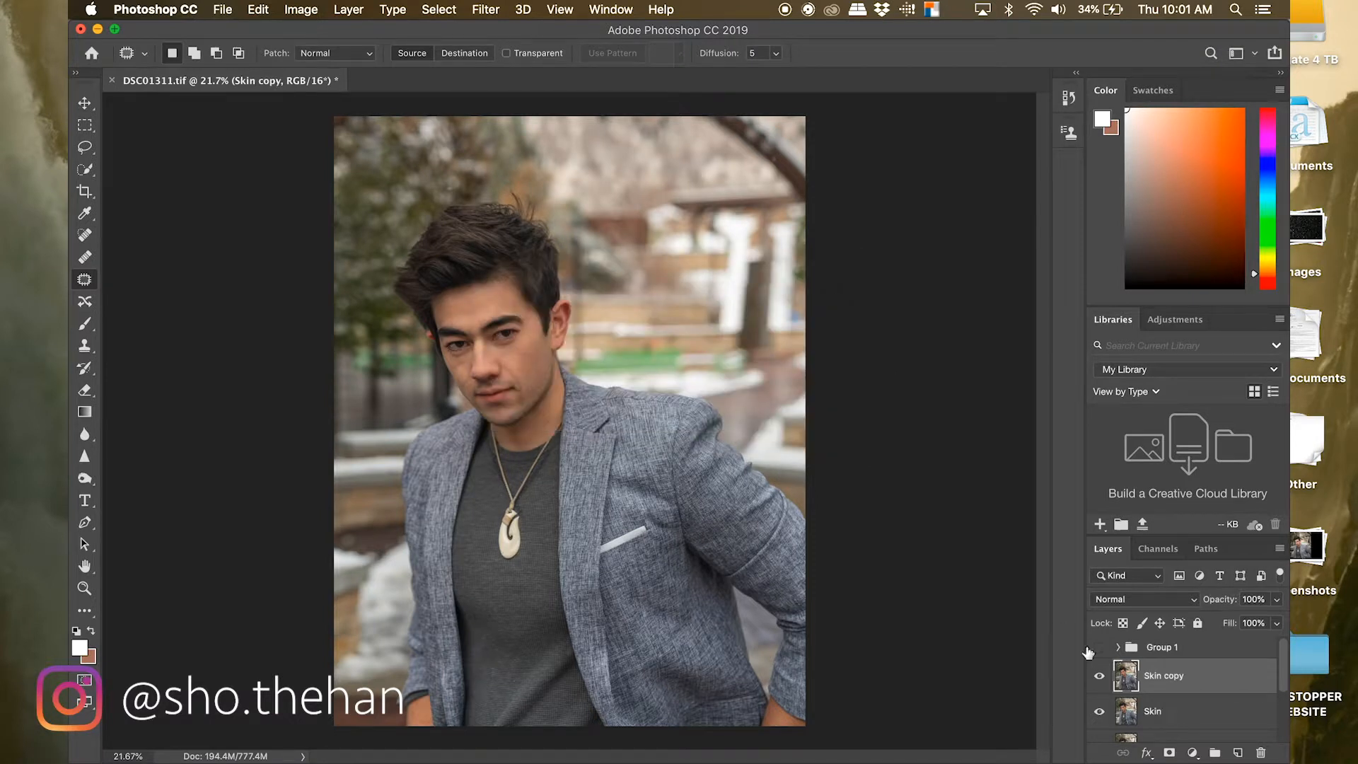
double_click(1169, 677)
type("Texture")
key("Return")
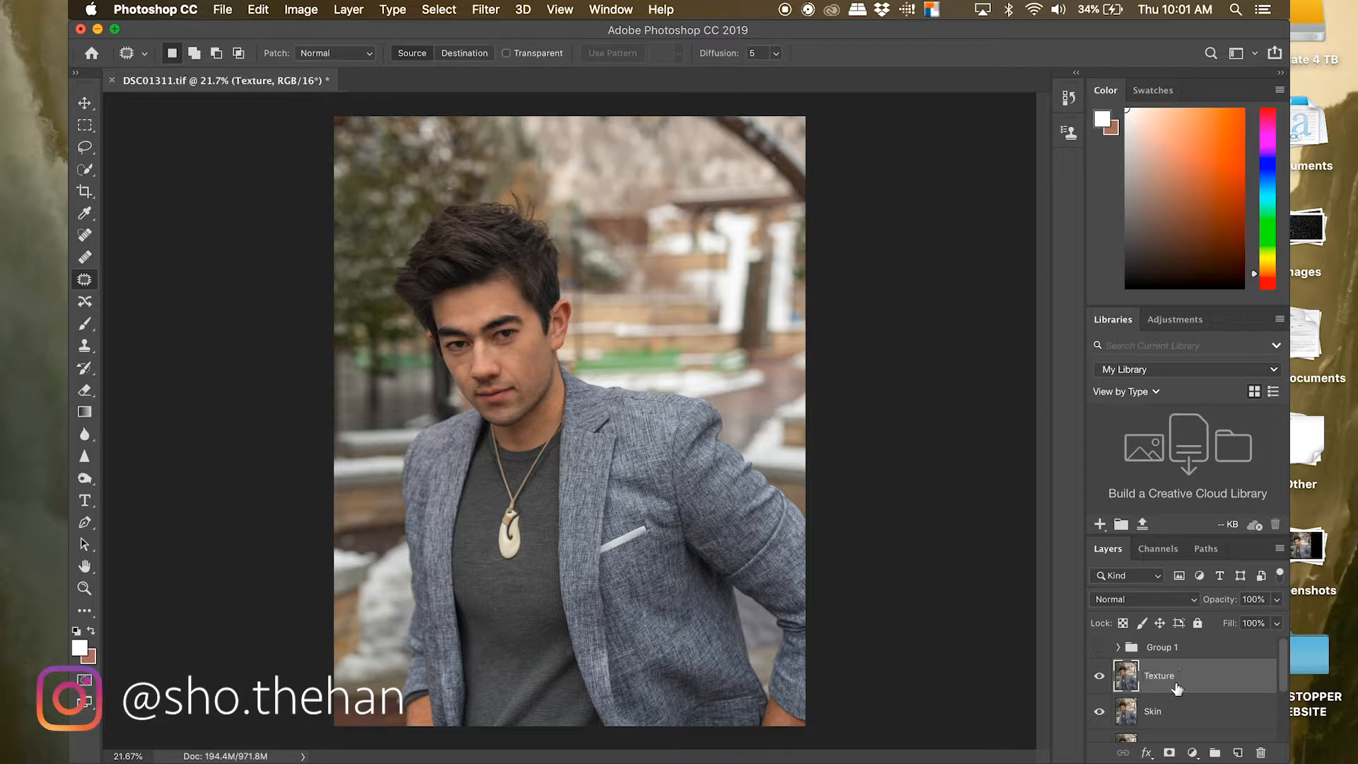
- Hide the Texture layer and apply a Gaussian Blur with a 43-pixel radius to the Skin layer
left_click(1099, 678)
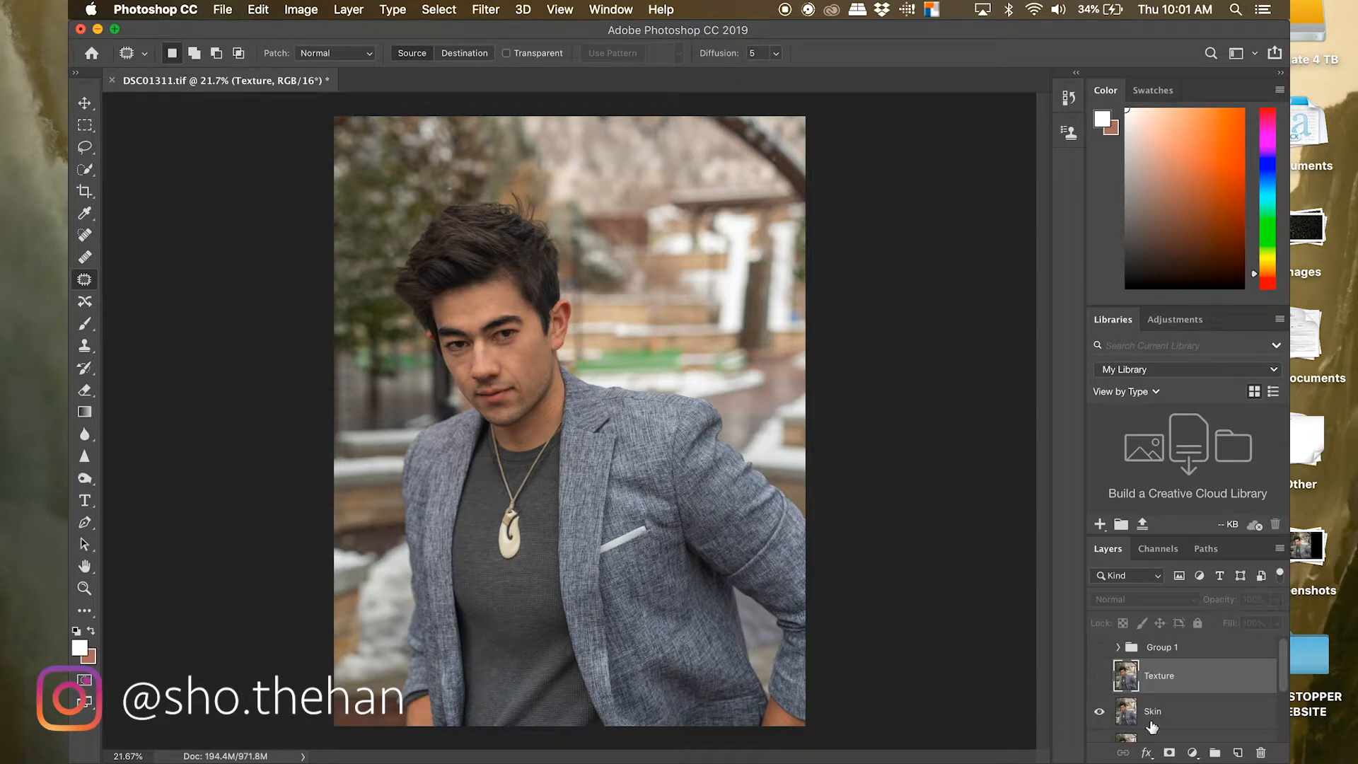
left_click(1187, 721)
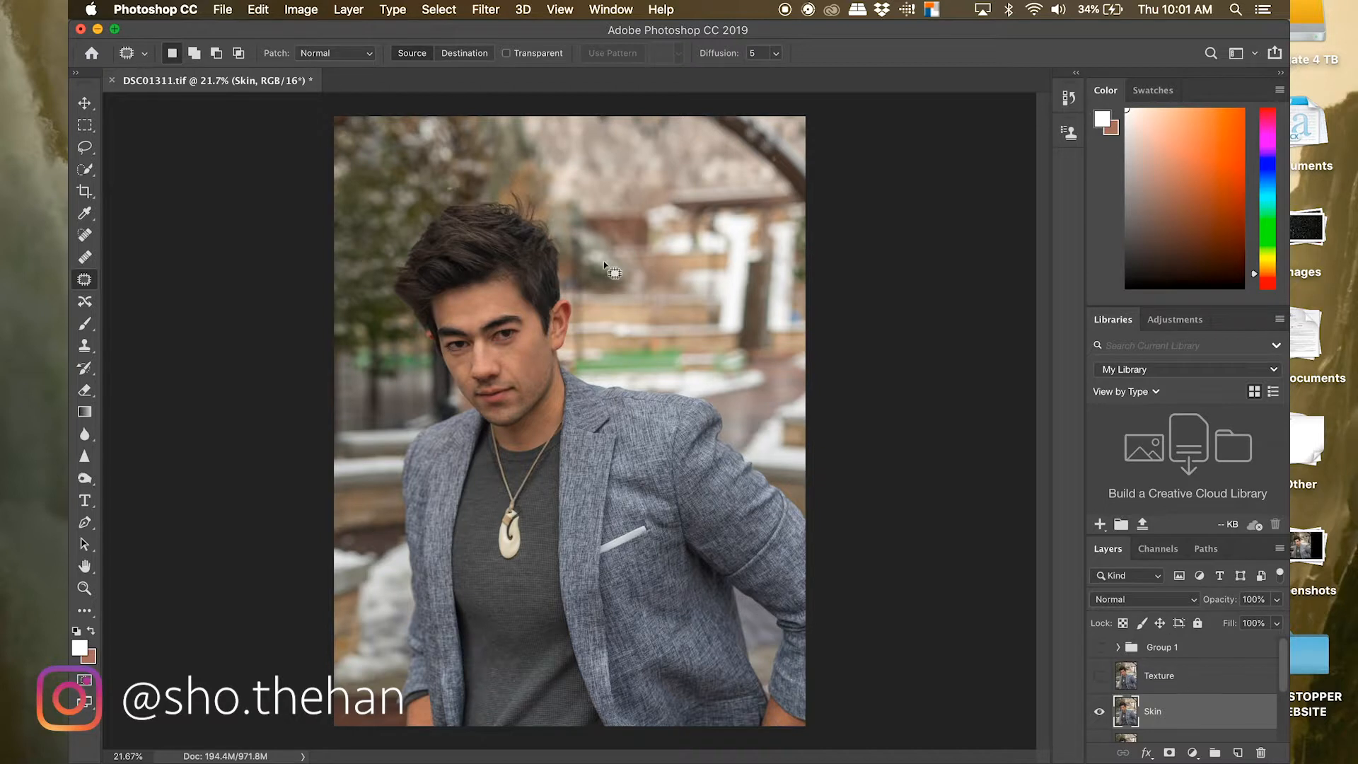
left_click(498, 9)
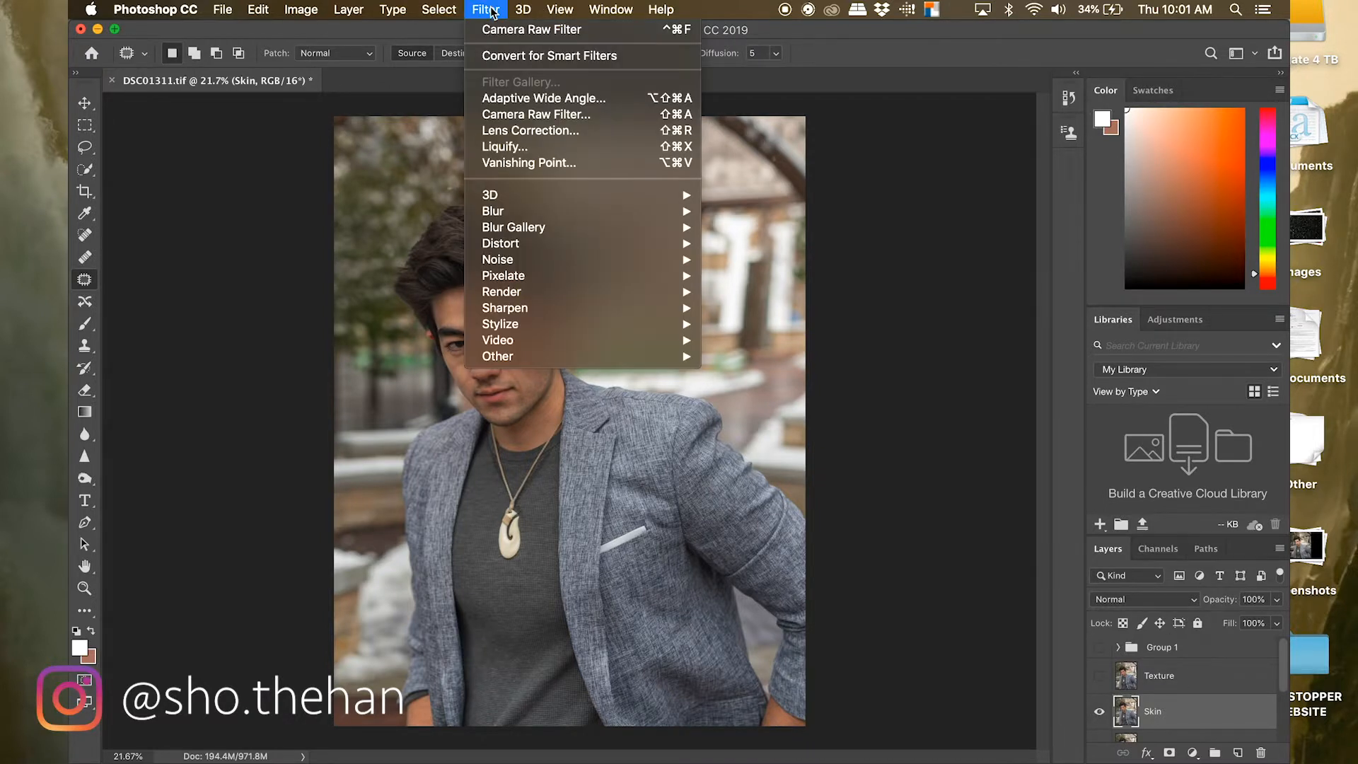
mouse_move(510, 211)
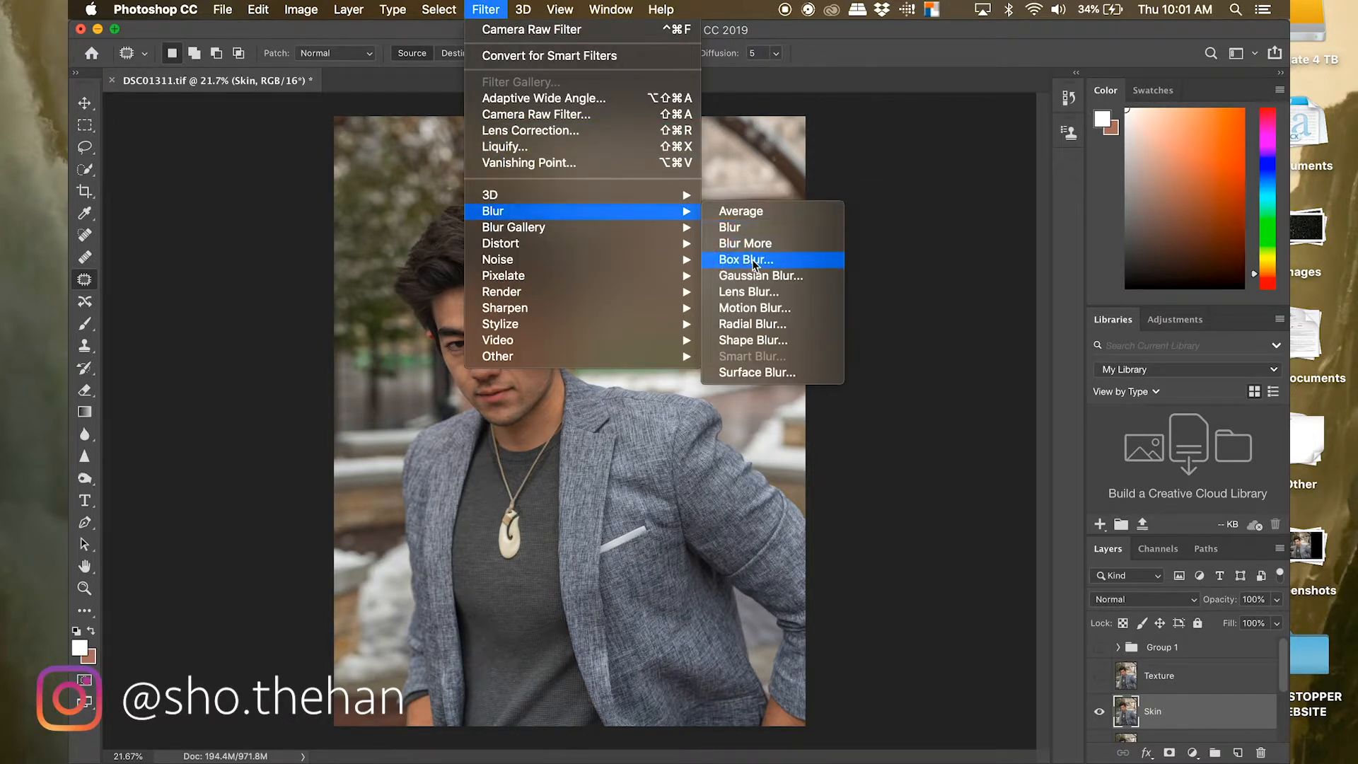
left_click(764, 277)
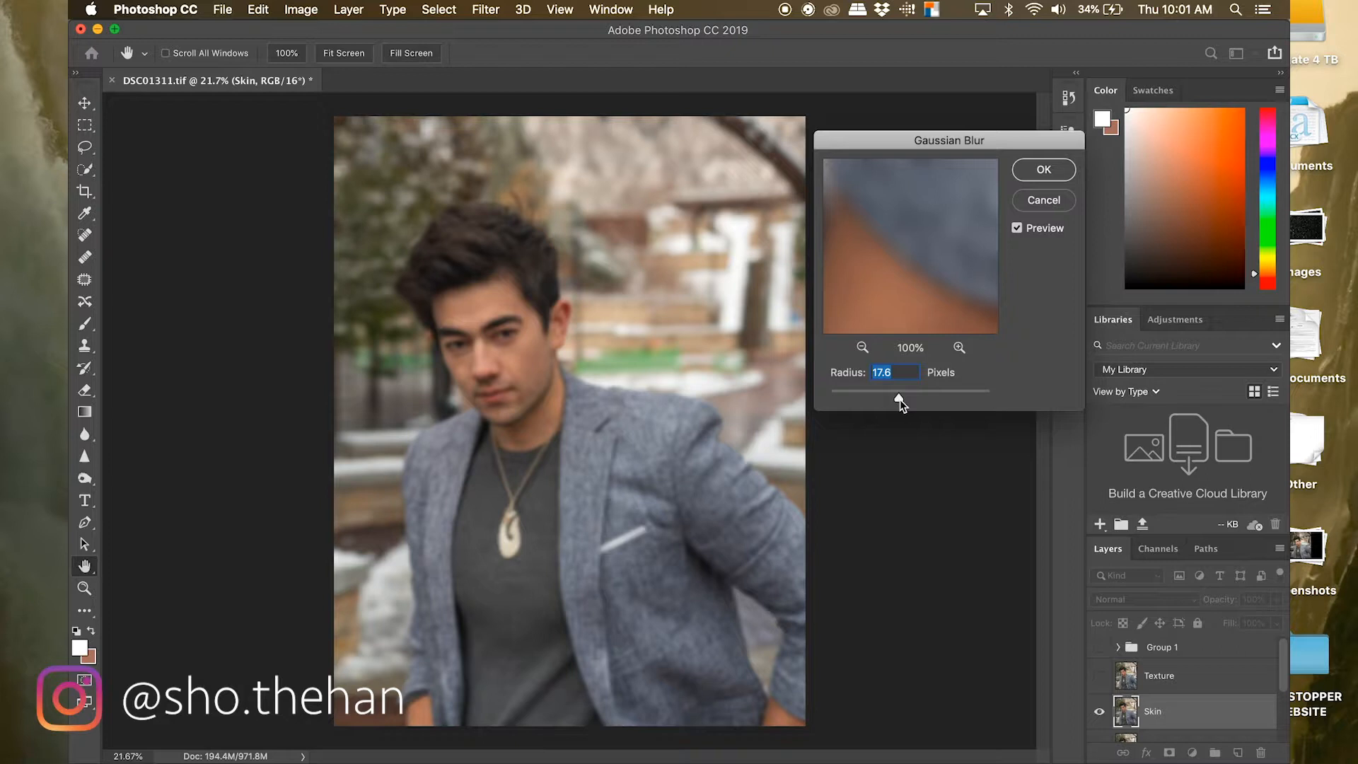
left_click_drag(898, 399, 909, 401)
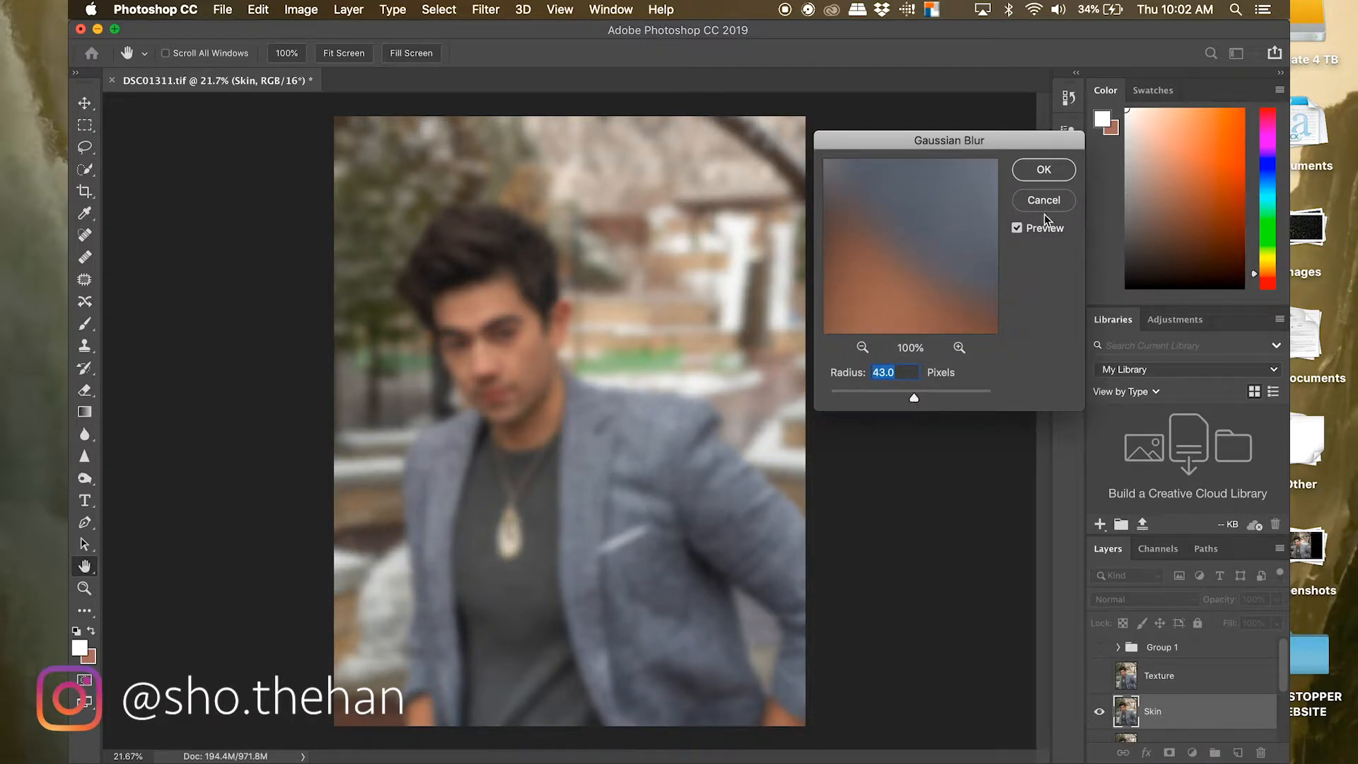
left_click(1032, 175)
key("j")
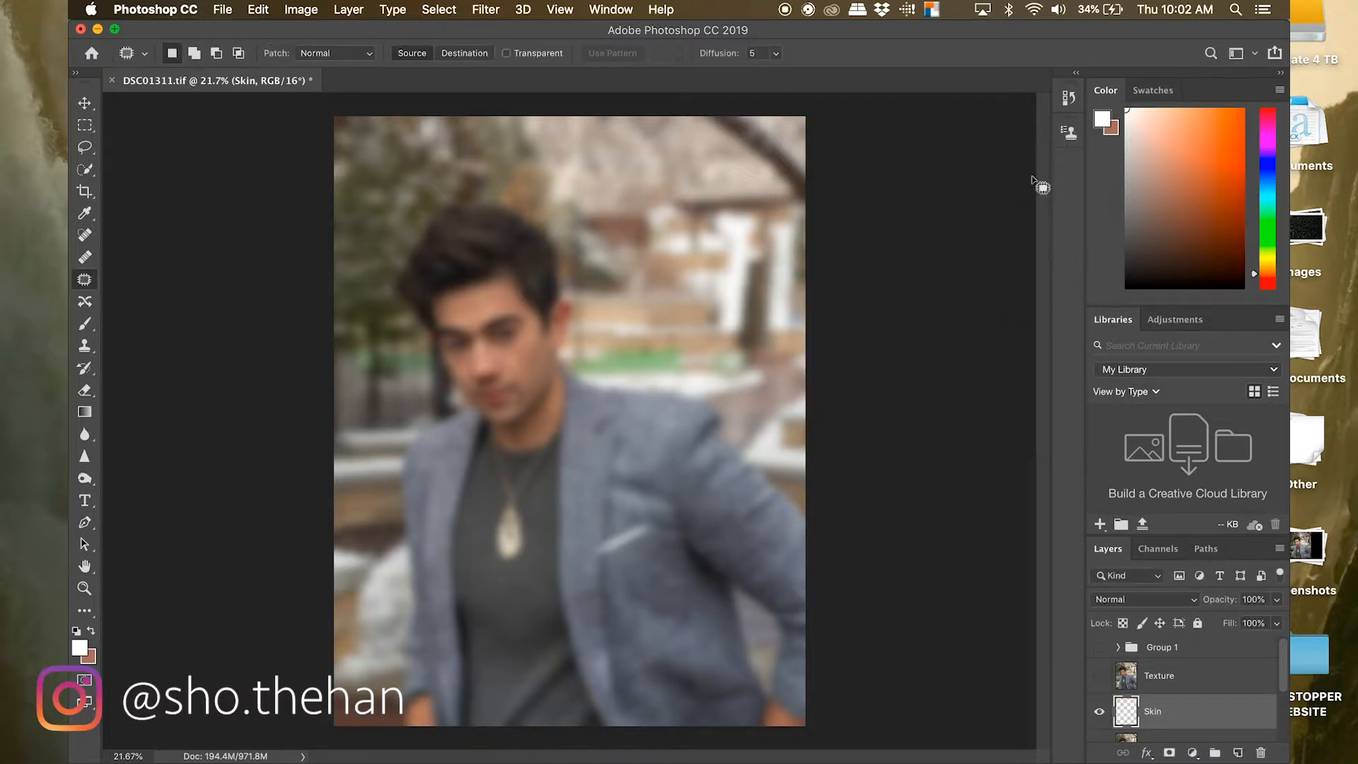
- Show the Texture layer again and set its blend mode to Linear Light
left_click(1099, 679)
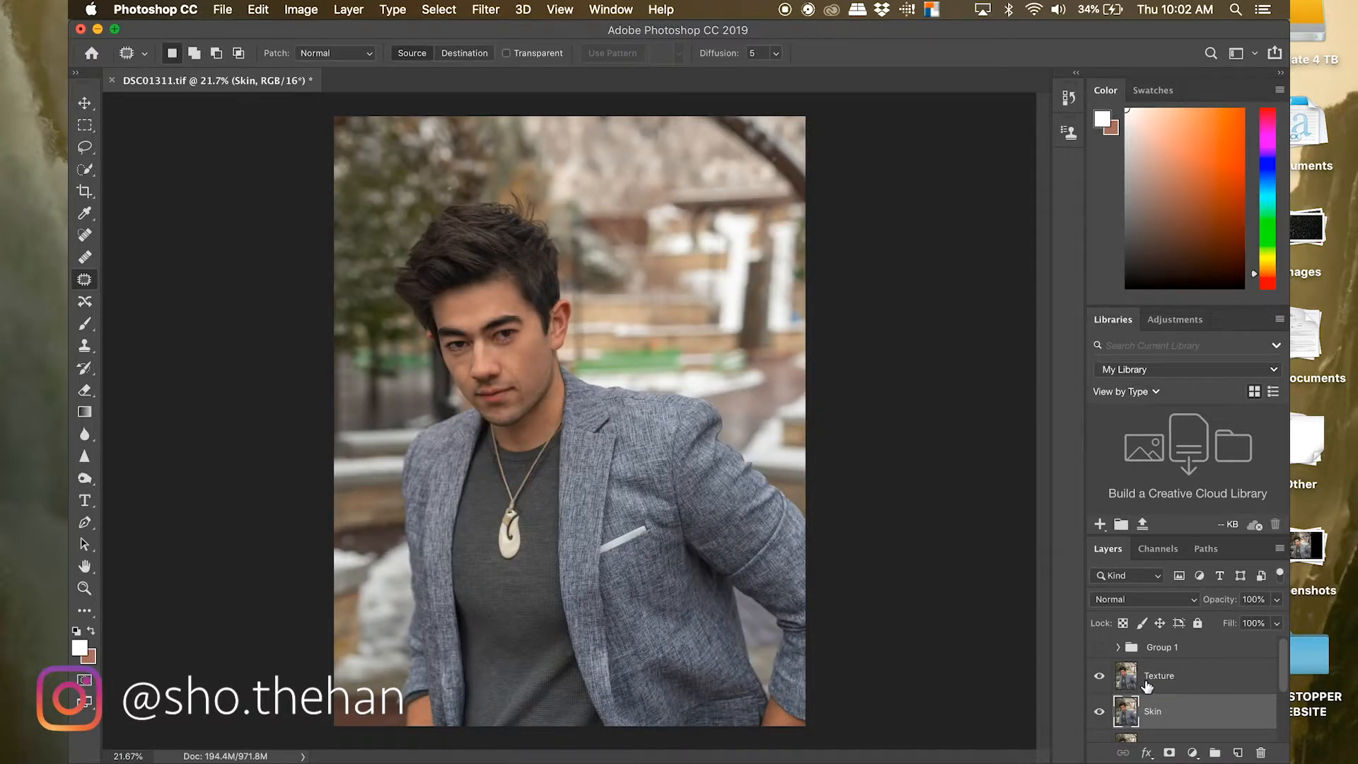
left_click(1147, 685)
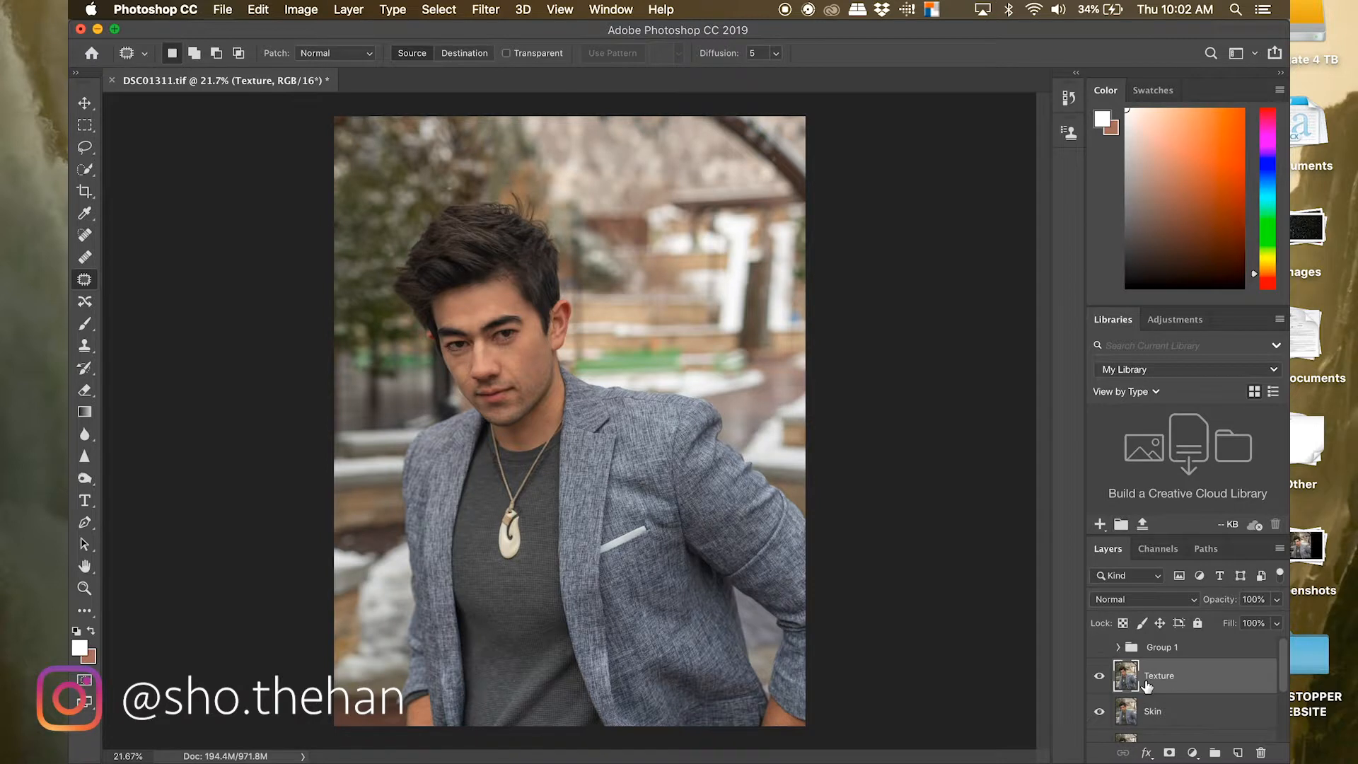
left_click(1171, 599)
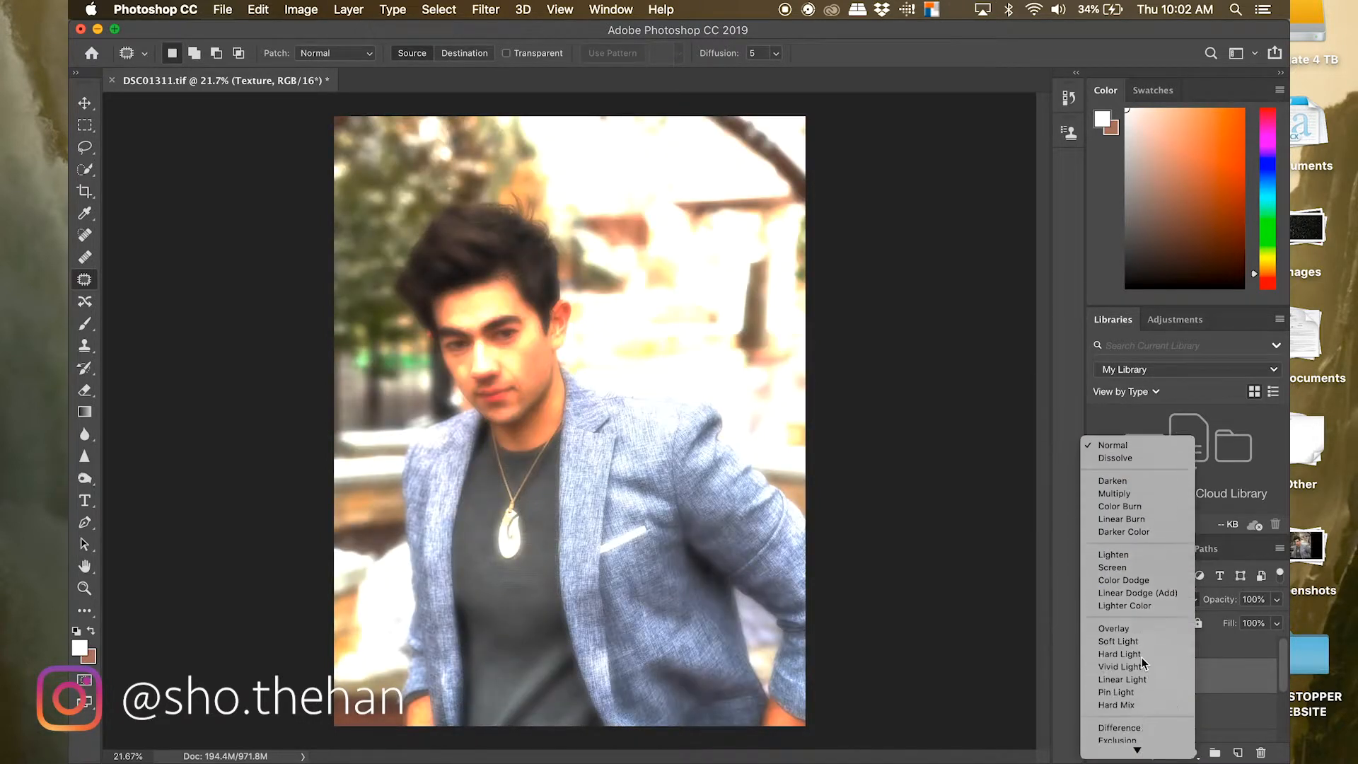
left_click(1143, 680)
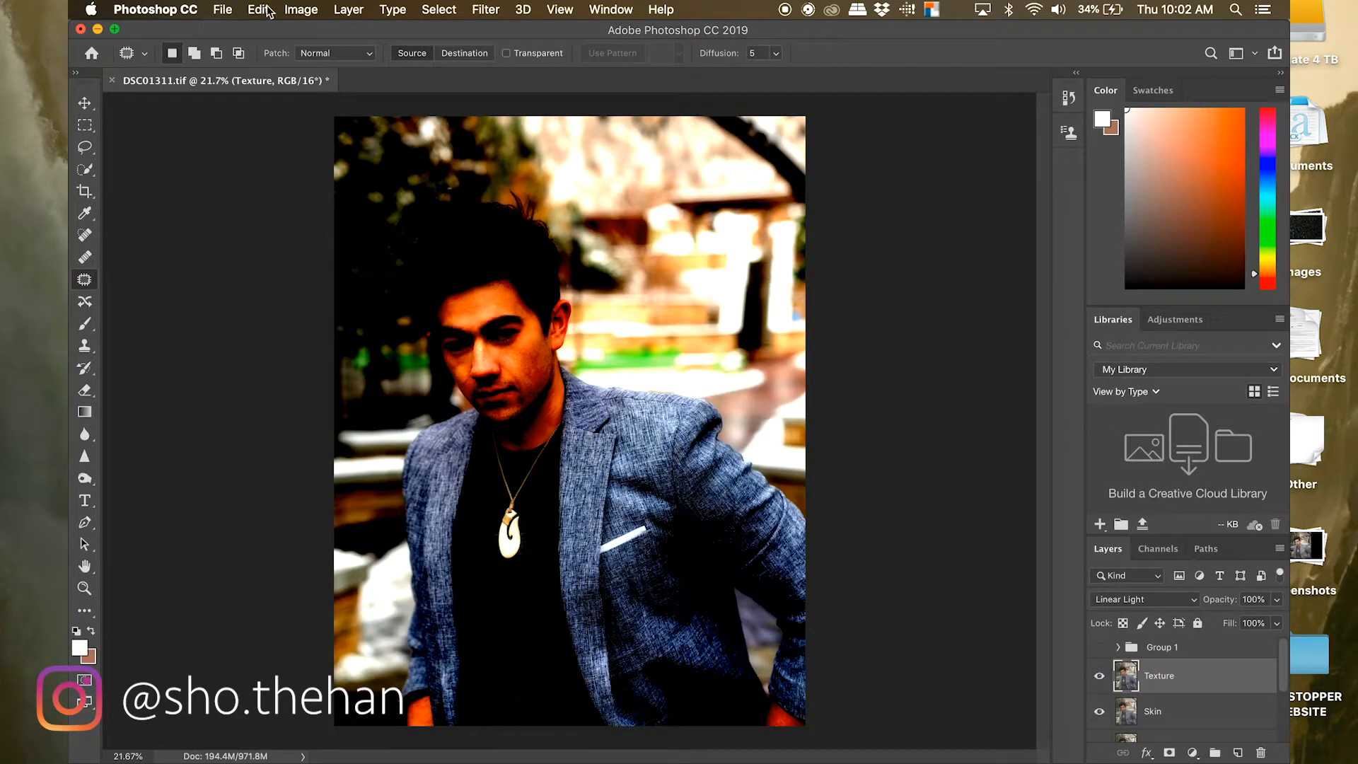
- Run Apply Image on the Texture layer with Skin as source layer and Subtract blending, keeping scale 2 and offset 128
left_click(297, 10)
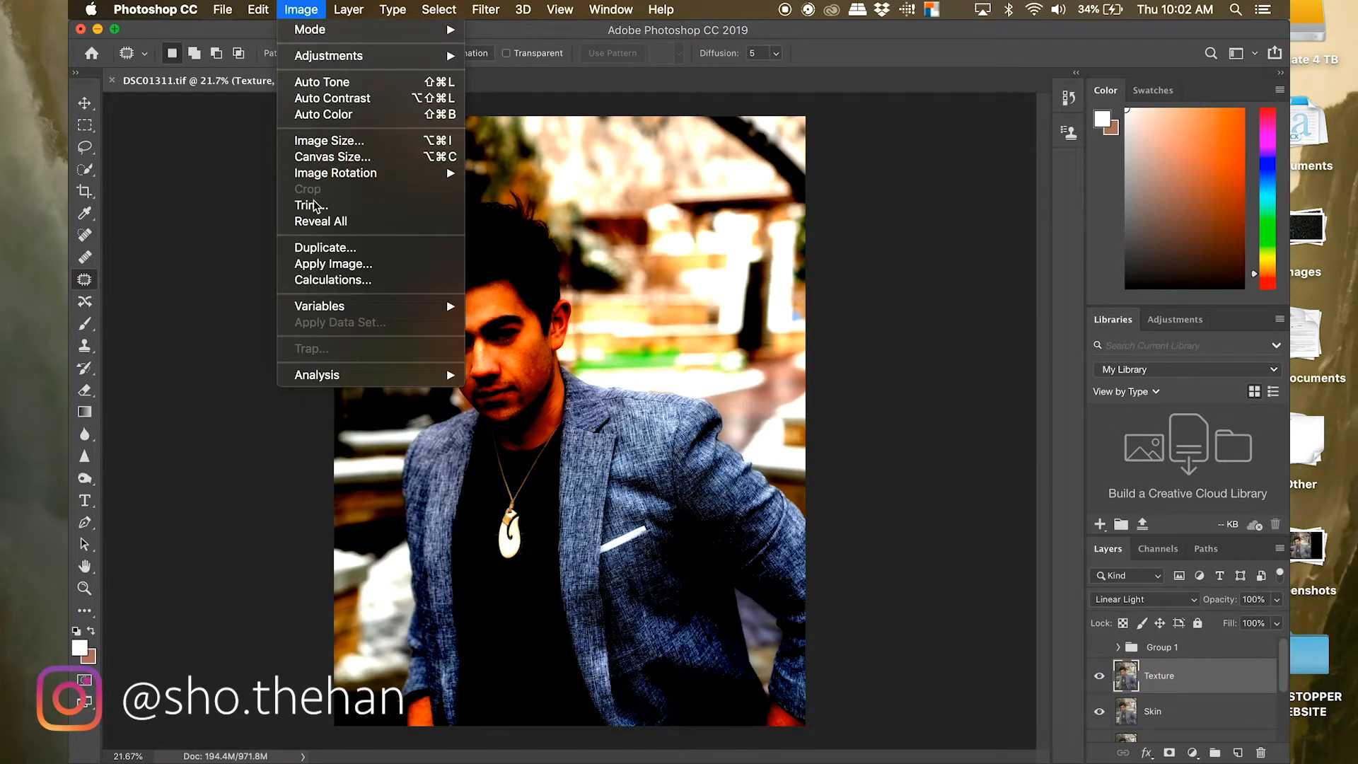
left_click(334, 264)
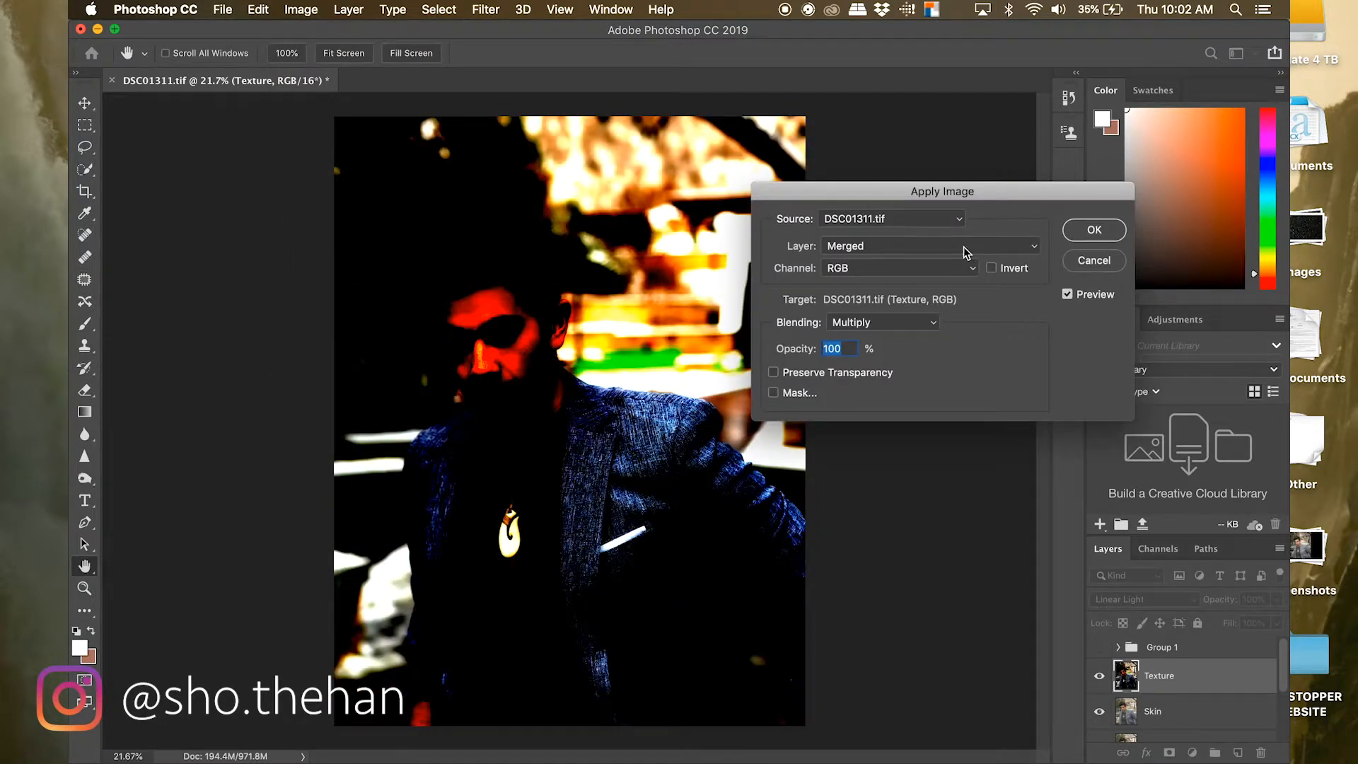
left_click(933, 328)
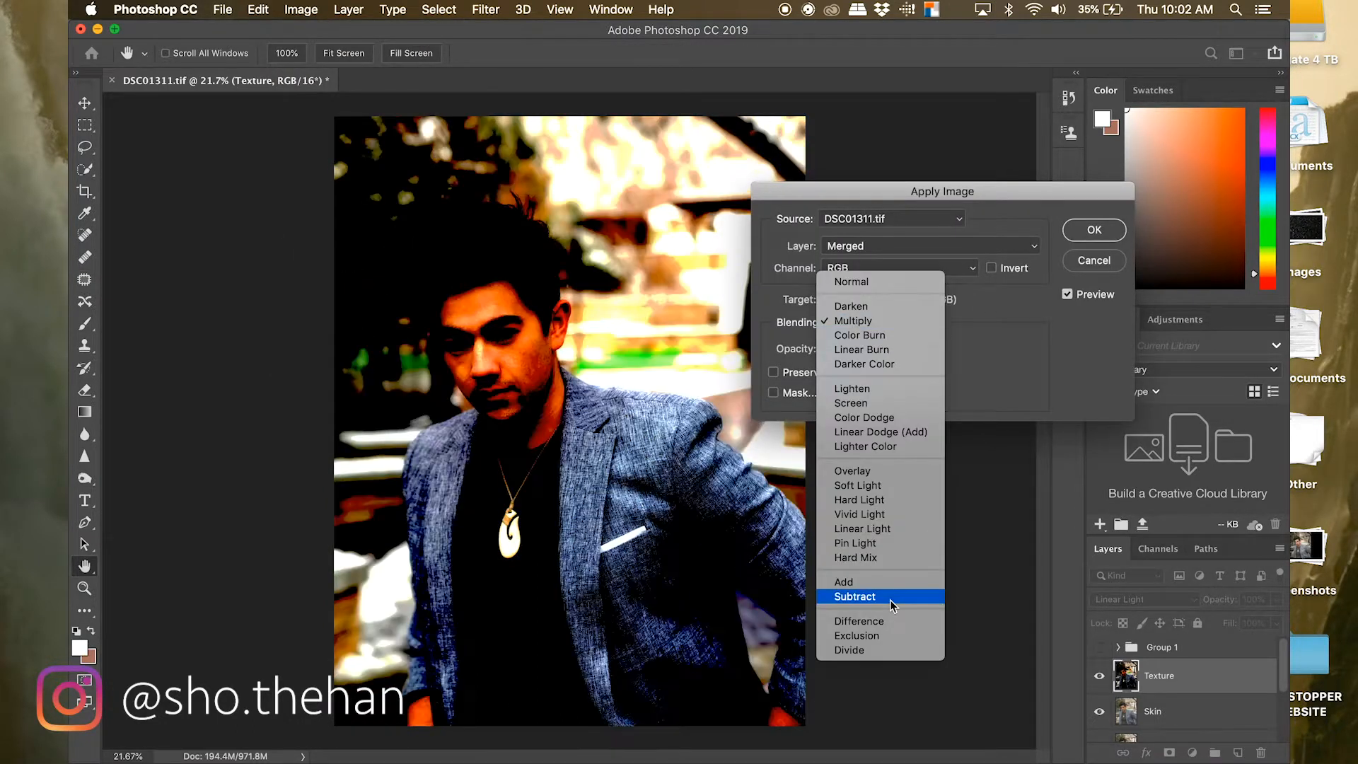
left_click(889, 600)
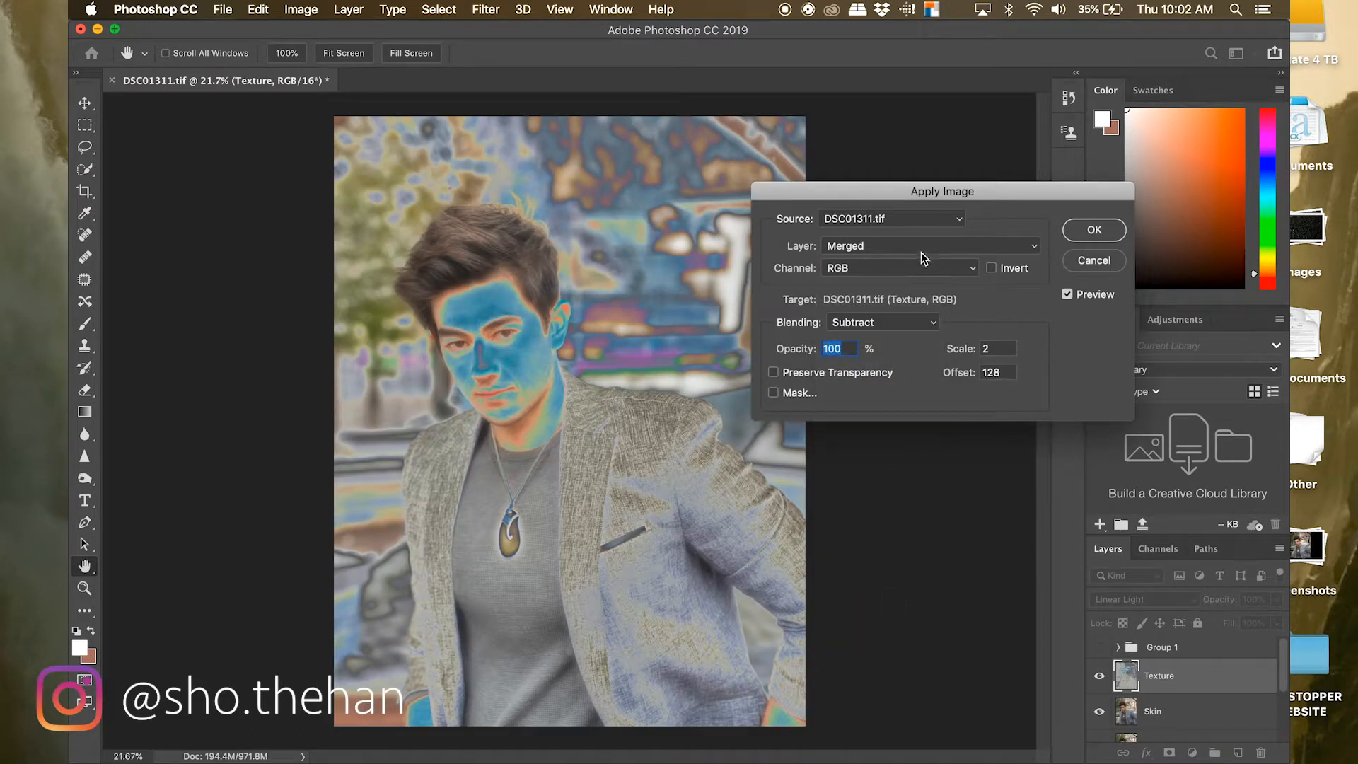
left_click(921, 248)
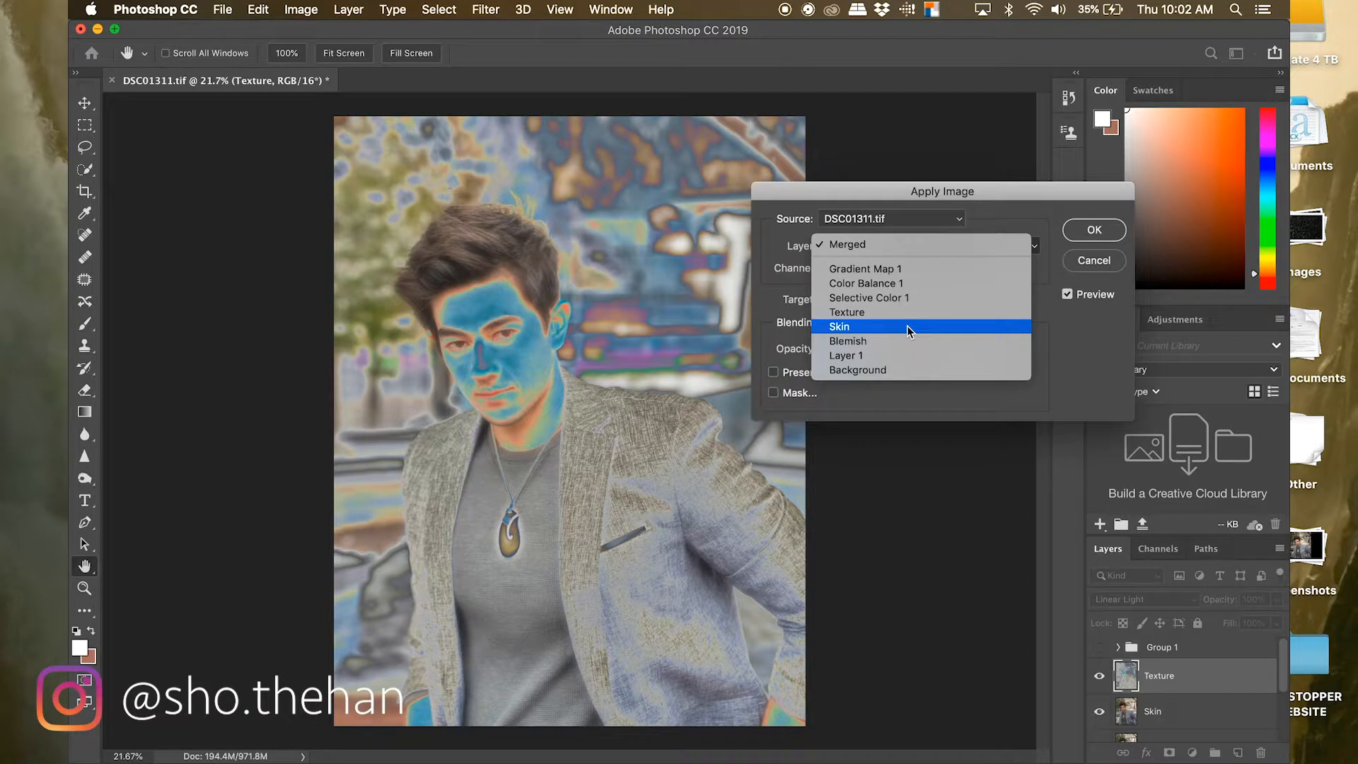
left_click(857, 326)
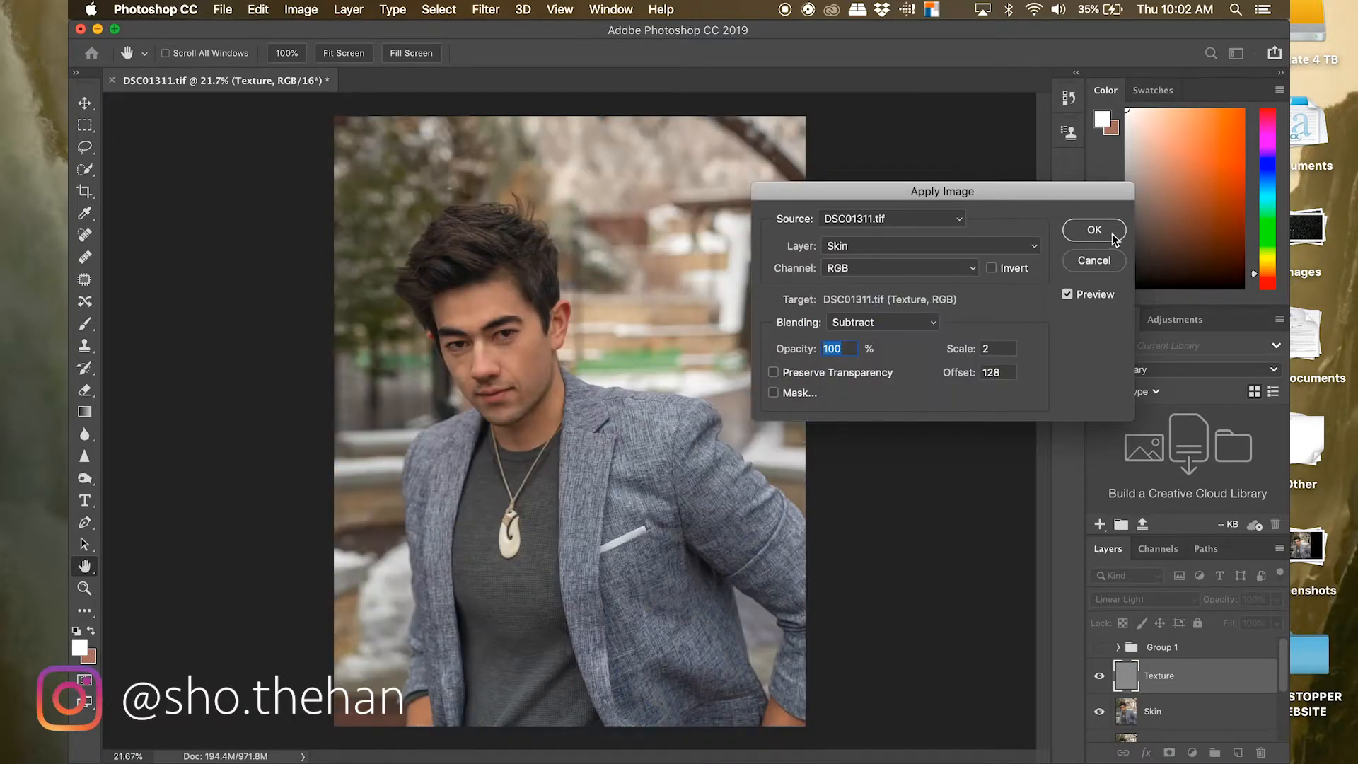
left_click(1096, 230)
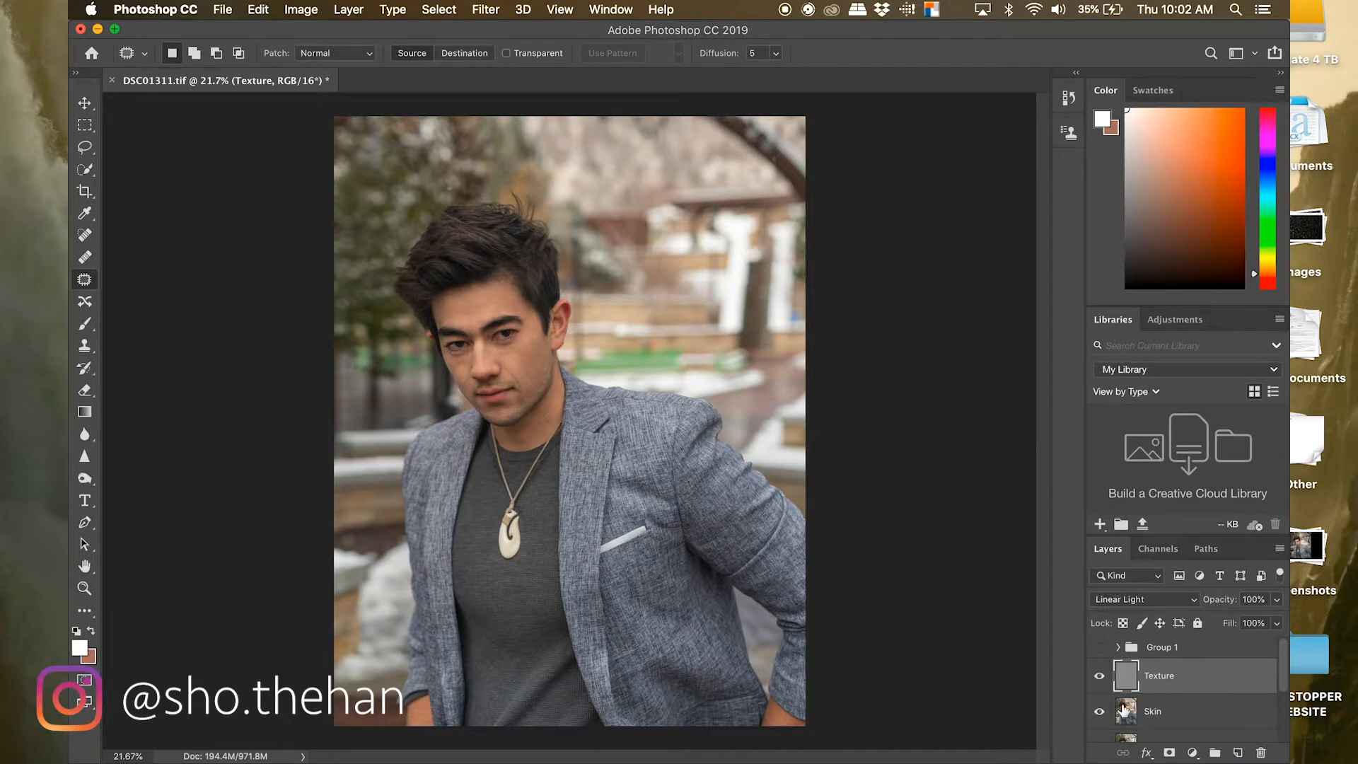
- Compare the portrait with and without the Texture layer, and select the Skin layer
left_click(1099, 683)
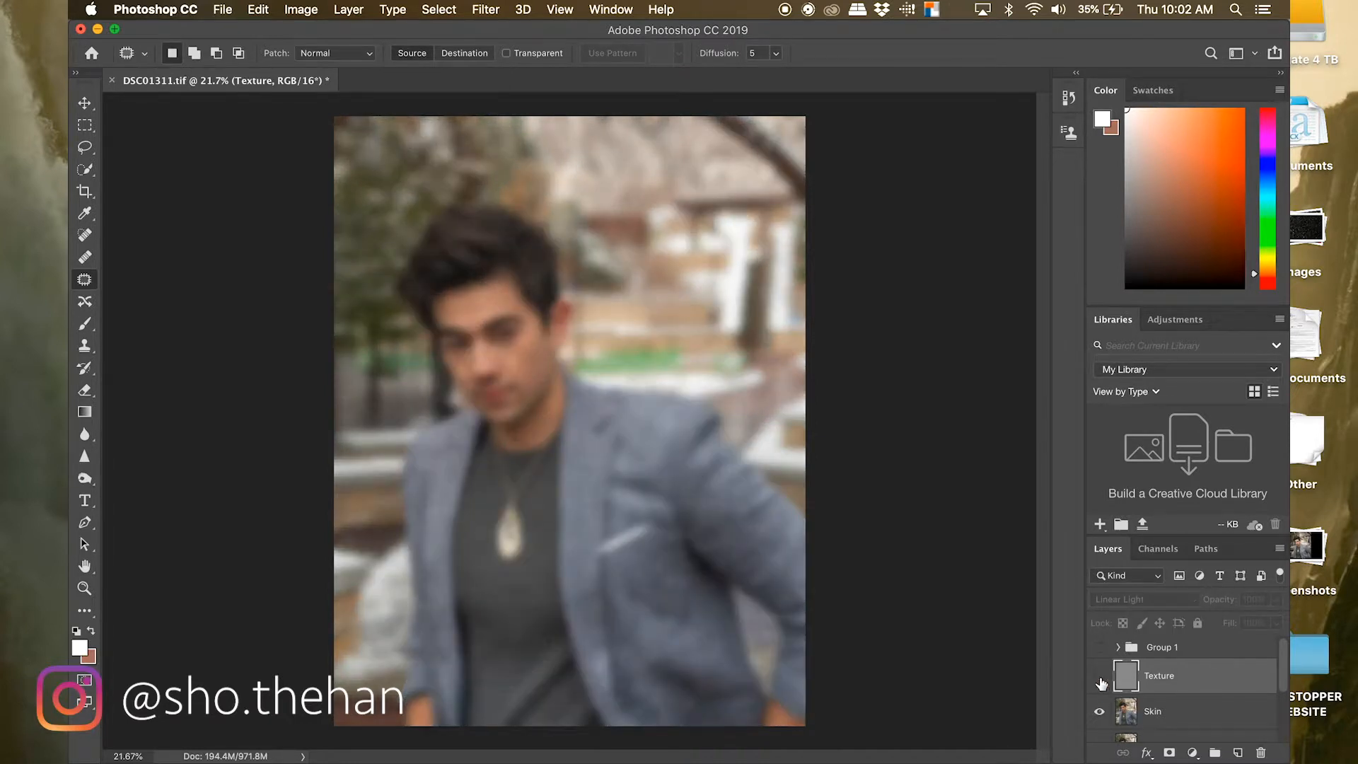
left_click(1100, 682)
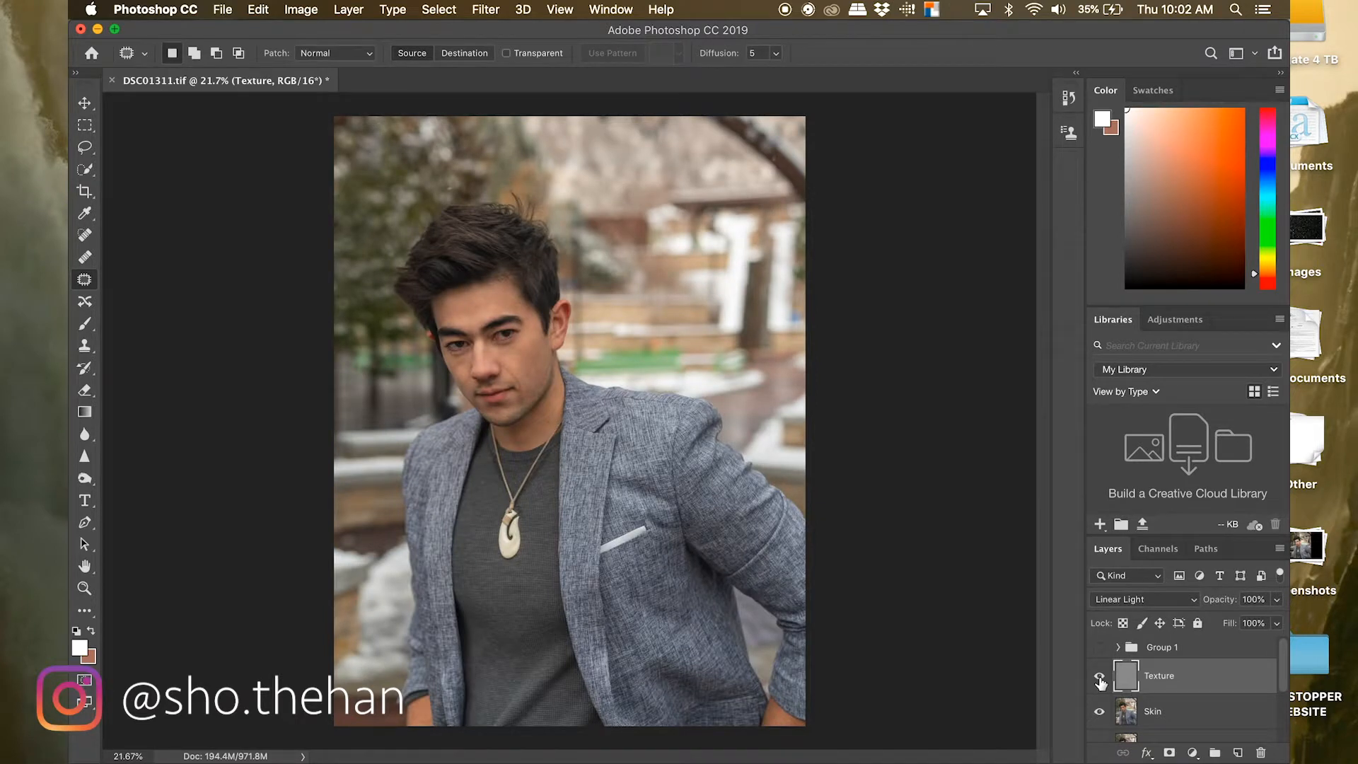
left_click(1164, 713)
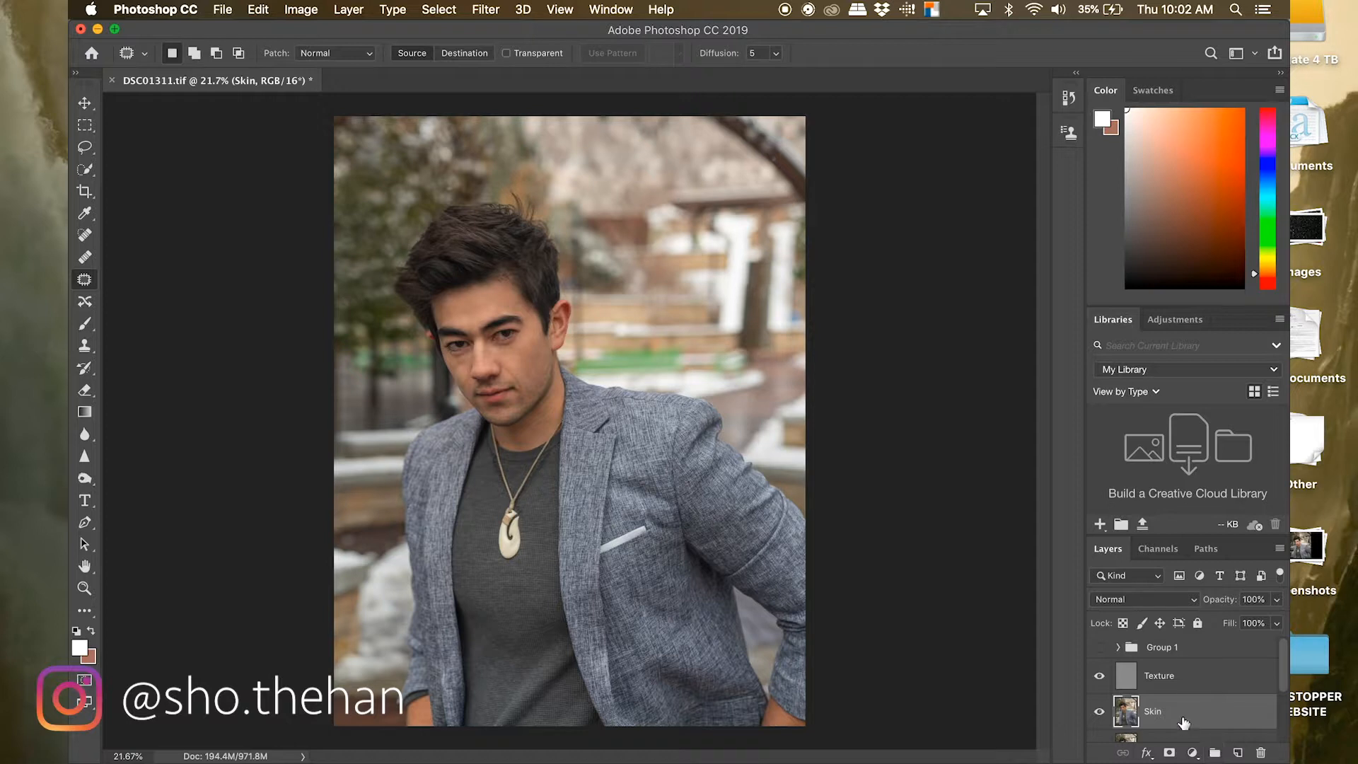
- Add an empty layer directly above the Skin layer and set the Brush to 25% flow and 15% opacity
left_click(1238, 754)
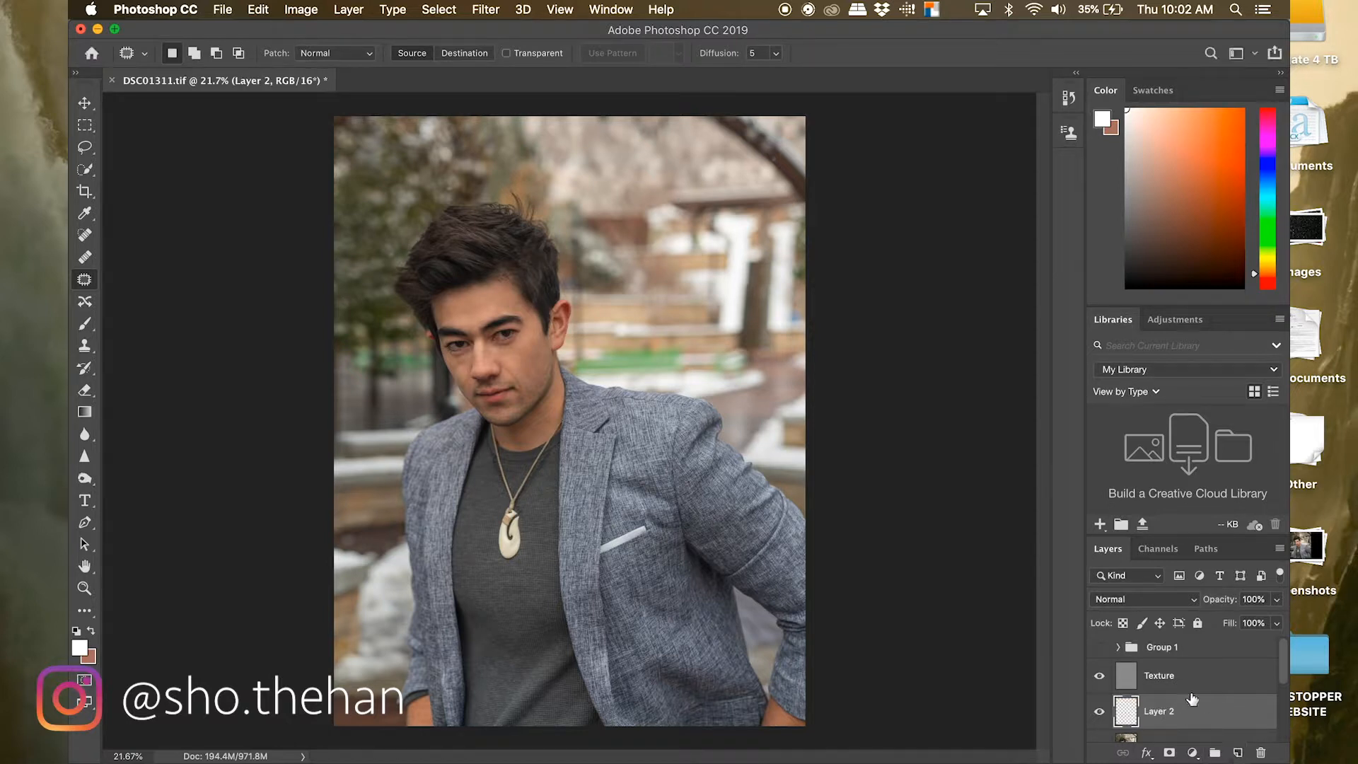
scroll(1192, 698, "down", 2)
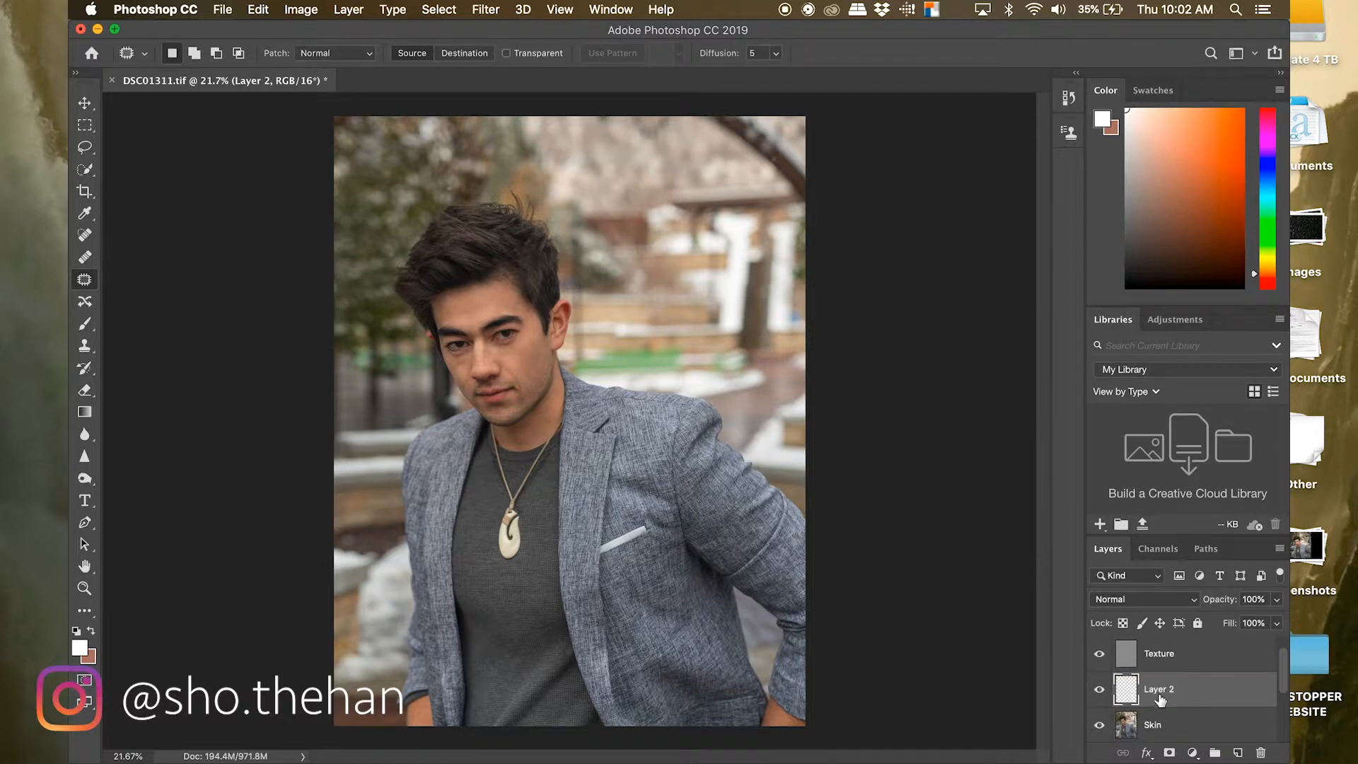
left_click(84, 325)
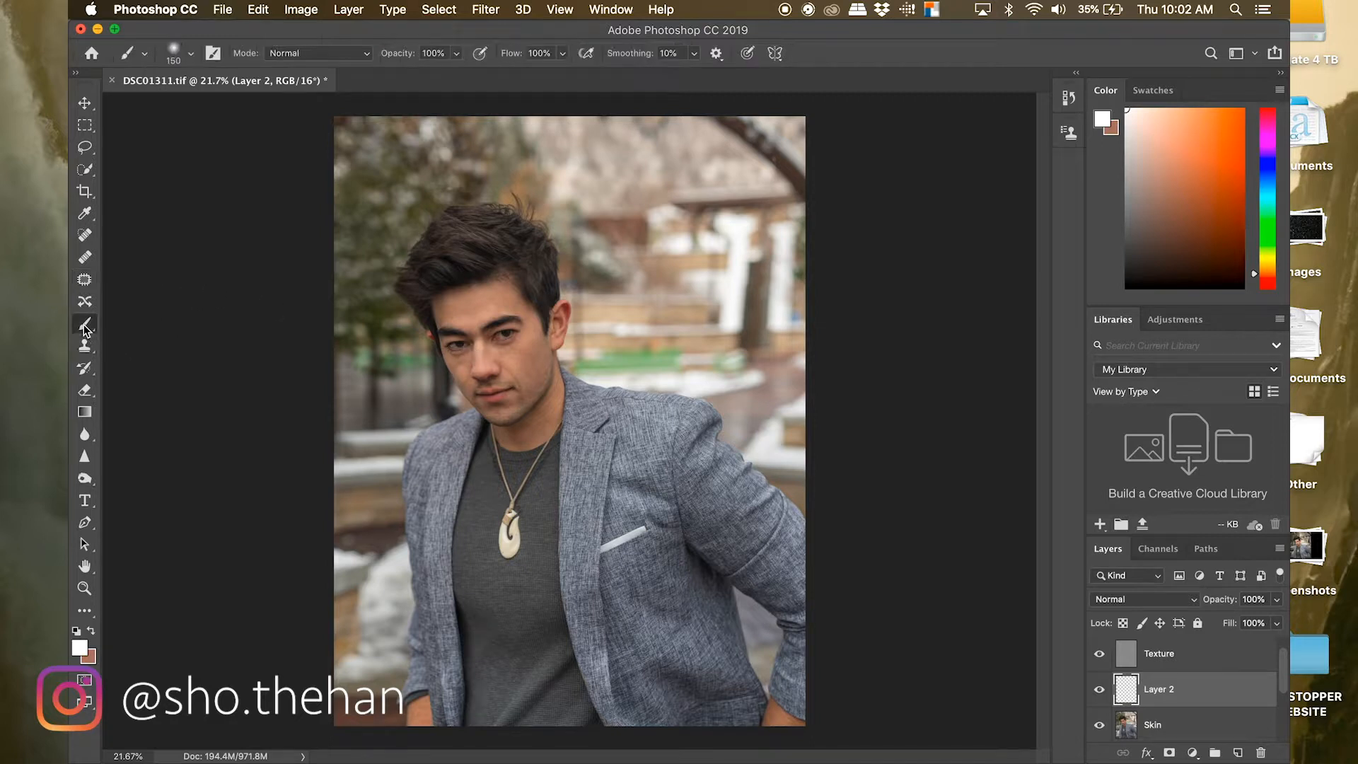
scroll(499, 339, "up", 5)
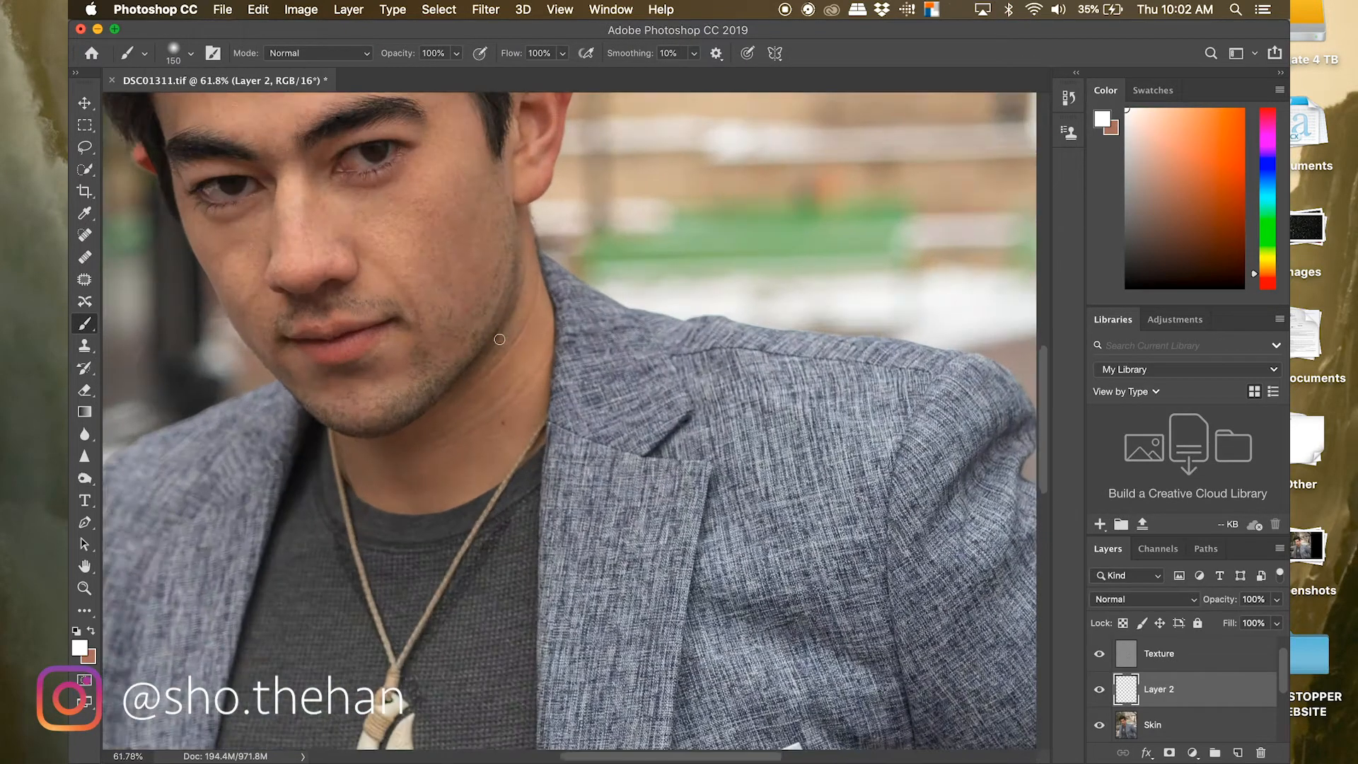
scroll(499, 340, "up", 2)
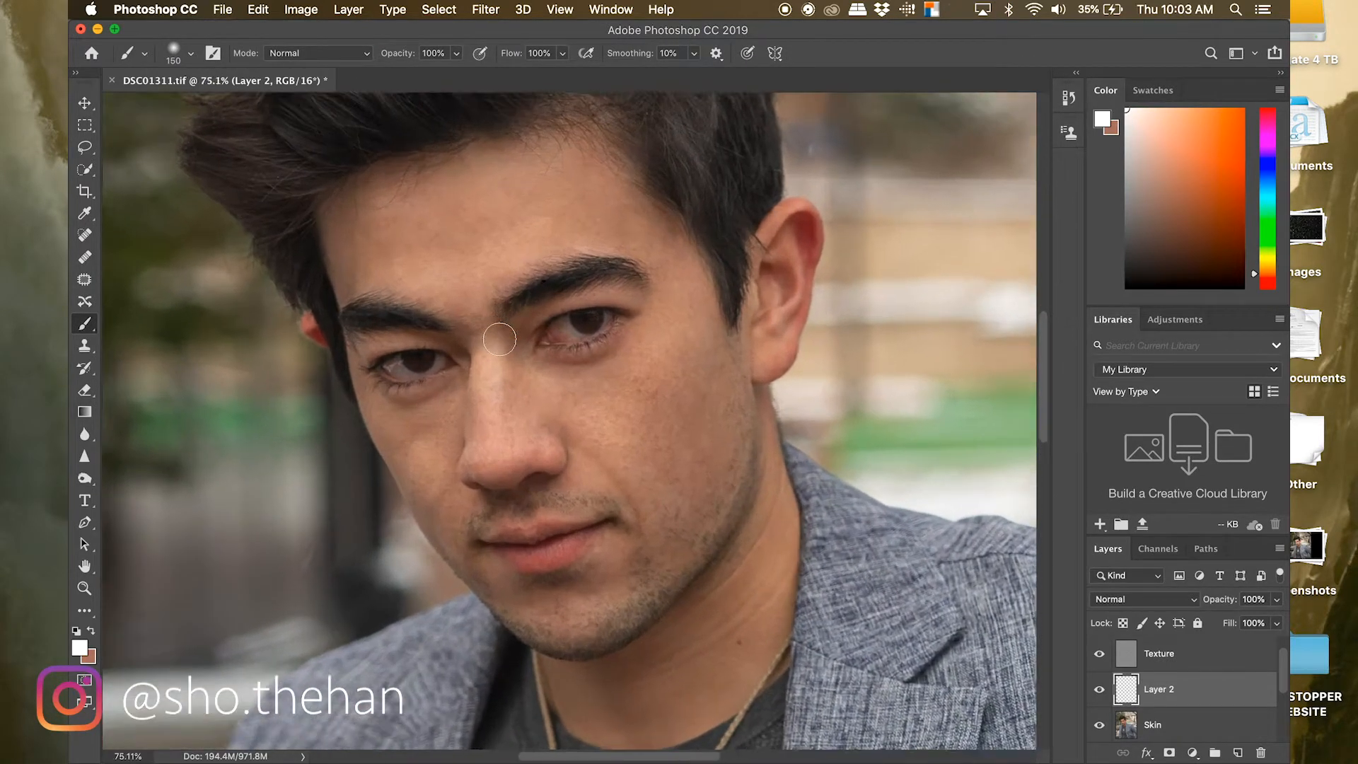
left_click(563, 53)
left_click_drag(561, 79, 500, 76)
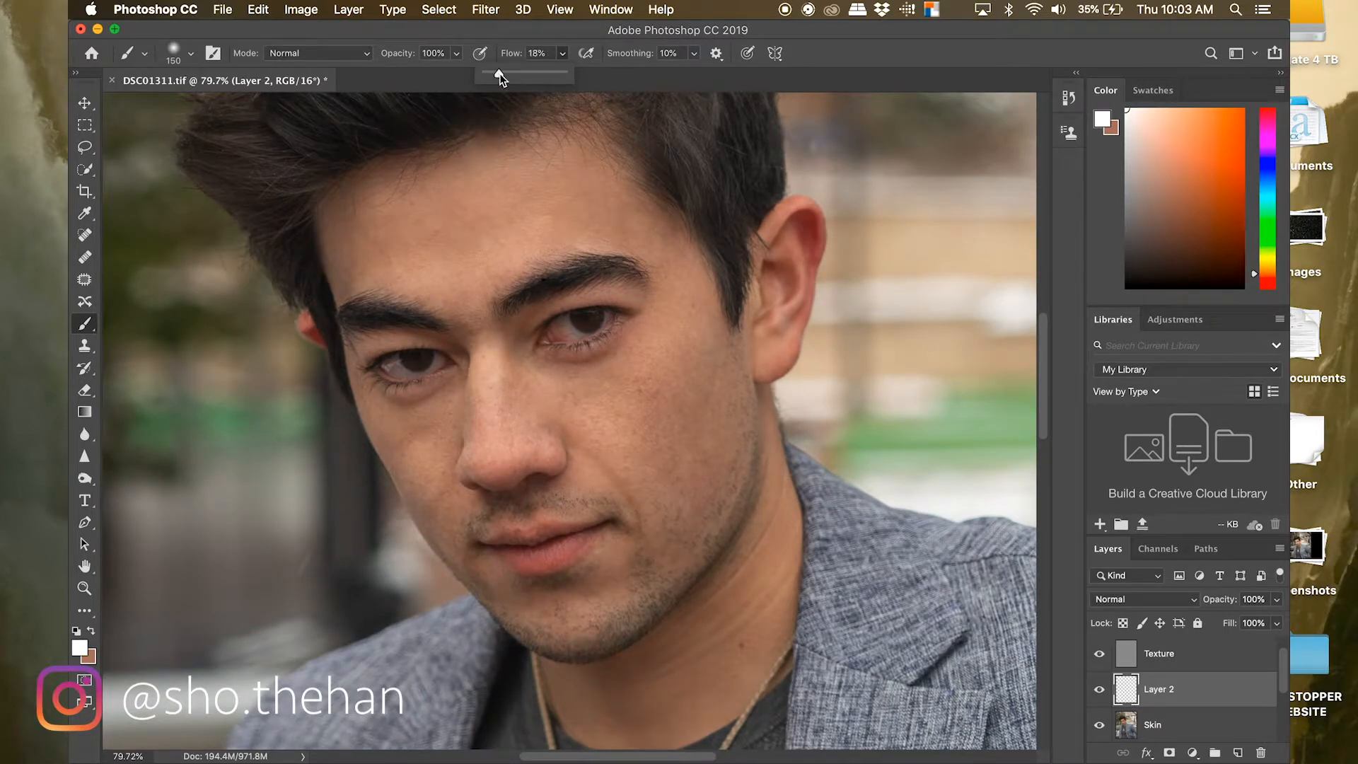
left_click(457, 53)
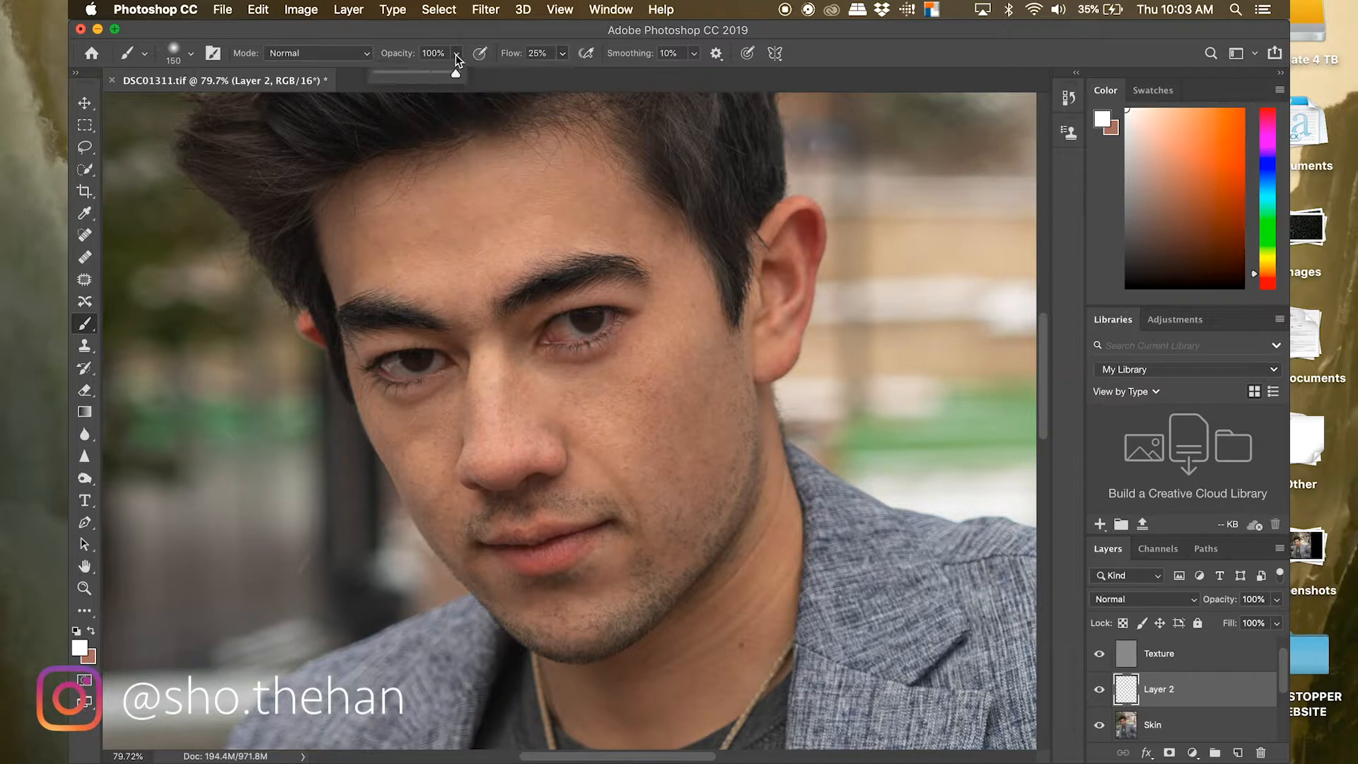
left_click_drag(456, 73, 392, 75)
key("Return")
left_click(360, 310)
key("super+z")
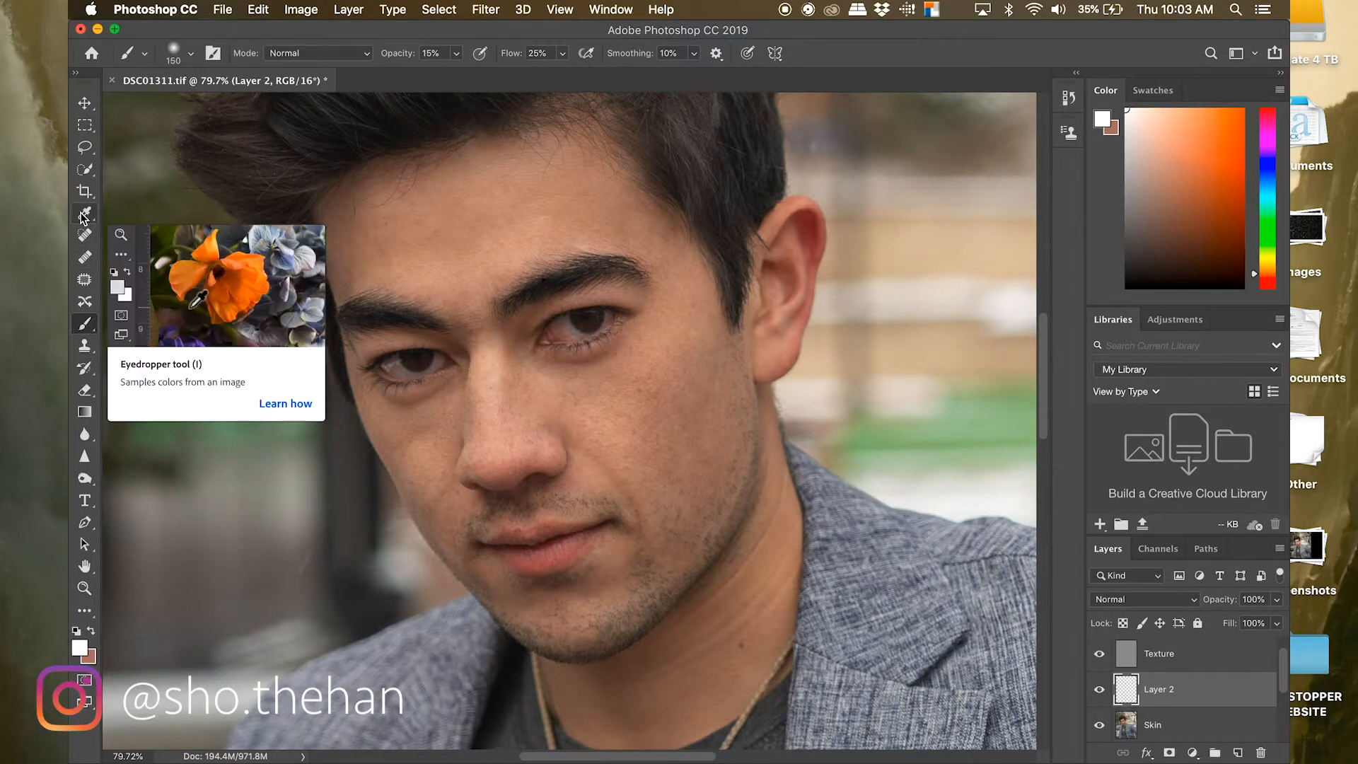
- Set the Eyedropper's sample size to 5 by 5 Average
left_click(84, 214)
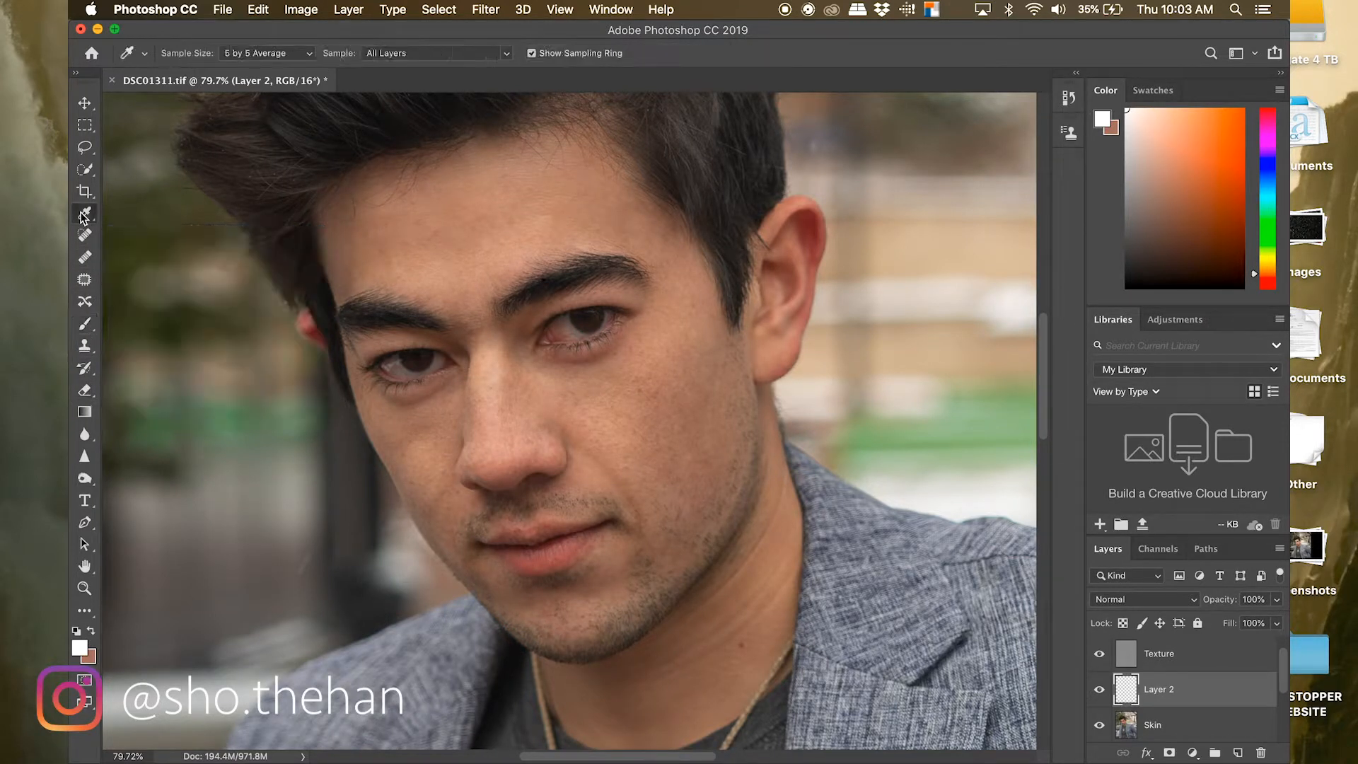
left_click(302, 55)
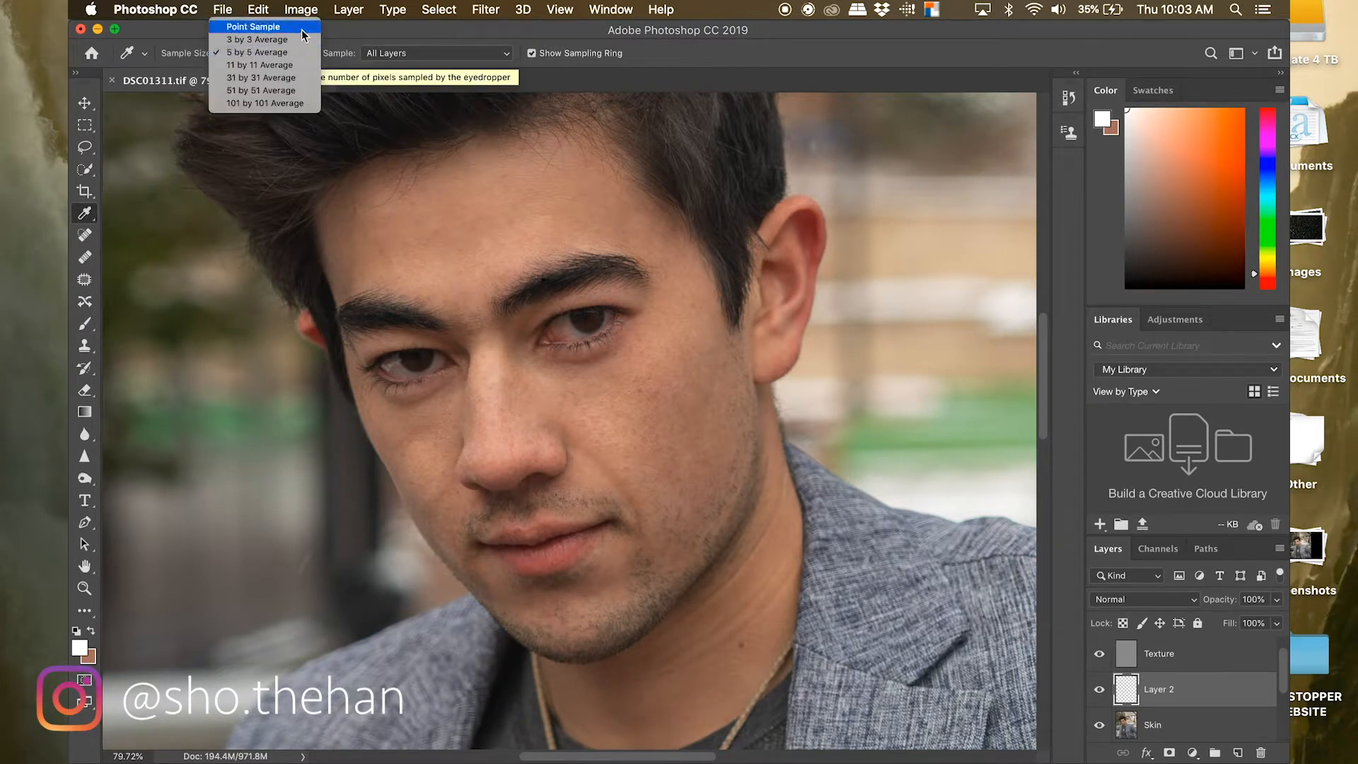
left_click(239, 52)
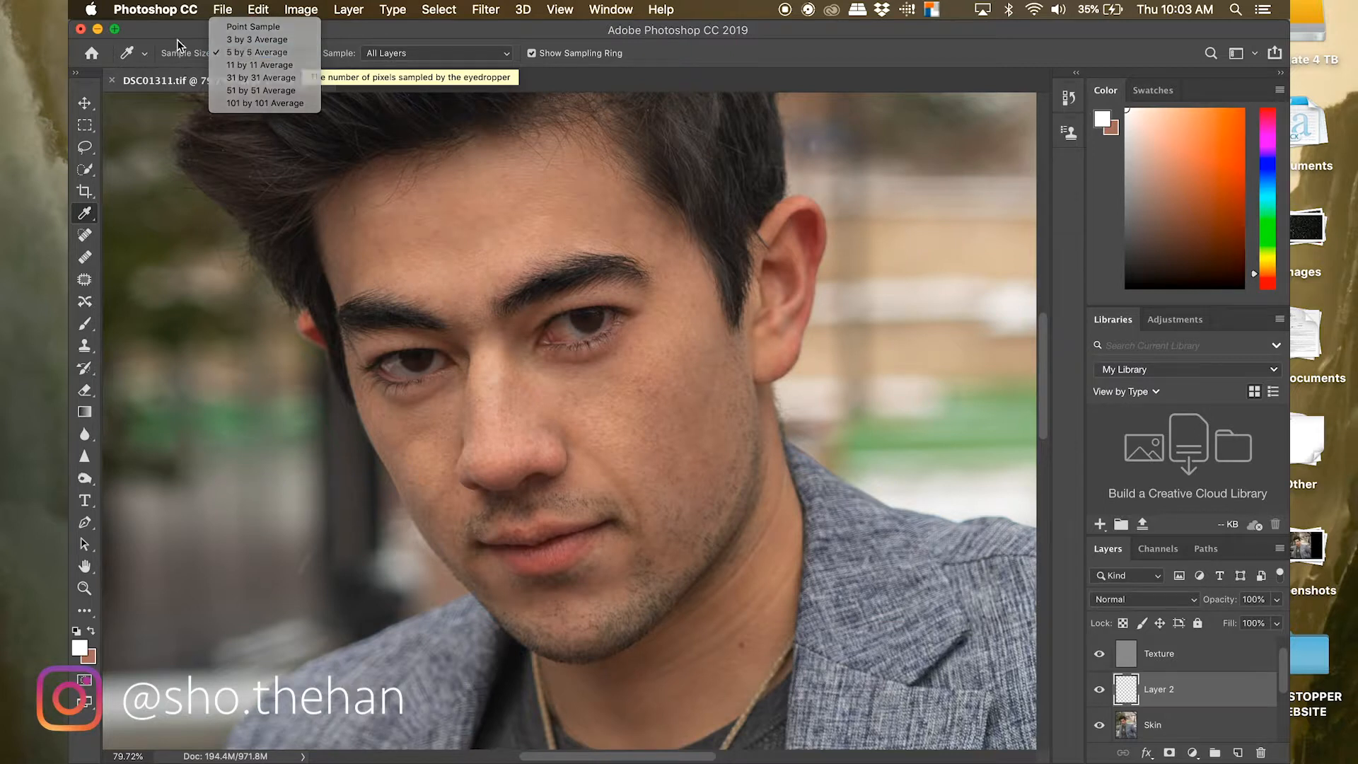
- Sample skin tones from the forehead and brush them over its uneven areas on the new layer, adjusting the brush size
left_click(85, 323)
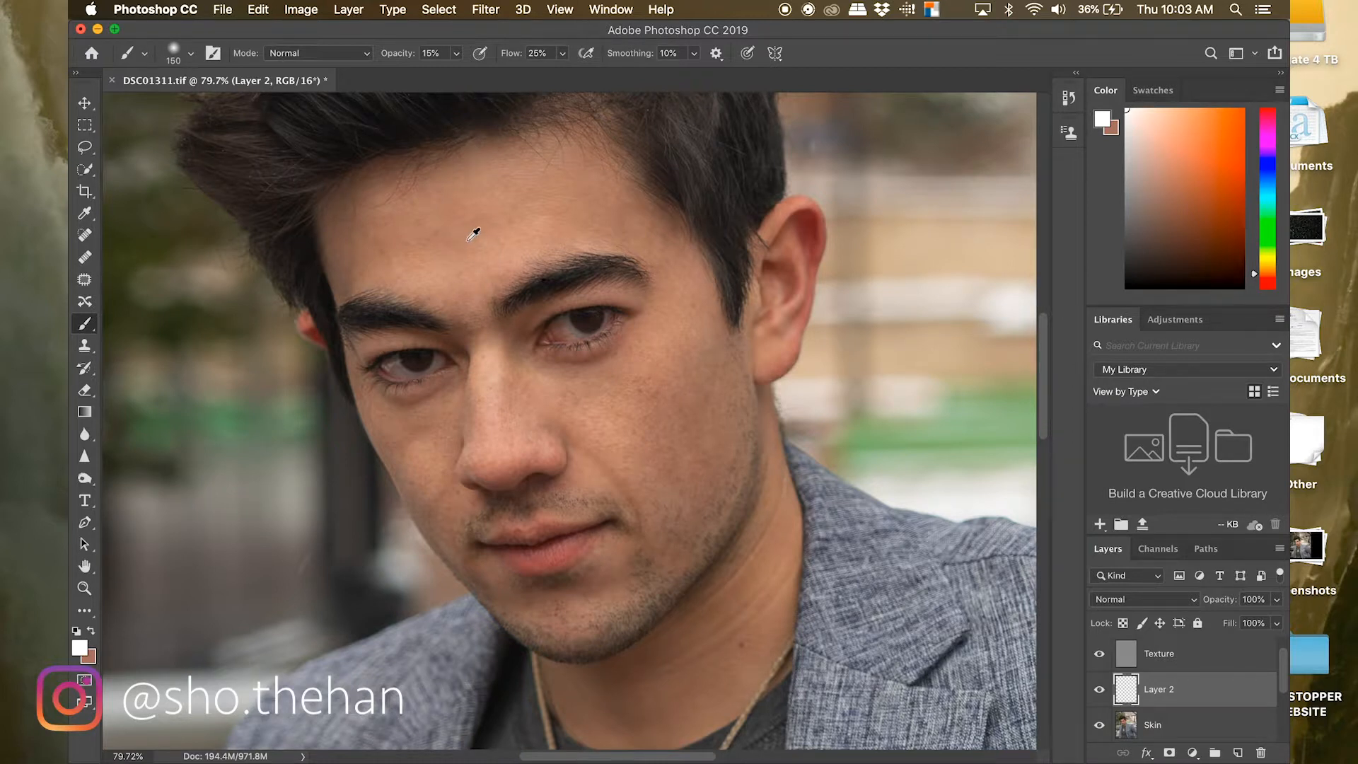
left_click(513, 214, "alt")
mouse_move(513, 214)
left_mouse_down()
mouse_move(553, 212)
mouse_move(538, 218)
left_mouse_up()
key("bracketright")
key("bracketright")
key("bracketright")
key("bracketright")
left_click(614, 217, "alt")
left_click(610, 216)
key("bracketleft")
key("bracketleft")
- Sample the bridge of the nose, reduce the brush to 125 pixels and paint over the skin between the eyebrows
mouse_move(423, 321)
left_mouse_down()
mouse_move(459, 321)
mouse_move(513, 393)
left_mouse_up()
left_click(512, 394, "alt")
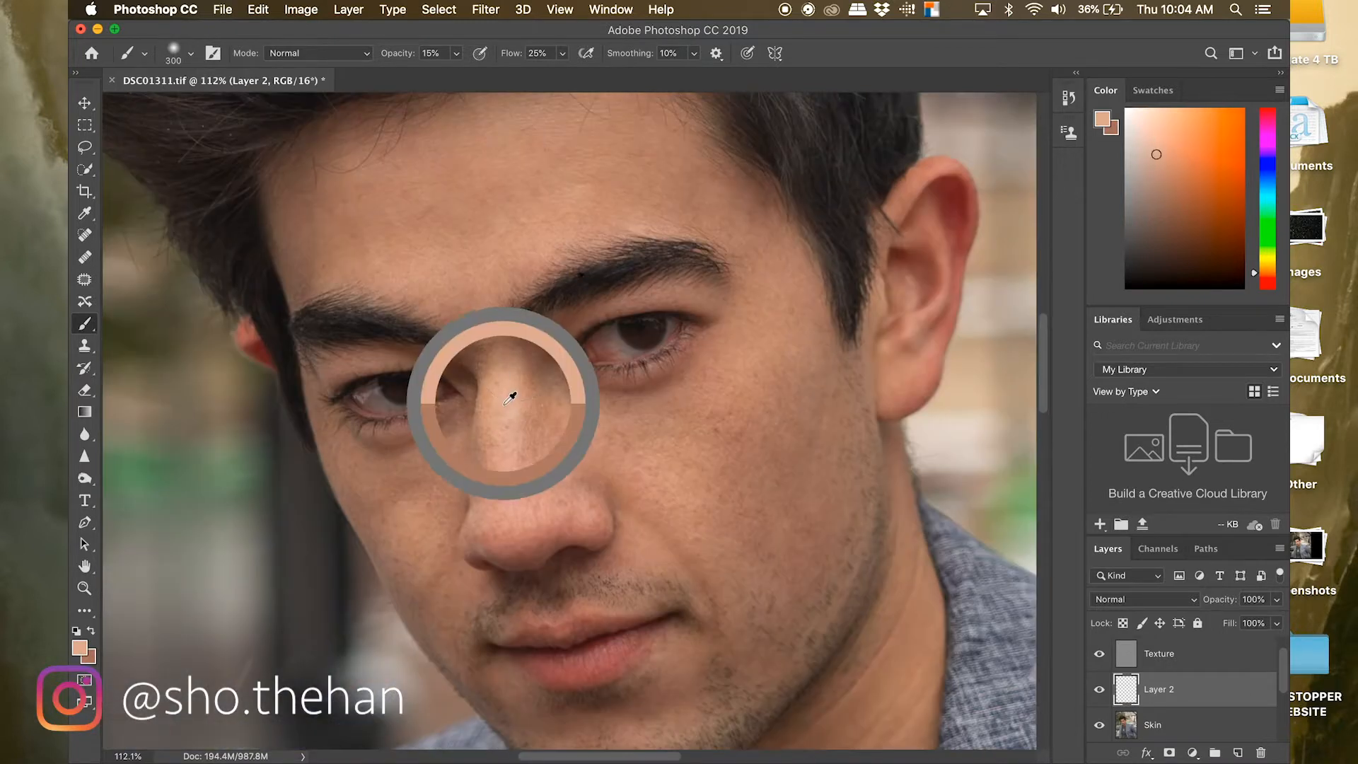
key("bracketleft")
key("bracketleft")
key("bracketleft")
key("bracketleft")
key("bracketleft")
mouse_move(493, 348)
left_mouse_down()
mouse_move(477, 358)
mouse_move(484, 348)
left_mouse_up()
- Even out the cheek nearest the visible ear with sampled skin tones and an enlarged brush
left_click(487, 245, "alt")
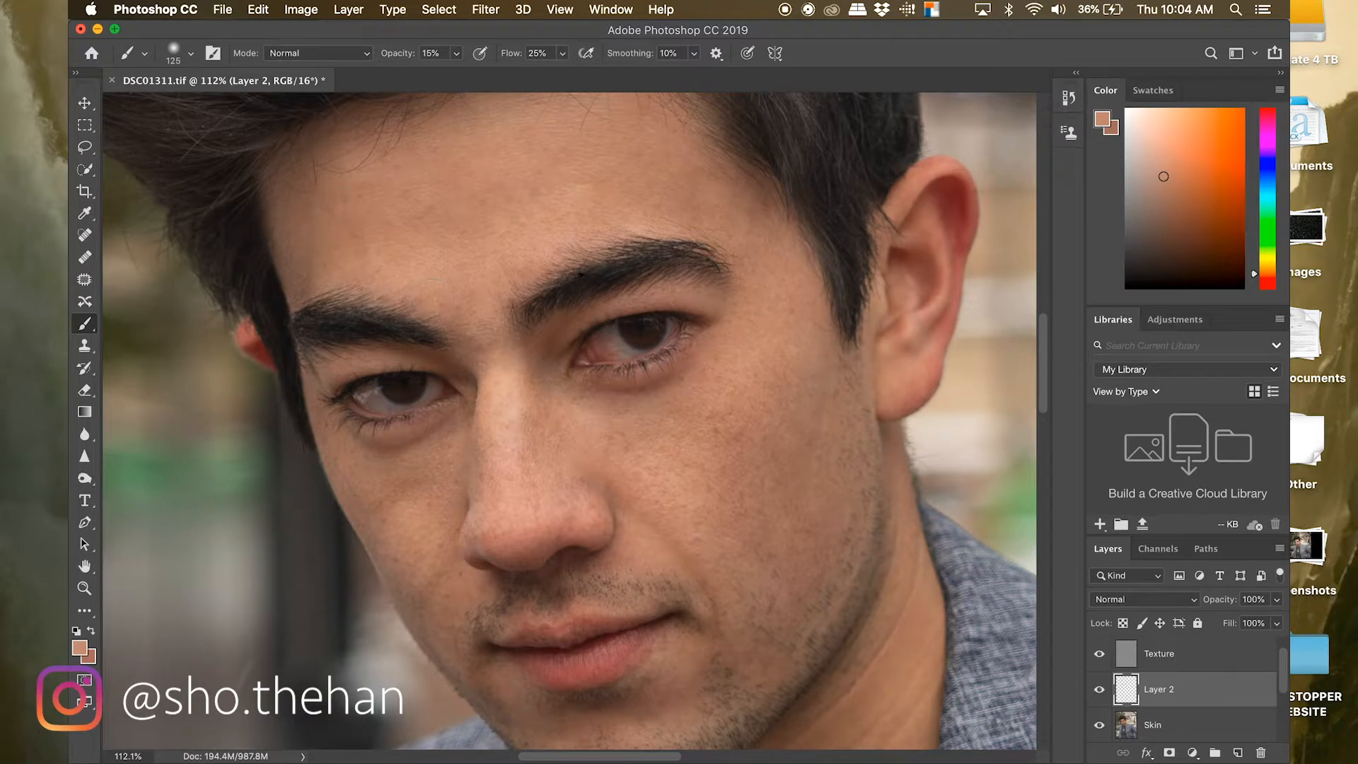
left_click(736, 461, "alt")
left_click(819, 384, "alt")
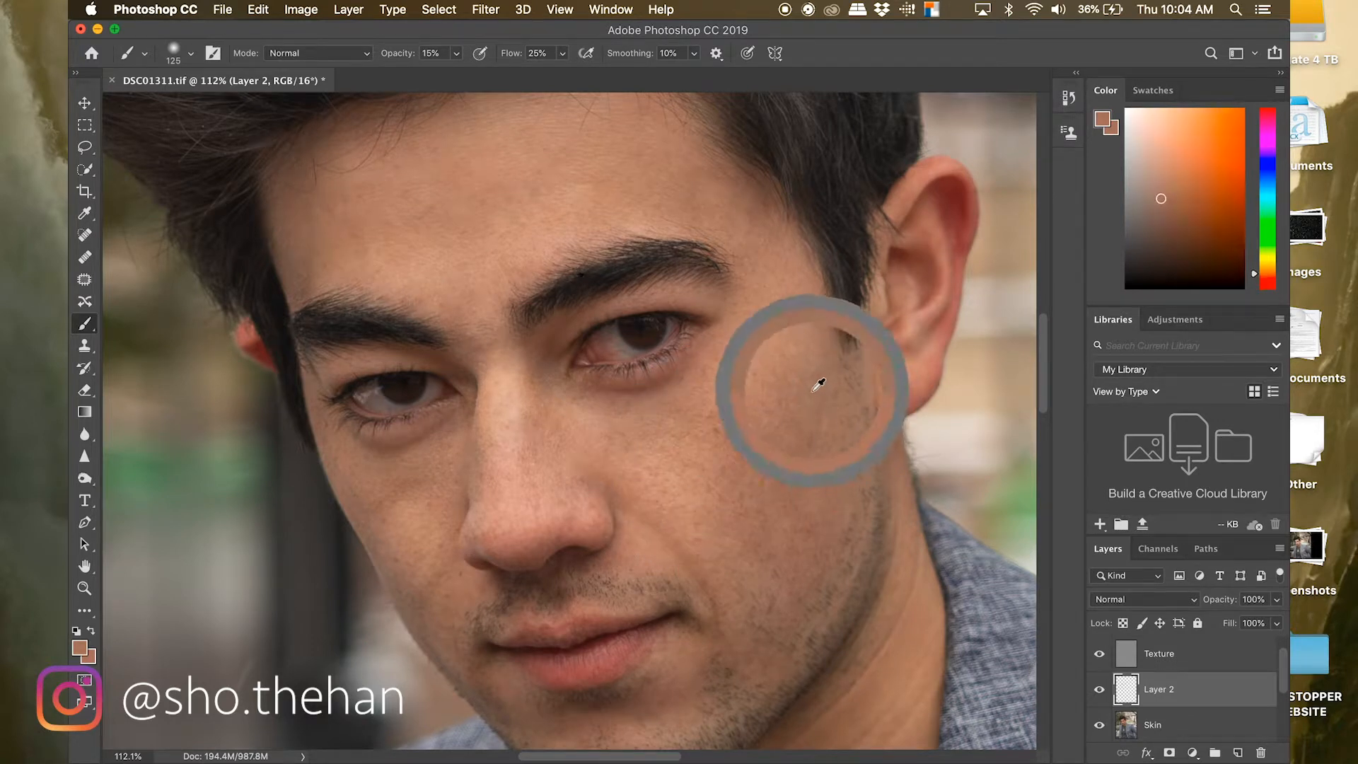
key("bracketright")
key("bracketright")
key("bracketright")
key("bracketright")
key("bracketright")
left_click(676, 484, "alt")
- Blend sampled skin tones over the nose and the cheek farther from the visible ear, reducing the brush to 90 pixels
left_click(531, 430, "alt")
key("bracketleft")
key("bracketleft")
key("bracketleft")
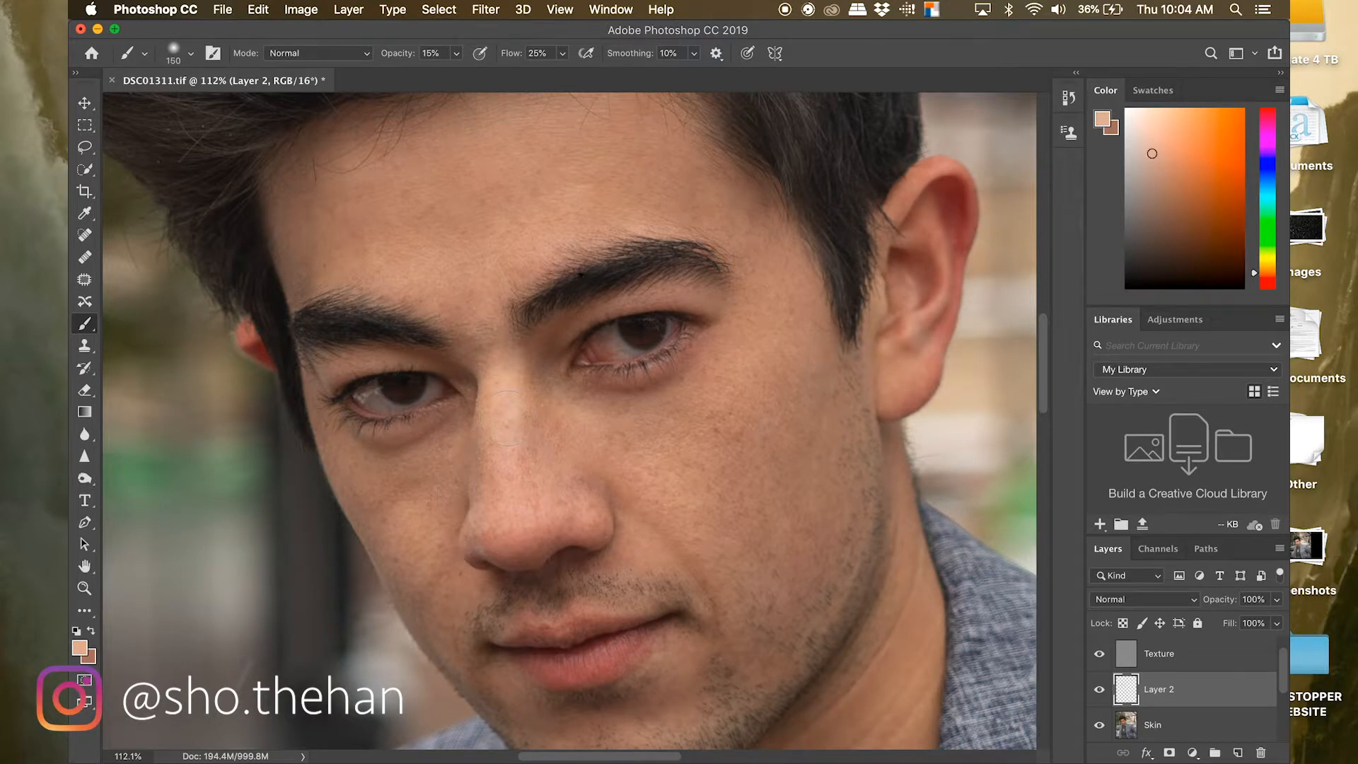
scroll(500, 496, "down", 5)
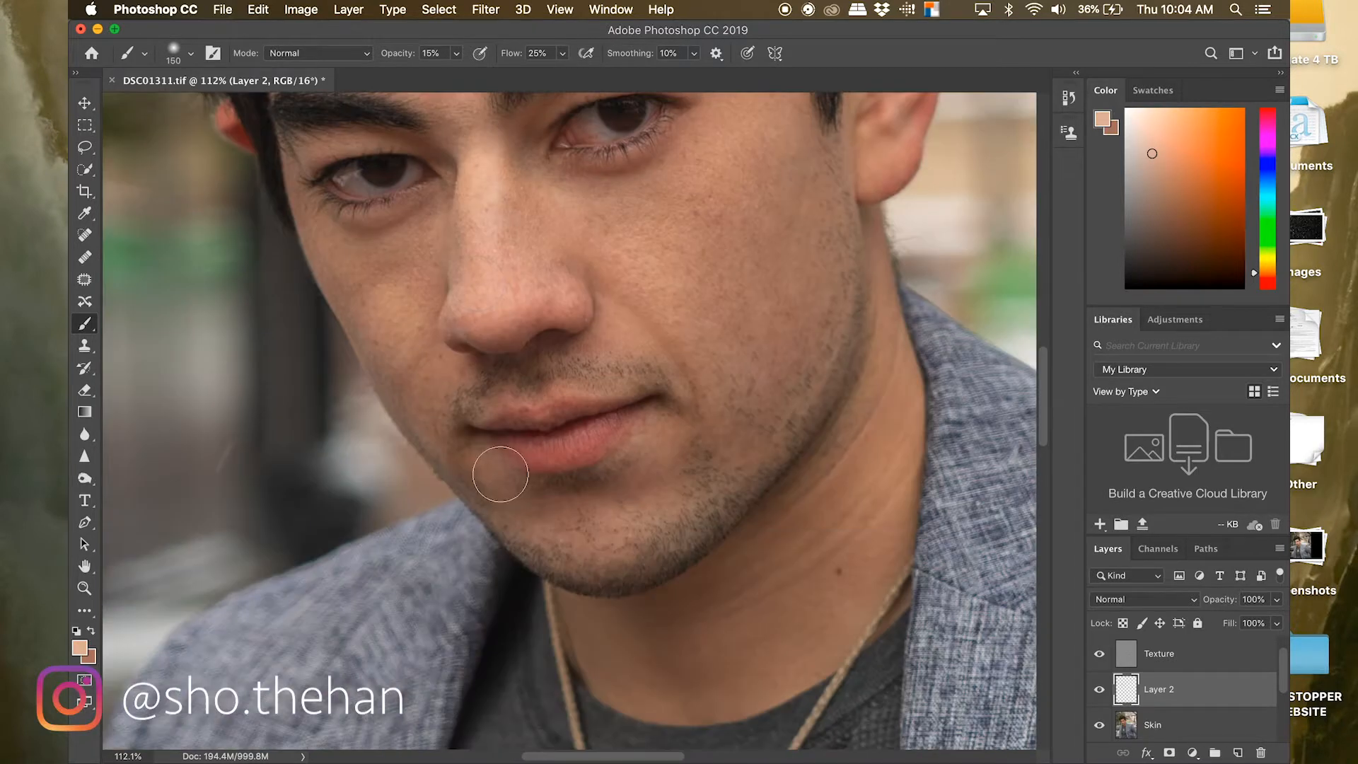
left_click(400, 313, "alt")
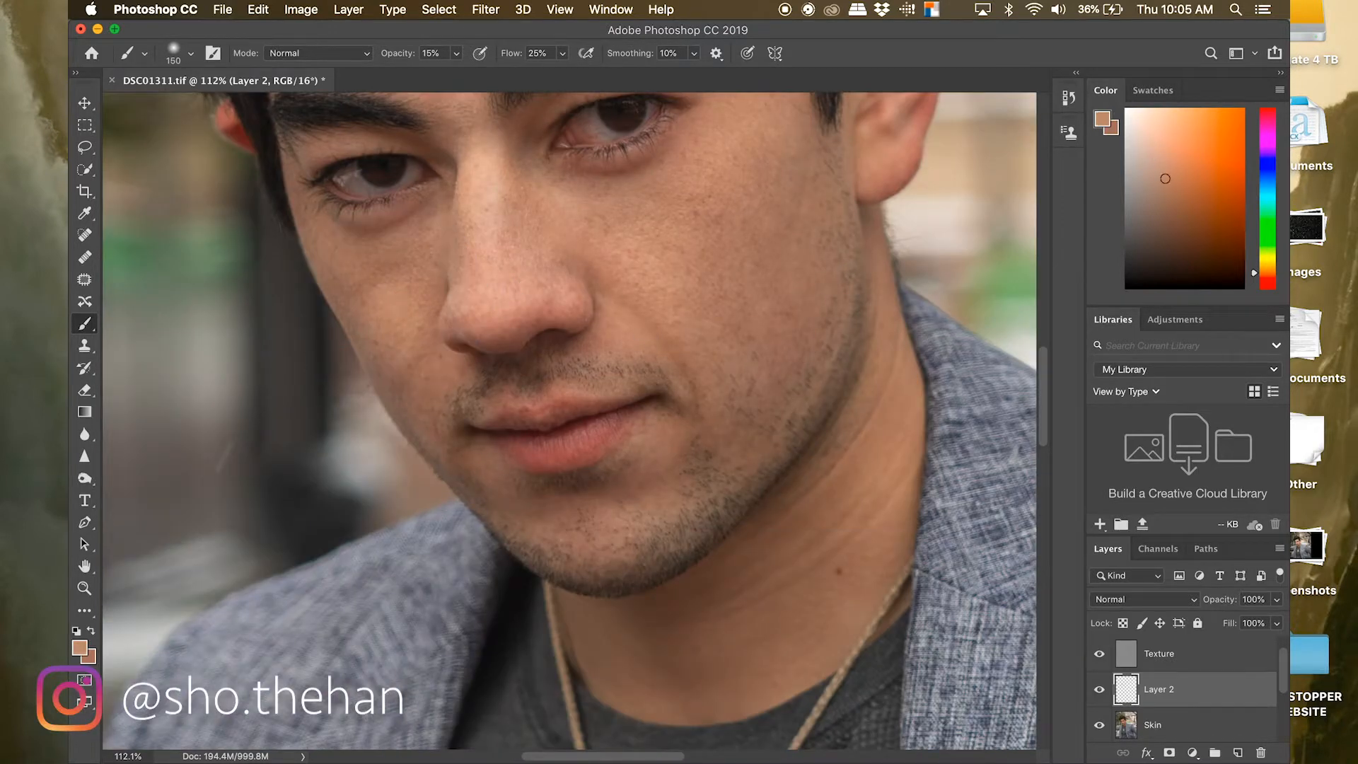
key("bracketleft")
key("bracketleft")
key("bracketleft")
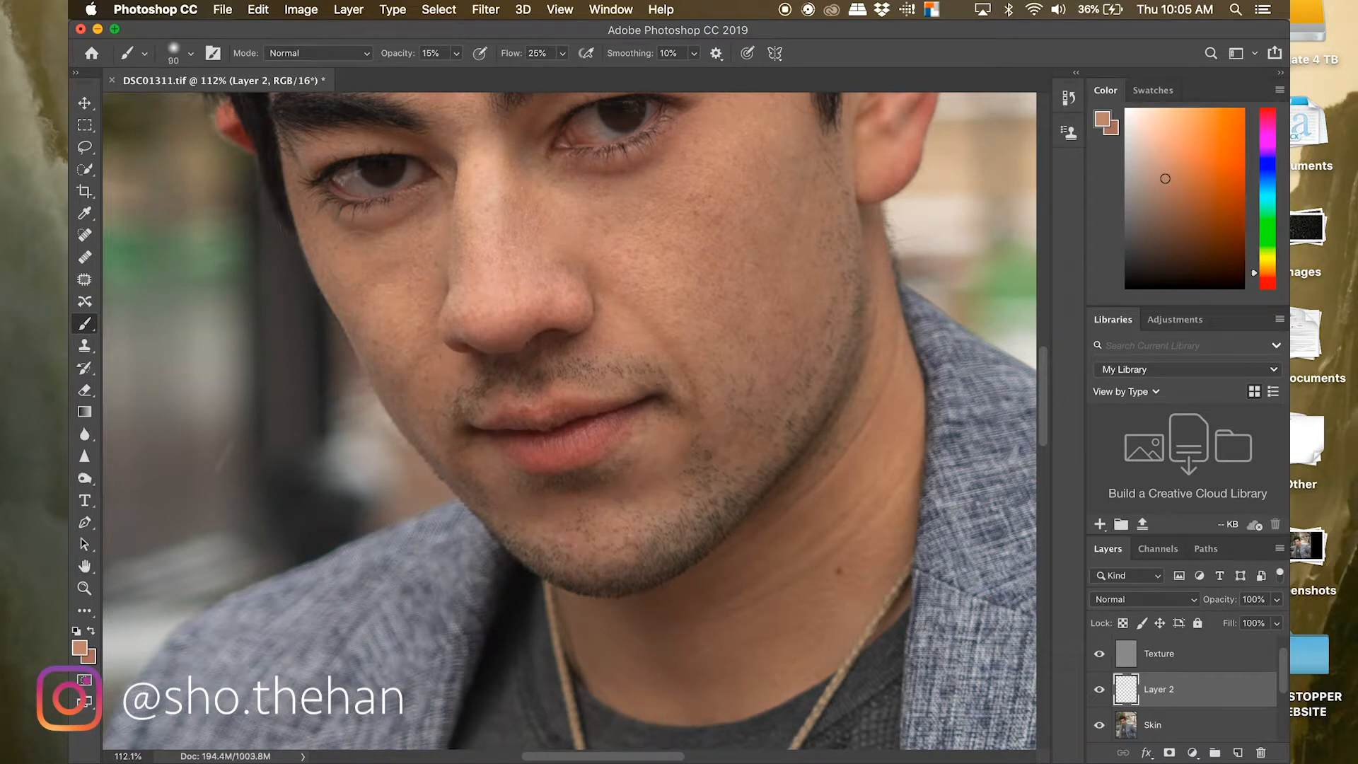
- Sample the cheek's skin tone below the visible ear and touch up the surrounding skin with a 70-pixel brush
scroll(569, 421, "down", 3)
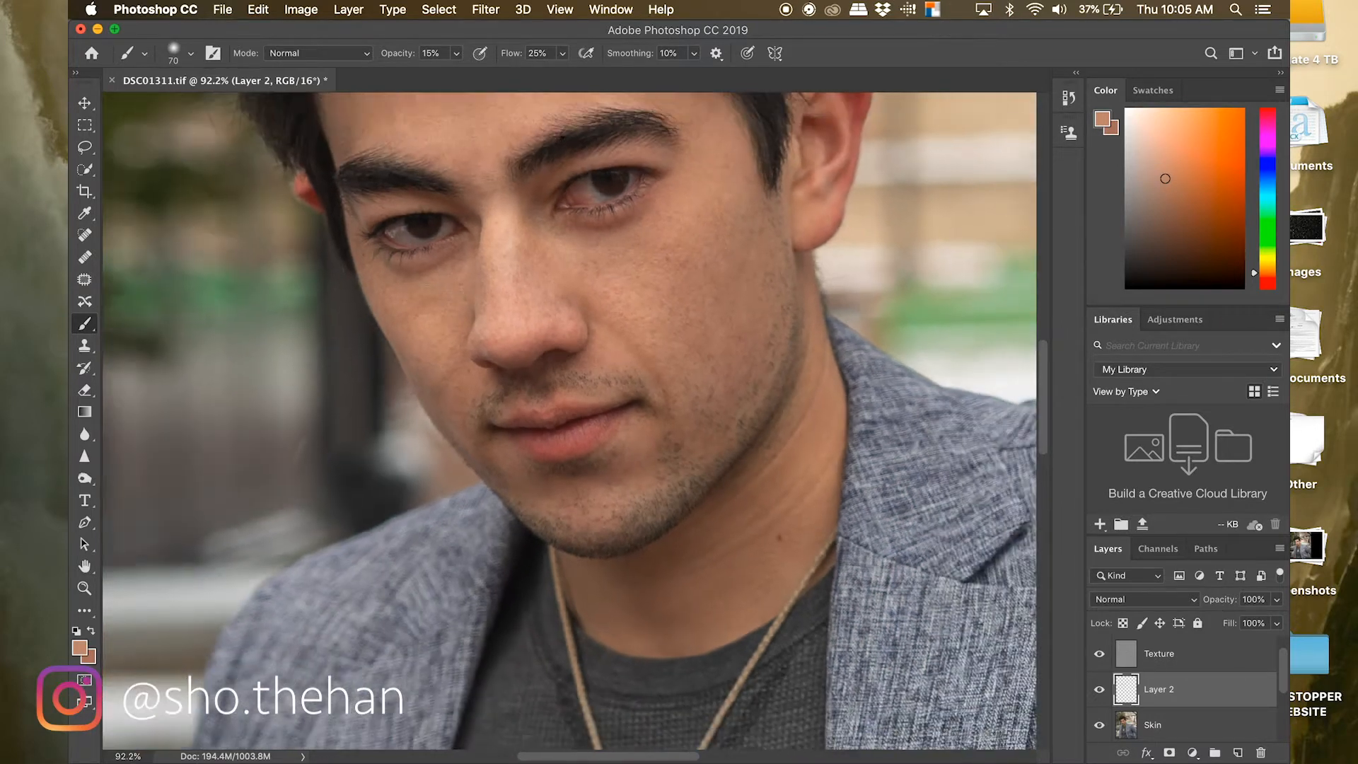
scroll(662, 572, "down", 3)
scroll(662, 571, "down", 2)
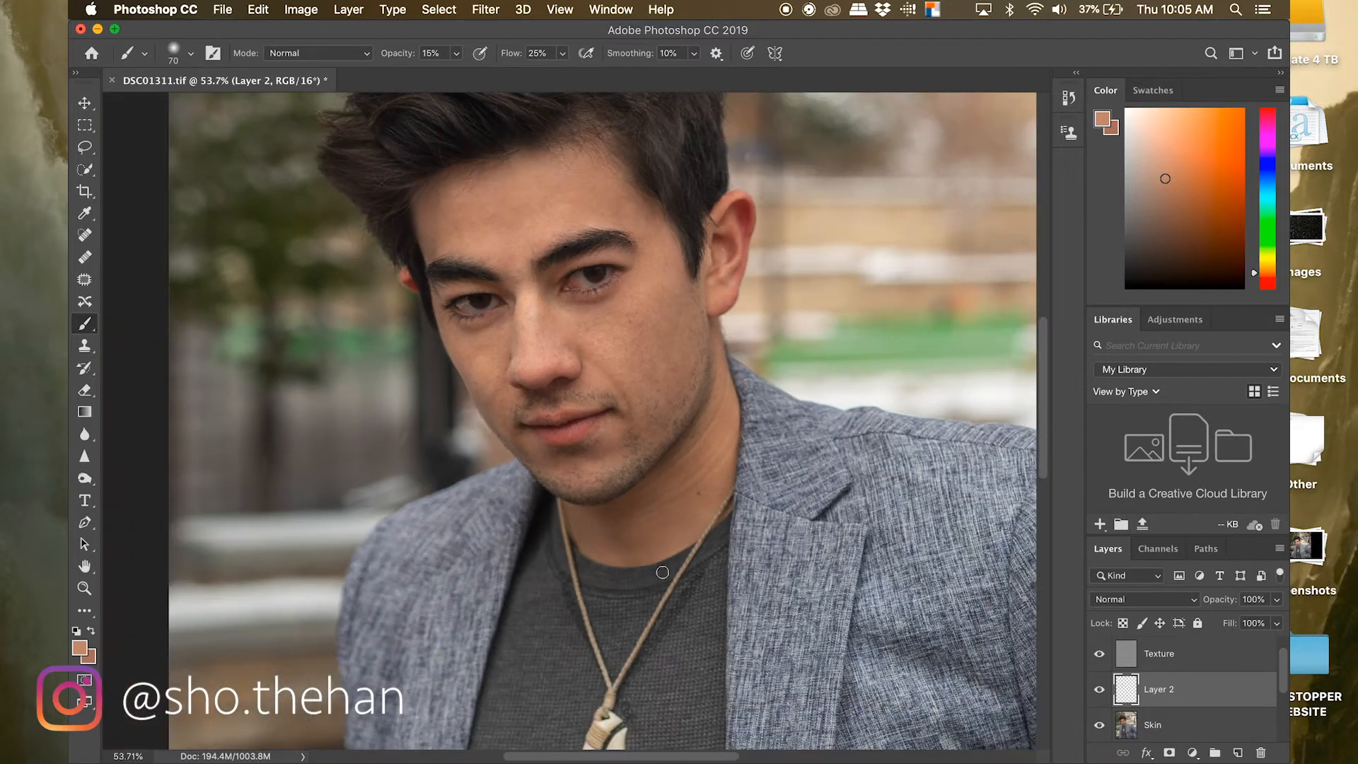
scroll(537, 384, "up", 3)
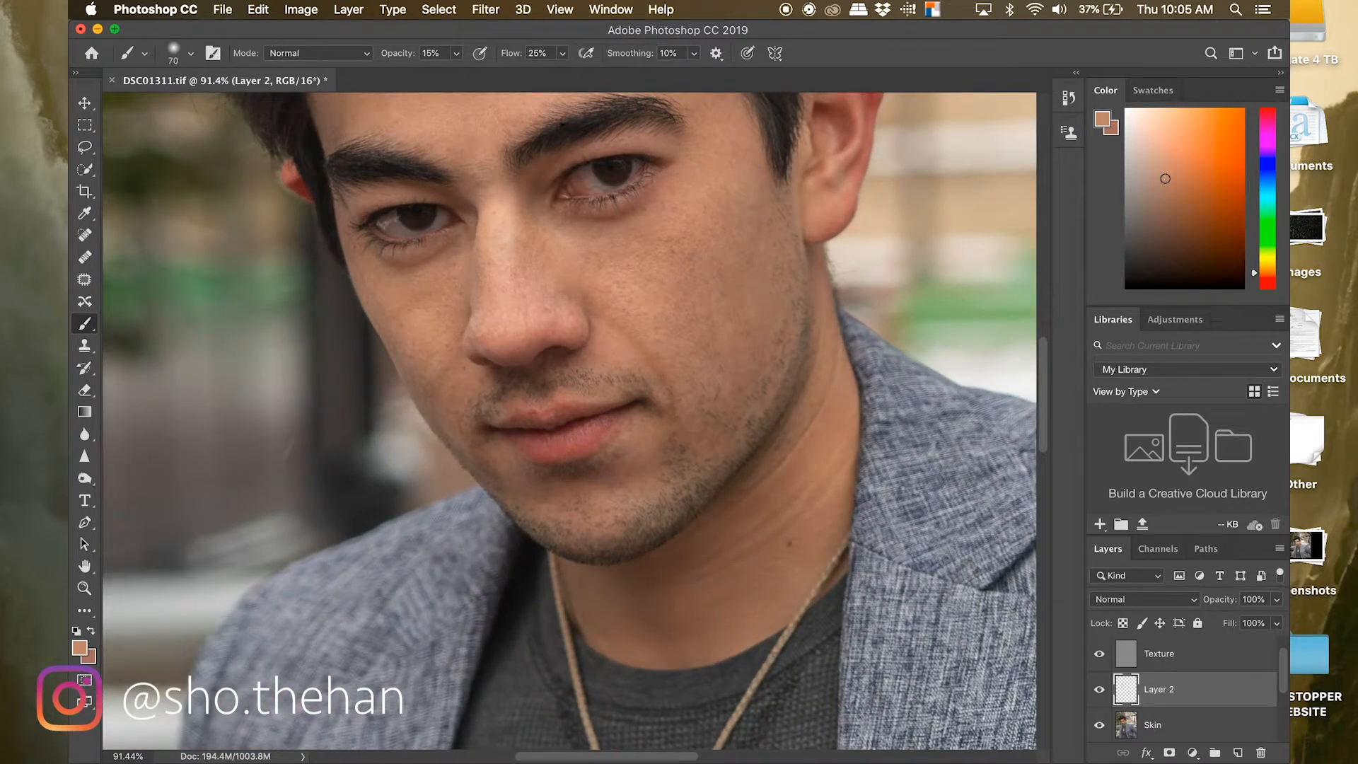
left_click(758, 292, "alt")
scroll(706, 397, "down", 5)
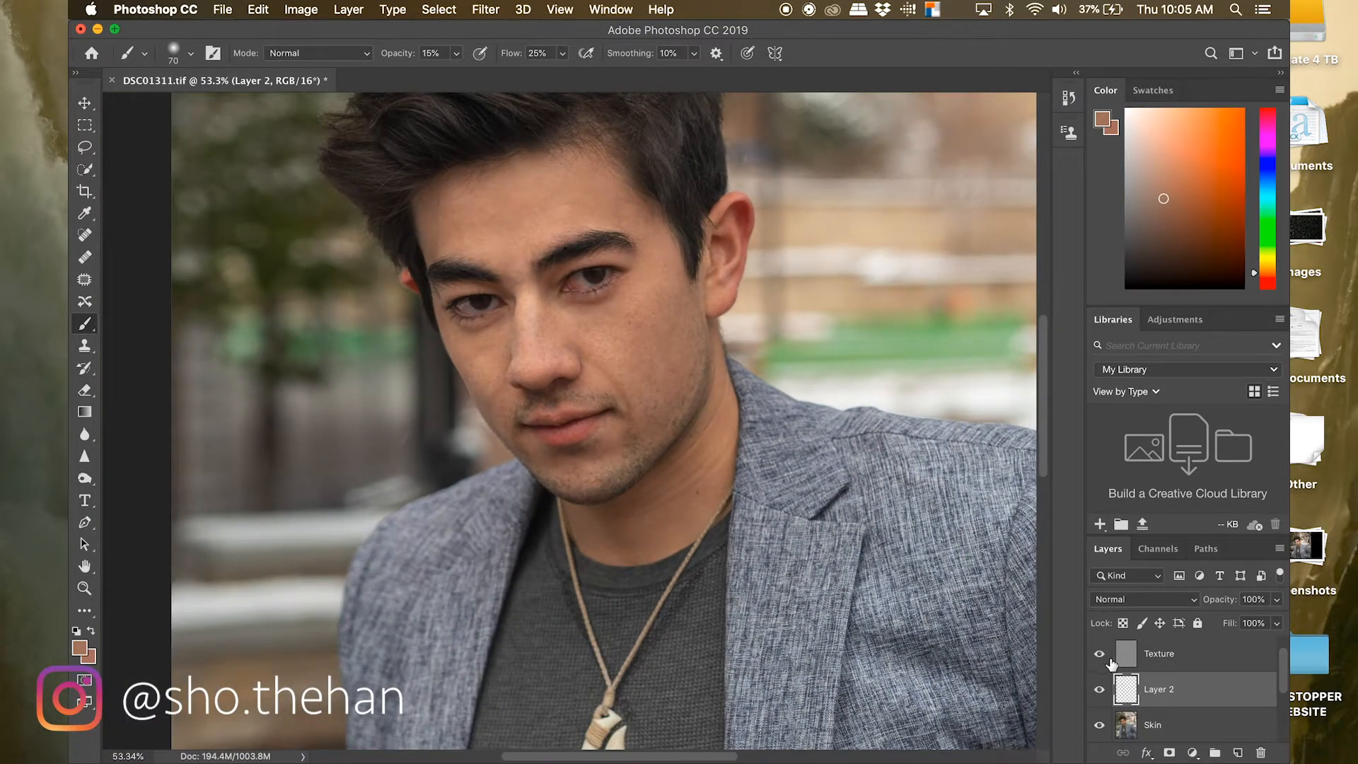
- Group the Texture, Layer 2 and Skin layers and name the group Texture
left_click(1203, 671)
left_click(1204, 724, "shift")
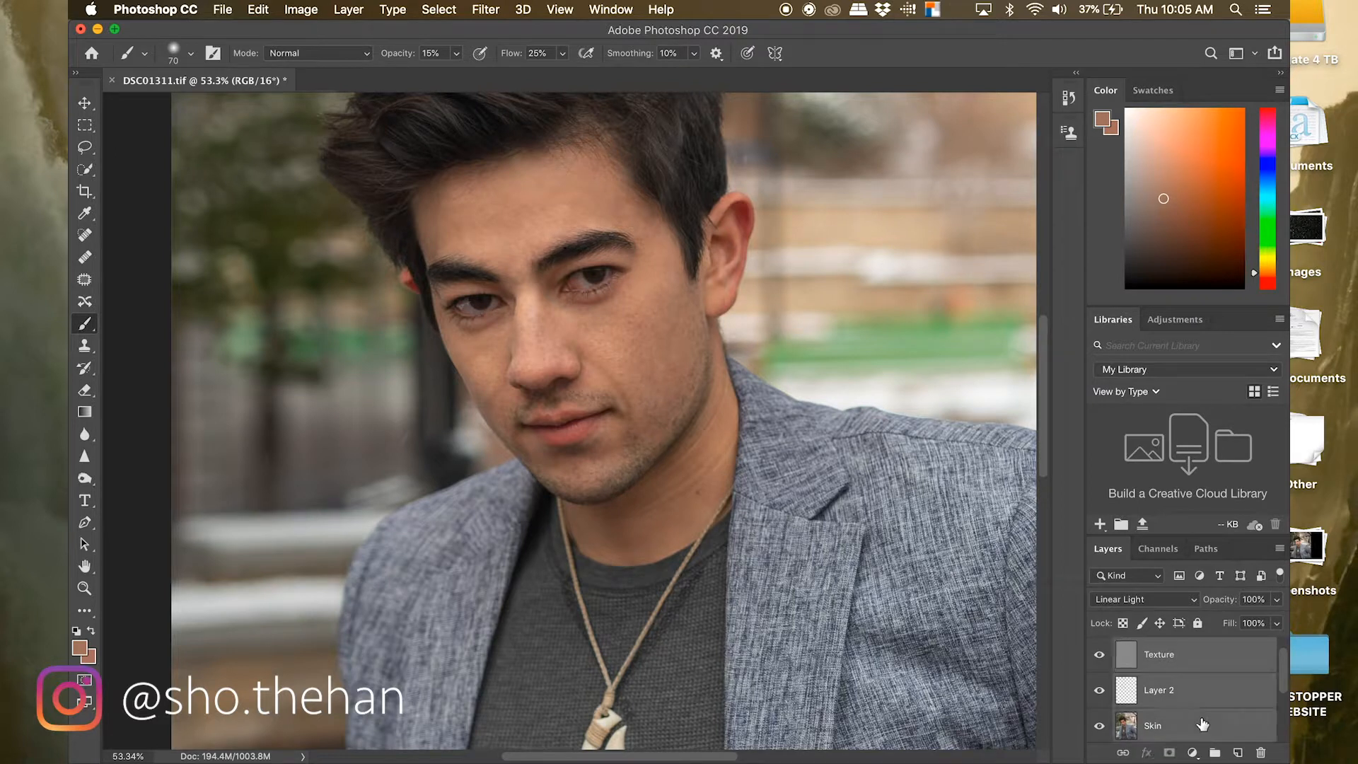
right_click(1195, 699)
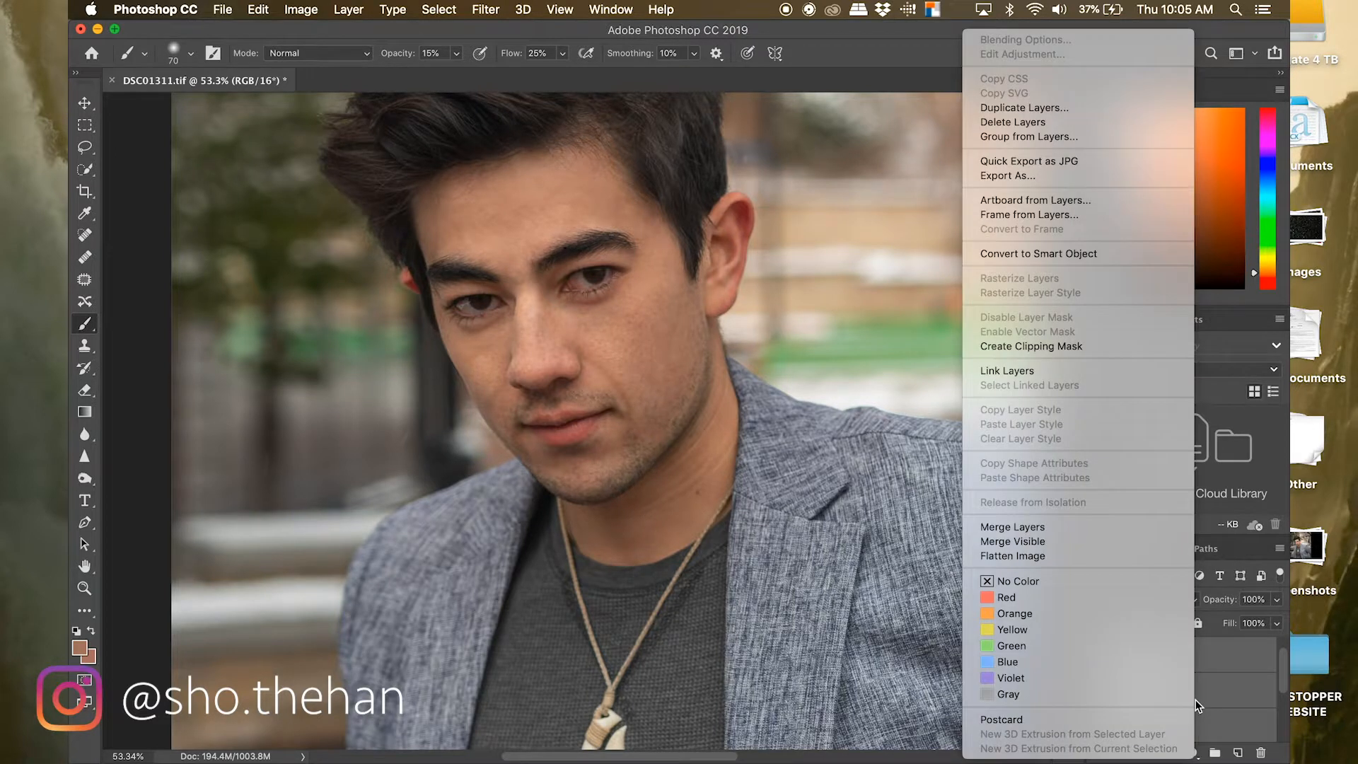
left_click(1060, 139)
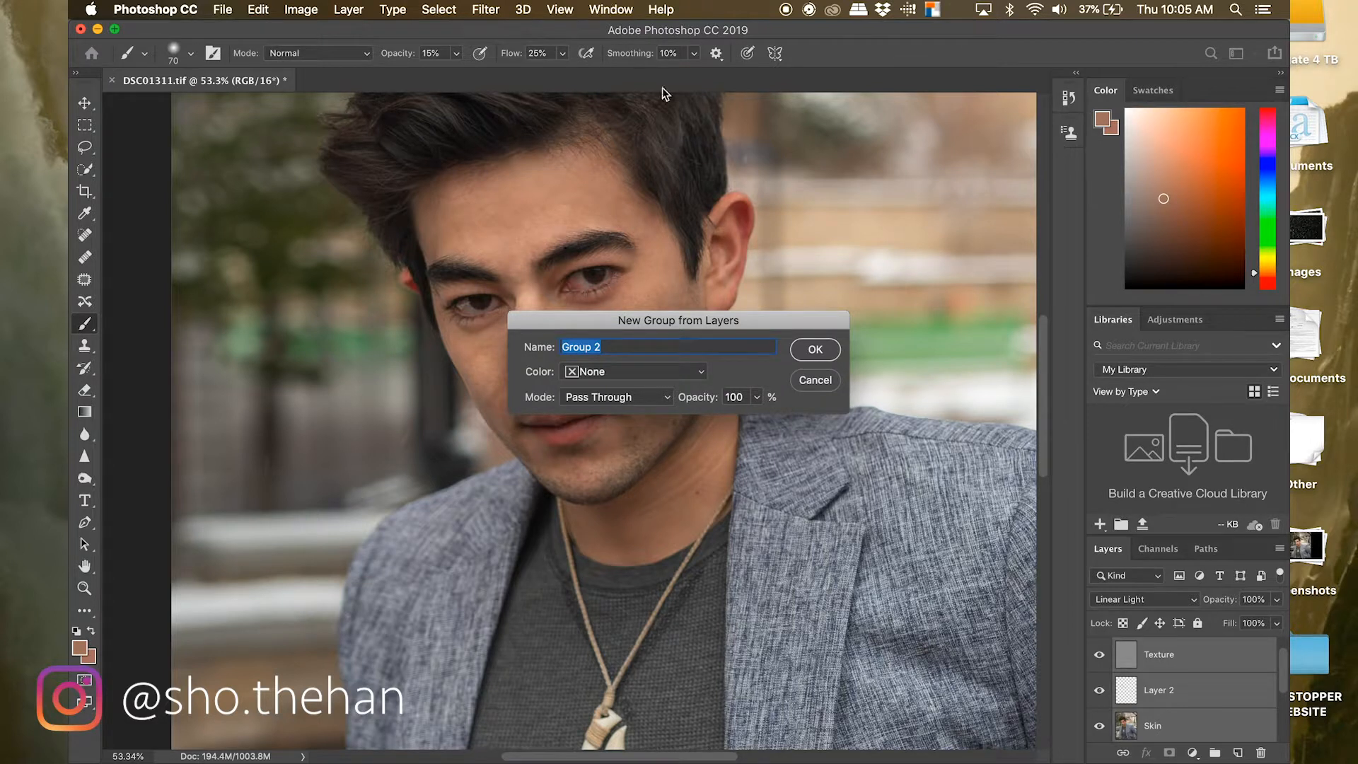
left_click(814, 350)
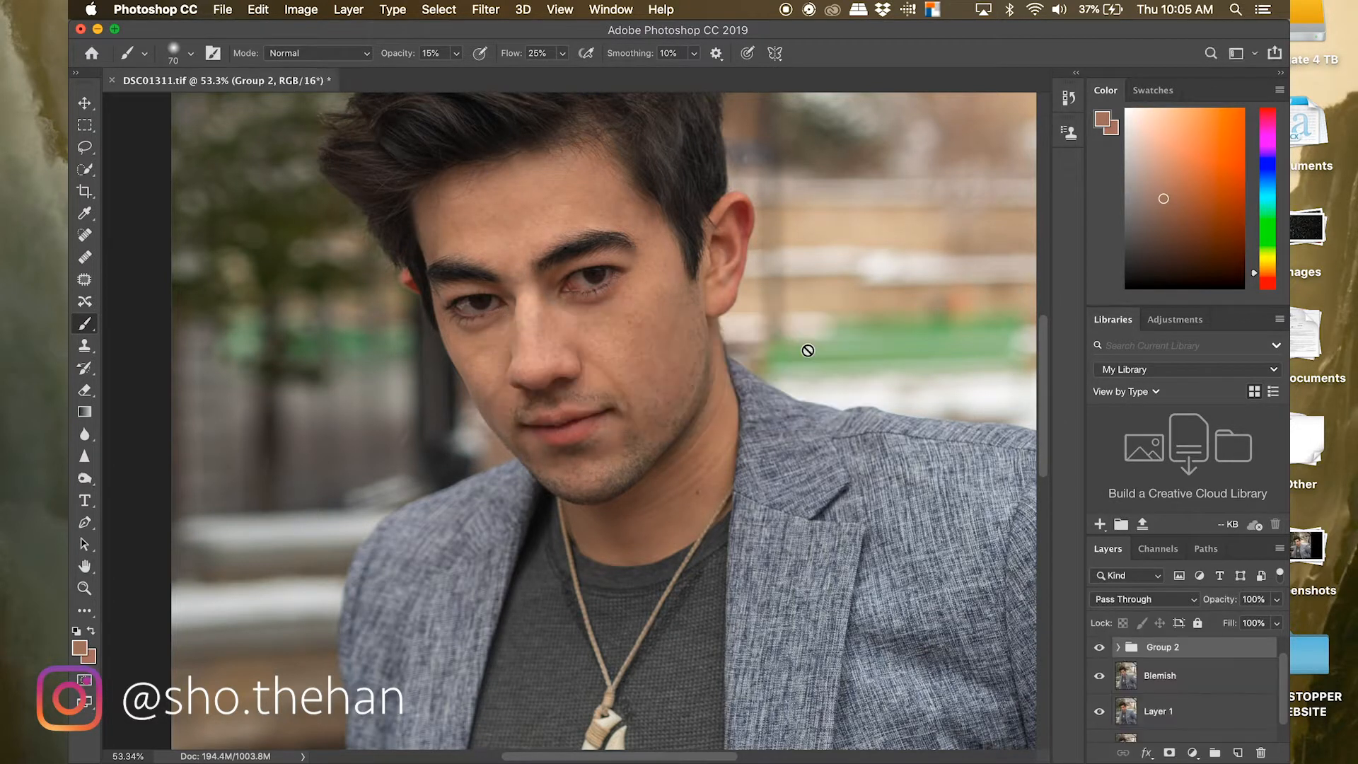
double_click(1161, 647)
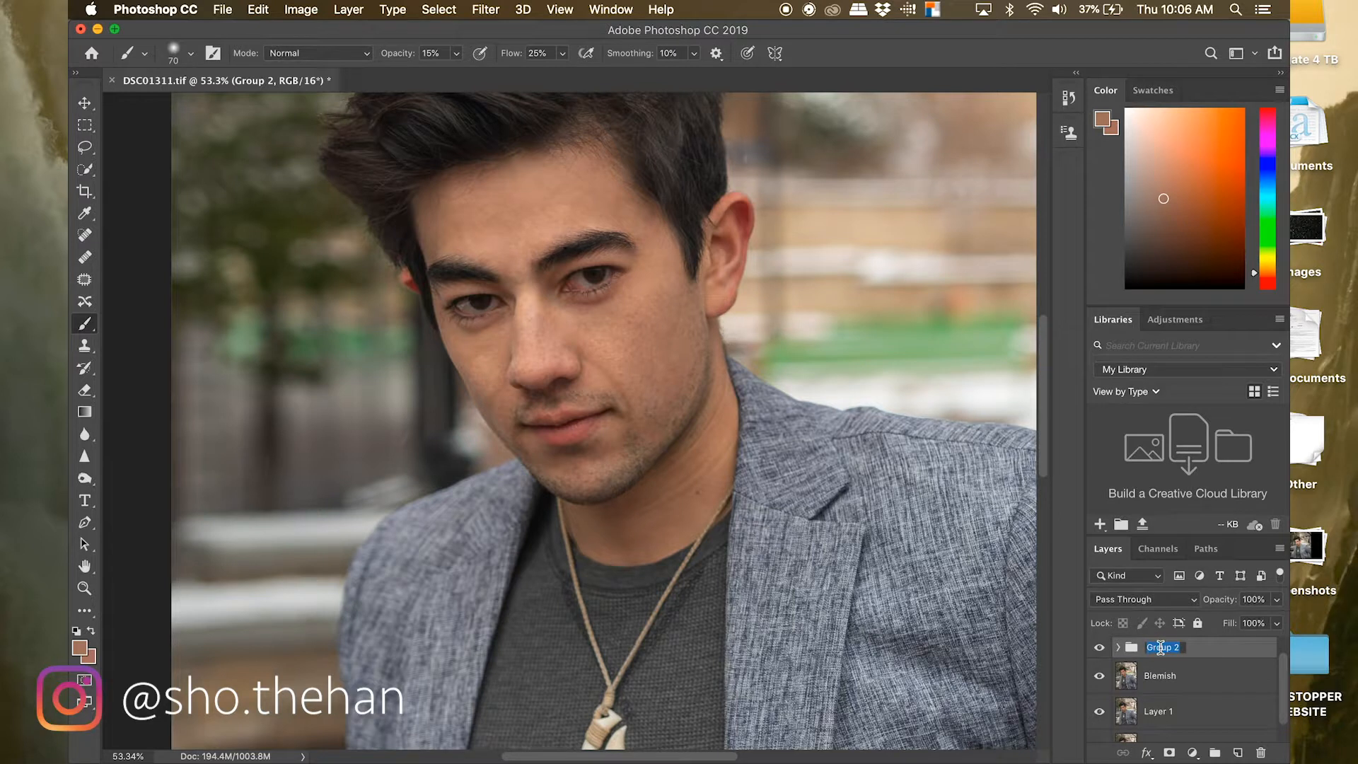
type("Texture")
key("Return")
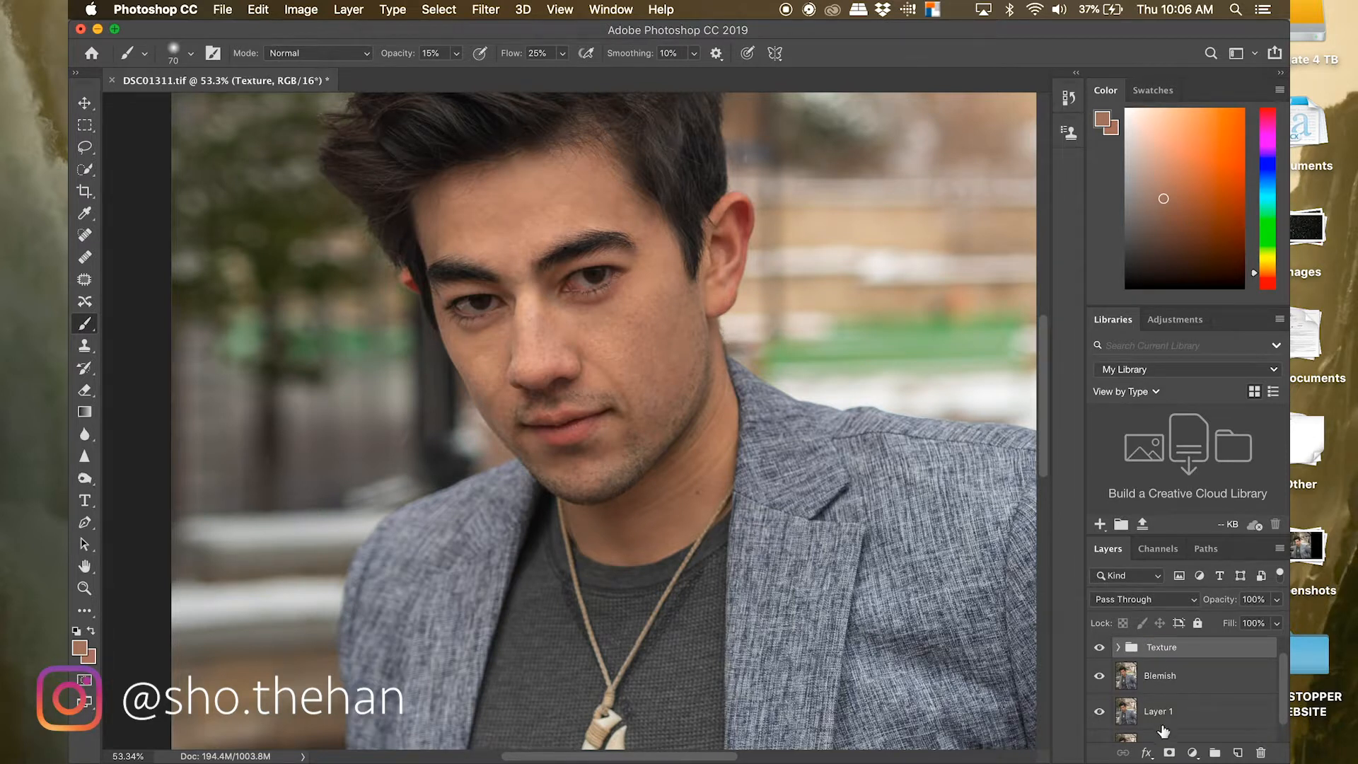
- Compare the portrait with and without the Texture group to examine the skin smoothing
mouse_move(1179, 761)
scroll(669, 406, "up", 3)
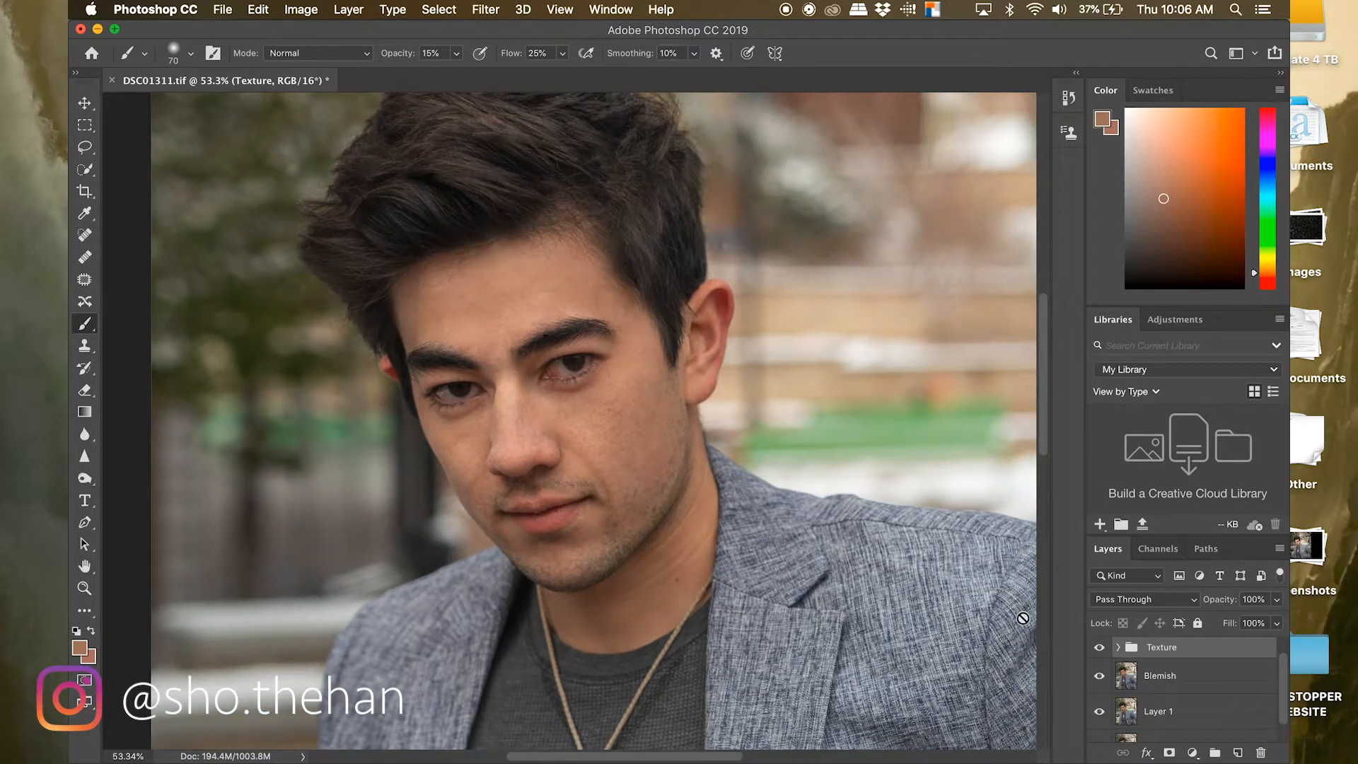
left_click(1099, 649)
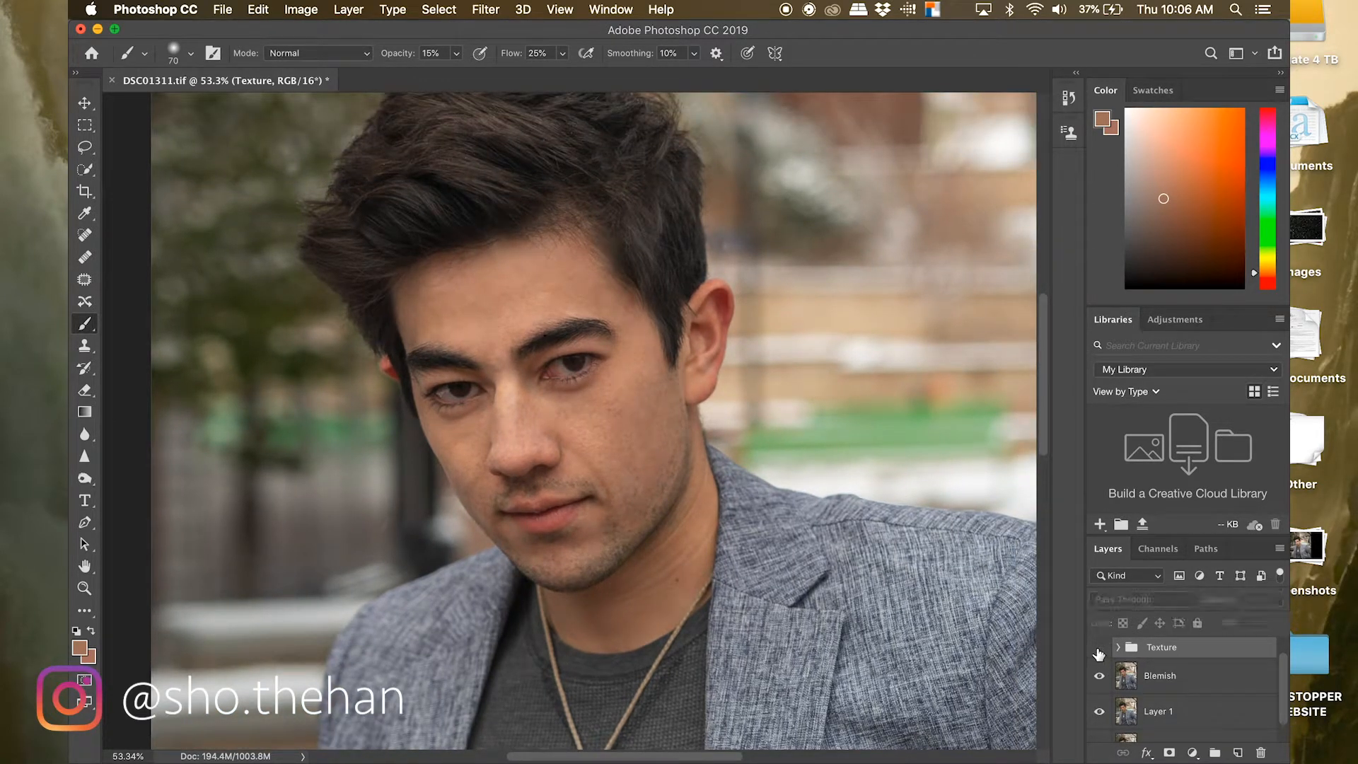
left_click(1098, 648)
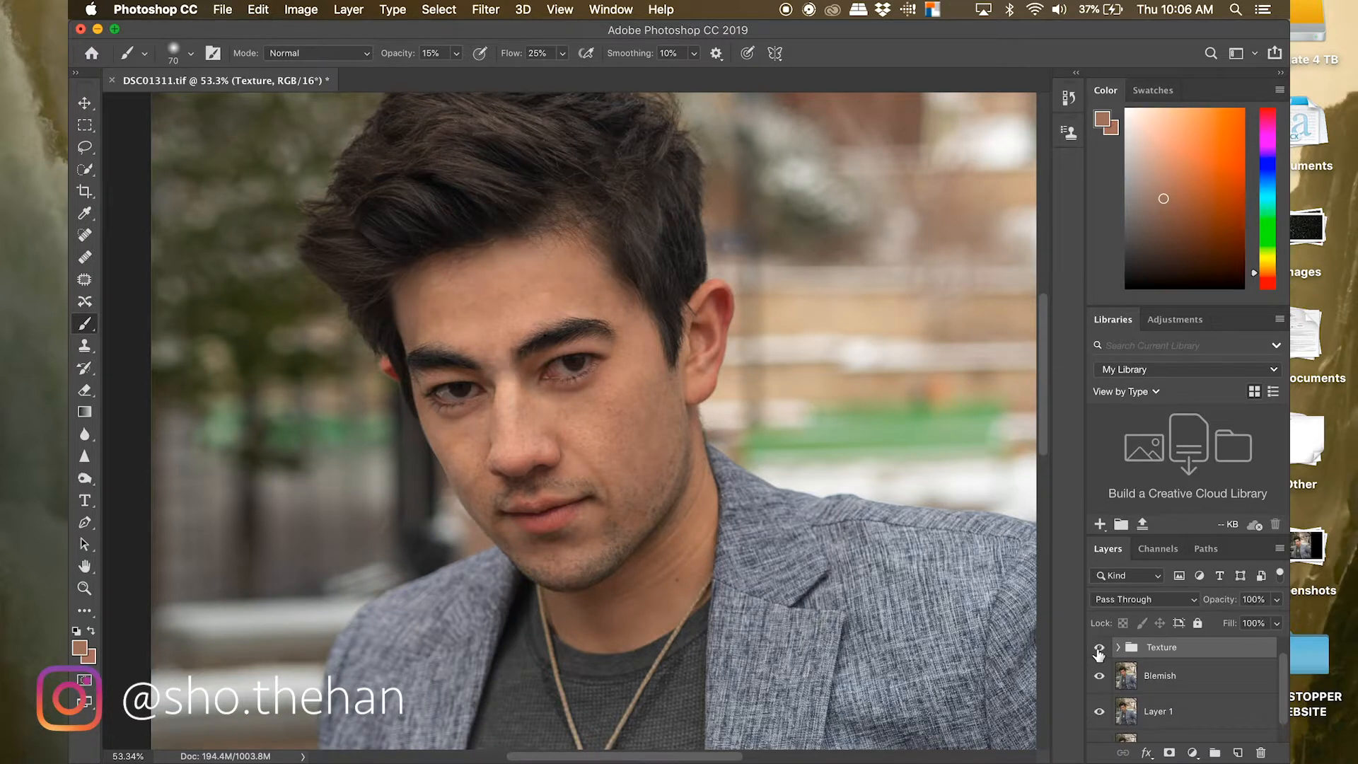
left_click(1099, 648)
left_click(1099, 649)
left_click(1098, 648)
left_click(1099, 649)
left_click(1098, 649)
left_click(1098, 649)
- Stamp all visible layers into a new layer above the Texture group and name it Frequency
scroll(1197, 719, "up", 2)
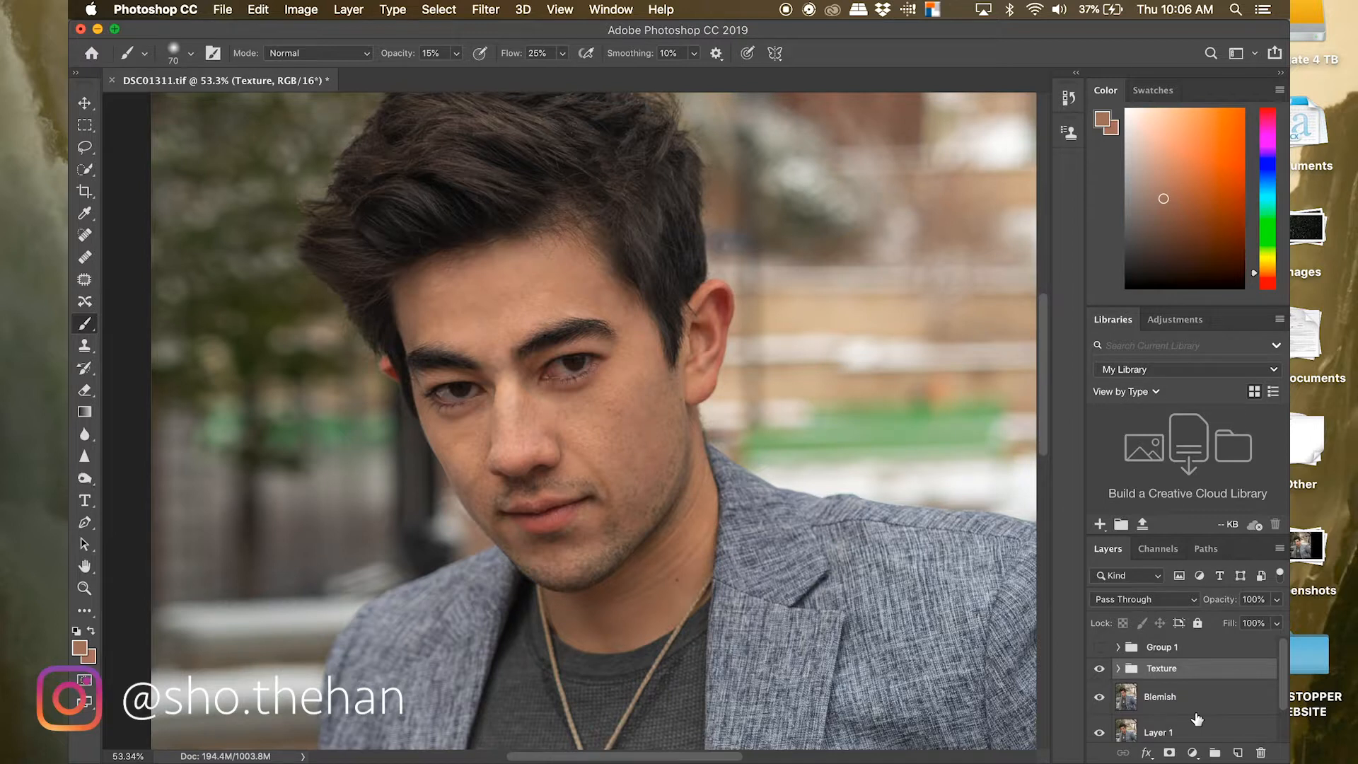
left_click_drag(1197, 719, 1195, 709)
key("alt+shift+super+e")
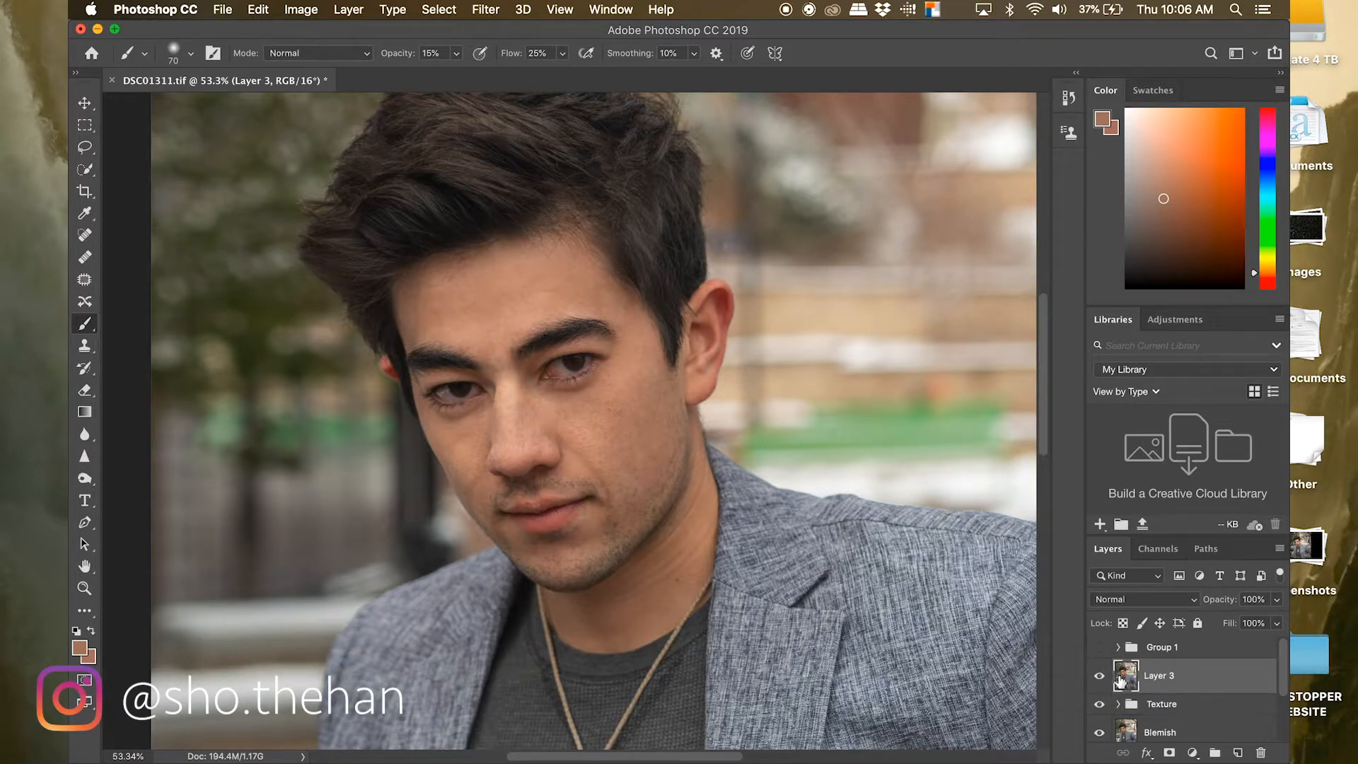
double_click(1162, 675)
type("H")
key("BackSpace")
type("Frequen")
type("cy")
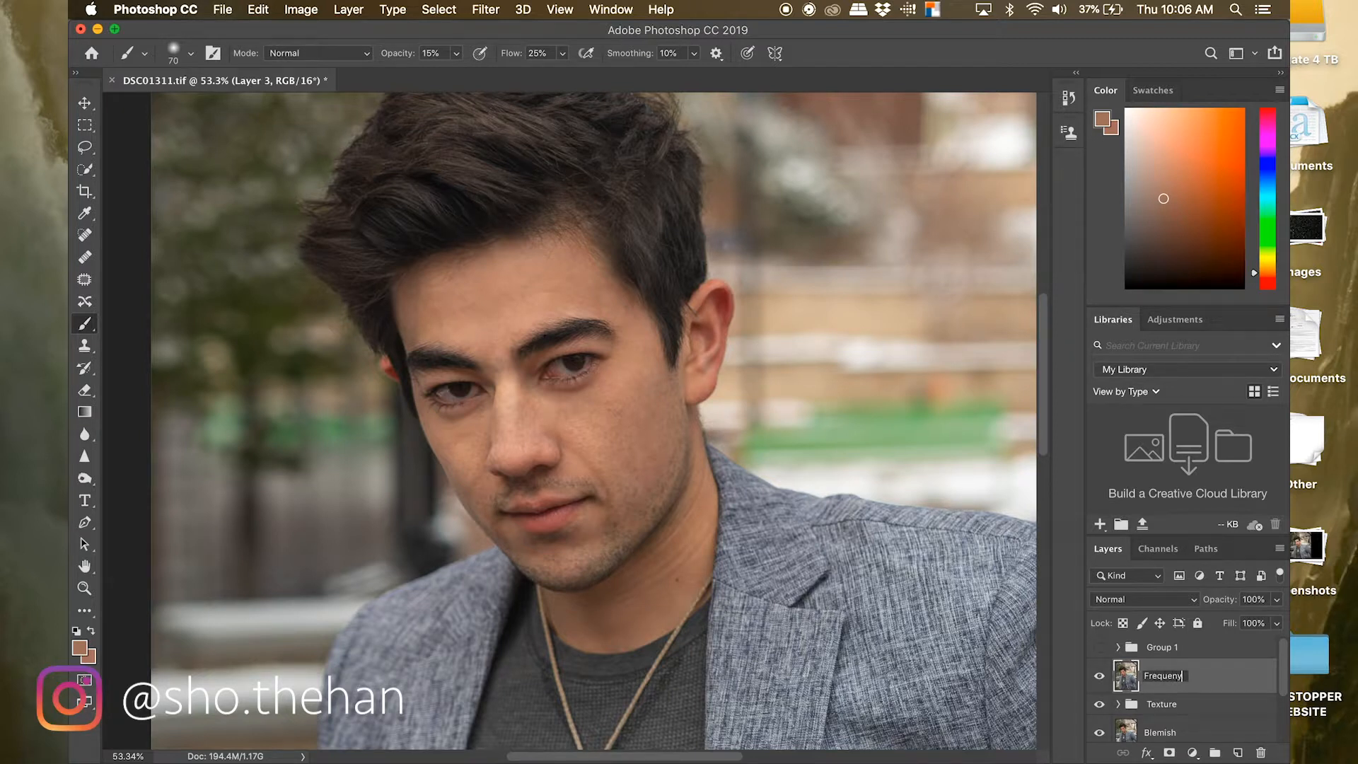
key("Return")
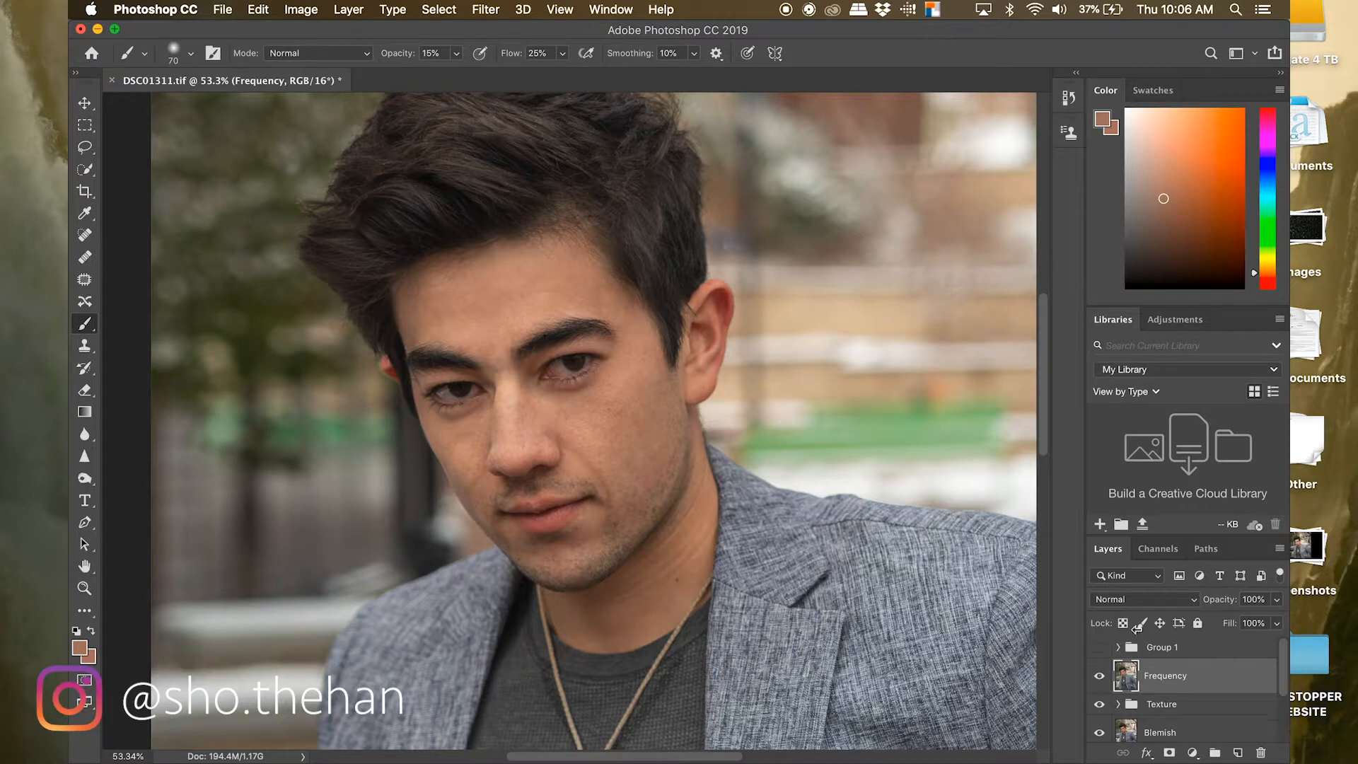
- Set the Frequency layer's blend mode to Vivid Light and apply a High Pass filter with a 21.9-pixel radius
left_click(1174, 600)
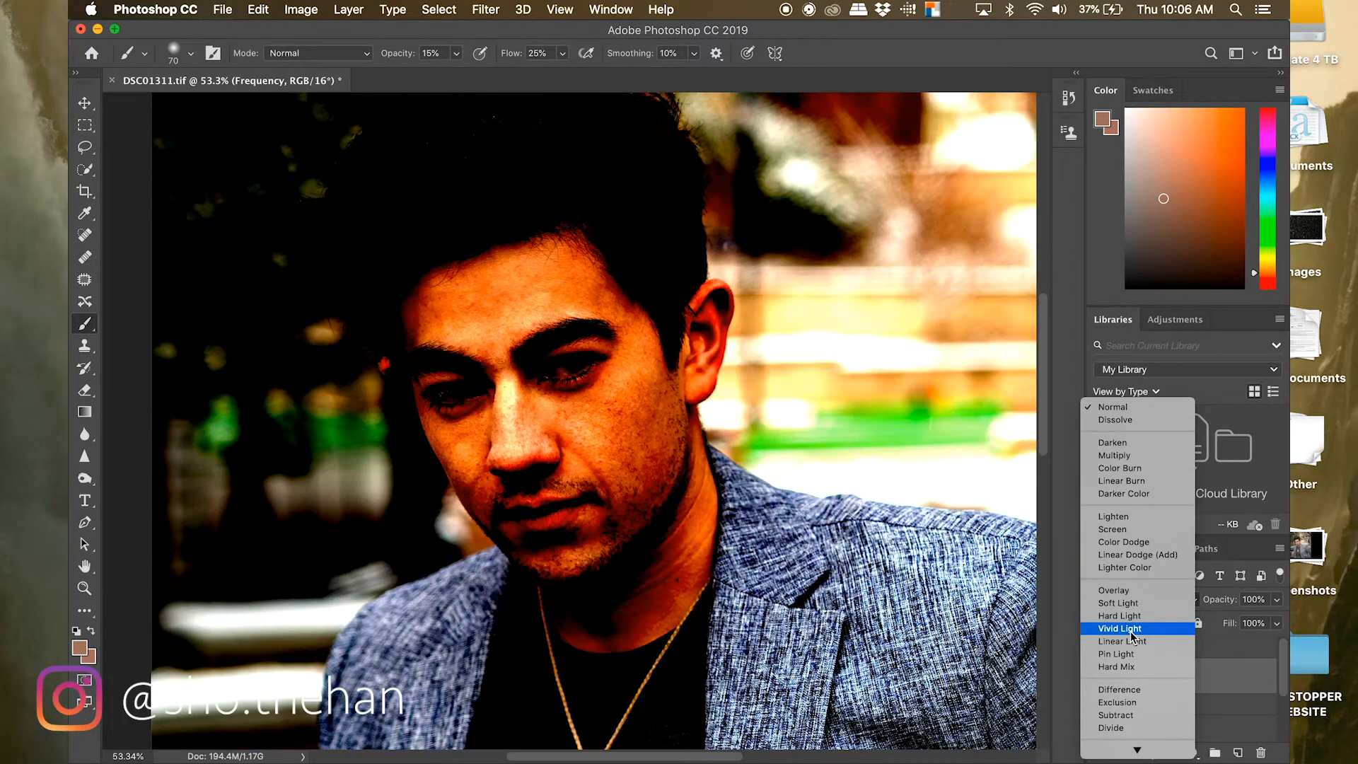
left_click(1130, 629)
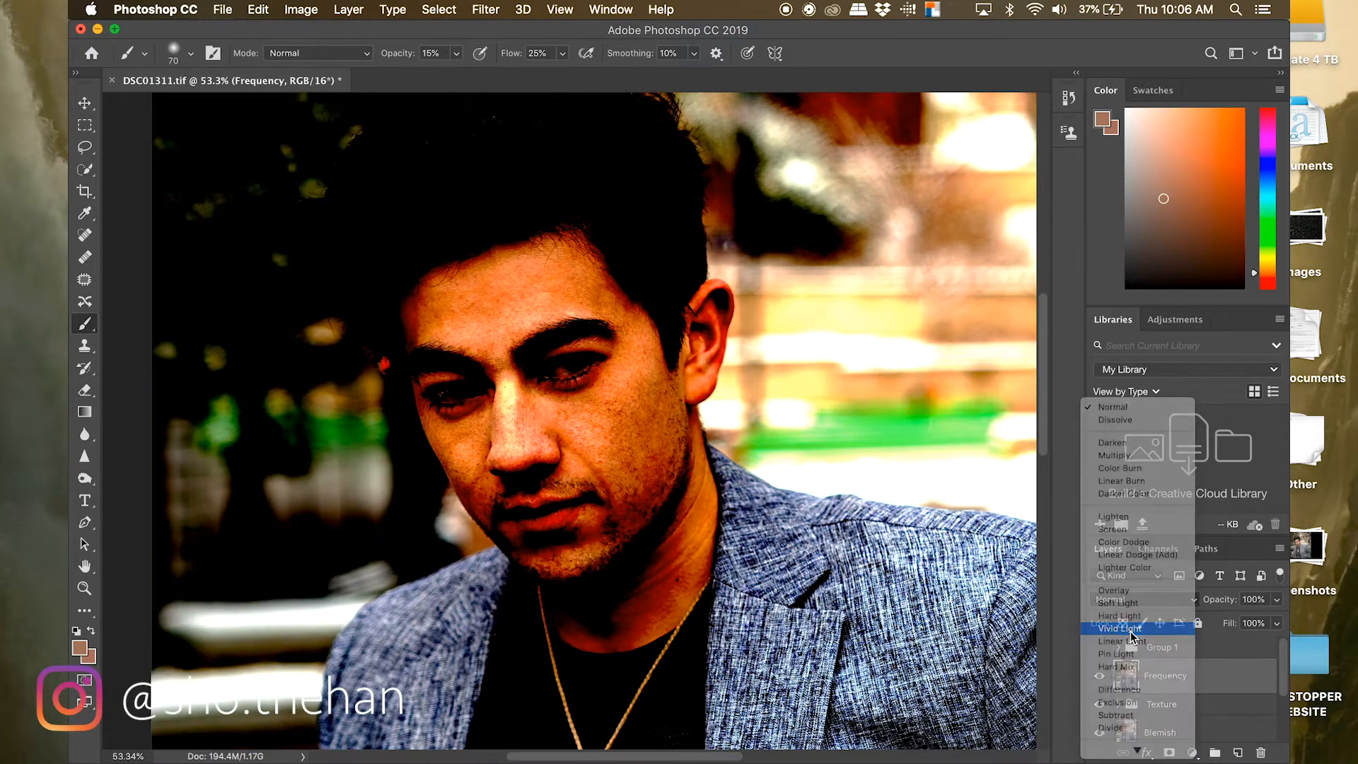
left_click(485, 16)
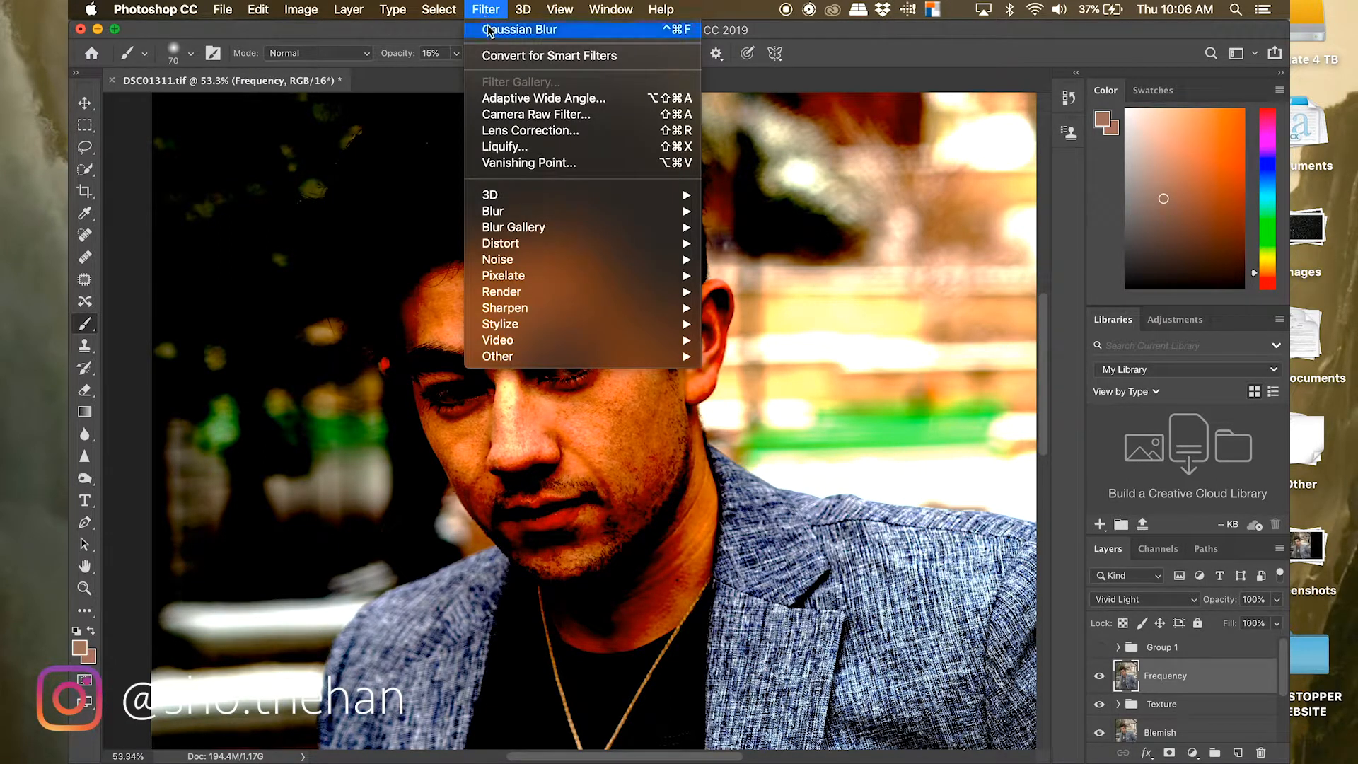
mouse_move(589, 361)
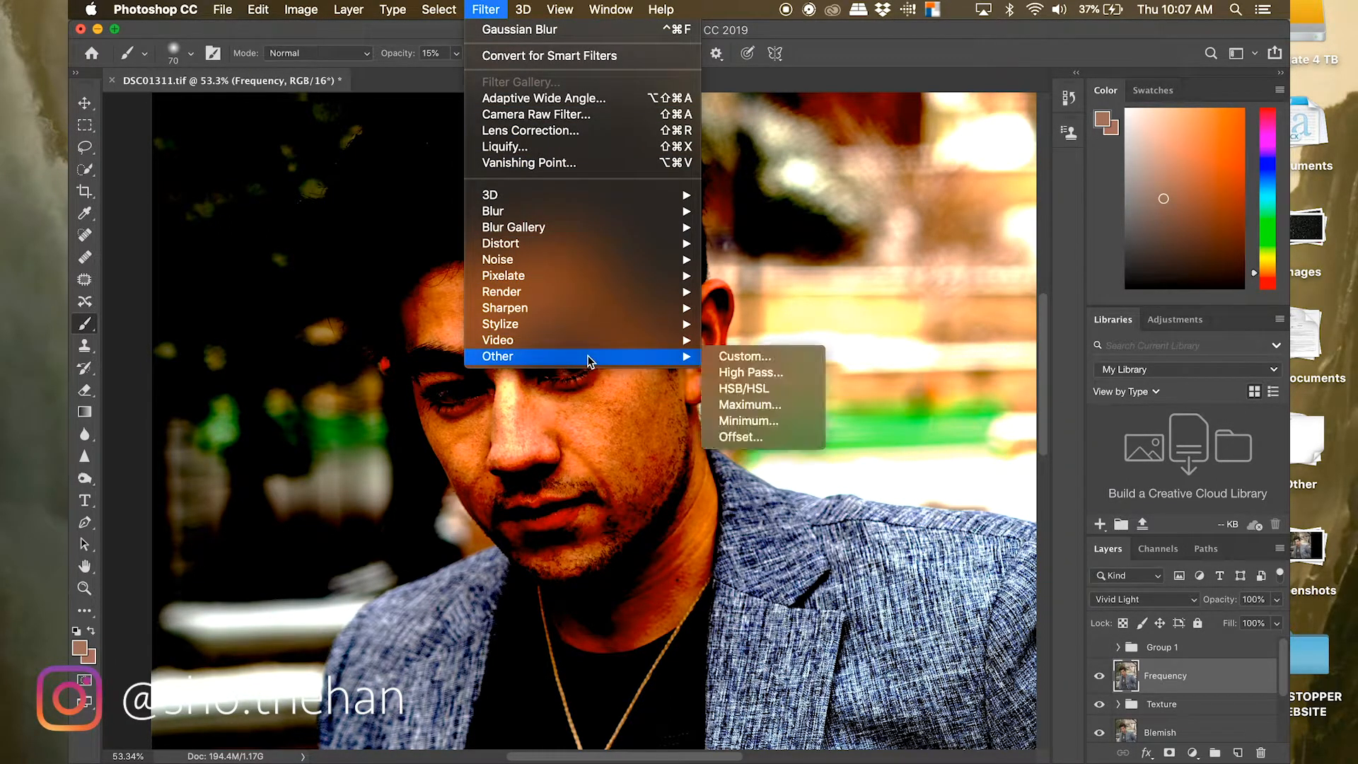
left_click(751, 373)
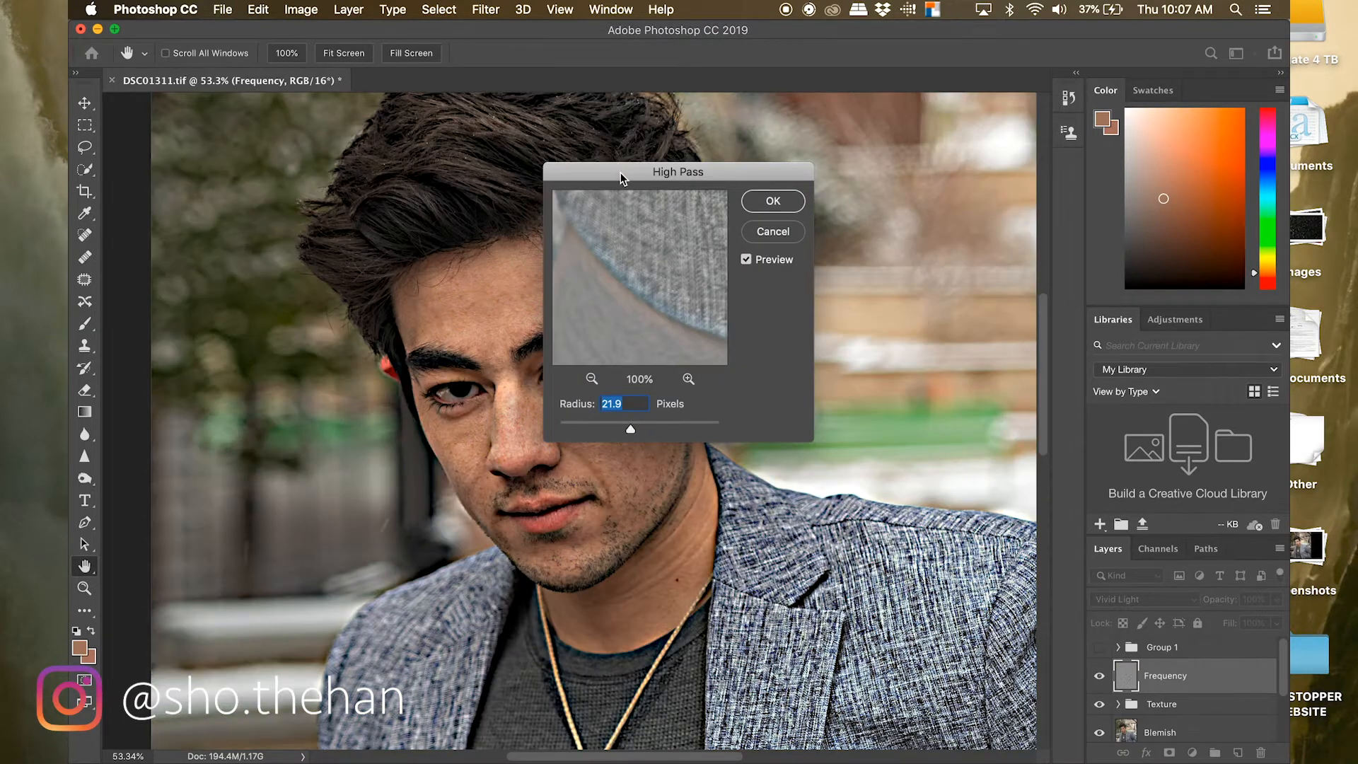
left_click_drag(623, 170, 828, 210)
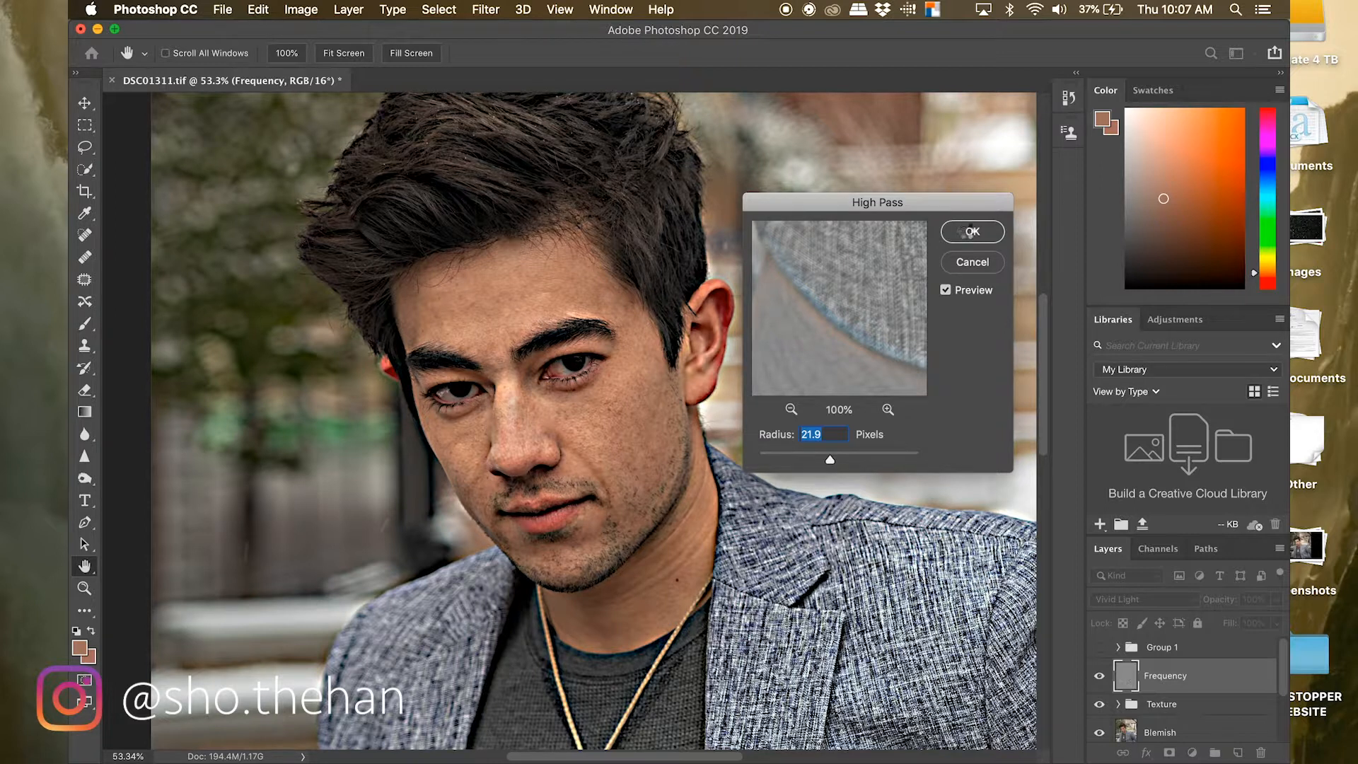
left_click(973, 231)
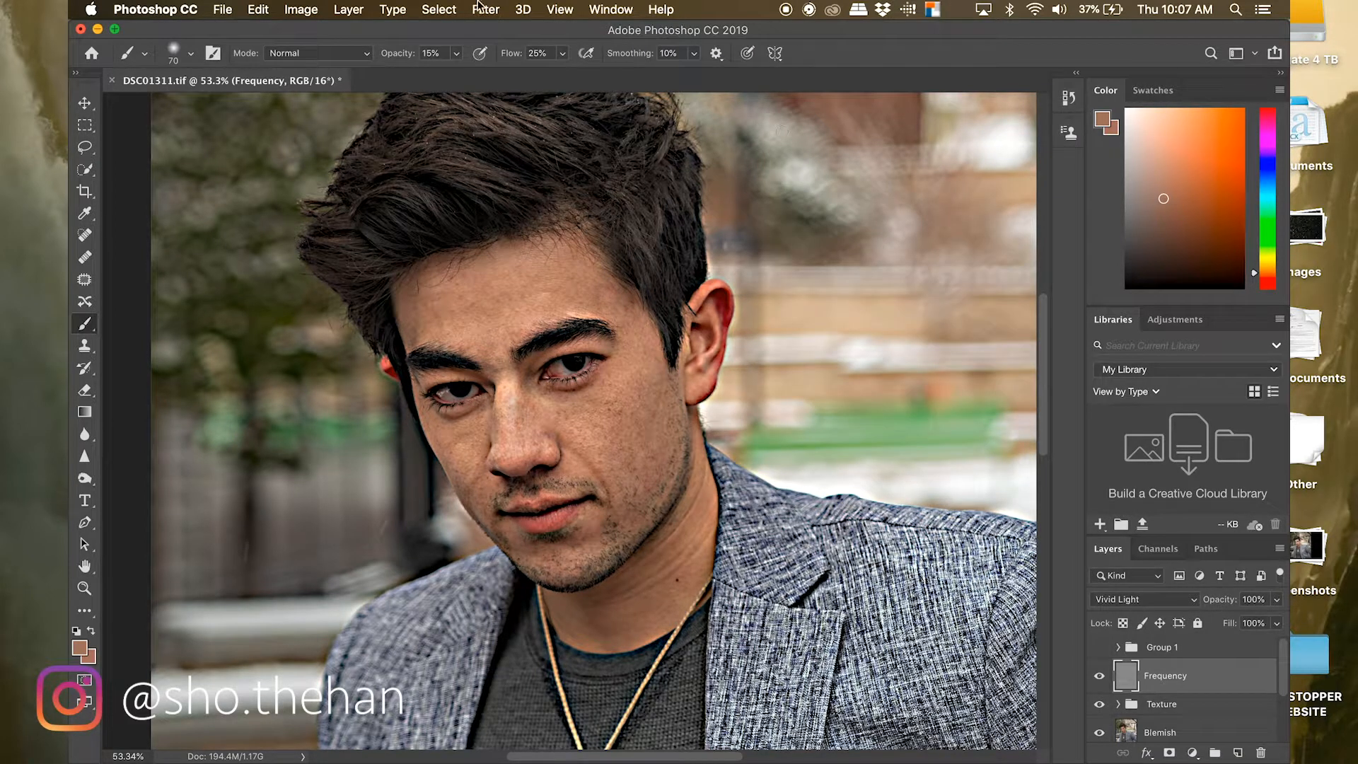
- Apply a Gaussian Blur with a 4.6-pixel radius to the Frequency layer and invert it so that it softens the skin
left_click(485, 10)
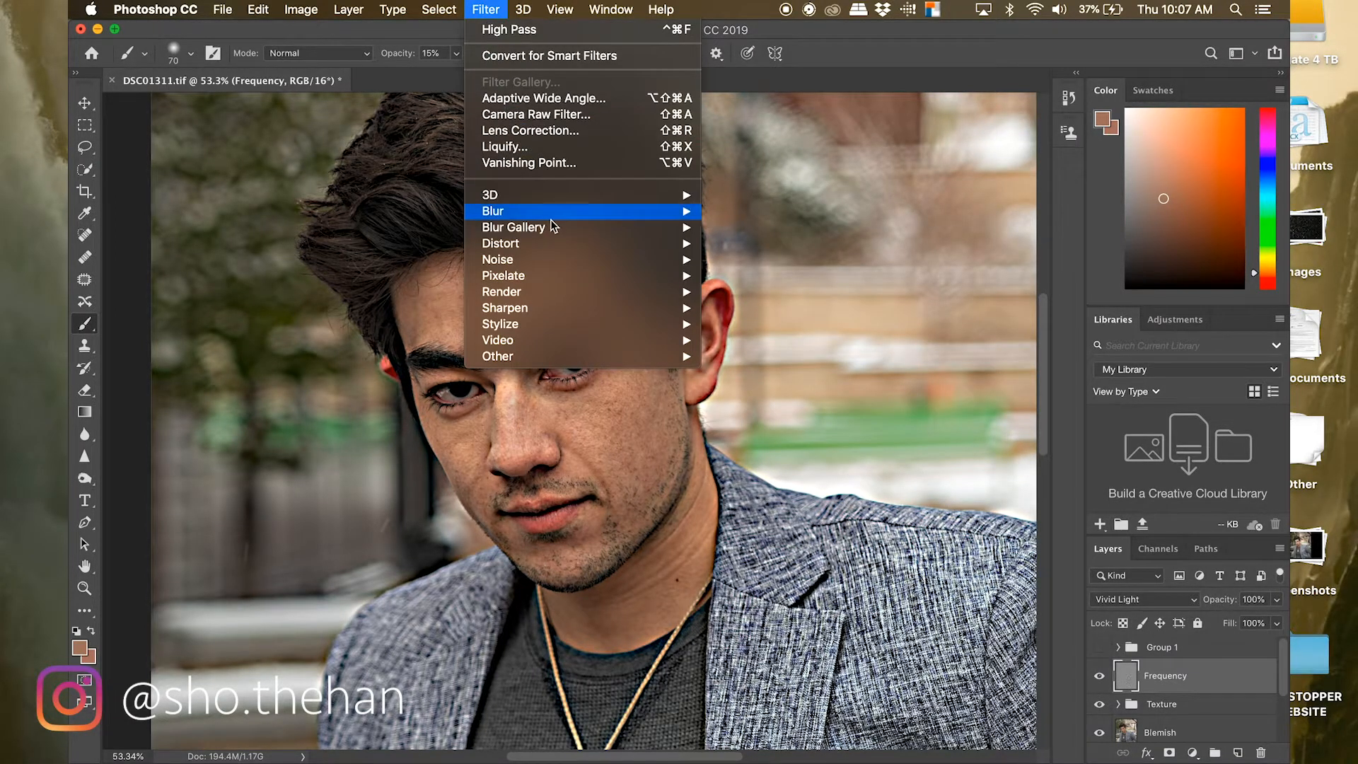
mouse_move(550, 214)
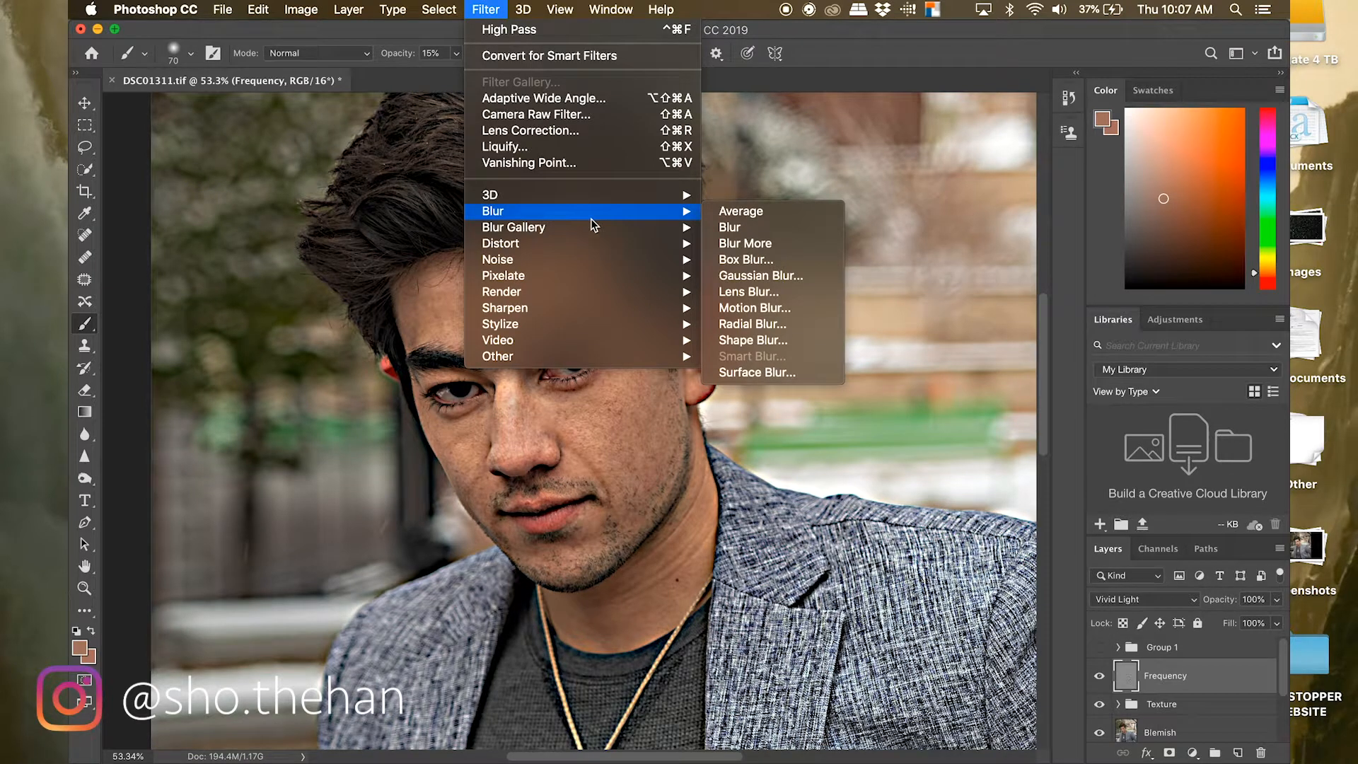
left_click(764, 276)
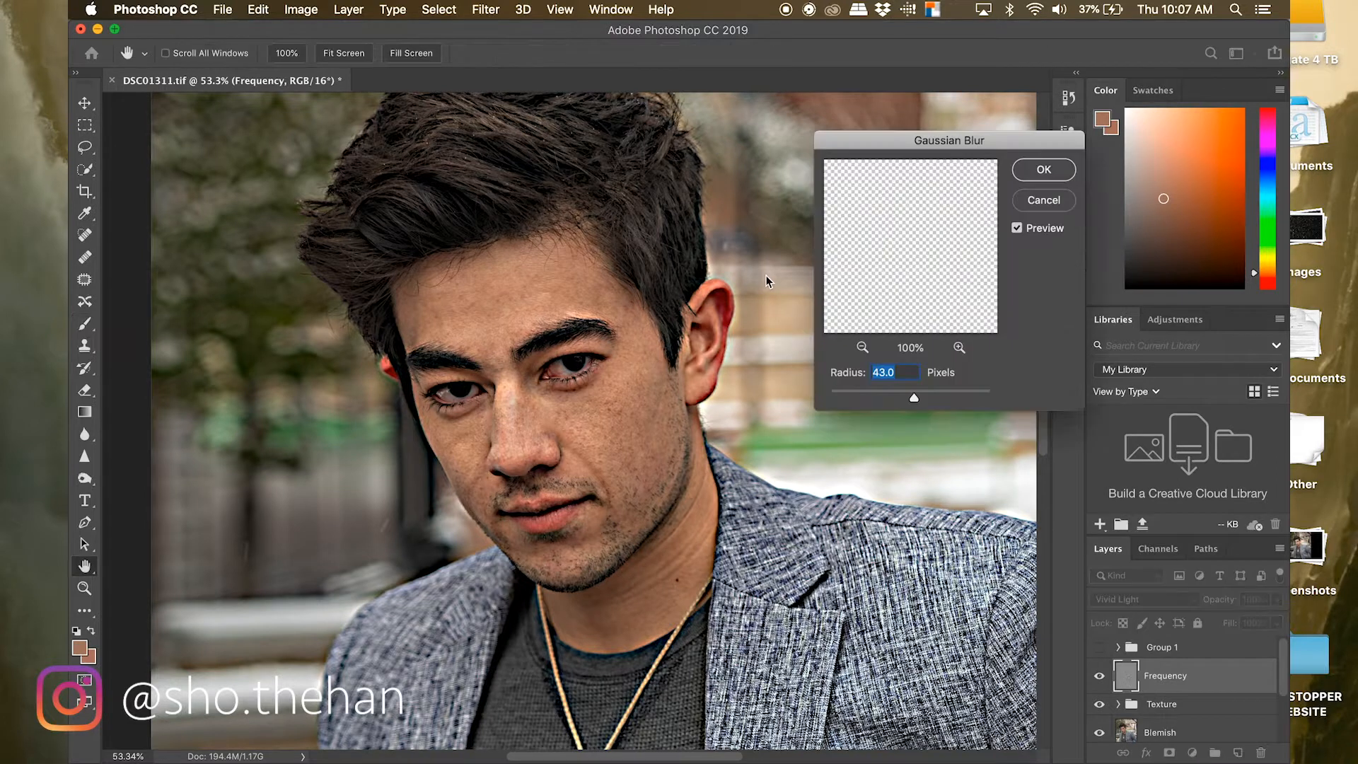
left_click_drag(905, 400, 879, 400)
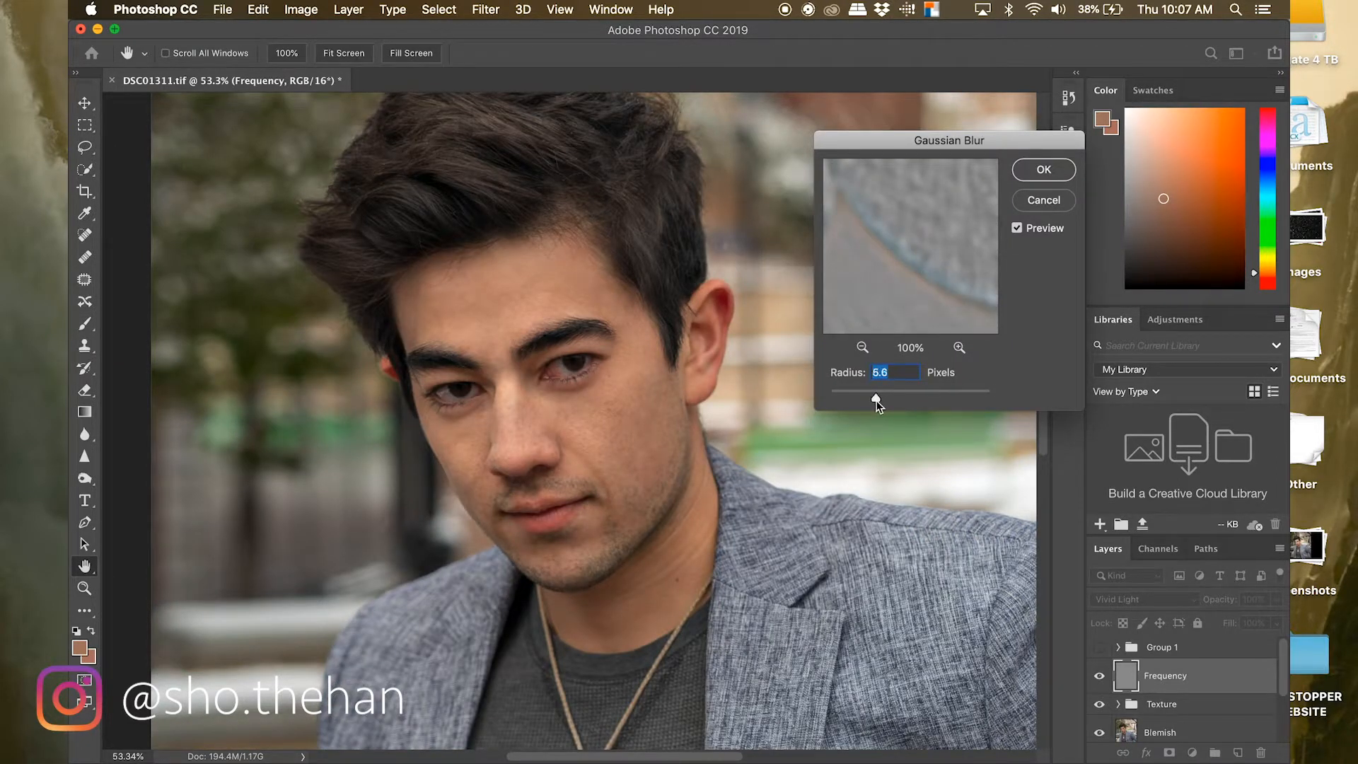
left_click_drag(877, 400, 871, 402)
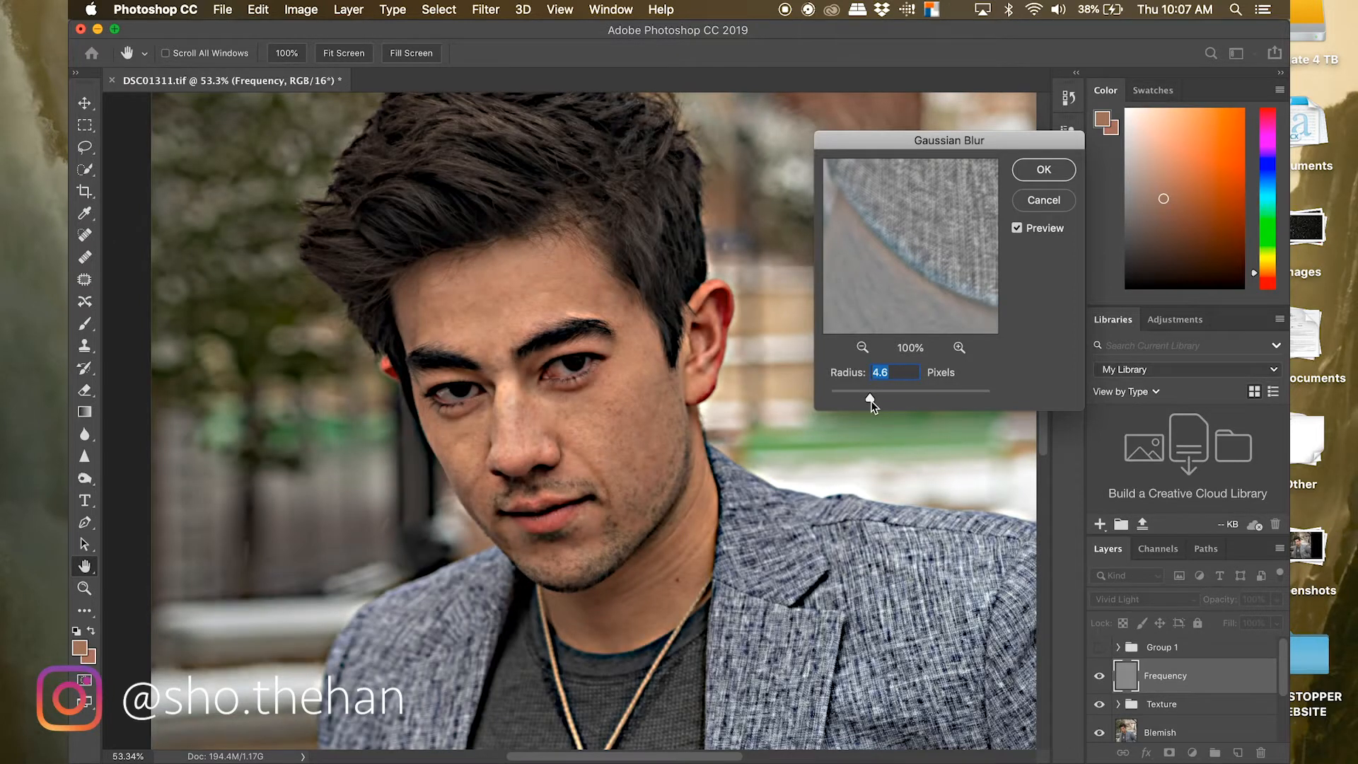
left_click(1044, 171)
key("b")
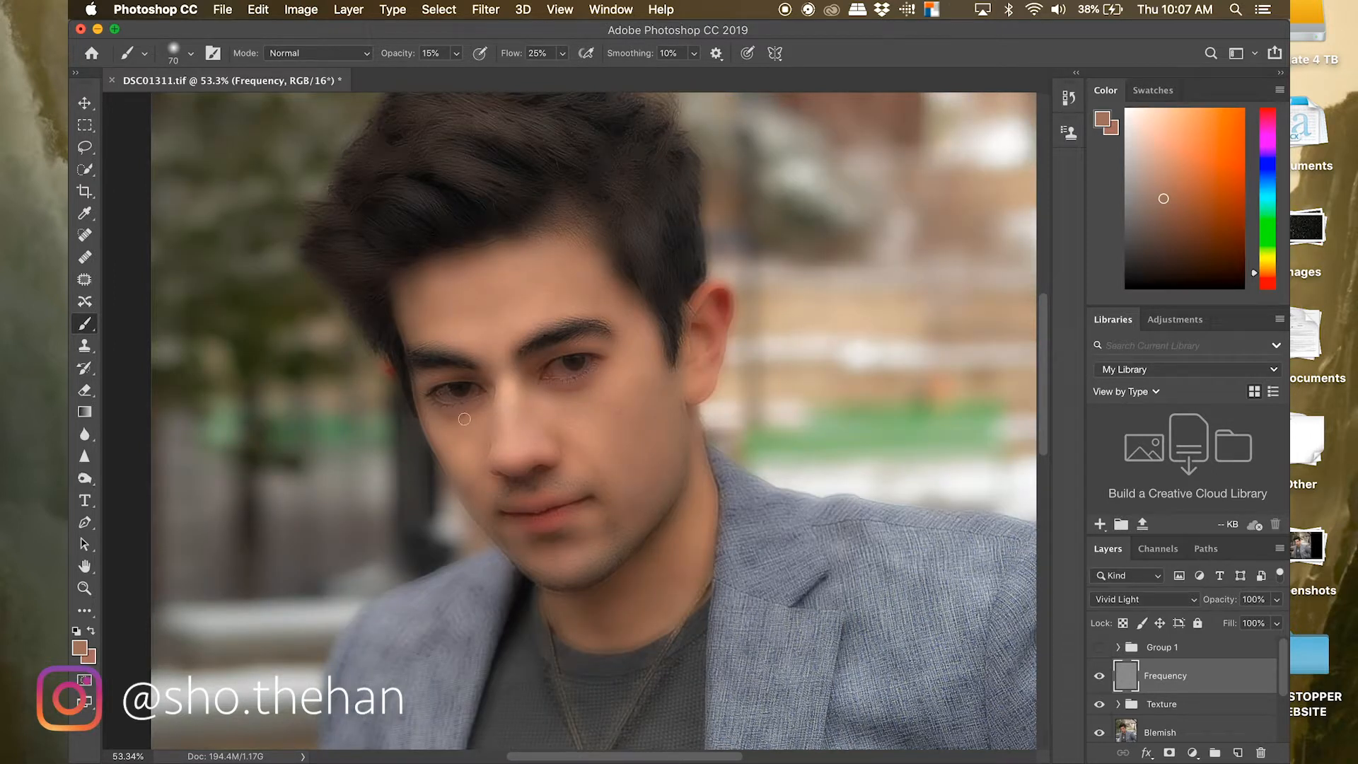
- Lower the Frequency layer's opacity to 40%
scroll(464, 420, "up", 5)
key("super+minus")
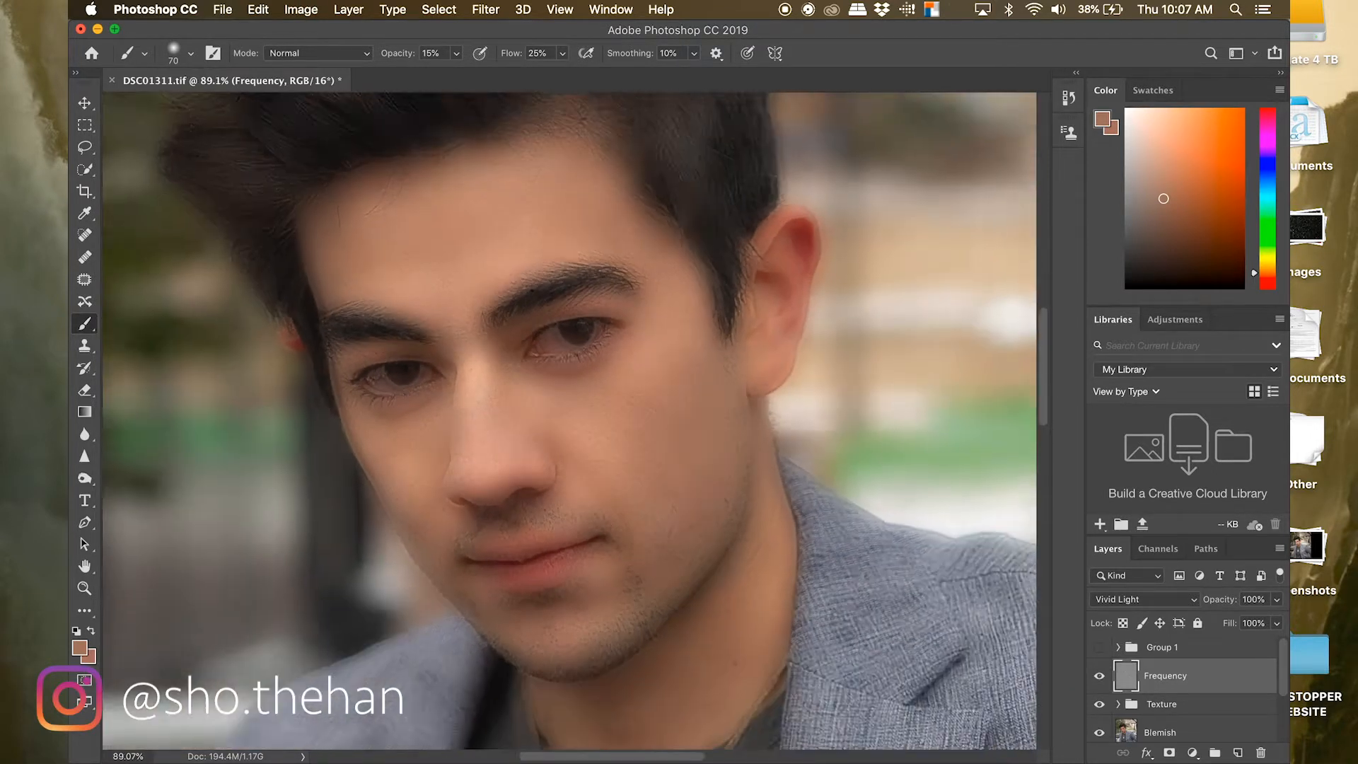
left_click(1277, 600)
left_click_drag(1277, 623, 1208, 628)
mouse_move(1220, 621)
left_mouse_down()
mouse_move(1191, 626)
mouse_move(1207, 624)
left_mouse_up()
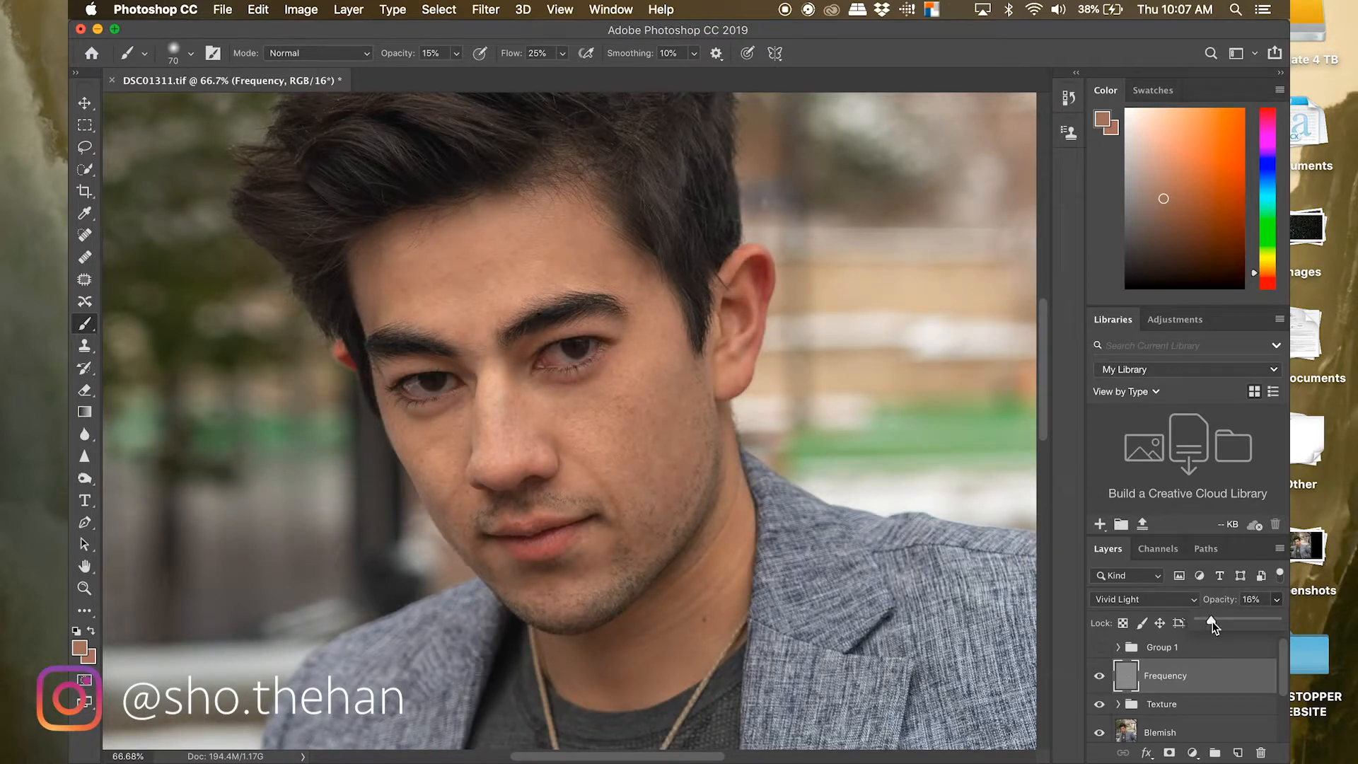
left_click_drag(1214, 623, 1220, 623)
left_click_drag(1226, 624, 1230, 624)
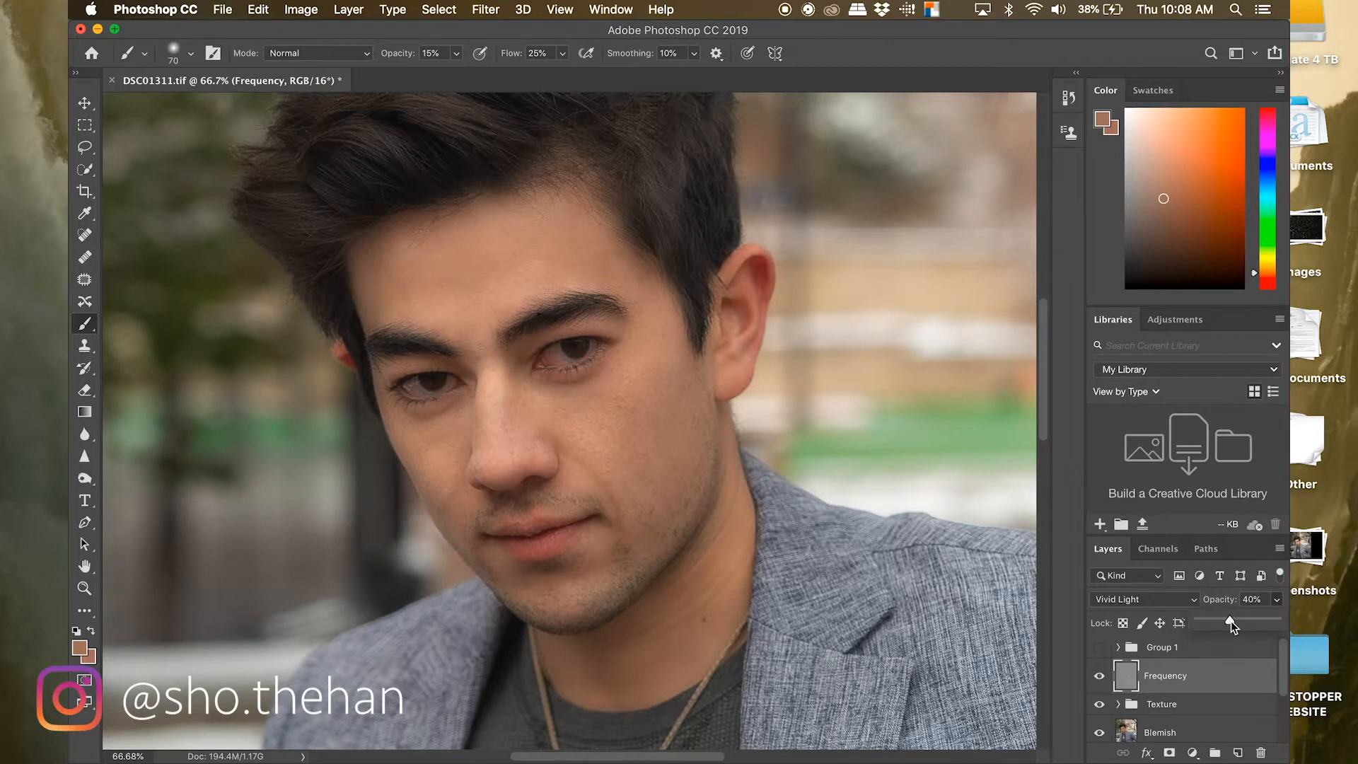
left_click_drag(1230, 621, 1230, 621)
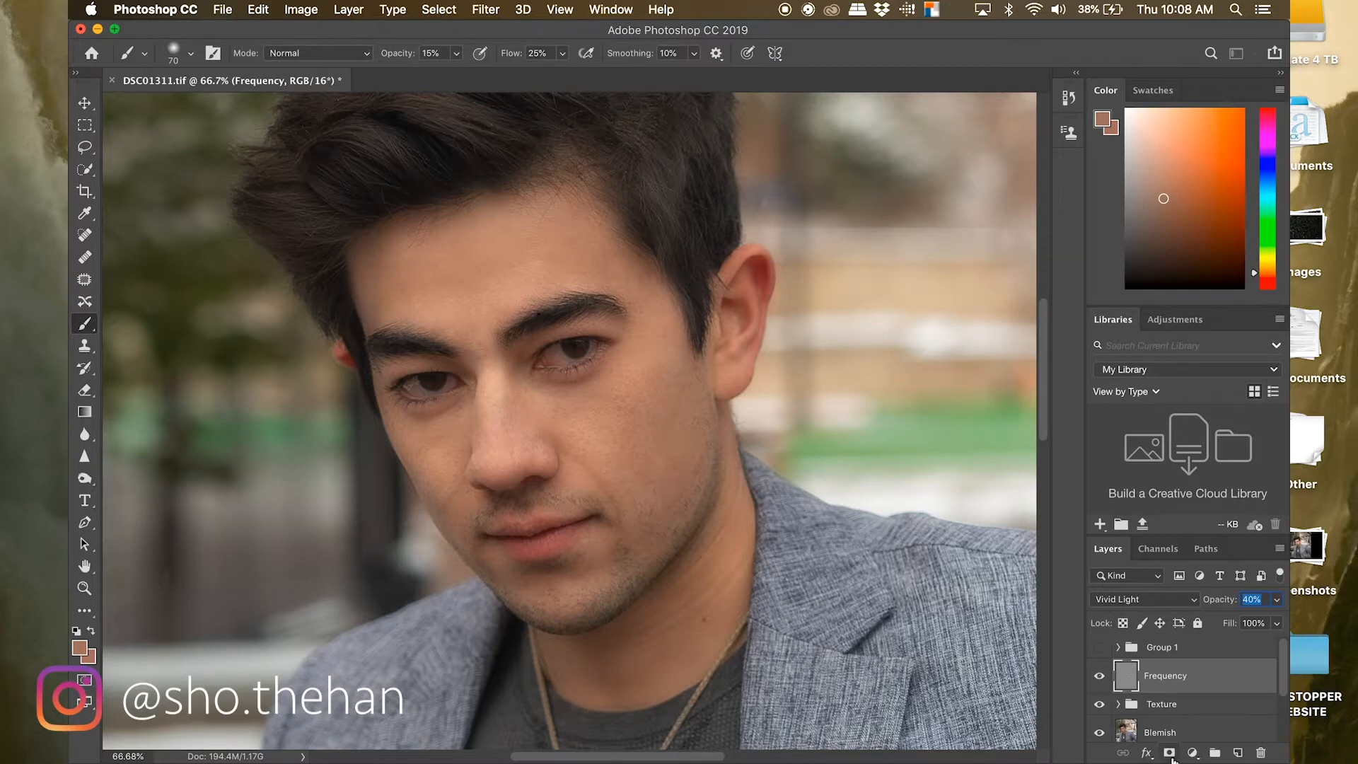
- Add a layer mask to the Frequency layer, invert it to black, and set the brush's opacity and flow to 100%
left_click(1169, 754)
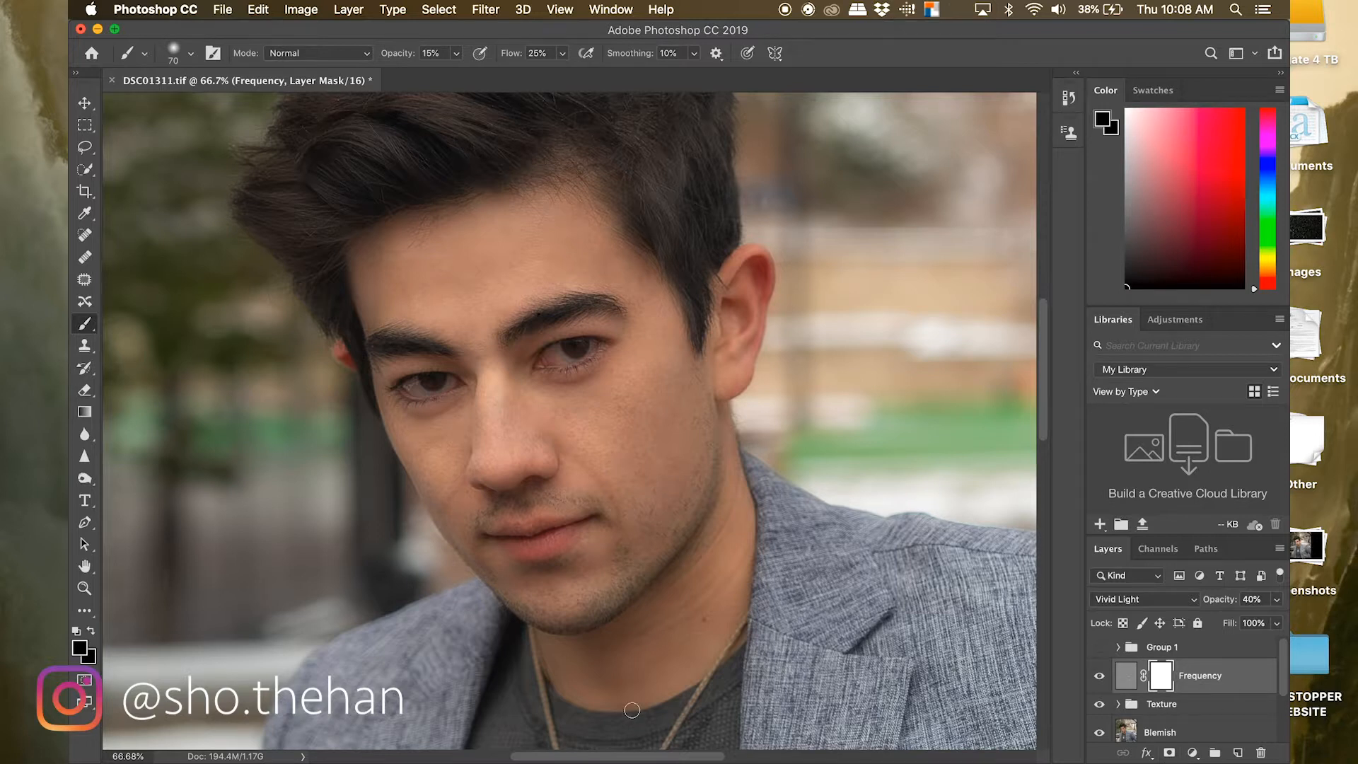
key("super+i")
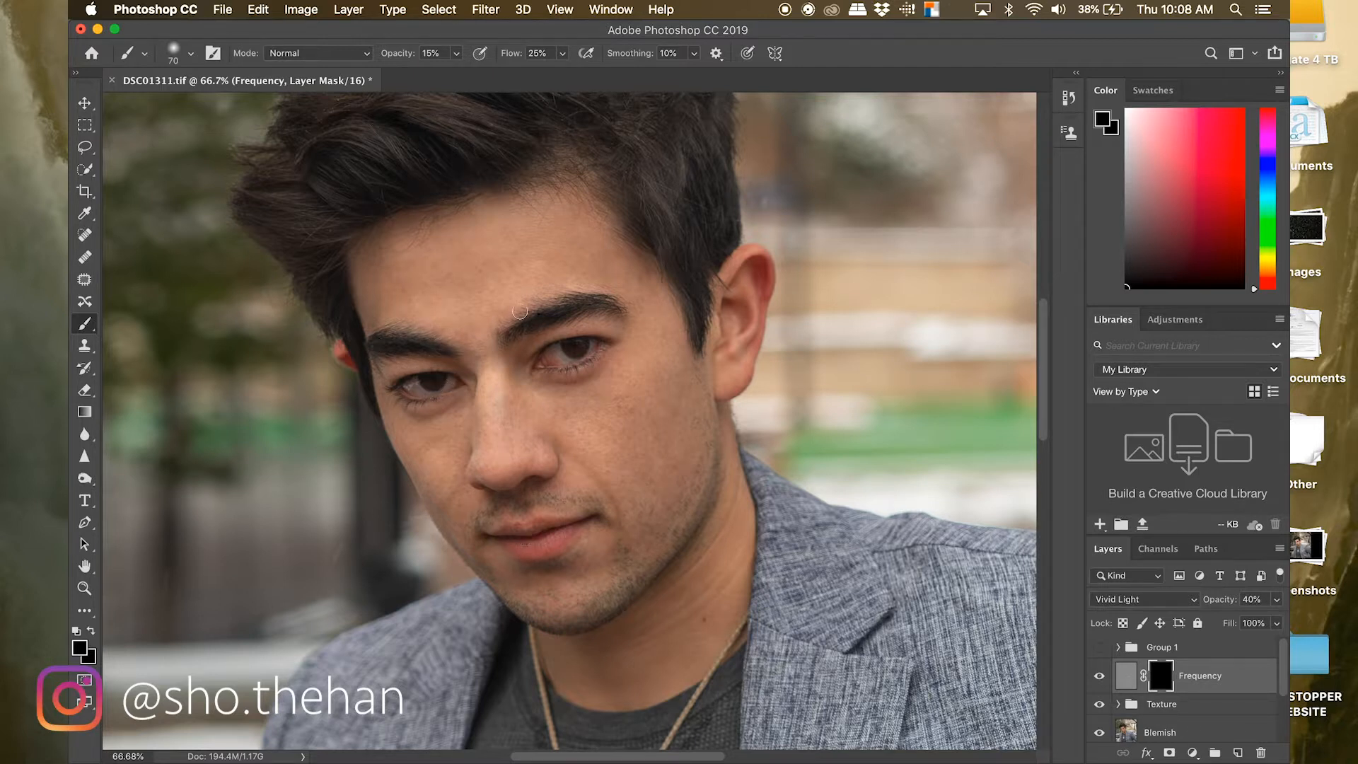
left_click(458, 56)
left_click_drag(458, 79, 558, 86)
left_click(563, 54)
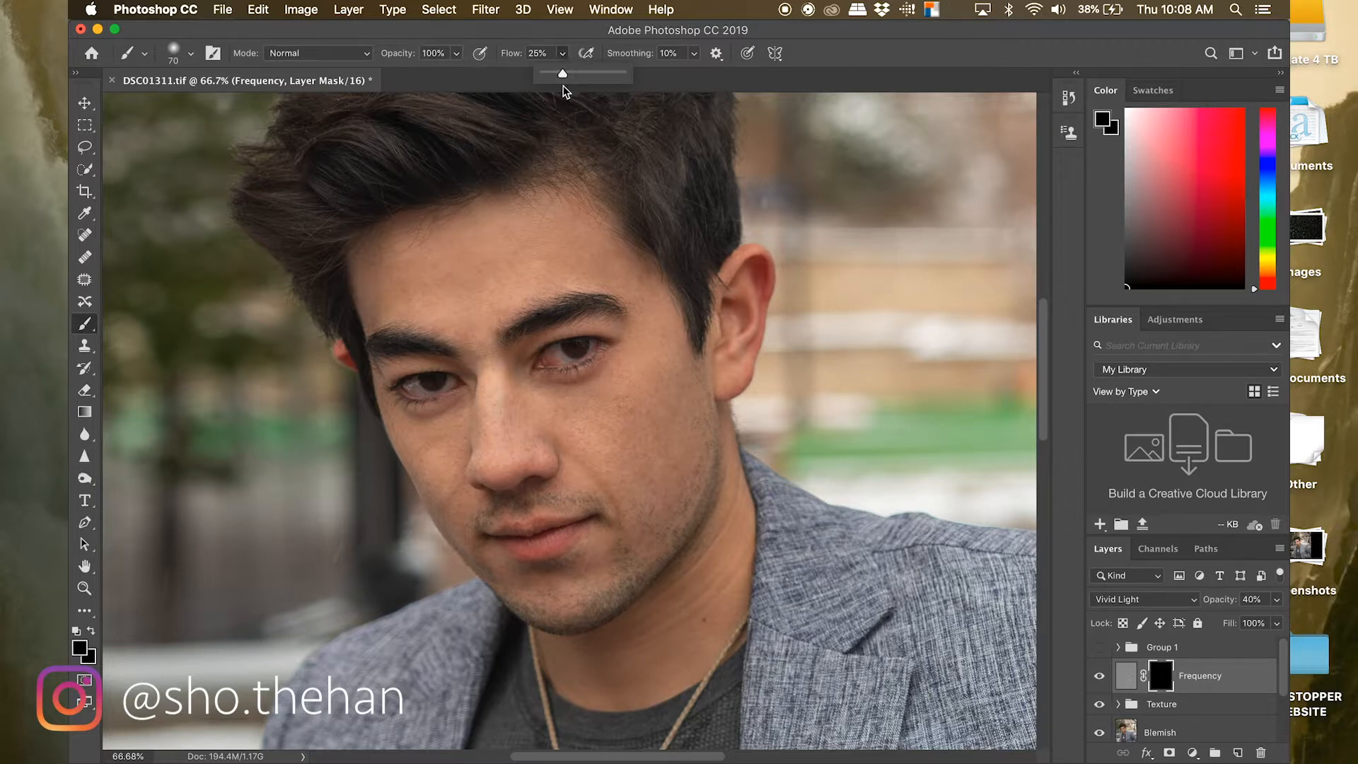
left_click_drag(561, 73, 673, 97)
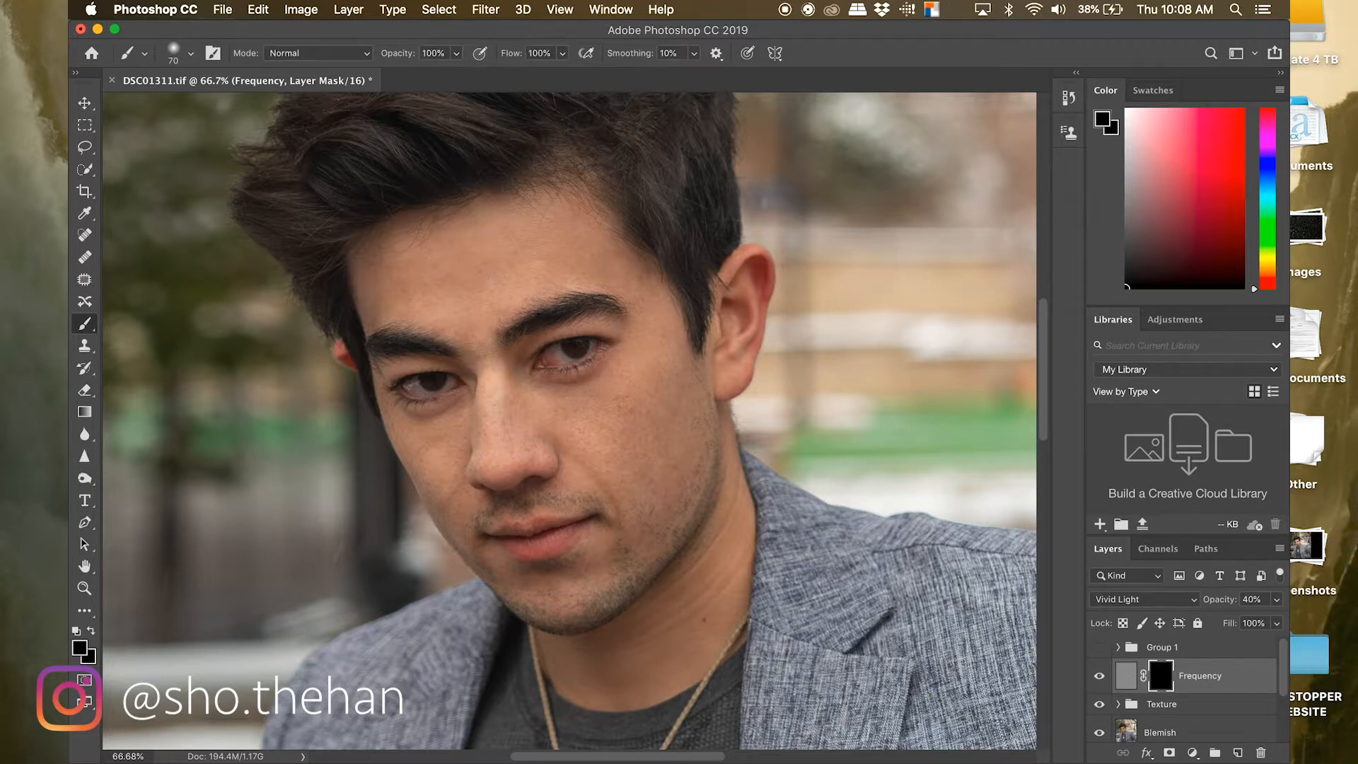
- Paint white on the Frequency mask over the facial skin to reveal the smoothing, using a brush of about 200 pixels
key("bracketright")
key("bracketright")
key("bracketright")
key("x")
key("bracketleft")
key("bracketleft")
key("bracketleft")
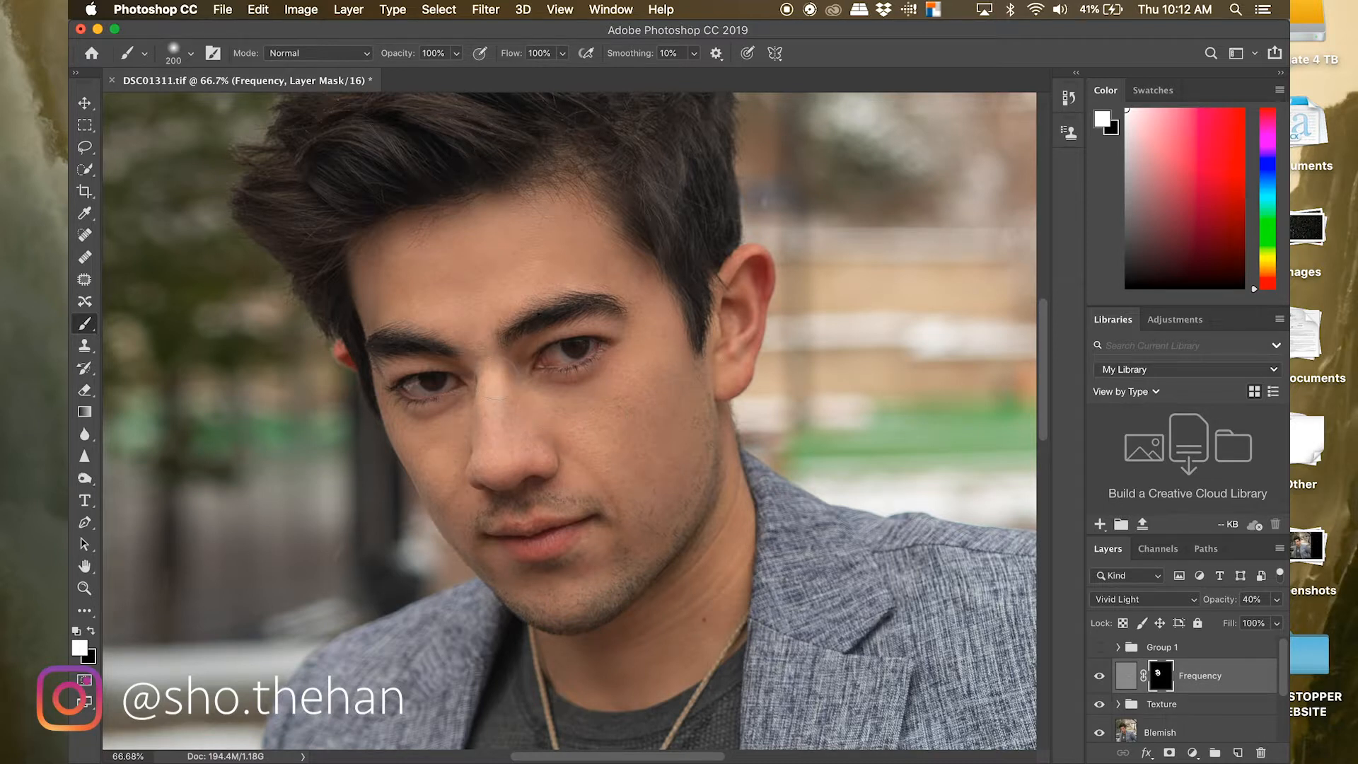
- Try finer strokes on the Frequency mask with an 80-pixel brush and undo the last two changes
key("bracketleft")
key("bracketleft")
key("bracketleft")
key("bracketleft")
key("super+z")
key("super+z")
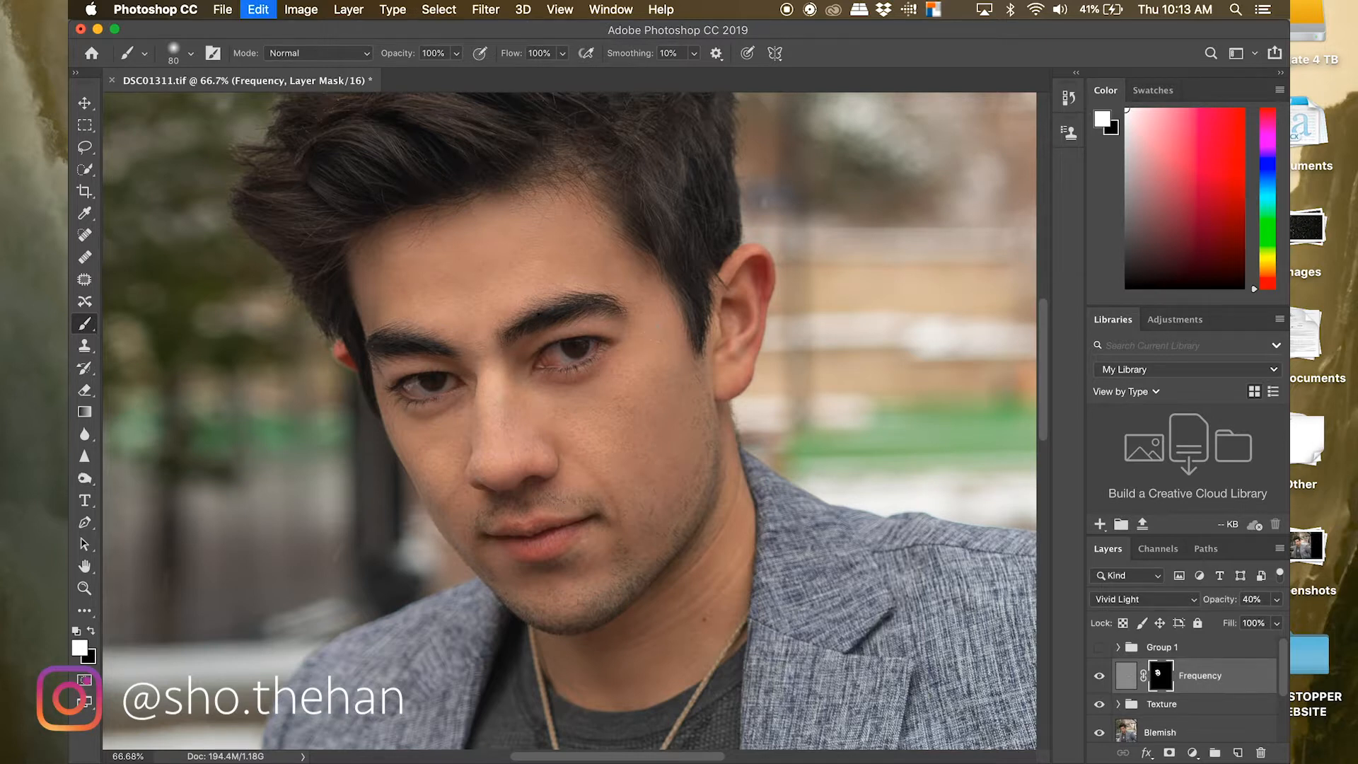
- Enlarge the brush to 200 pixels and continue painting the Frequency mask over the lower face
scroll(603, 489, "down", 2)
key("bracketright")
key("bracketright")
key("bracketright")
key("bracketright")
key("bracketright")
key("bracketright")
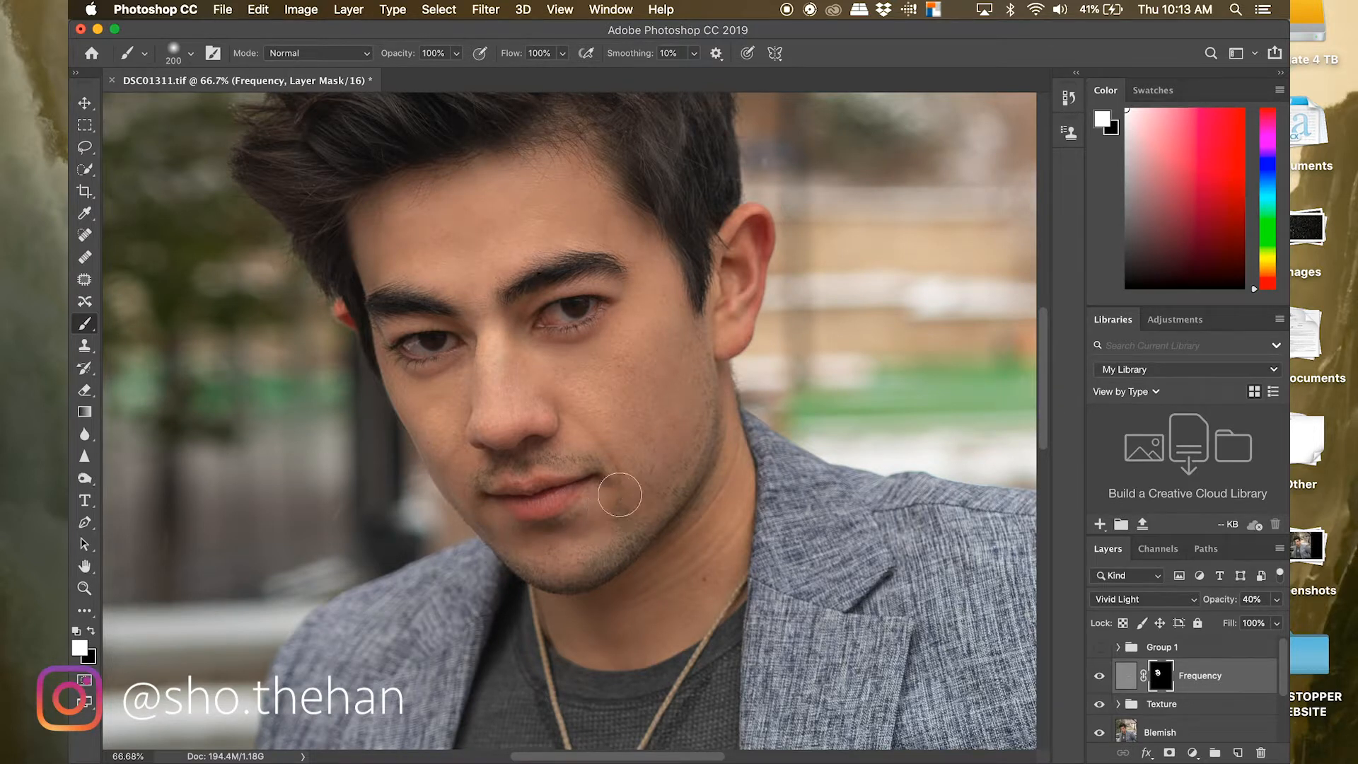
- Compare the face with and without the Frequency layer to examine the added skin smoothing
scroll(638, 483, "up", 2)
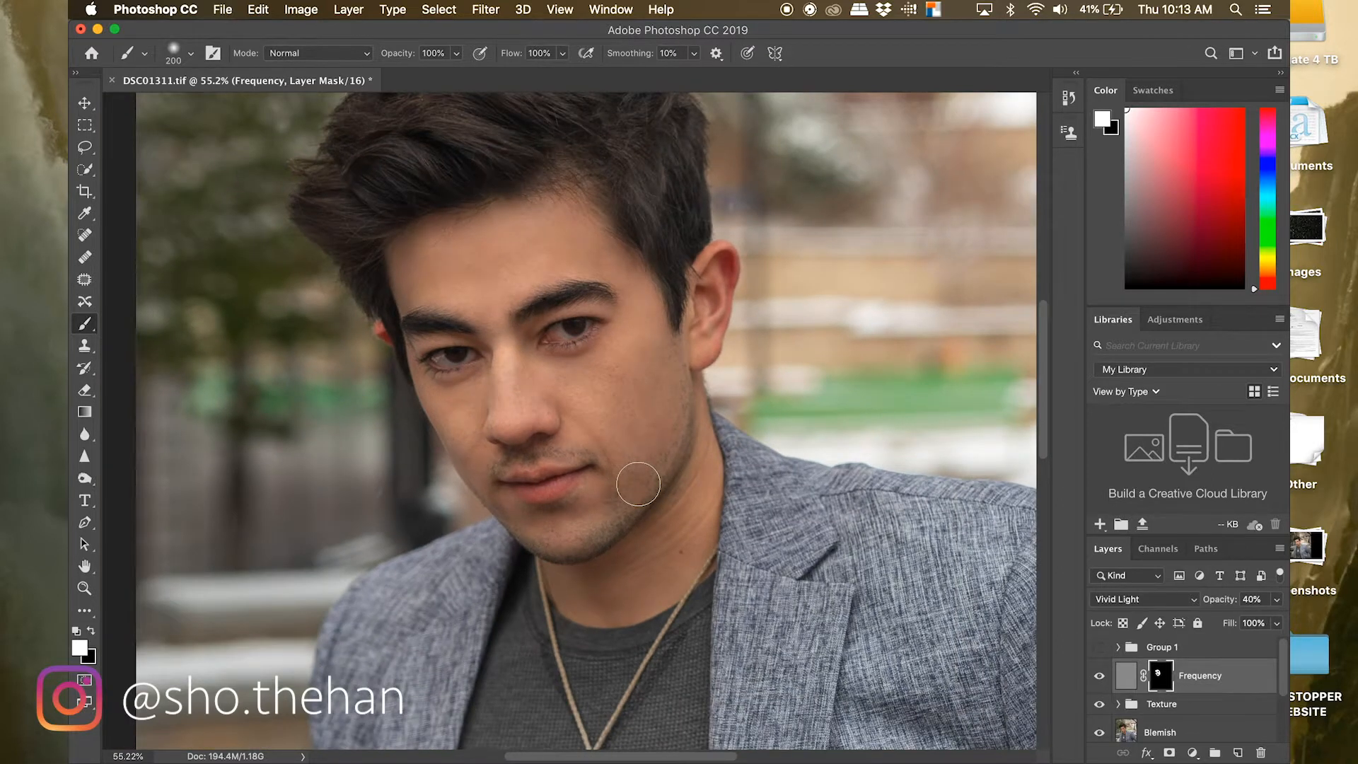
scroll(638, 484, "up", 2)
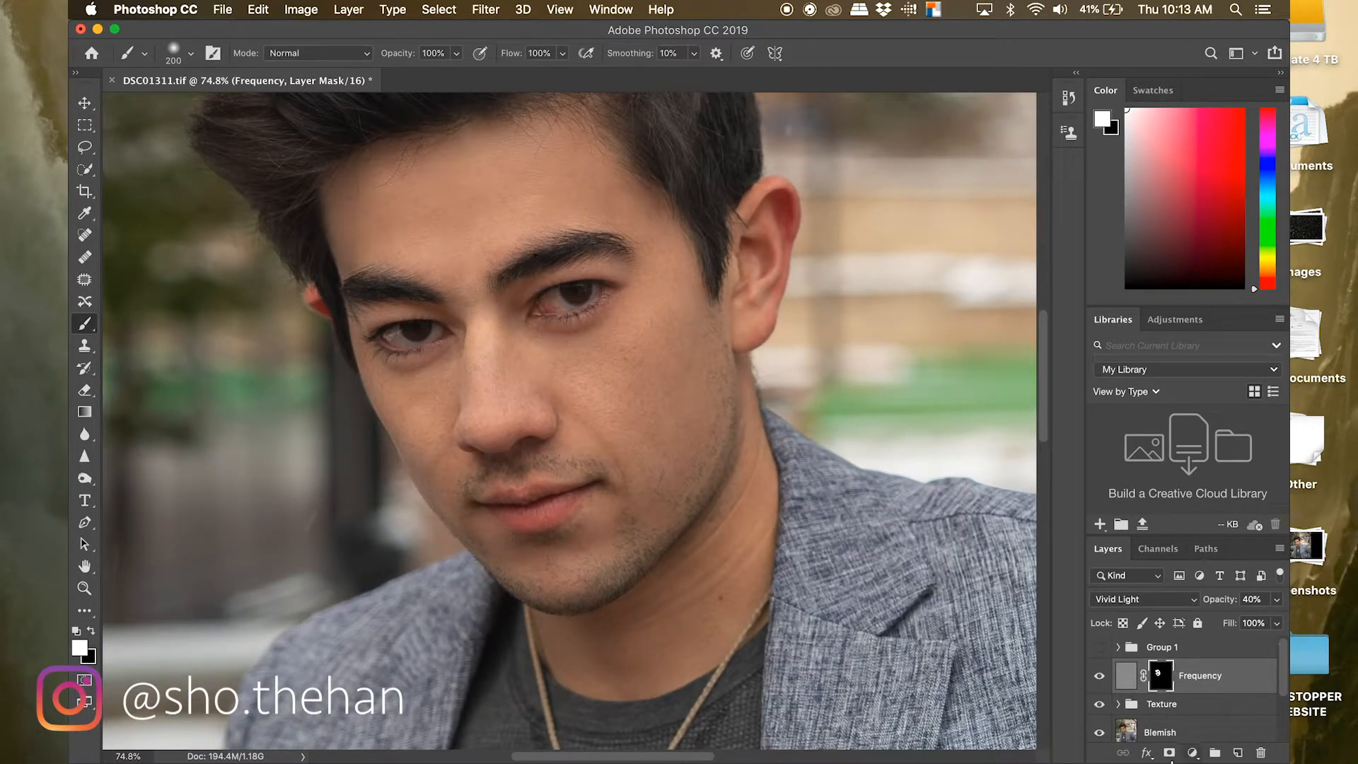
left_click(1099, 677)
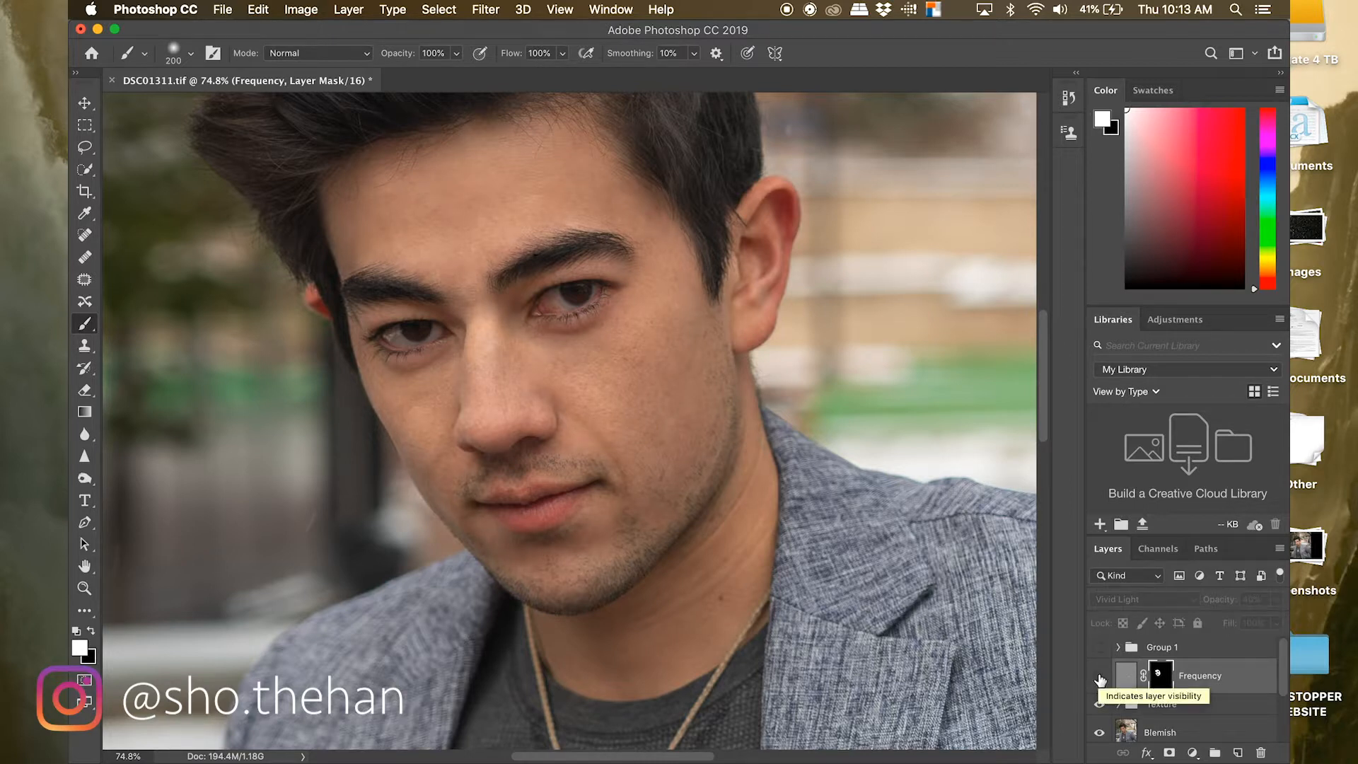
left_click(1100, 678)
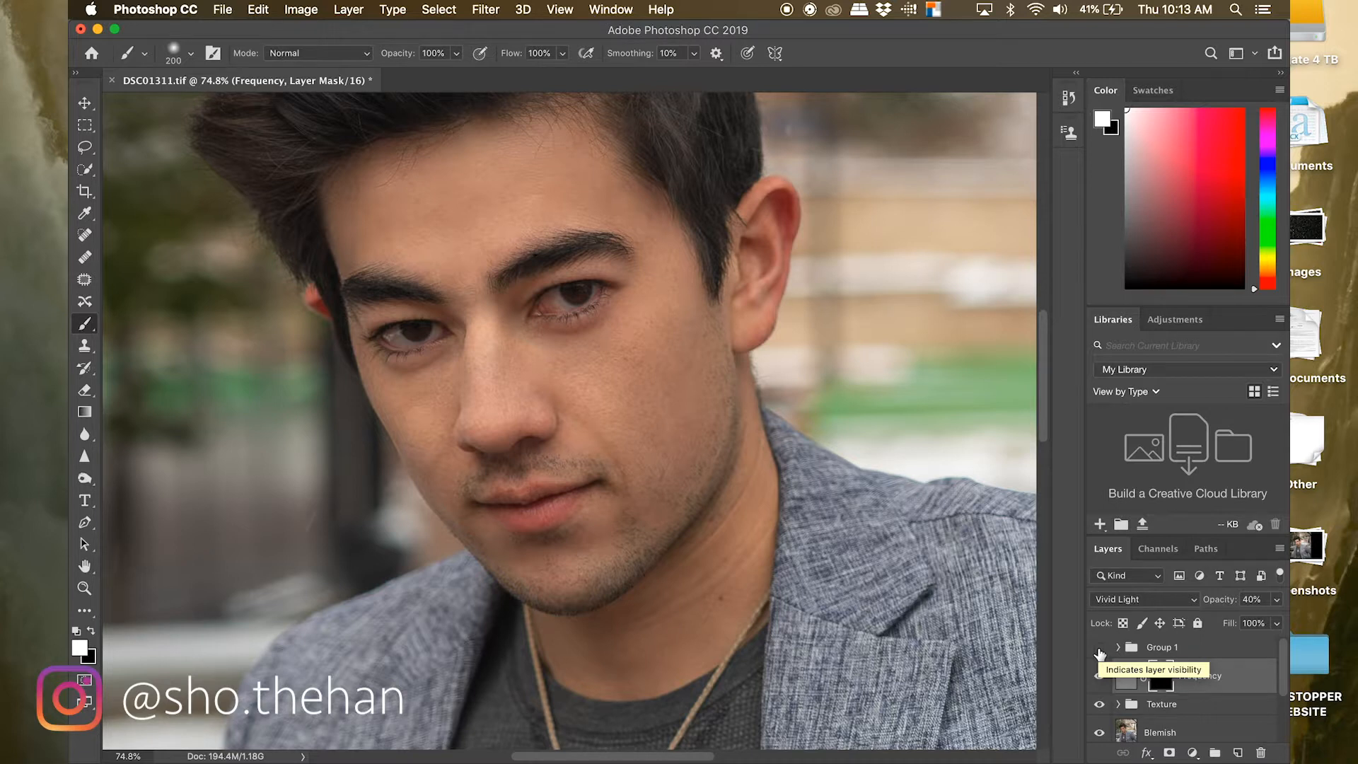
- Expand Group 1 and turn on its visibility to bring the colour grading back over the whole portrait
left_click(1118, 648)
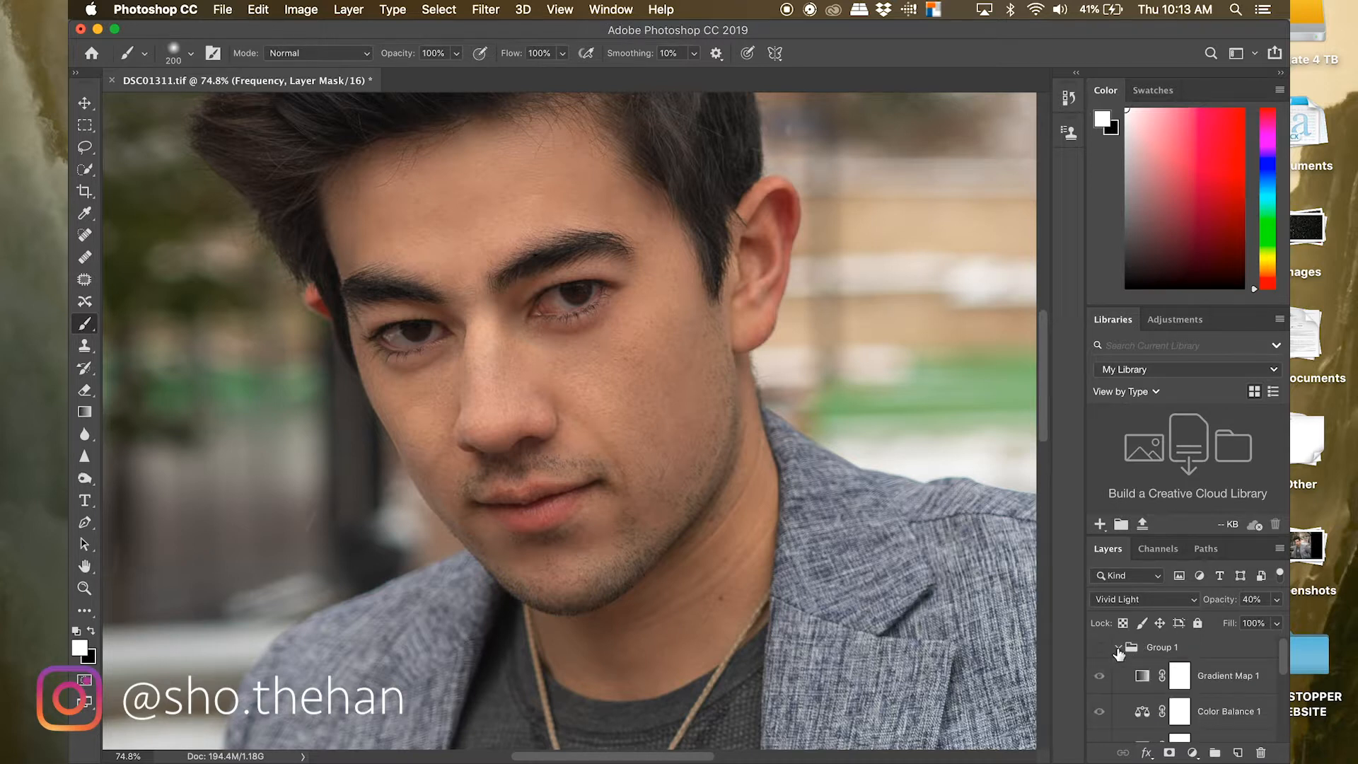
left_click(1100, 650)
scroll(659, 417, "down", 5)
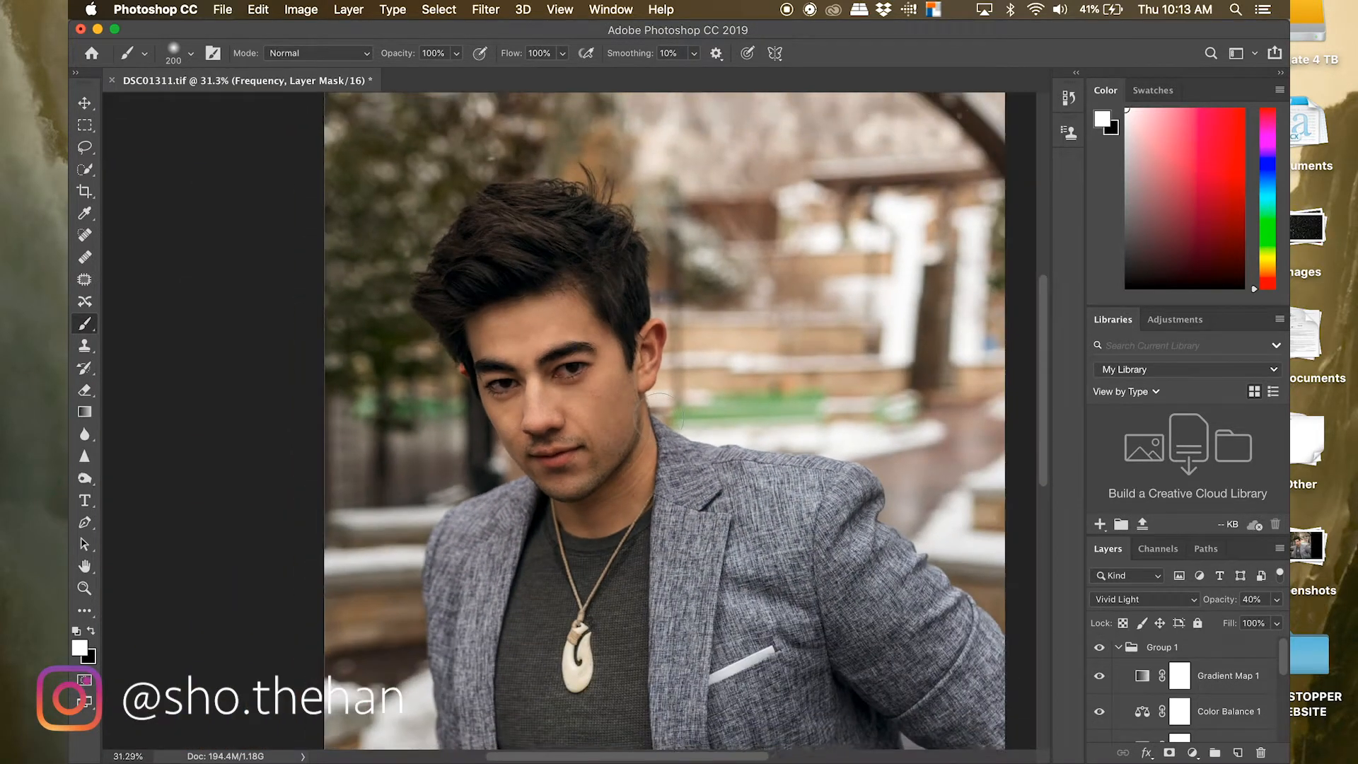
scroll(662, 408, "down", 3)
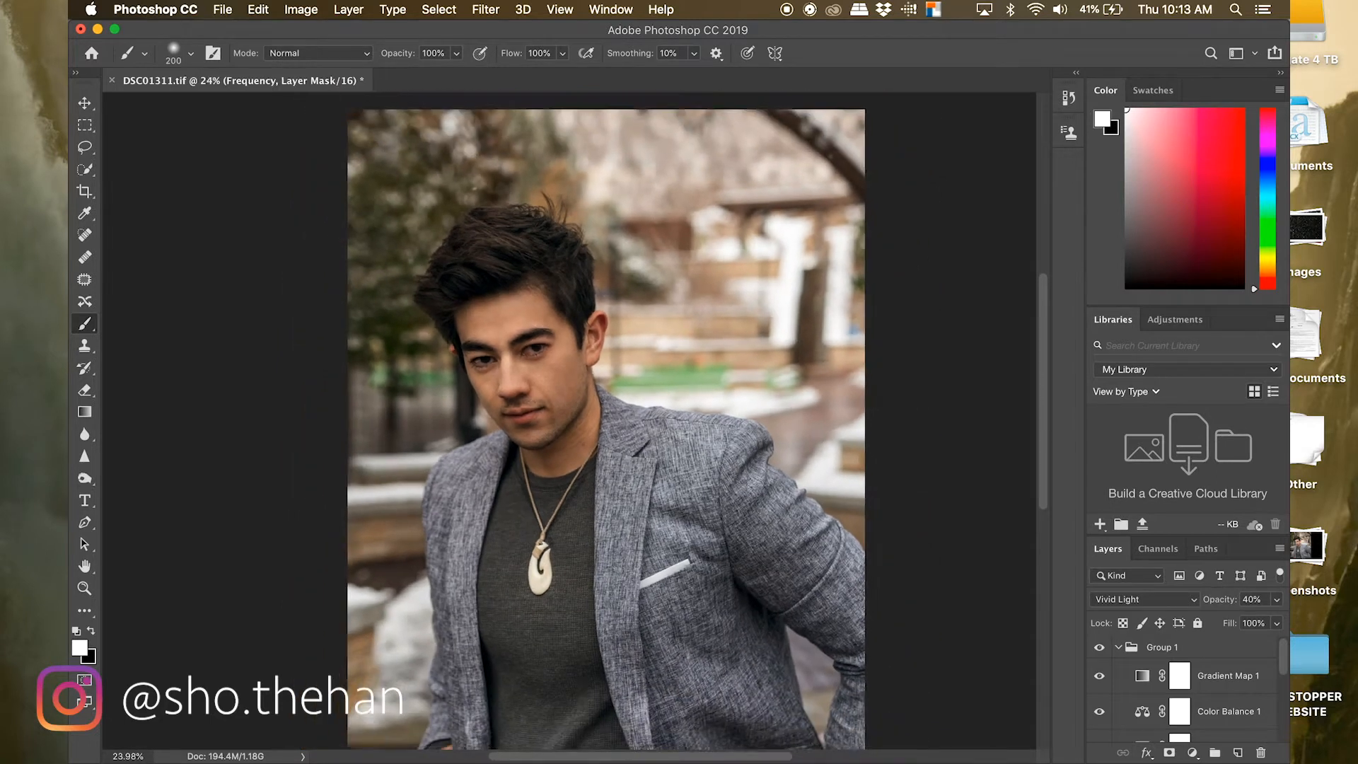
- Collapse Group 1 and add a black Solid Color fill layer directly above the Frequency layer
scroll(597, 434, "down", 1)
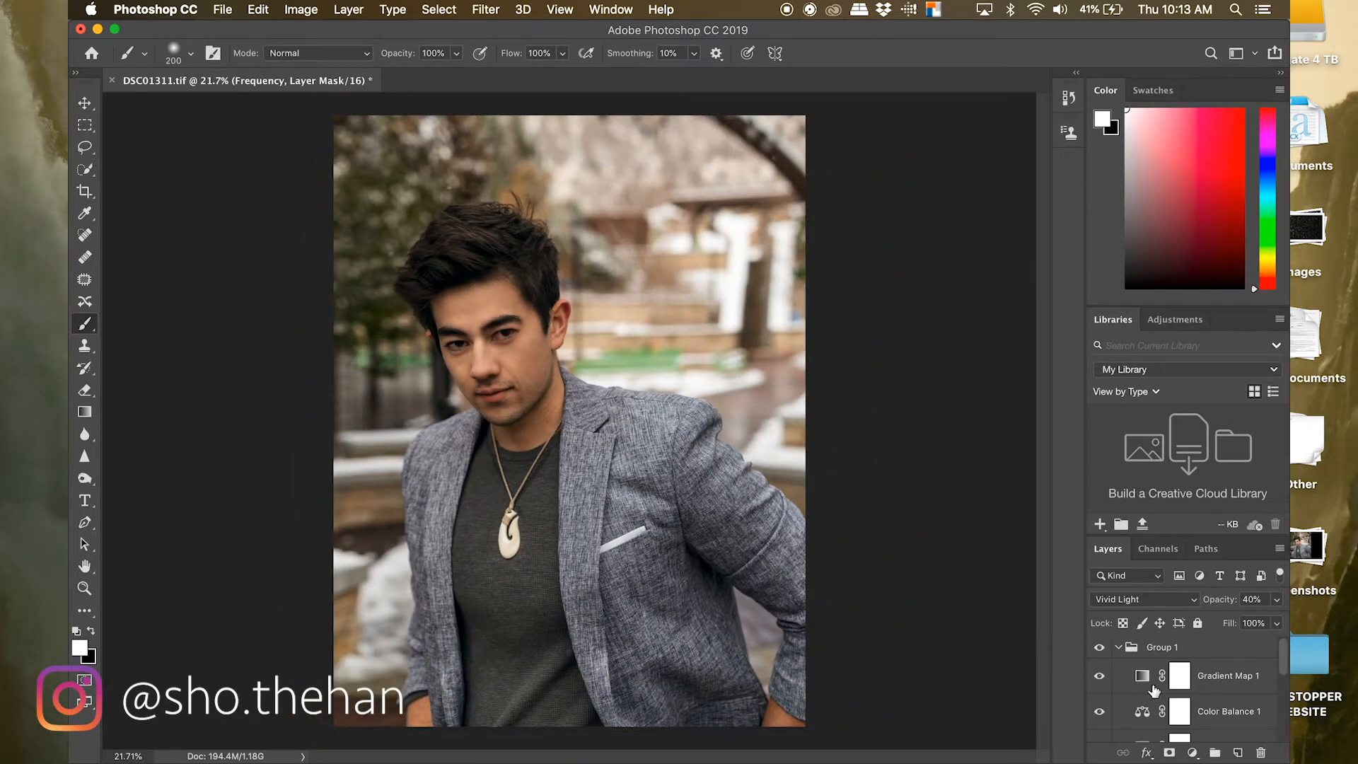
left_click(1119, 648)
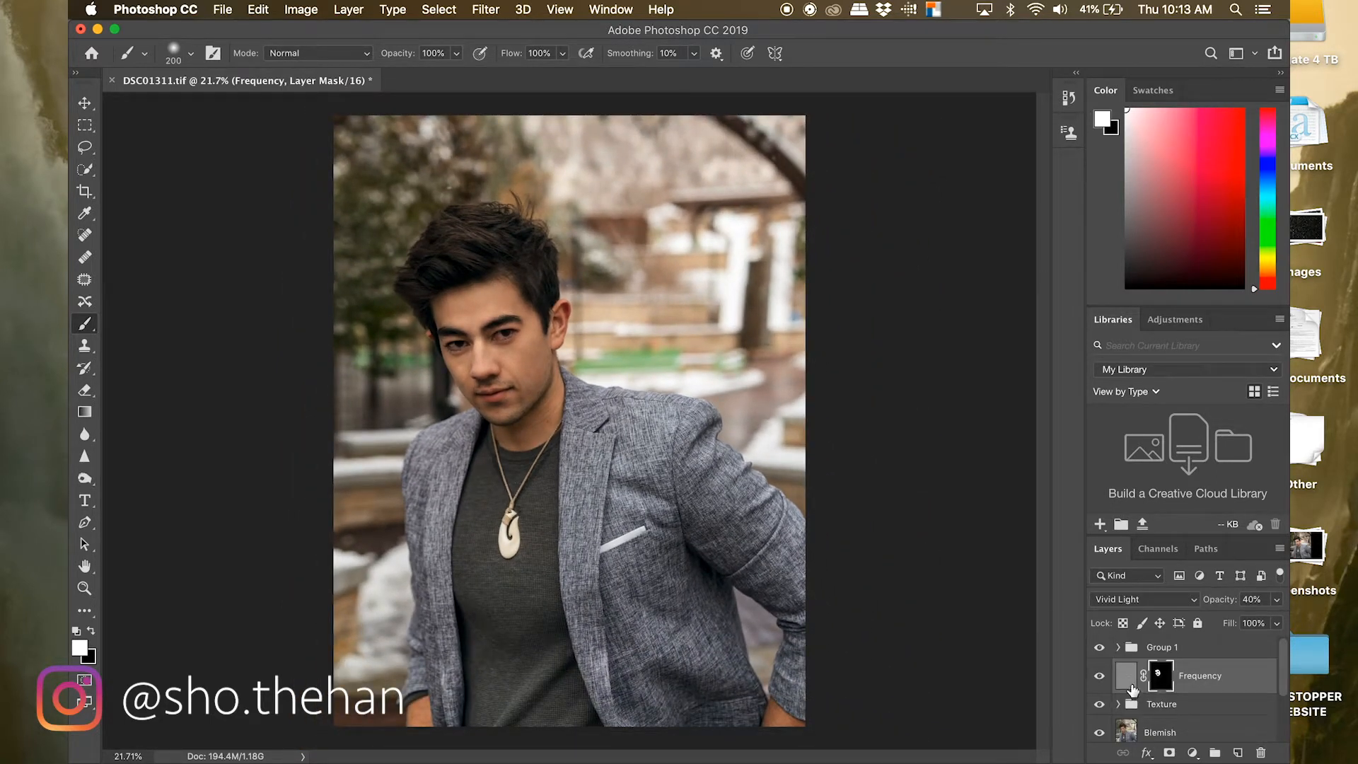
left_click(1192, 753)
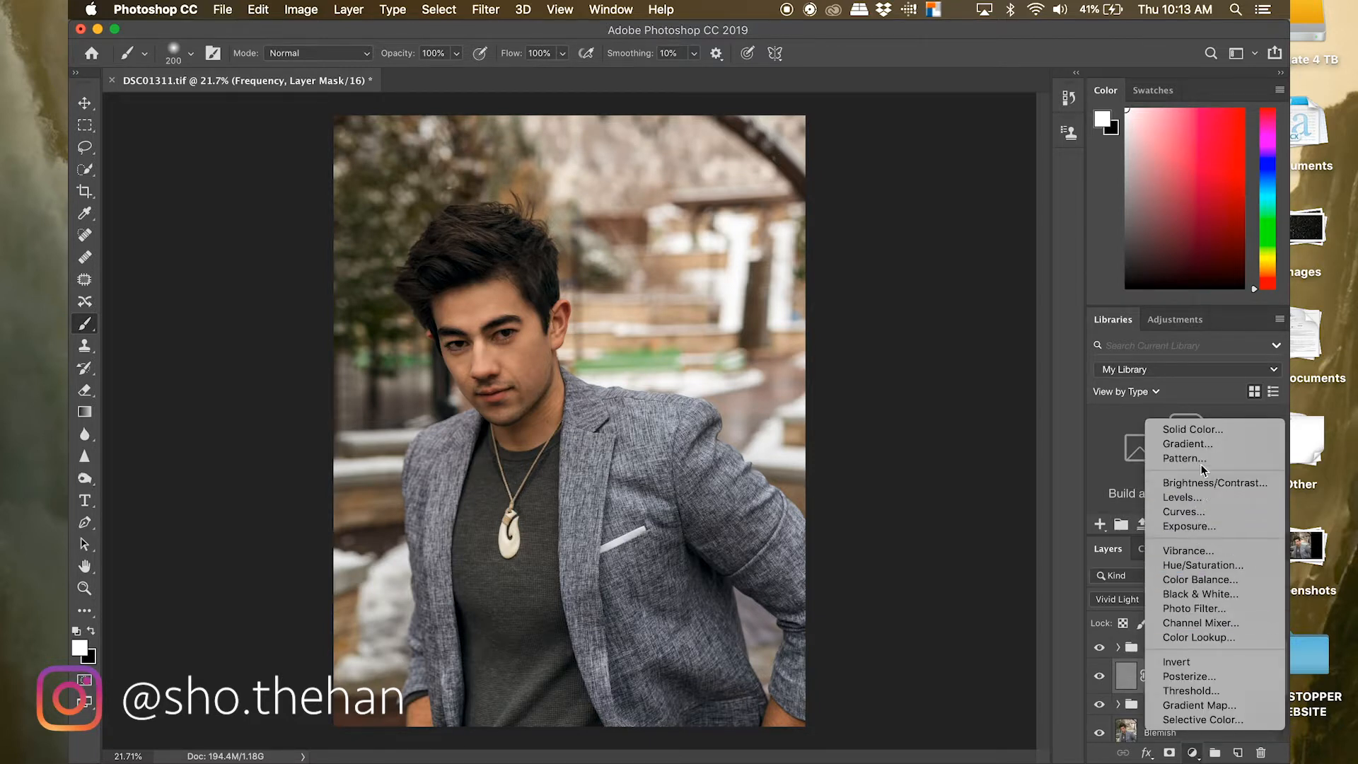
left_click(1197, 430)
left_click_drag(856, 410, 700, 520)
left_click(1153, 240)
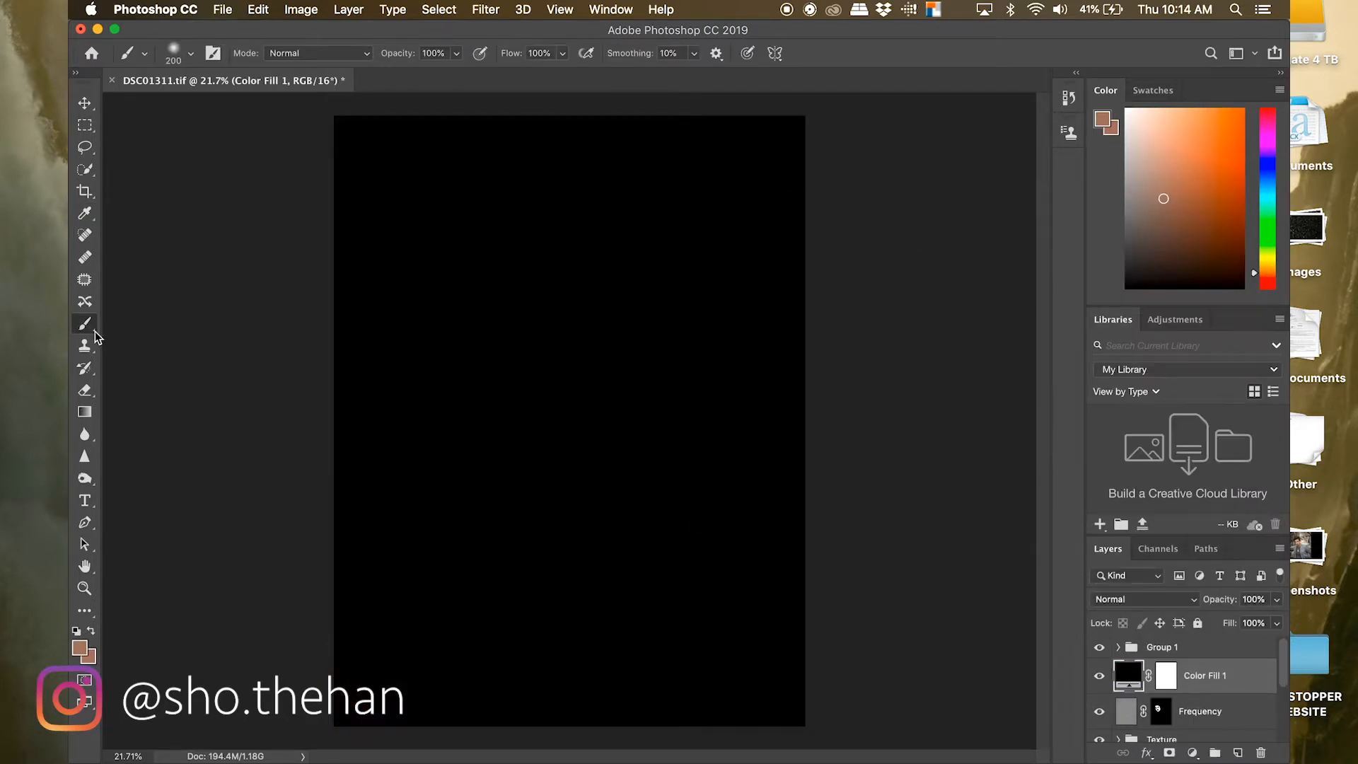
- Paint black on the Color Fill 1 mask with a 5000-pixel brush to reveal the face and upper body
left_click(1167, 679)
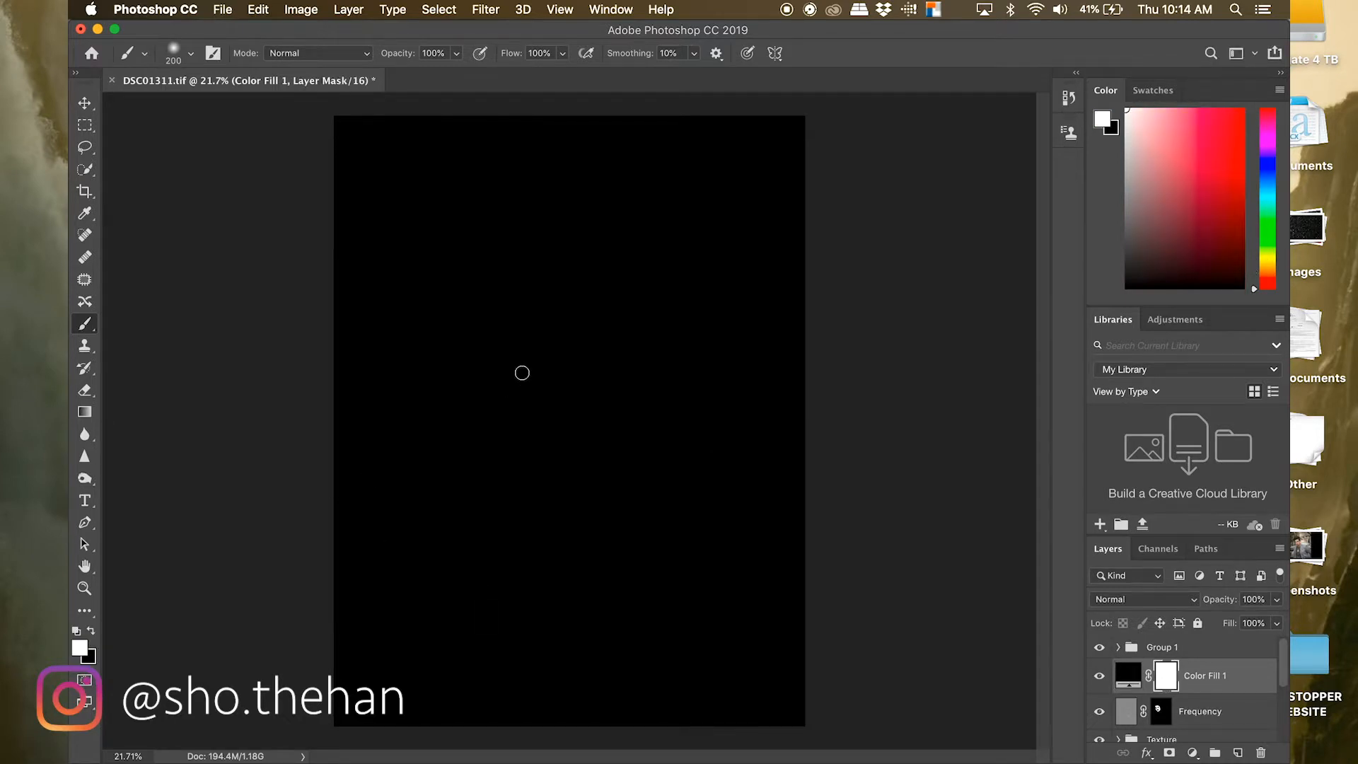
key("bracketright")
key("bracketright")
key("bracketright")
key("bracketright")
key("bracketright")
key("bracketright")
key("bracketright")
key("bracketright")
key("bracketright")
key("bracketright")
key("bracketright")
key("bracketright")
key("bracketright")
key("bracketright")
key("bracketright")
key("bracketright")
key("bracketright")
key("bracketright")
key("bracketright")
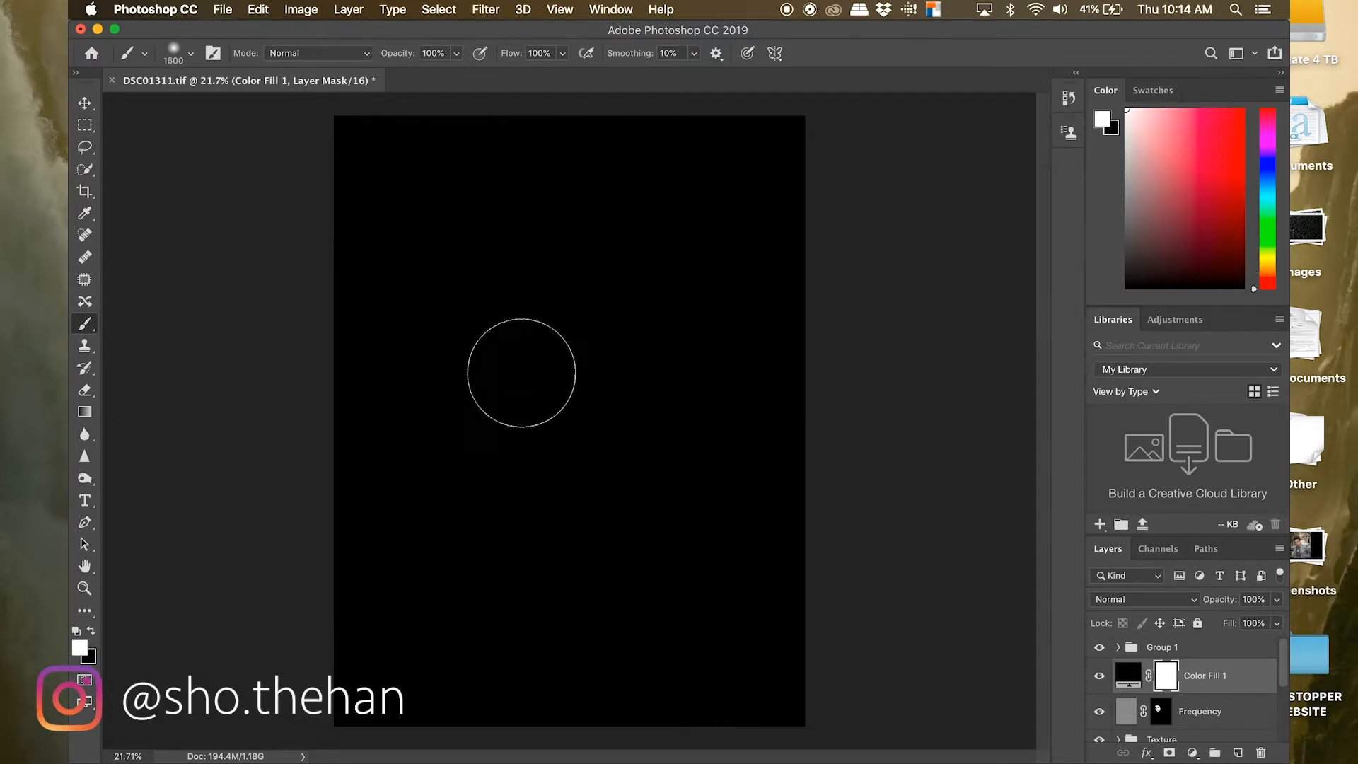
key("bracketright")
key("bracketright")
key("bracketright")
key("bracketright")
key("bracketright")
key("bracketright")
key("bracketright")
key("bracketright")
key("bracketright")
key("bracketright")
key("bracketright")
key("bracketright")
key("bracketright")
key("bracketright")
key("bracketright")
key("bracketright")
key("bracketright")
key("bracketright")
key("bracketright")
key("bracketright")
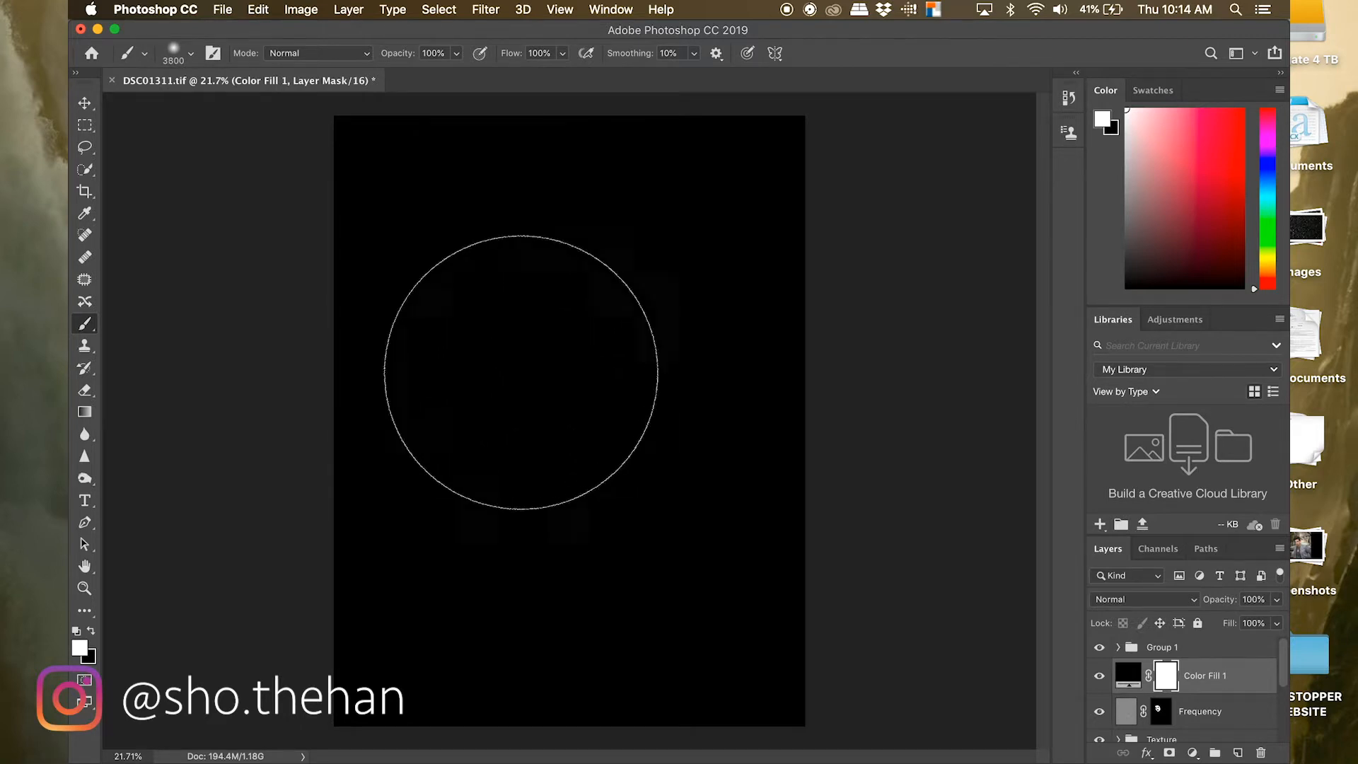
key("bracketright")
key("bracketright")
key("bracketright")
key("bracketright")
key("bracketright")
key("bracketright")
key("bracketright")
key("bracketright")
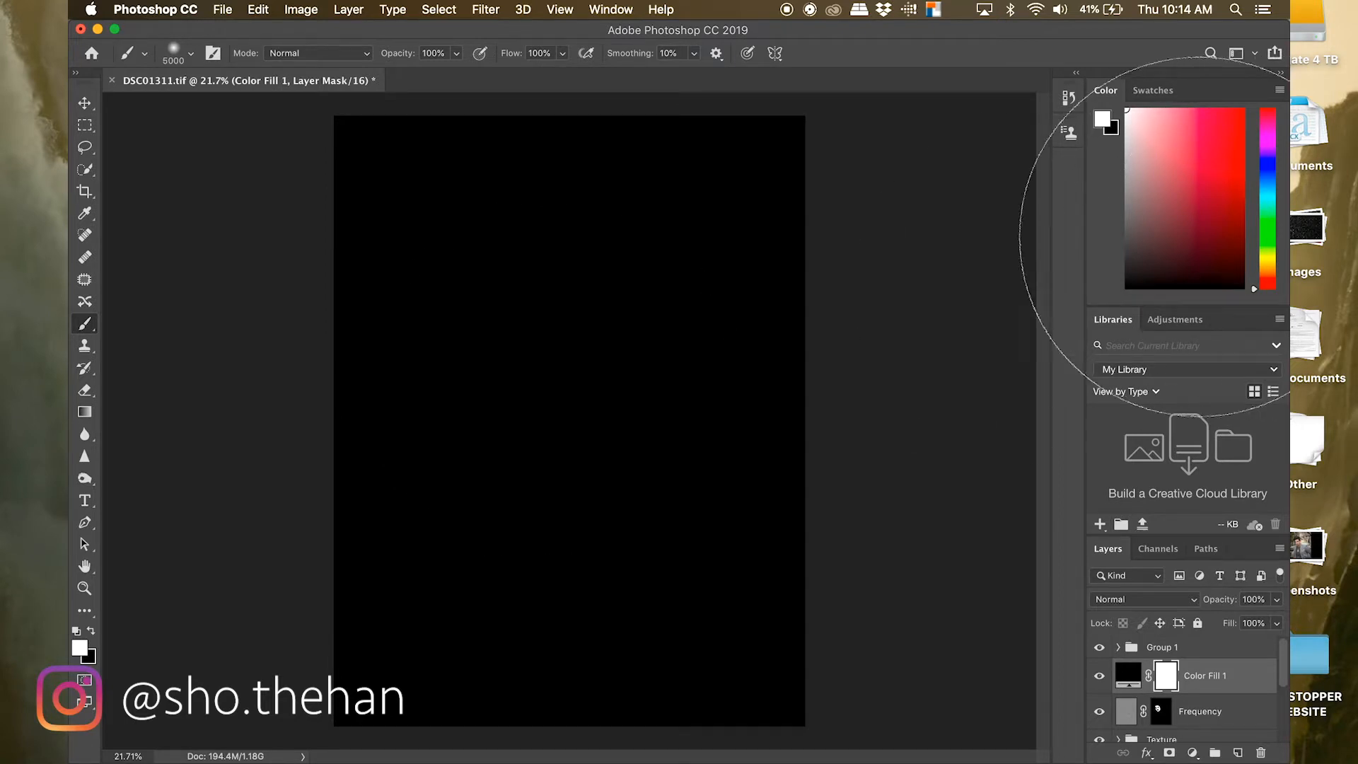
left_click_drag(1183, 257, 1027, 395)
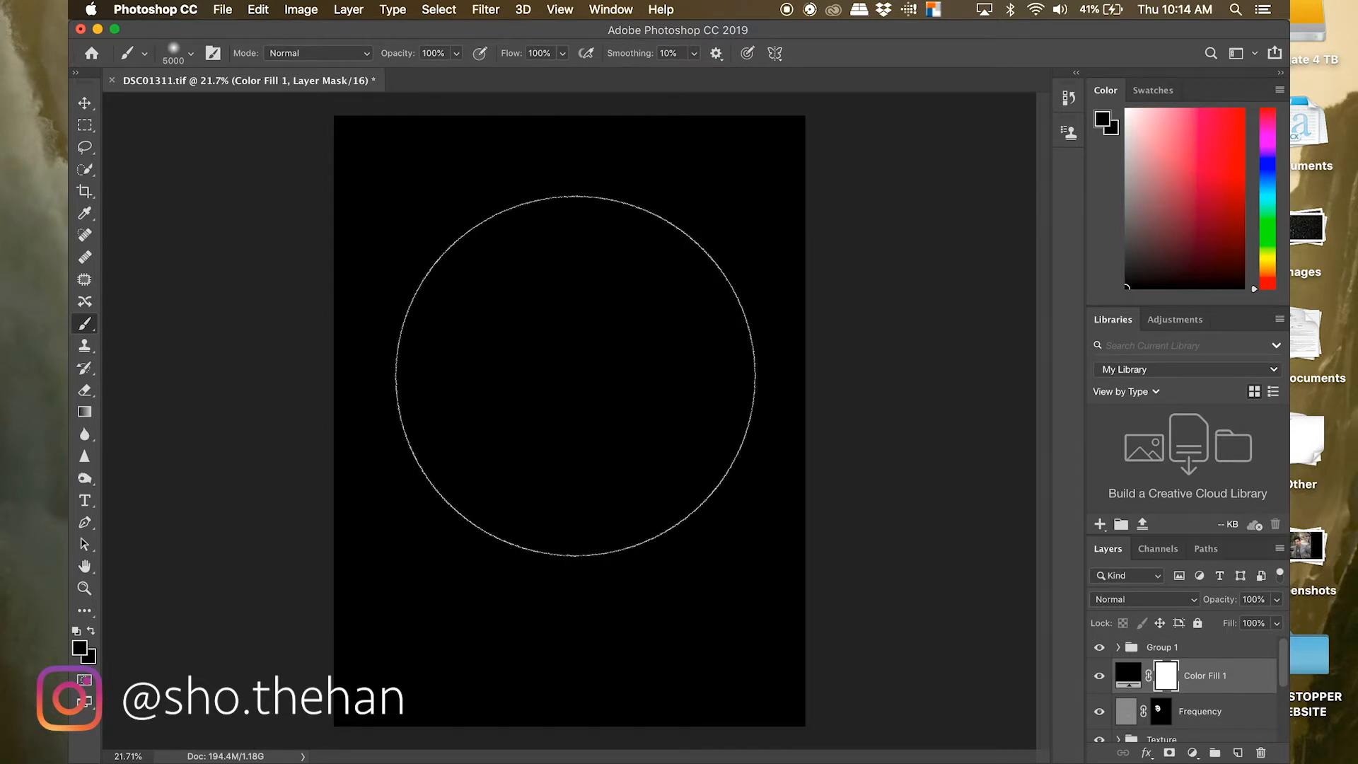
left_click(570, 380)
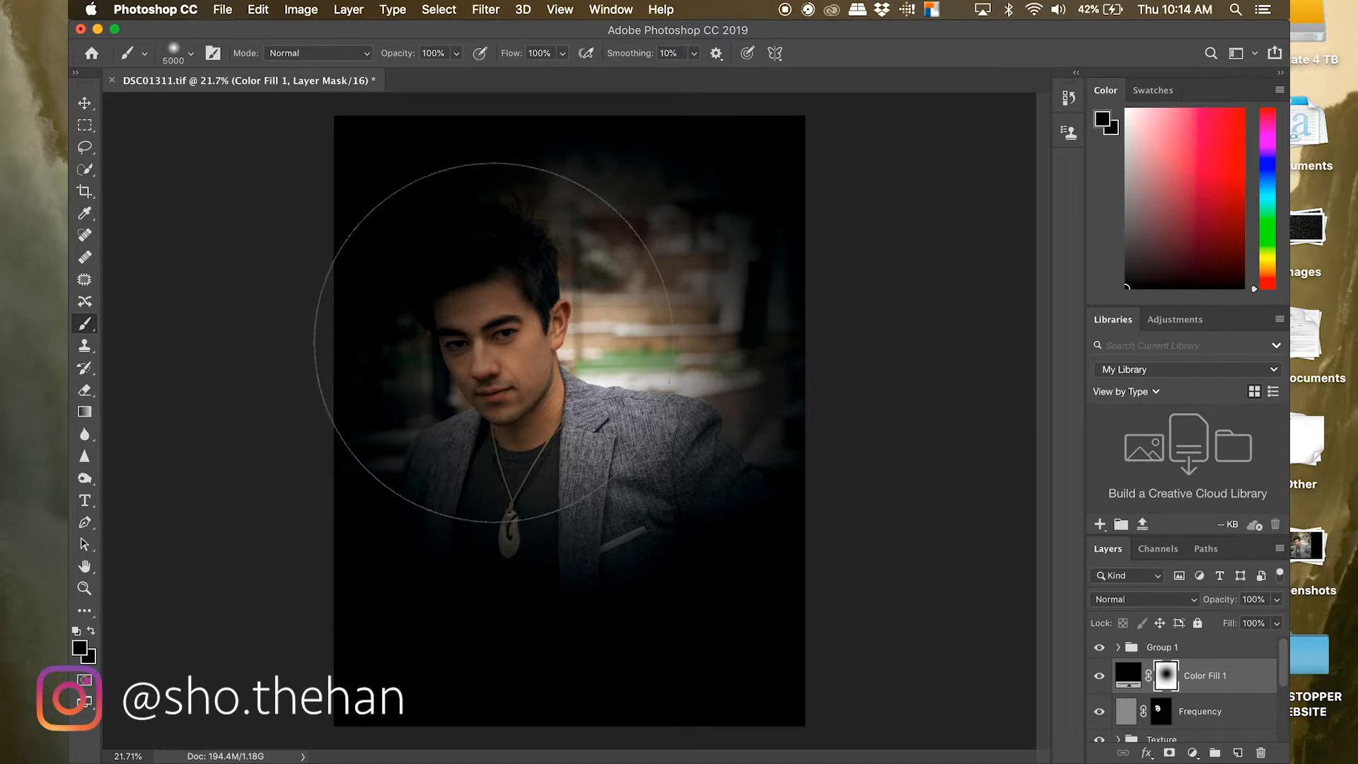
left_click(493, 342)
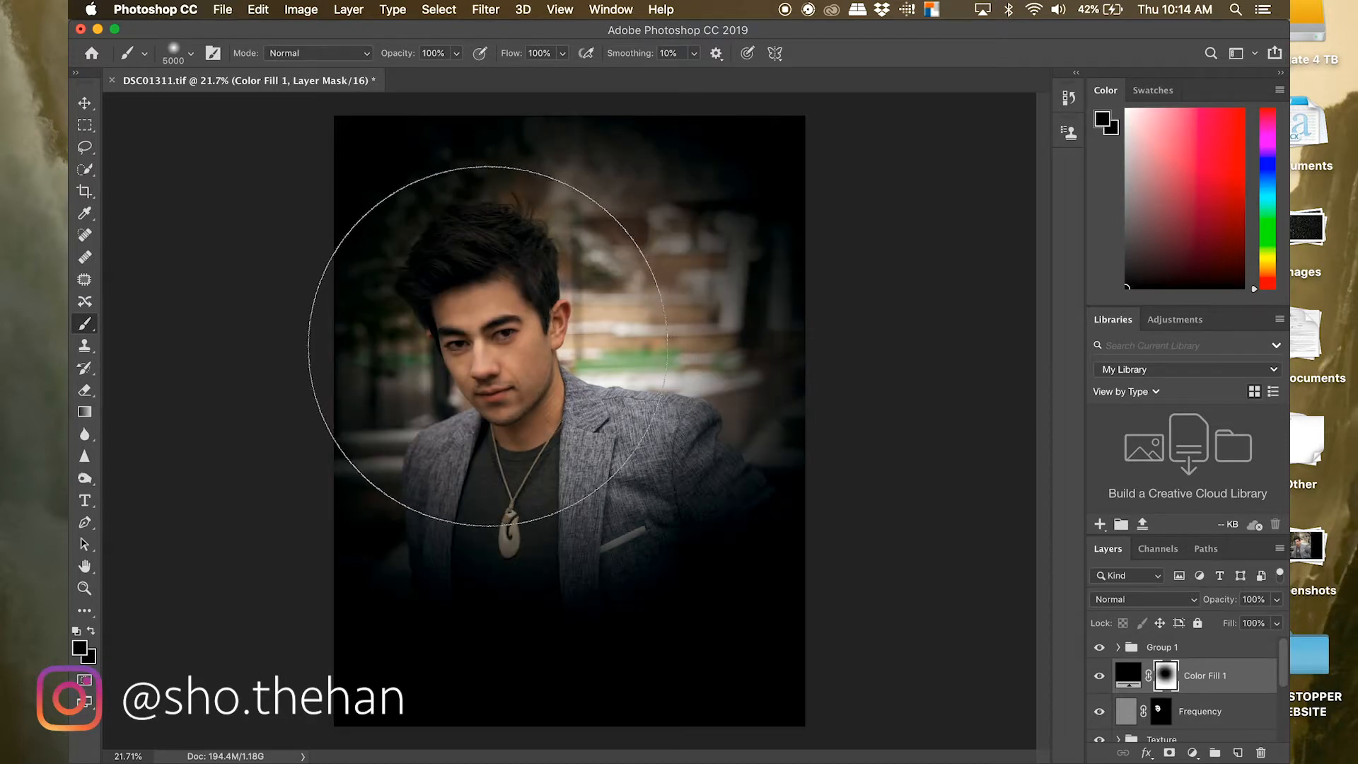
left_click(532, 596)
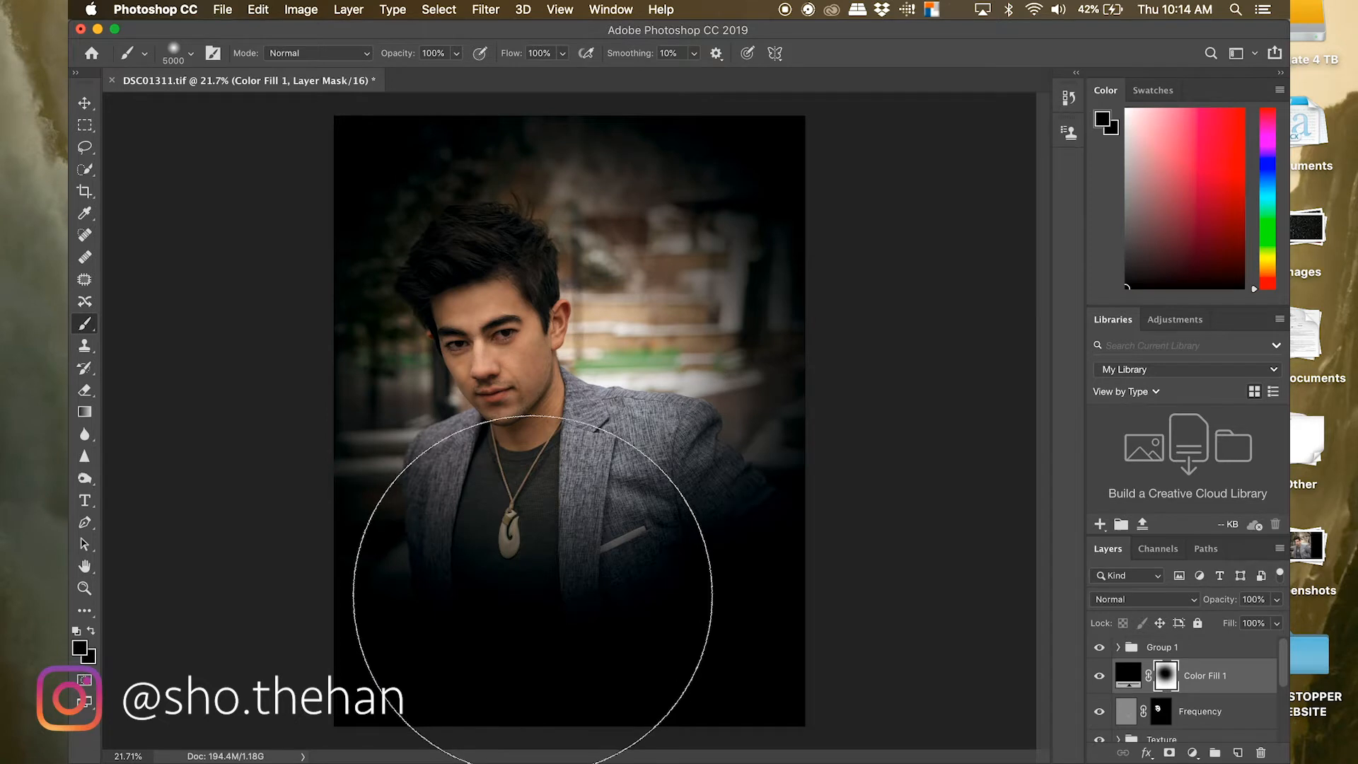
left_click(533, 594)
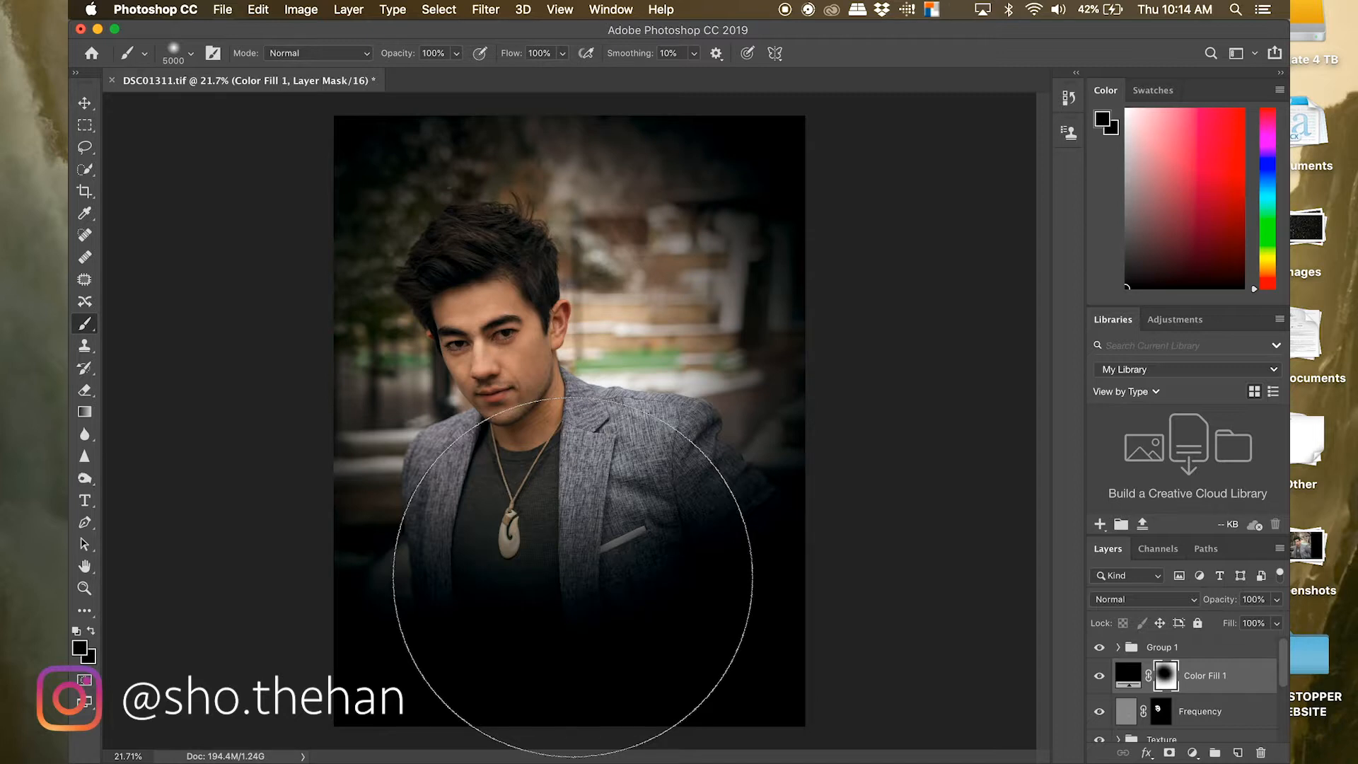
- Reduce the brush to 3200 pixels and paint black on the Color Fill 1 mask over the jacket and lower torso
key("bracketleft")
key("bracketleft")
key("bracketleft")
key("bracketleft")
key("bracketleft")
key("bracketleft")
key("bracketleft")
key("bracketleft")
key("bracketleft")
key("bracketleft")
key("bracketleft")
key("bracketleft")
key("bracketleft")
key("bracketleft")
key("bracketleft")
key("bracketleft")
key("bracketleft")
key("bracketleft")
mouse_move(626, 594)
left_mouse_down()
mouse_move(651, 606)
mouse_move(576, 742)
left_mouse_up()
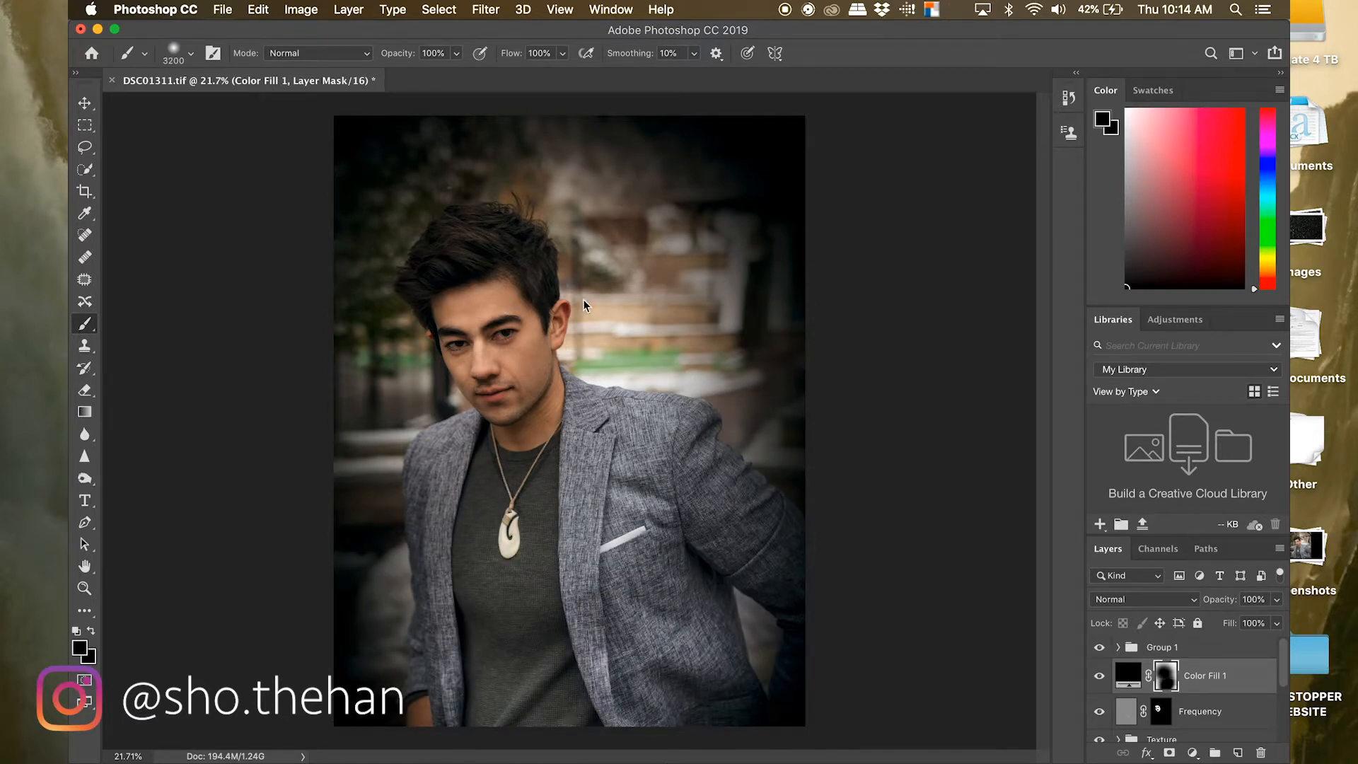
- Paint the fill mask white over the upper-right background, and soften the vignette around the subject with a 4700-pixel black brush
key("x")
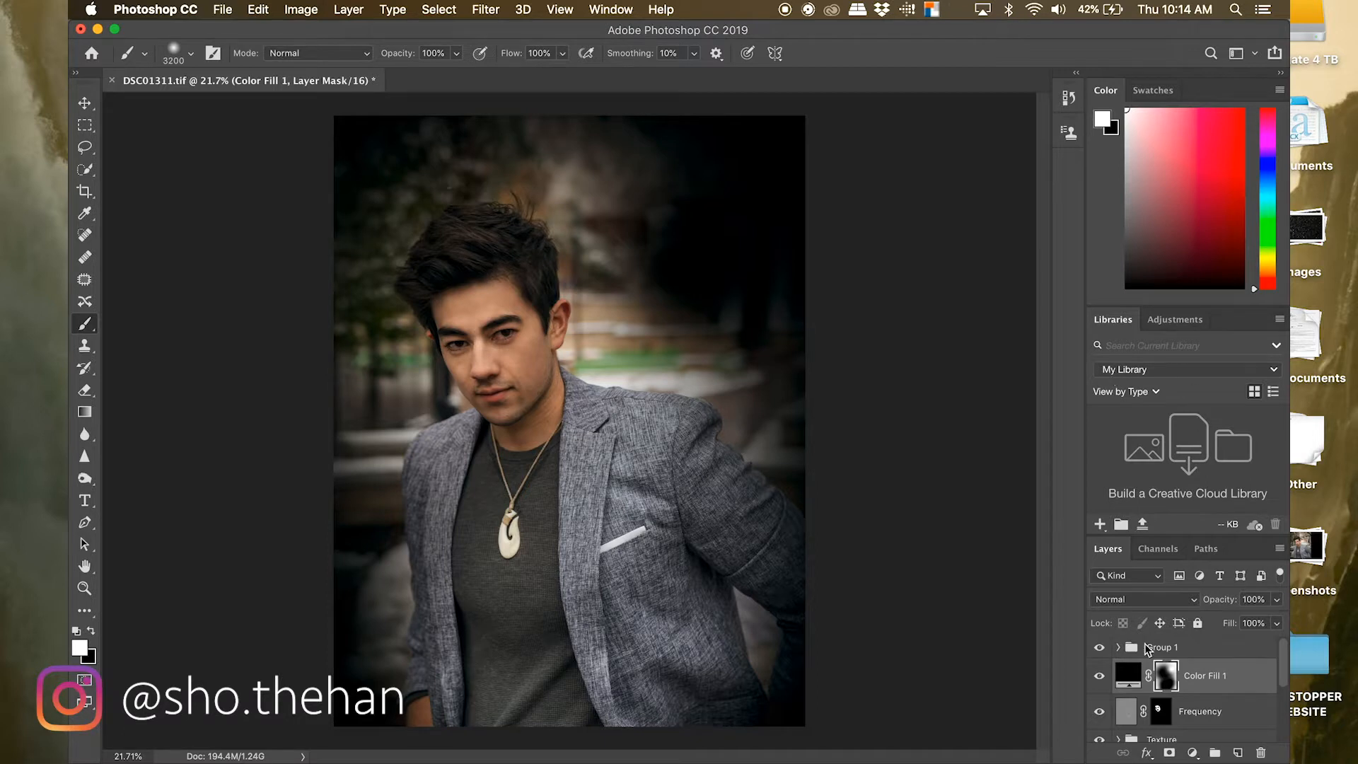
key("x")
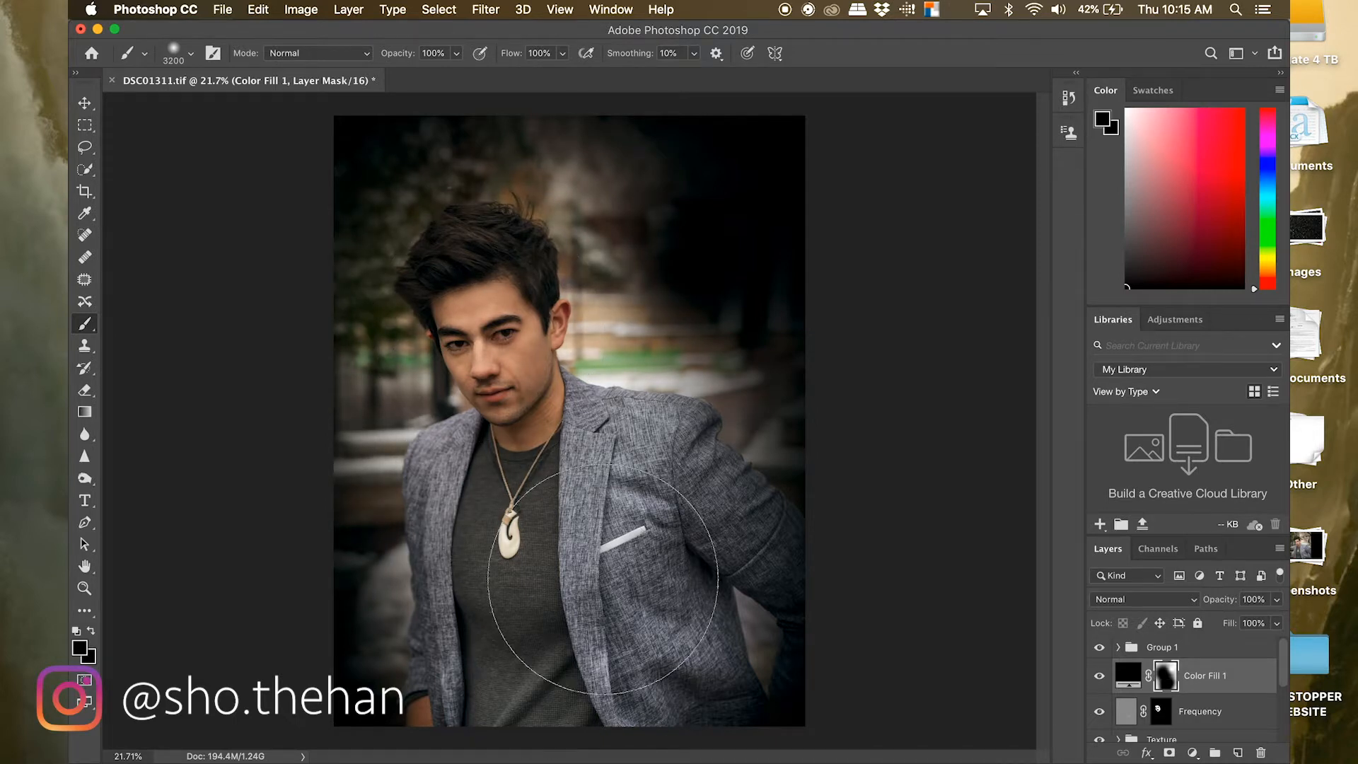
key("bracketright")
key("bracketright")
key("bracketright")
key("bracketright")
key("bracketright")
key("bracketright")
key("bracketright")
key("bracketright")
key("bracketright")
key("bracketright")
key("bracketright")
key("bracketright")
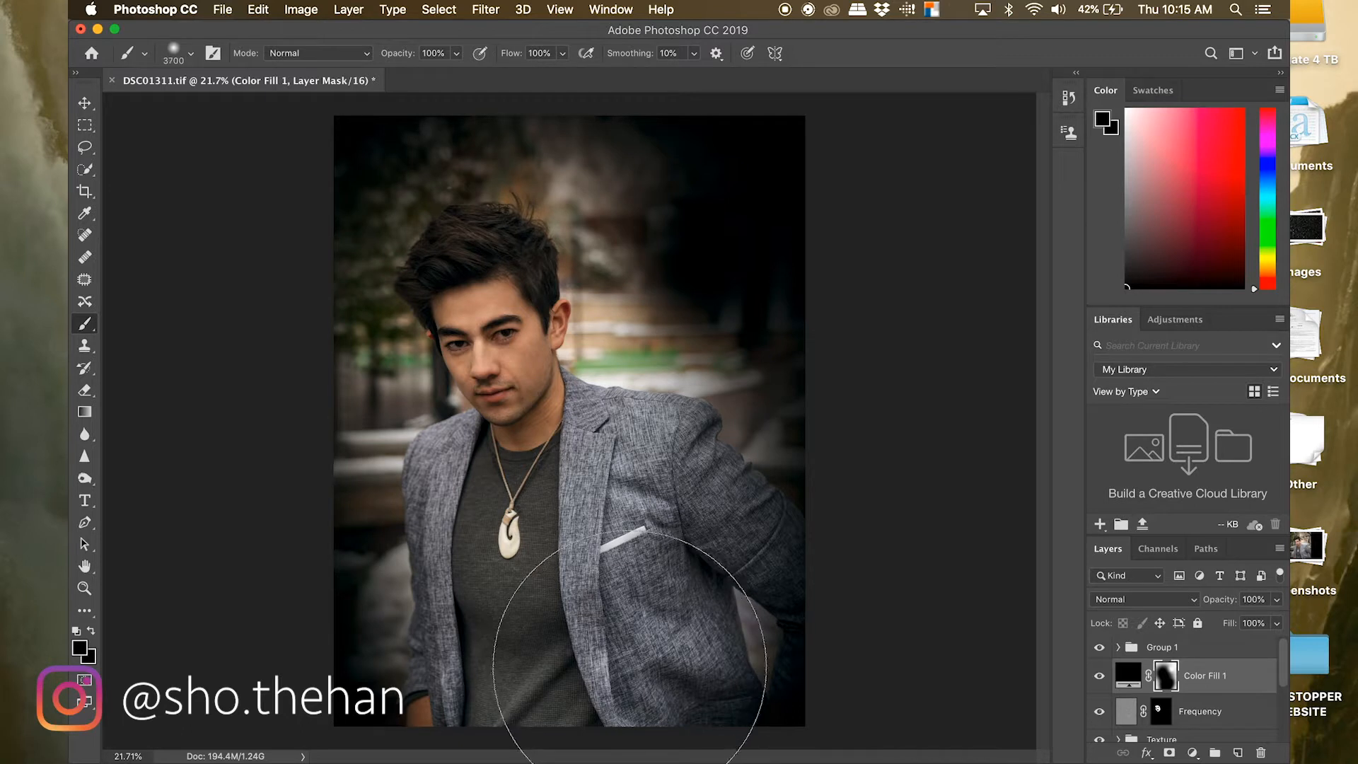
key("bracketright")
key("bracketright")
key("bracketright")
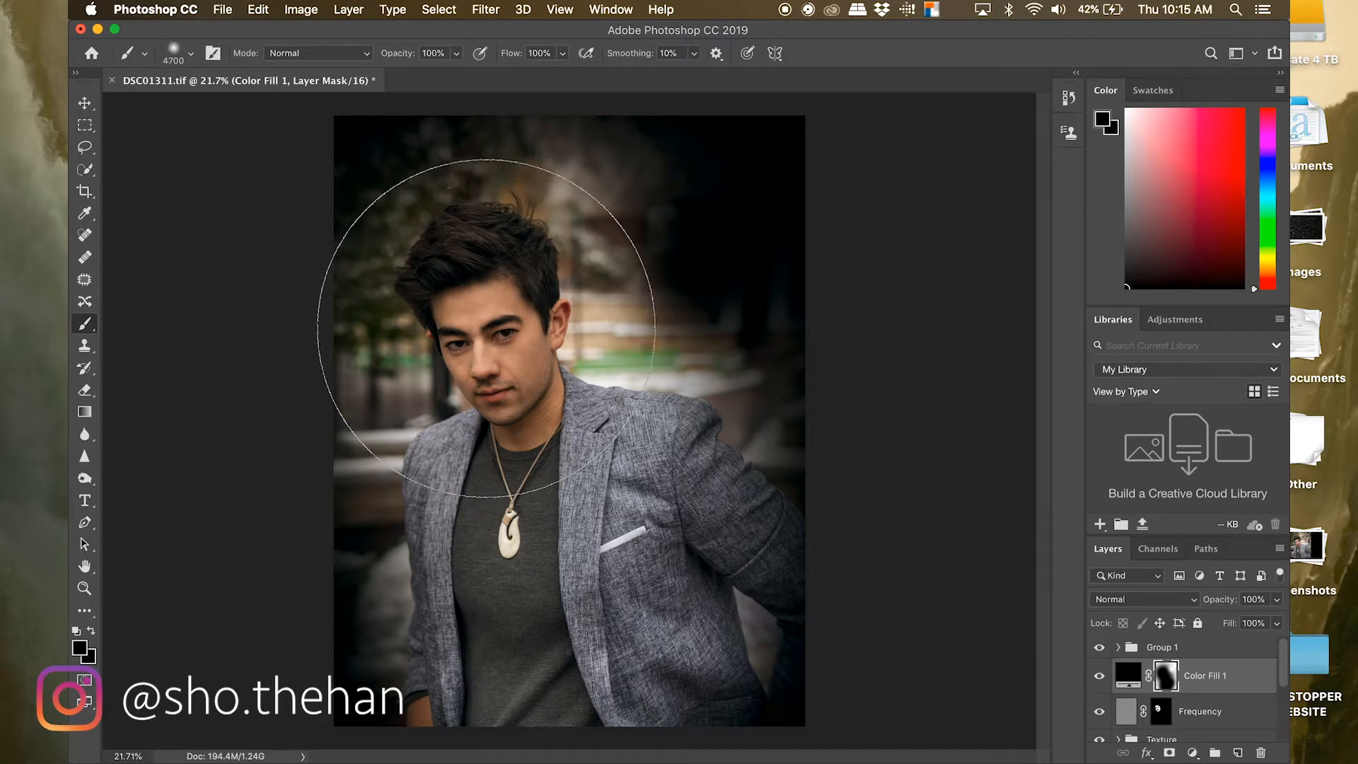
left_click(542, 360)
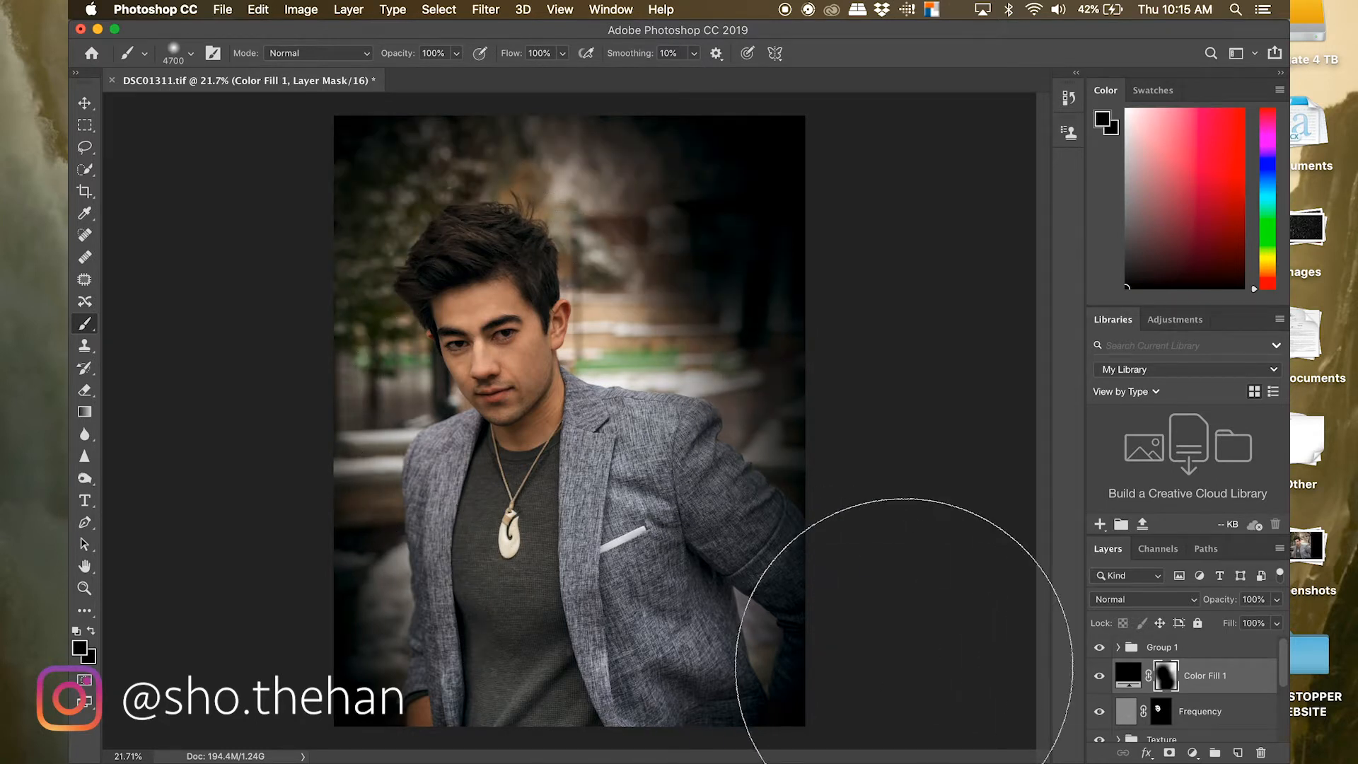
- Lower the opacity of the Color Fill 1 layer to 54% to soften the vignette
left_click(1277, 601)
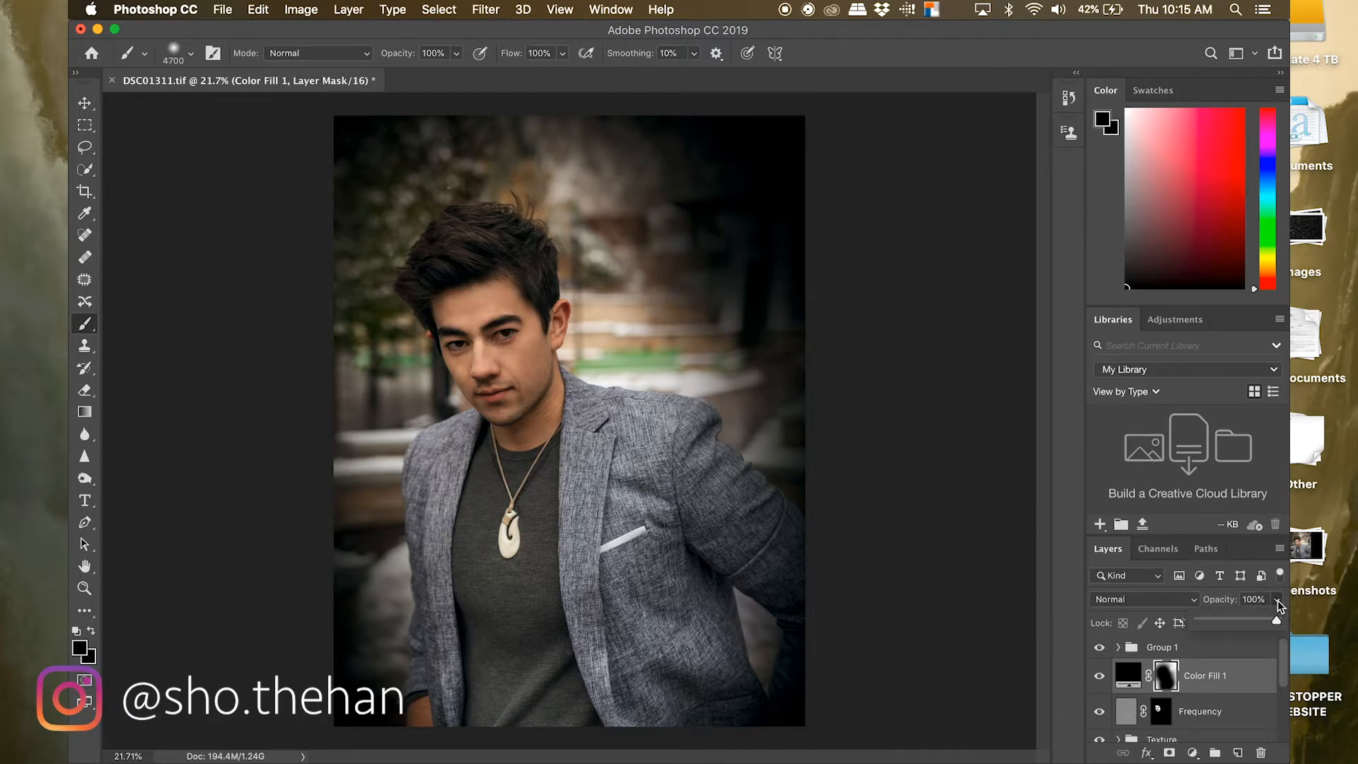
left_click_drag(1278, 618, 1207, 627)
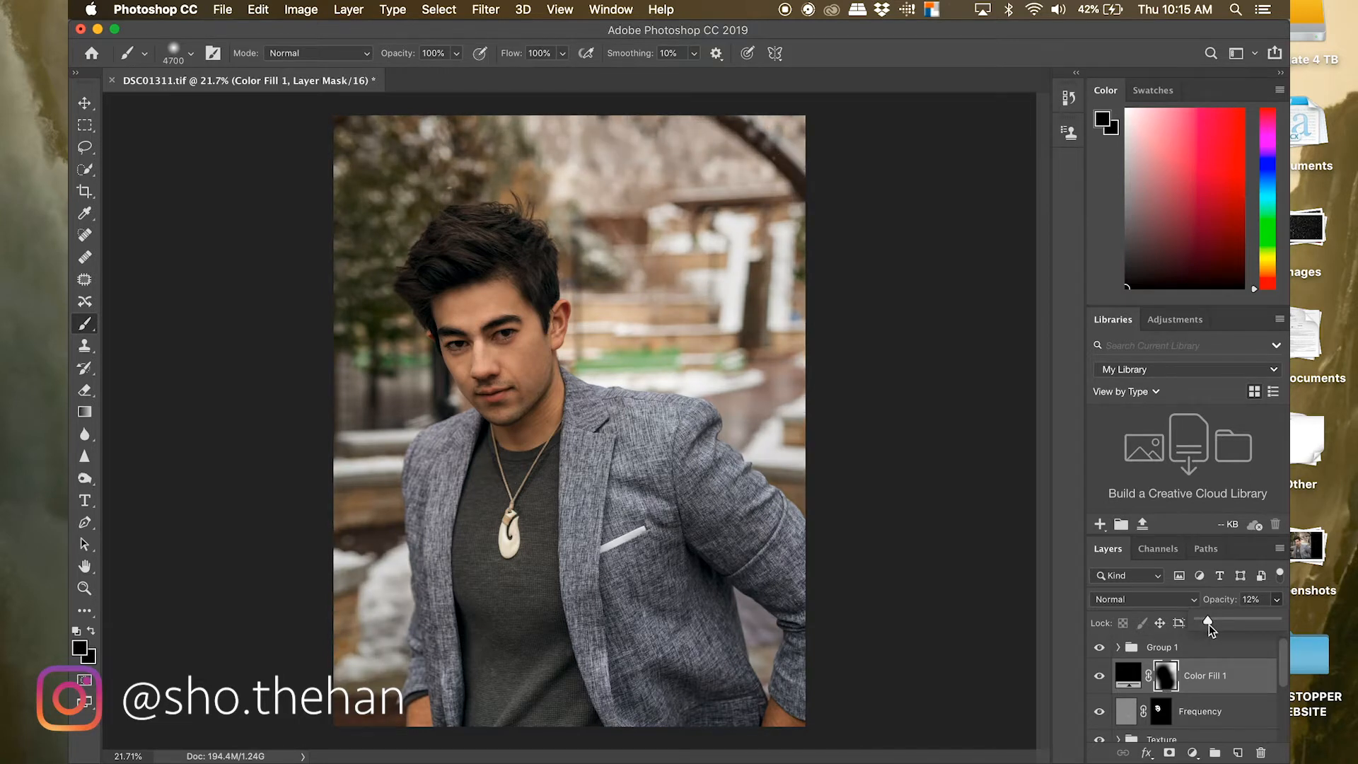
left_click_drag(1221, 625, 1237, 627)
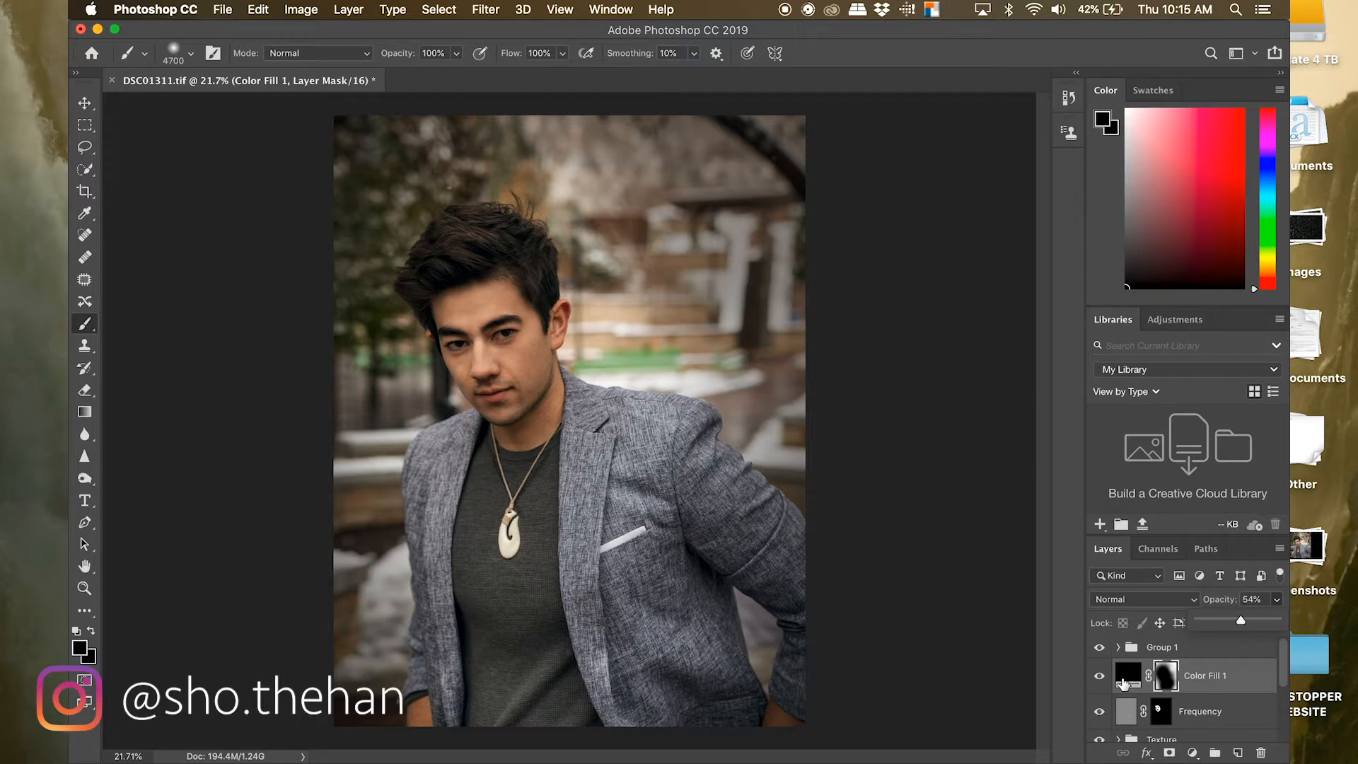
- Add a linear Gradient fill layer above Color Fill 1 using the Neutral Density preset at a 46.41° angle
left_click(1192, 752)
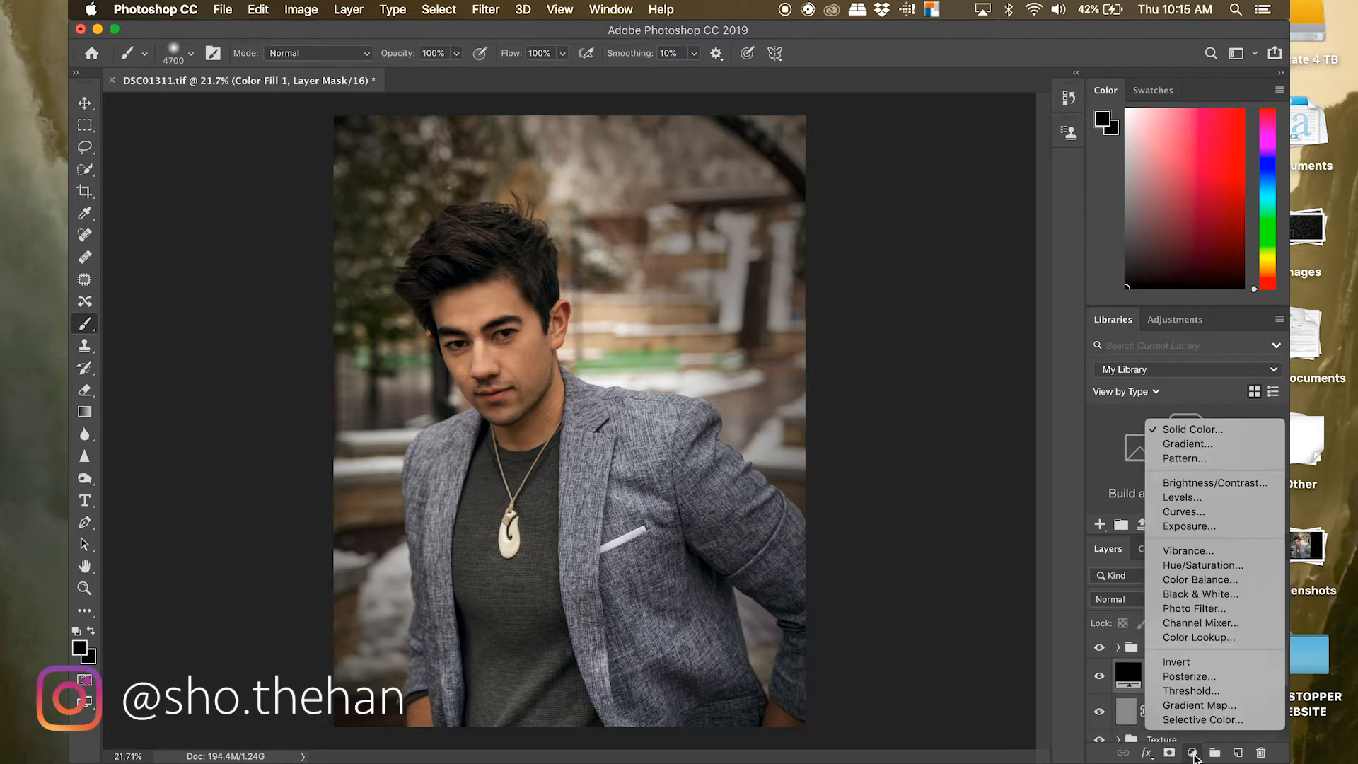
left_click(1221, 447)
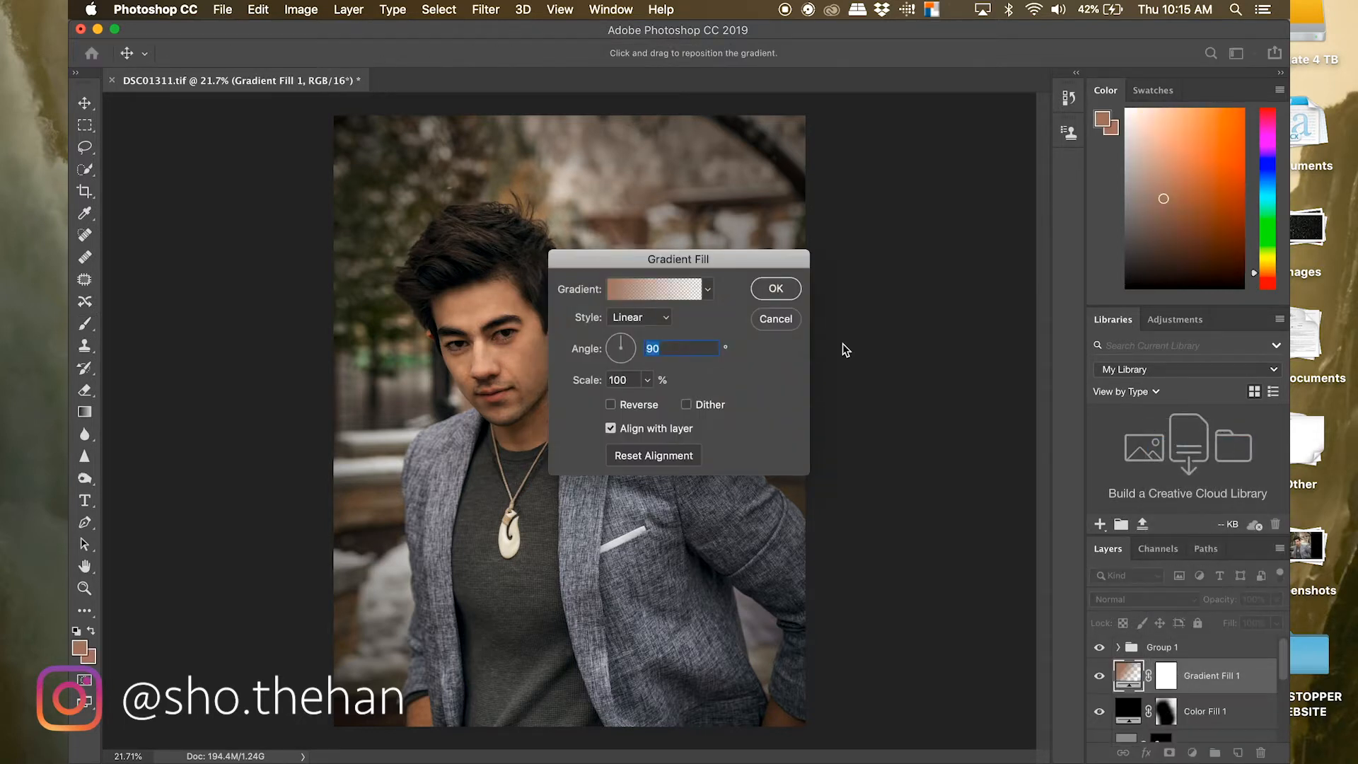
left_click(661, 296)
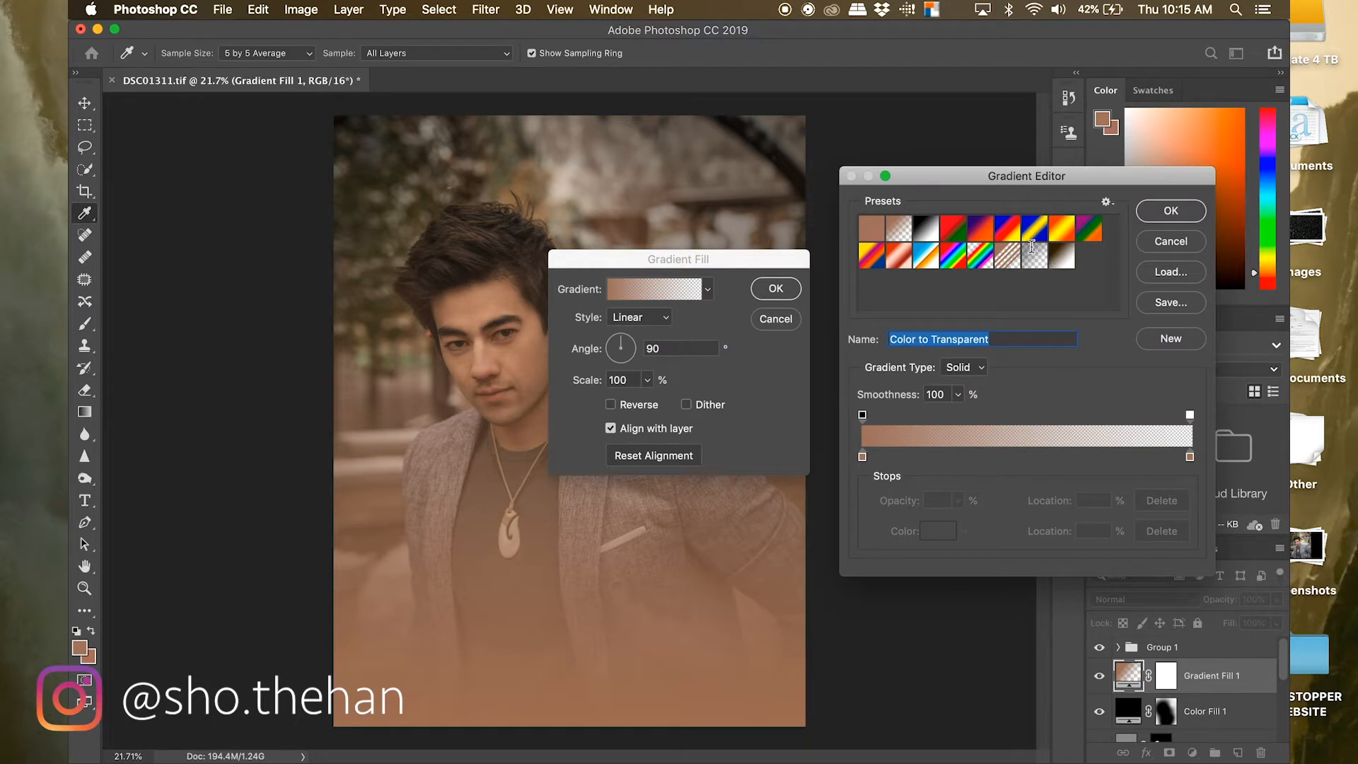
left_click(1034, 262)
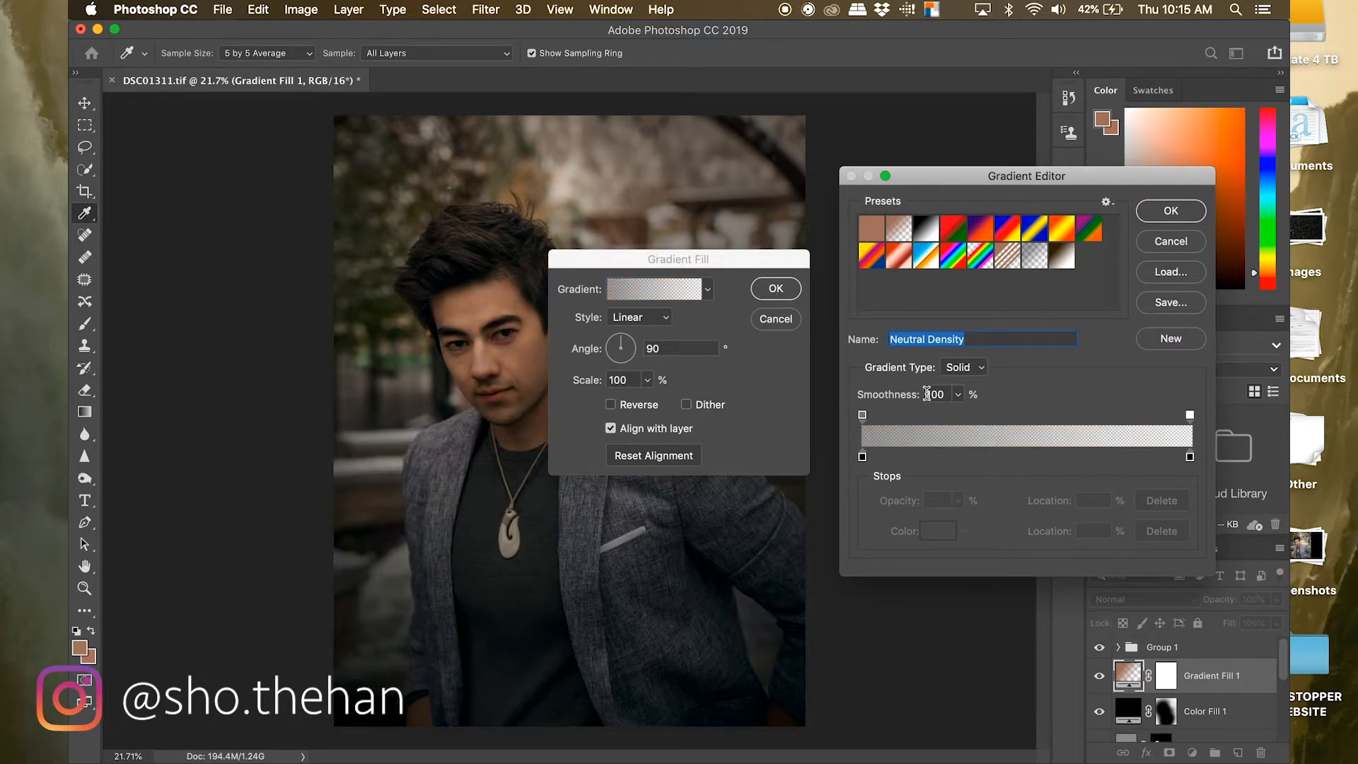
left_click(1177, 212)
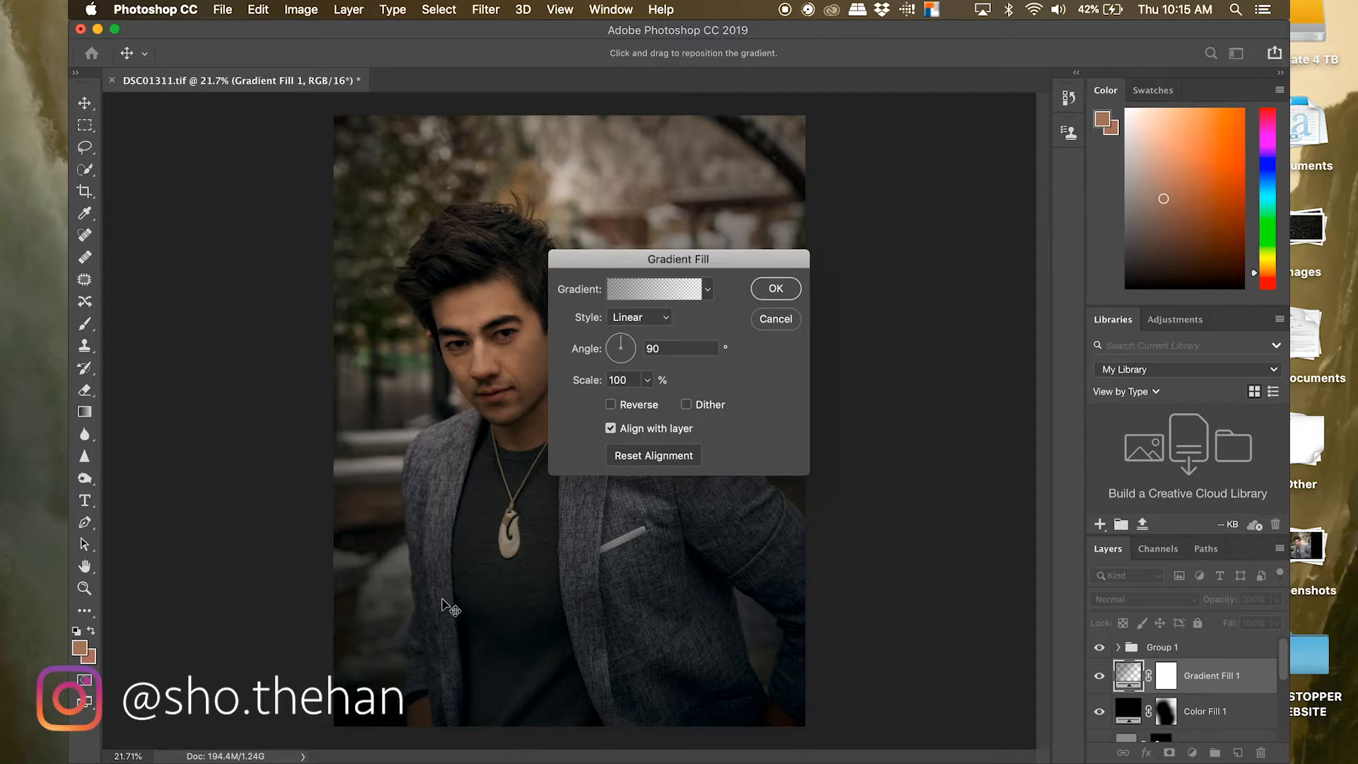
left_click_drag(620, 348, 634, 333)
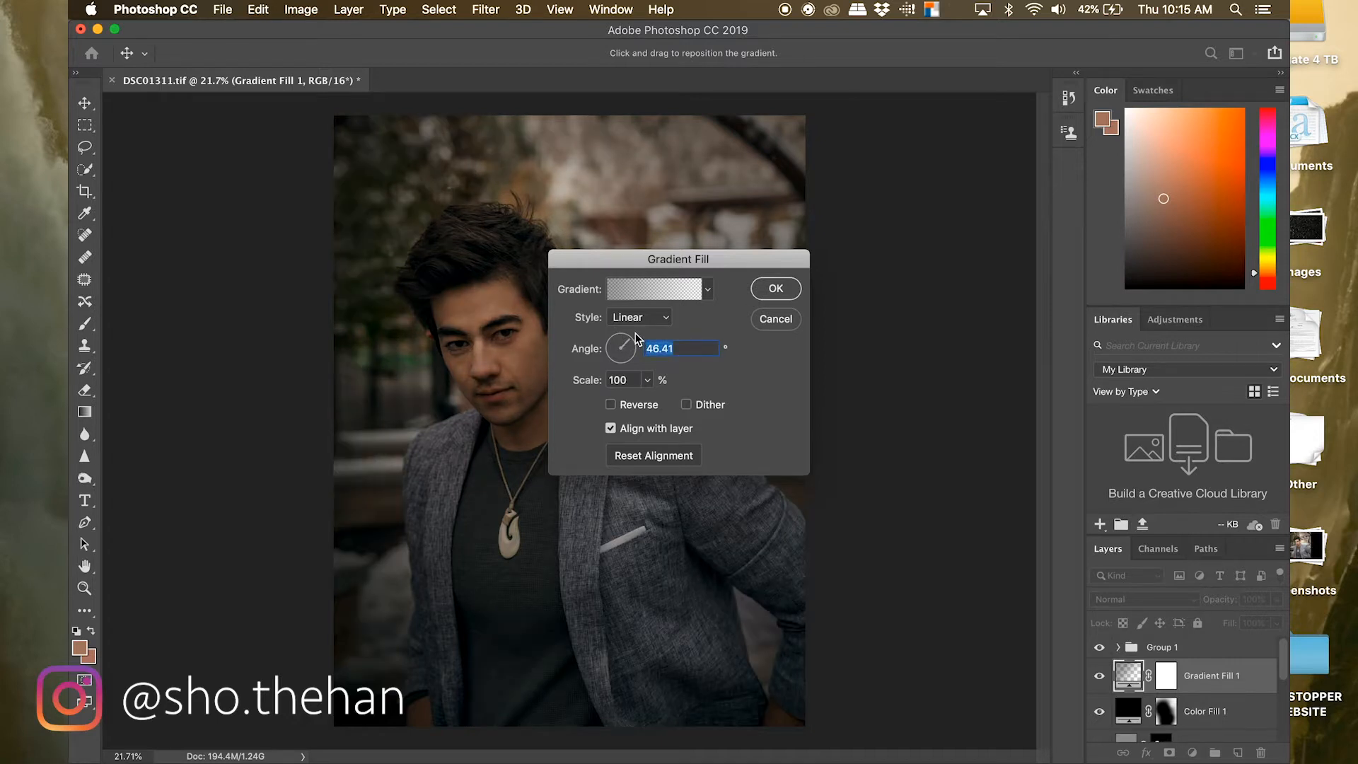
left_click(776, 288)
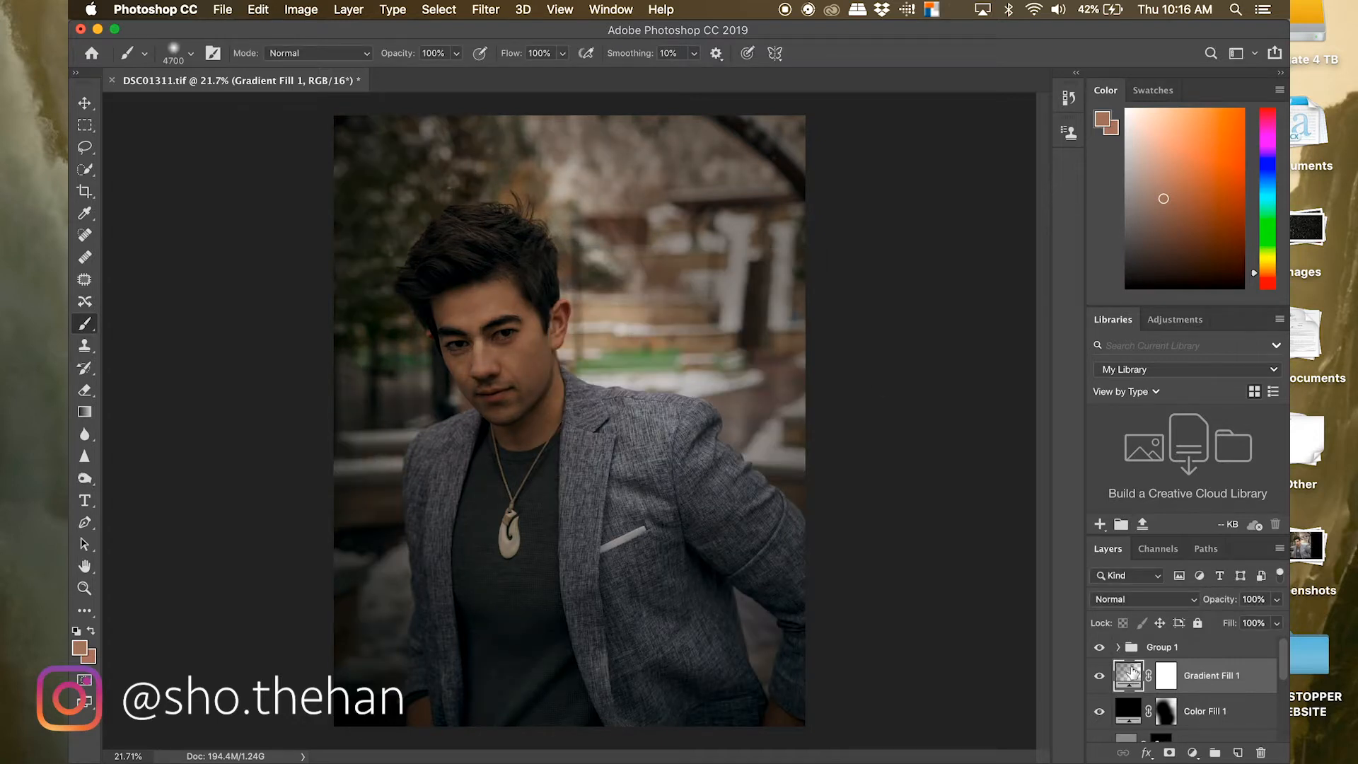
- Draw a diagonal black-to-white linear gradient on the Gradient Fill 1 mask, limiting the darkening to the image's lower-left area
left_click(1165, 682)
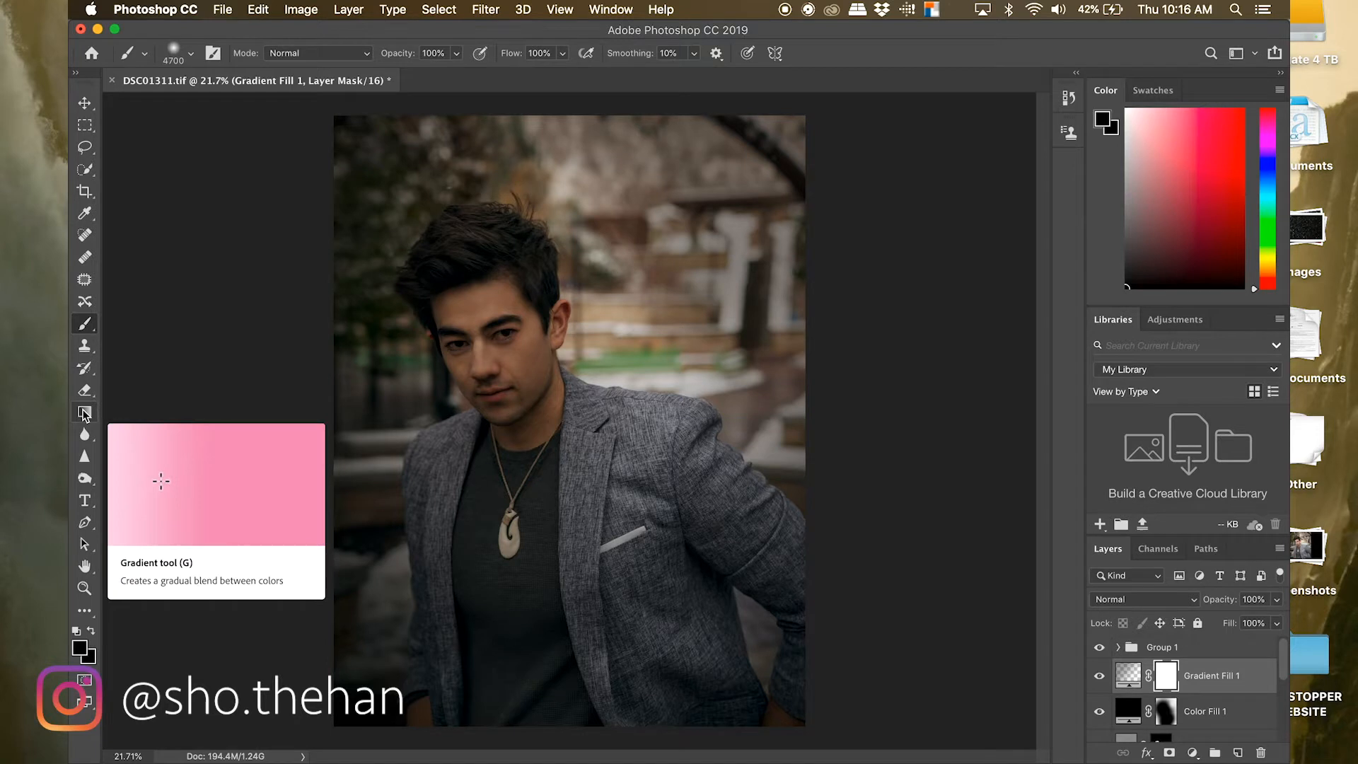
left_click(84, 413)
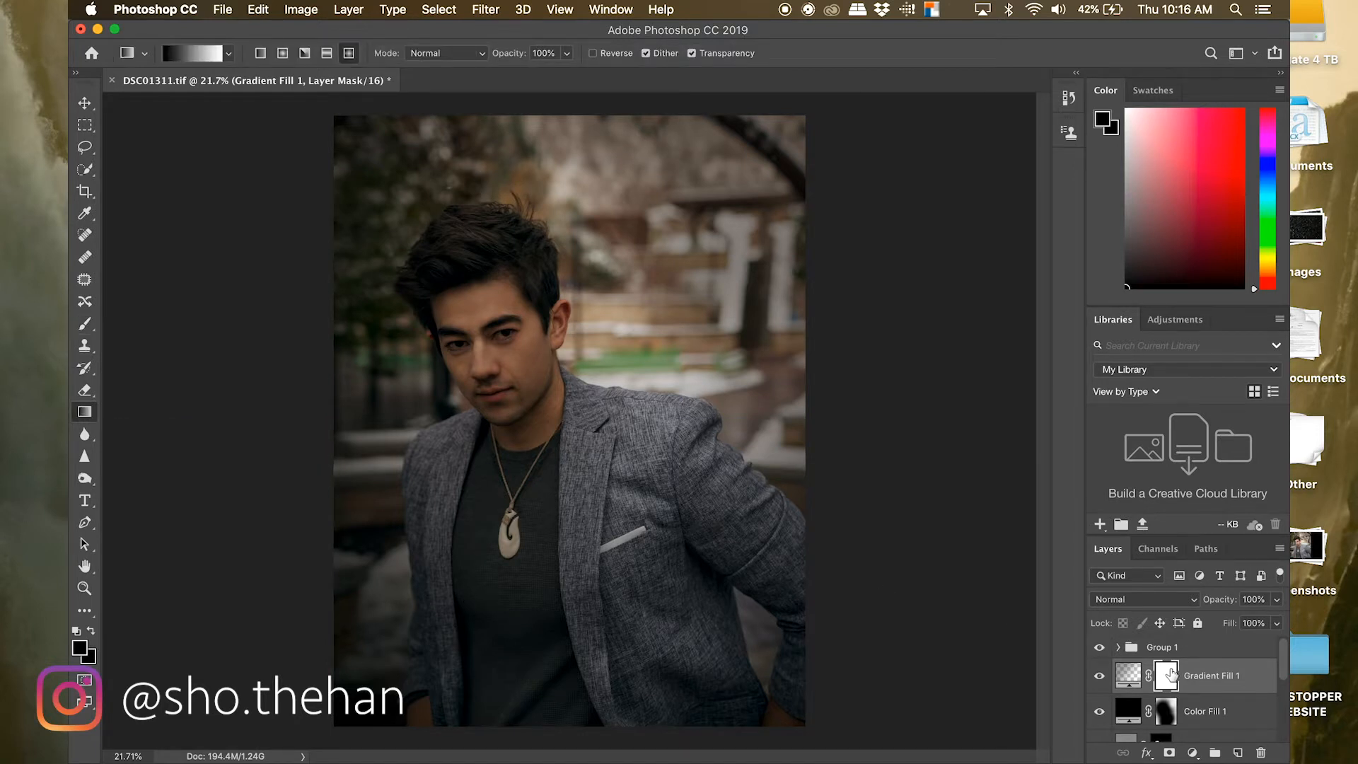
left_click_drag(507, 482, 433, 585)
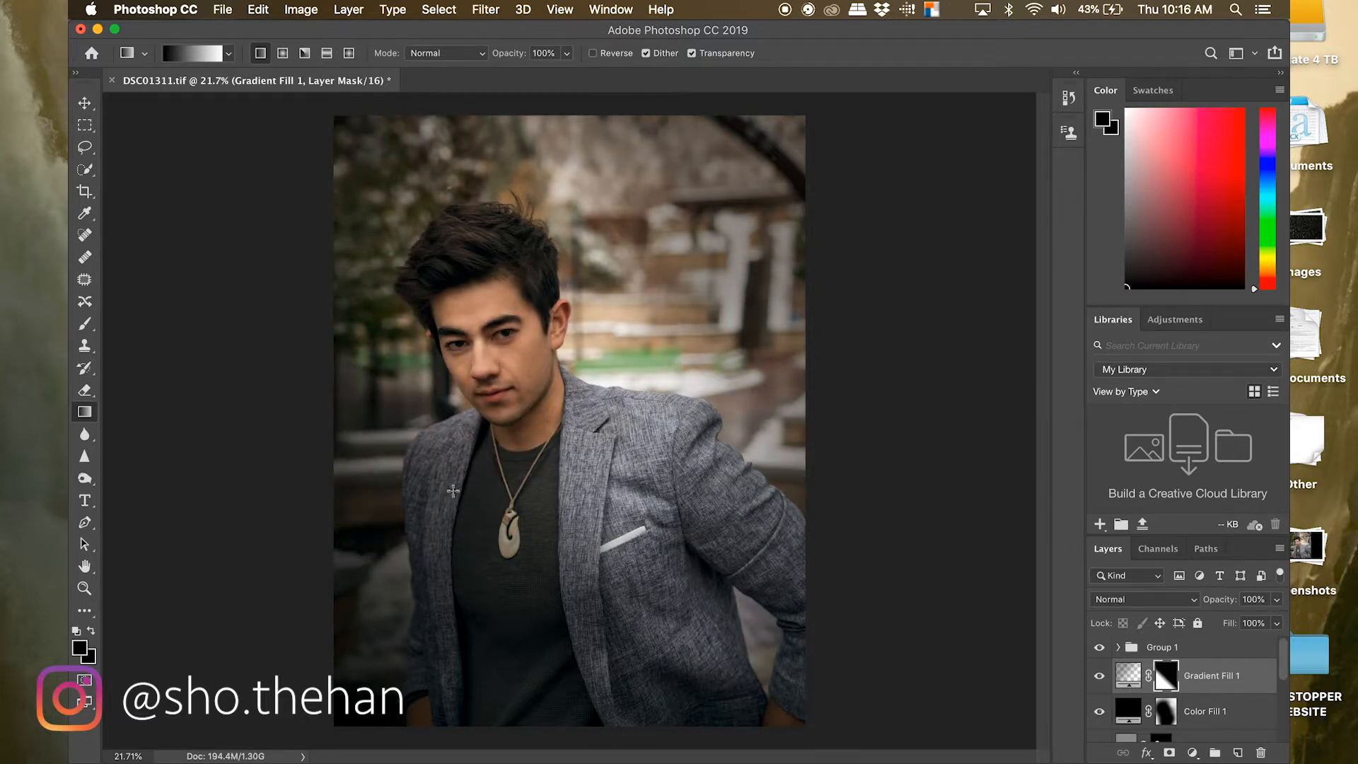
left_click_drag(541, 398, 451, 461)
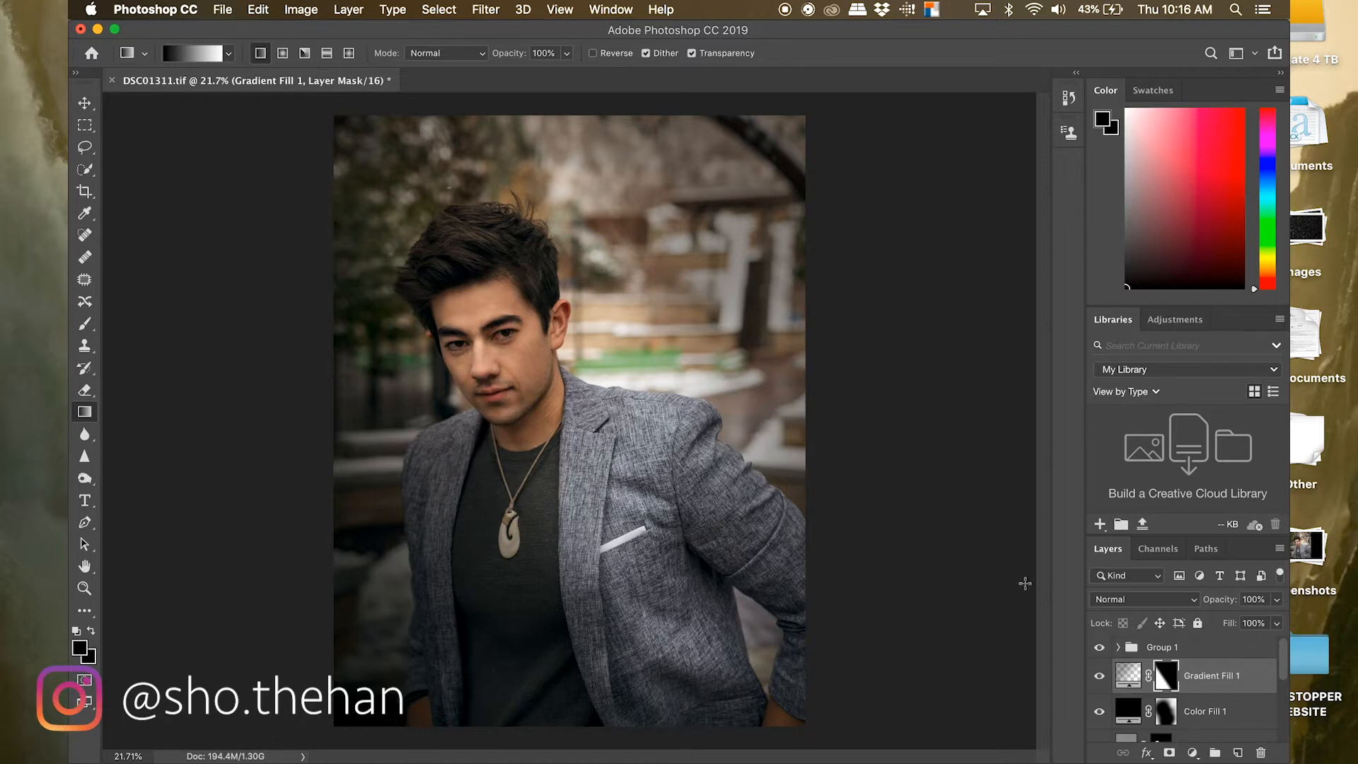
- Lower the opacity of the Gradient Fill 1 layer to 32%
left_click(1276, 622)
left_click_drag(1276, 622, 1223, 630)
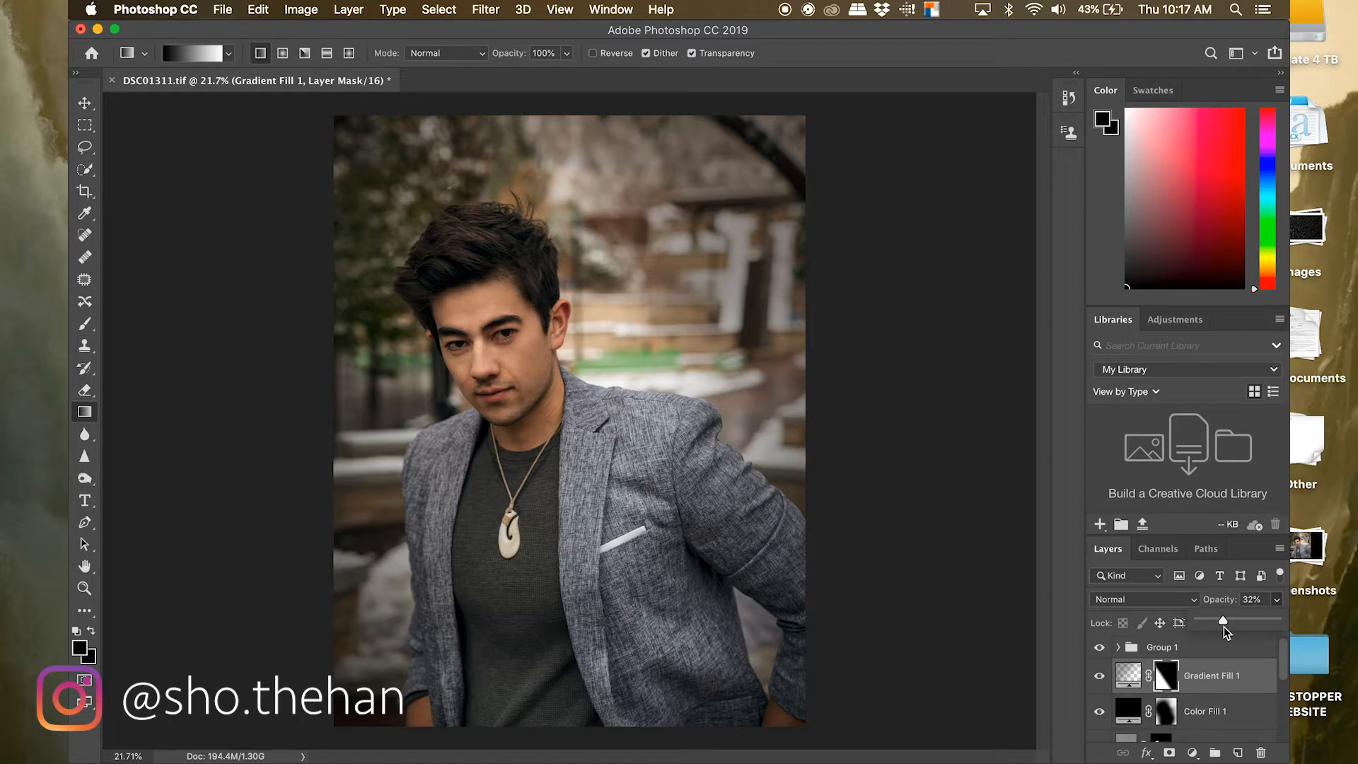
left_click(1210, 601)
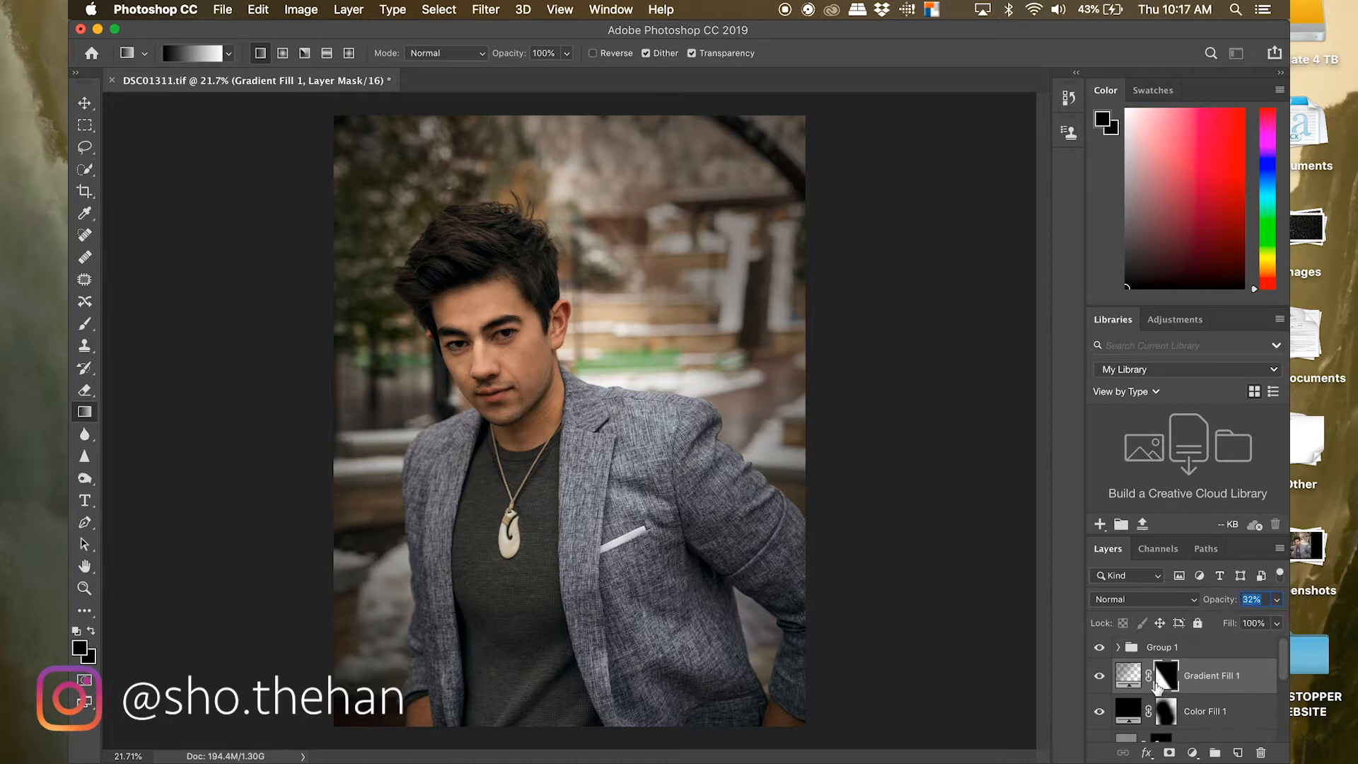
- Add a Levels adjustment layer above Gradient Fill 1 with input levels 6, 1.11 and 242, and compare before and after
left_click(1193, 752)
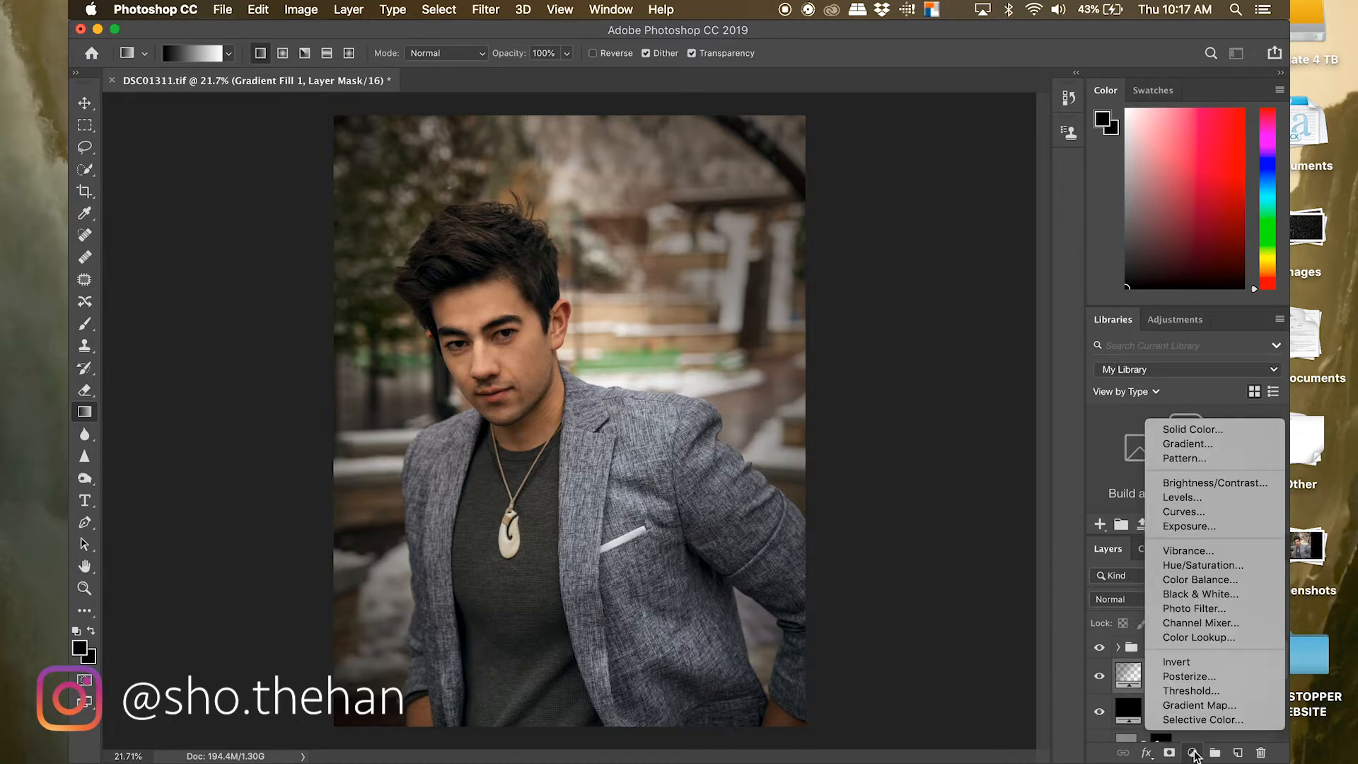
left_click(1207, 497)
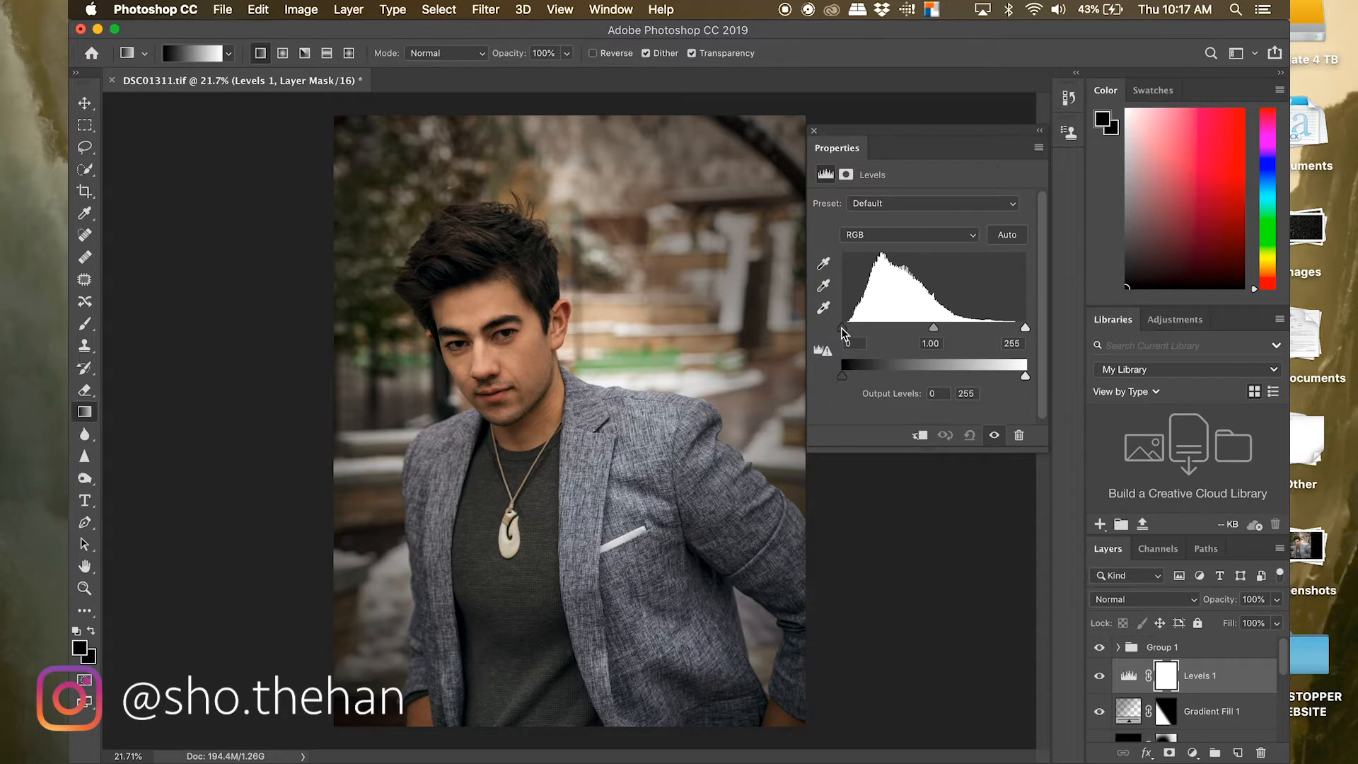
left_click(842, 329, "alt")
left_click_drag(843, 329, 846, 333)
left_click_drag(1025, 325, 1015, 331)
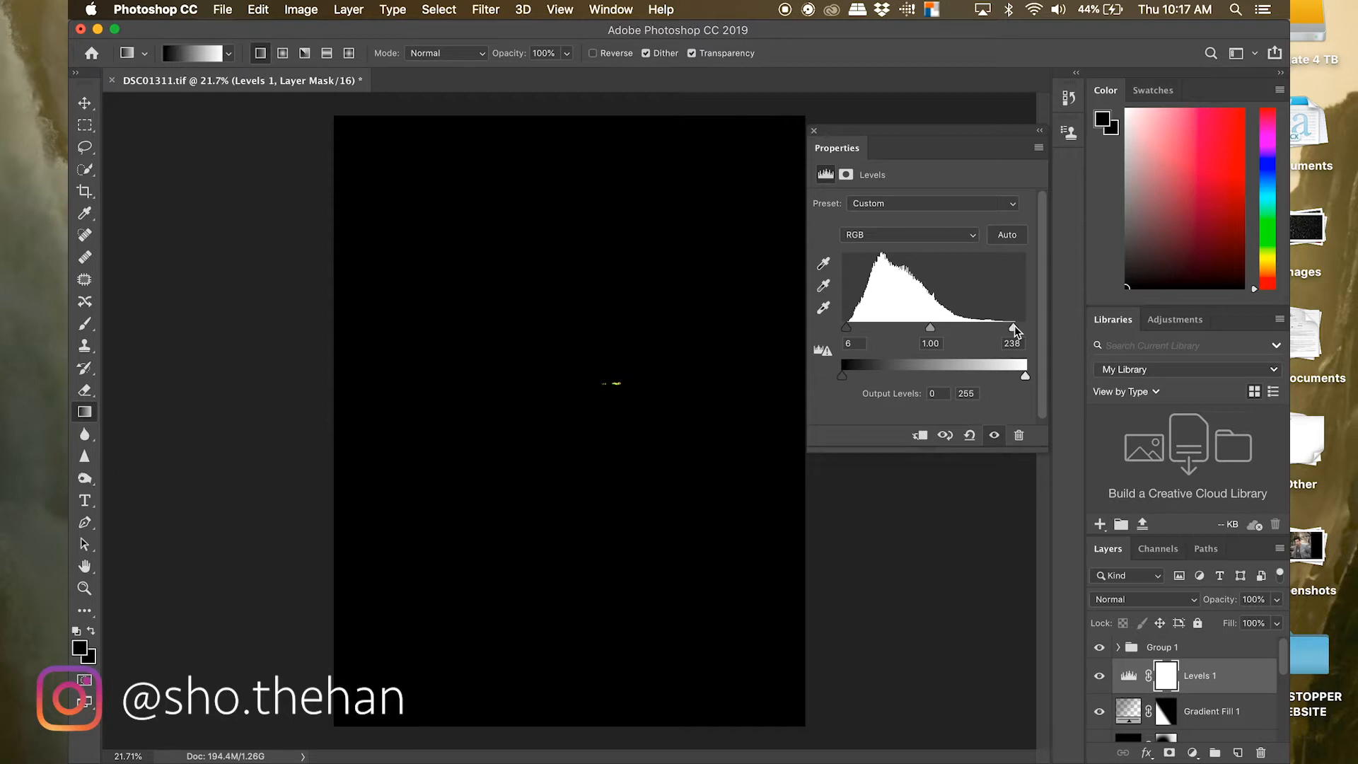
left_click_drag(1016, 325, 1016, 325)
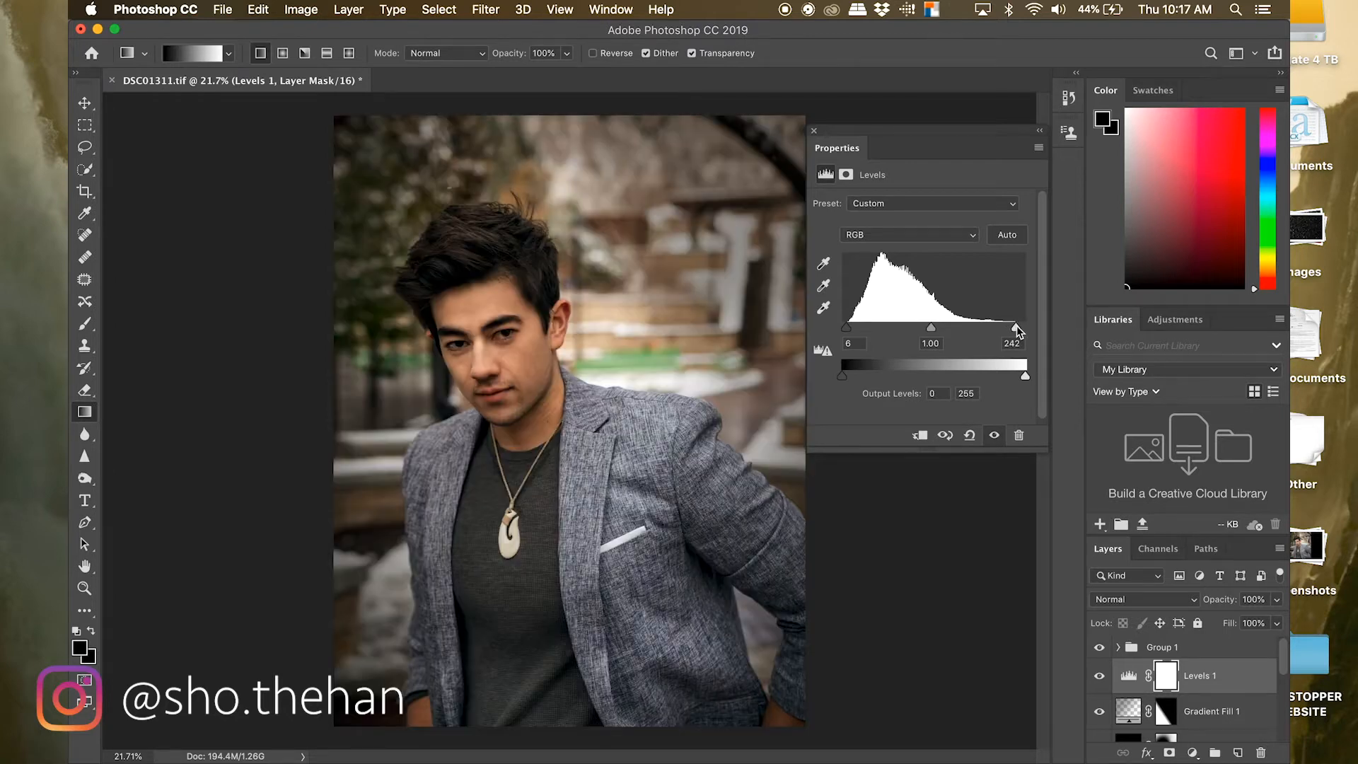
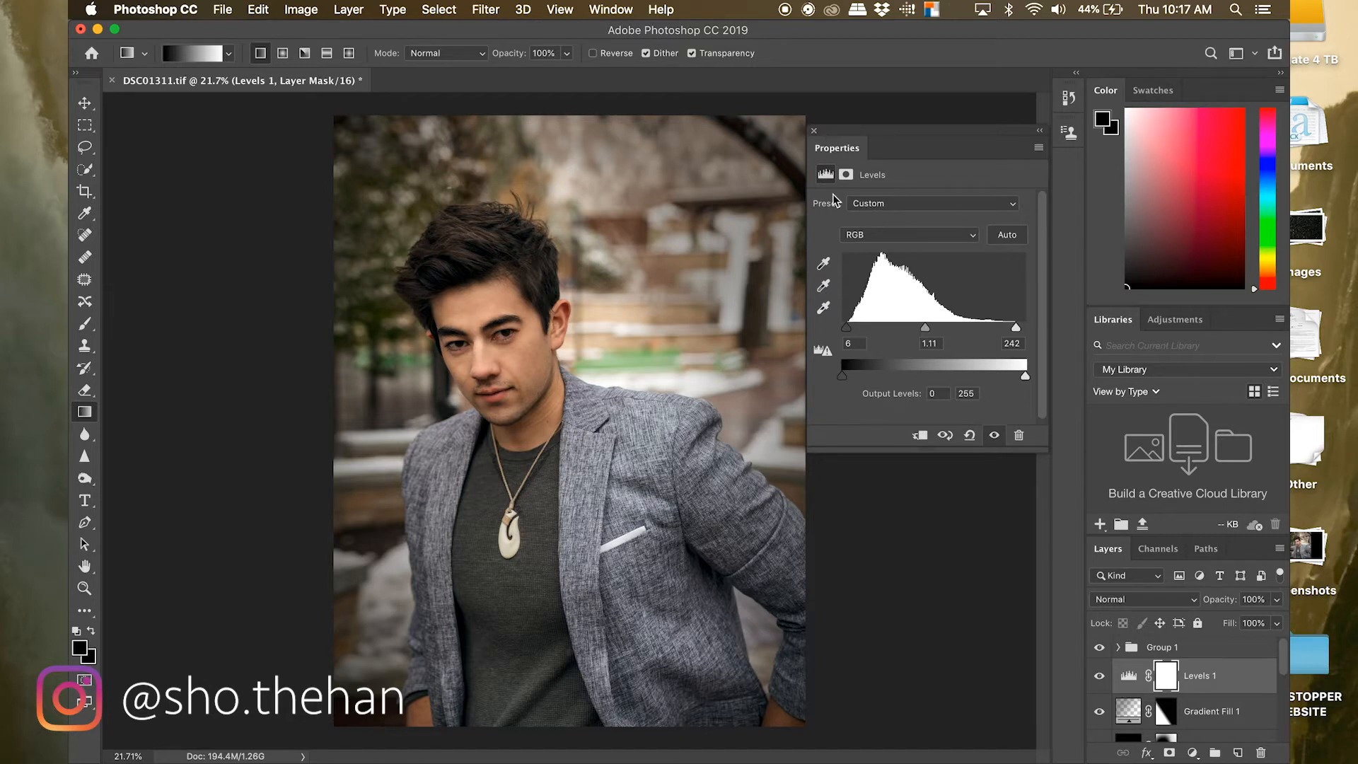
left_click(814, 132)
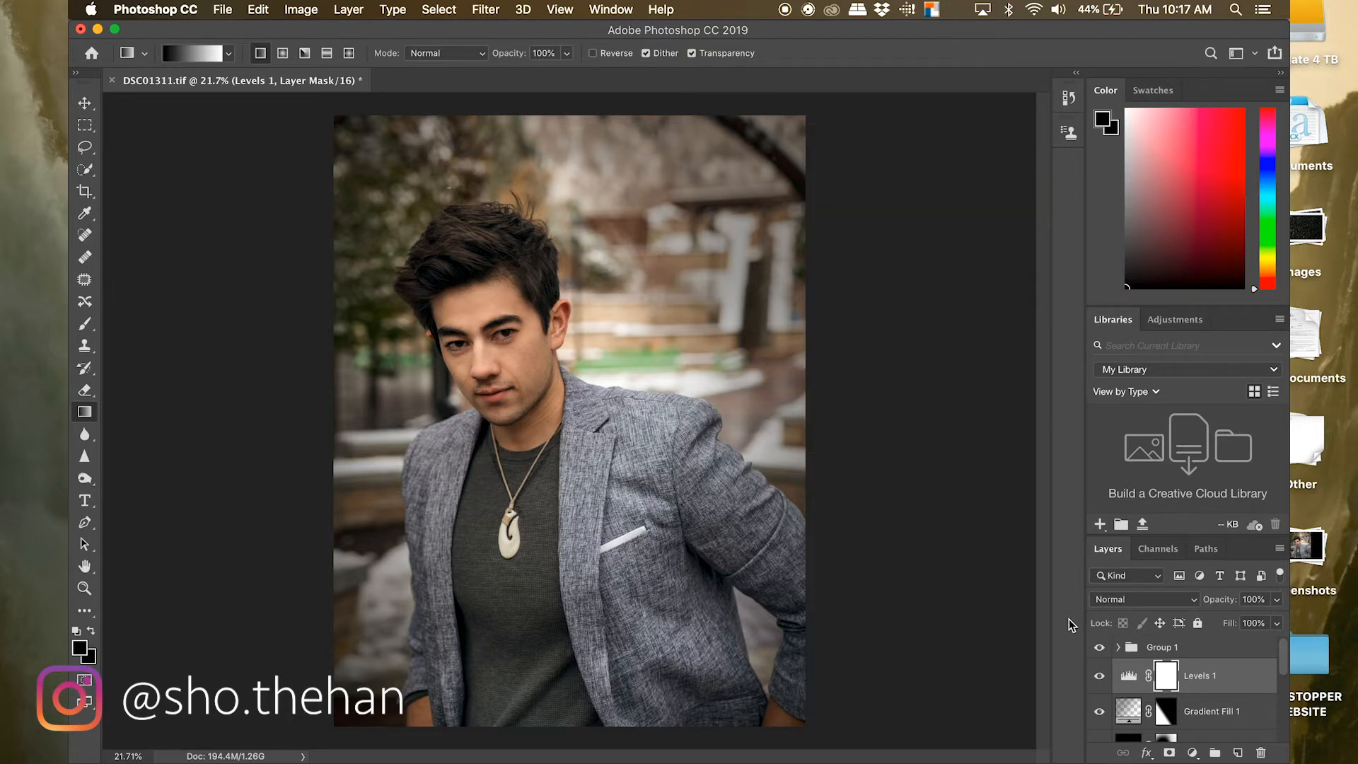
left_click(1099, 678)
left_click(1099, 677)
- Add a Gradient Map adjustment layer above Levels 1 using the dark-brown-to-white preset
left_click(1192, 754)
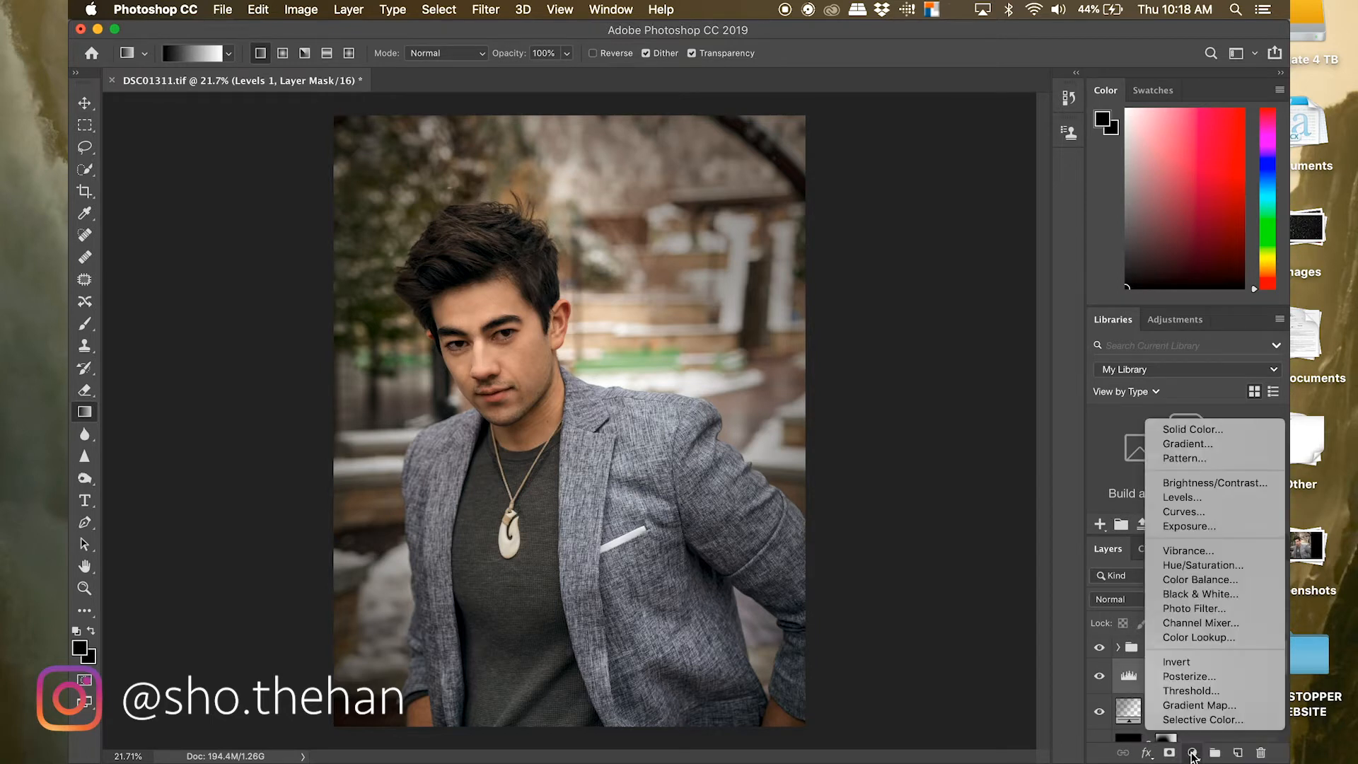
left_click(1196, 706)
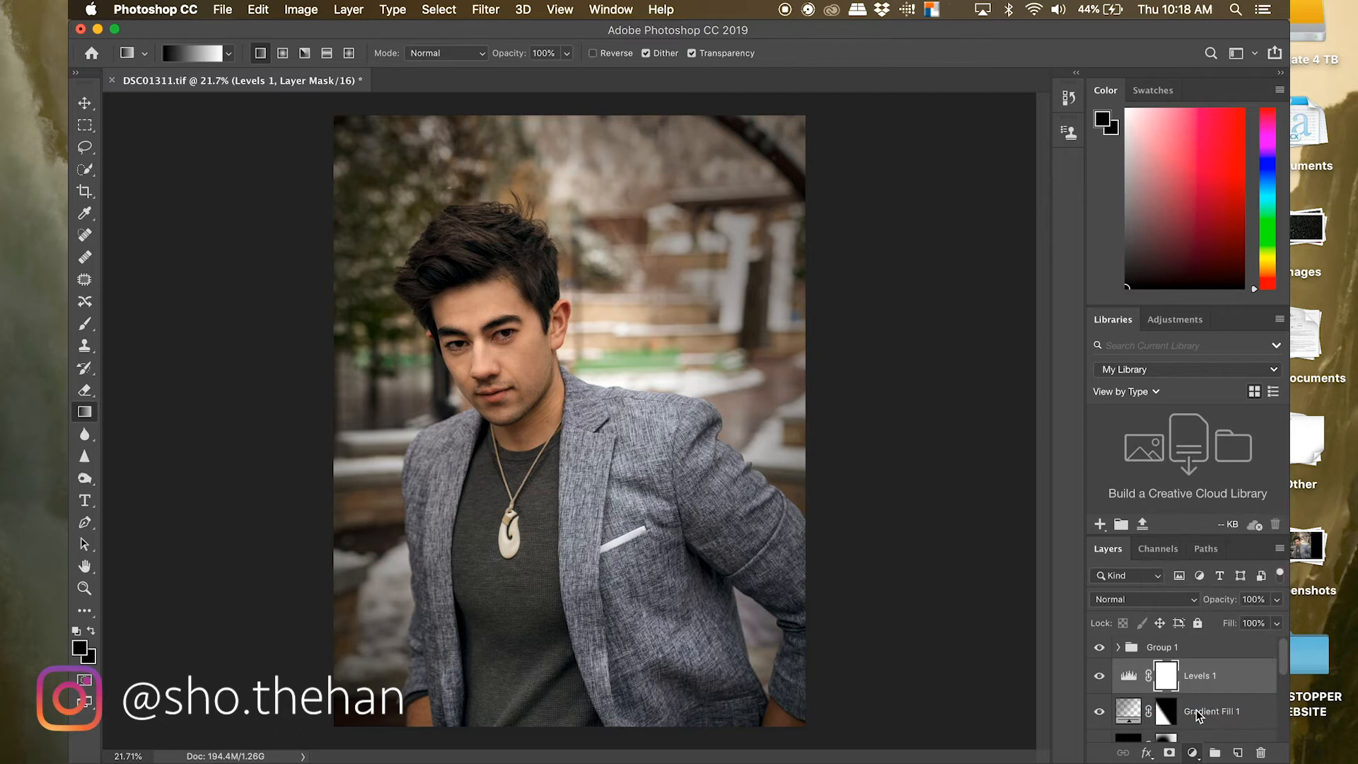
left_click(969, 208)
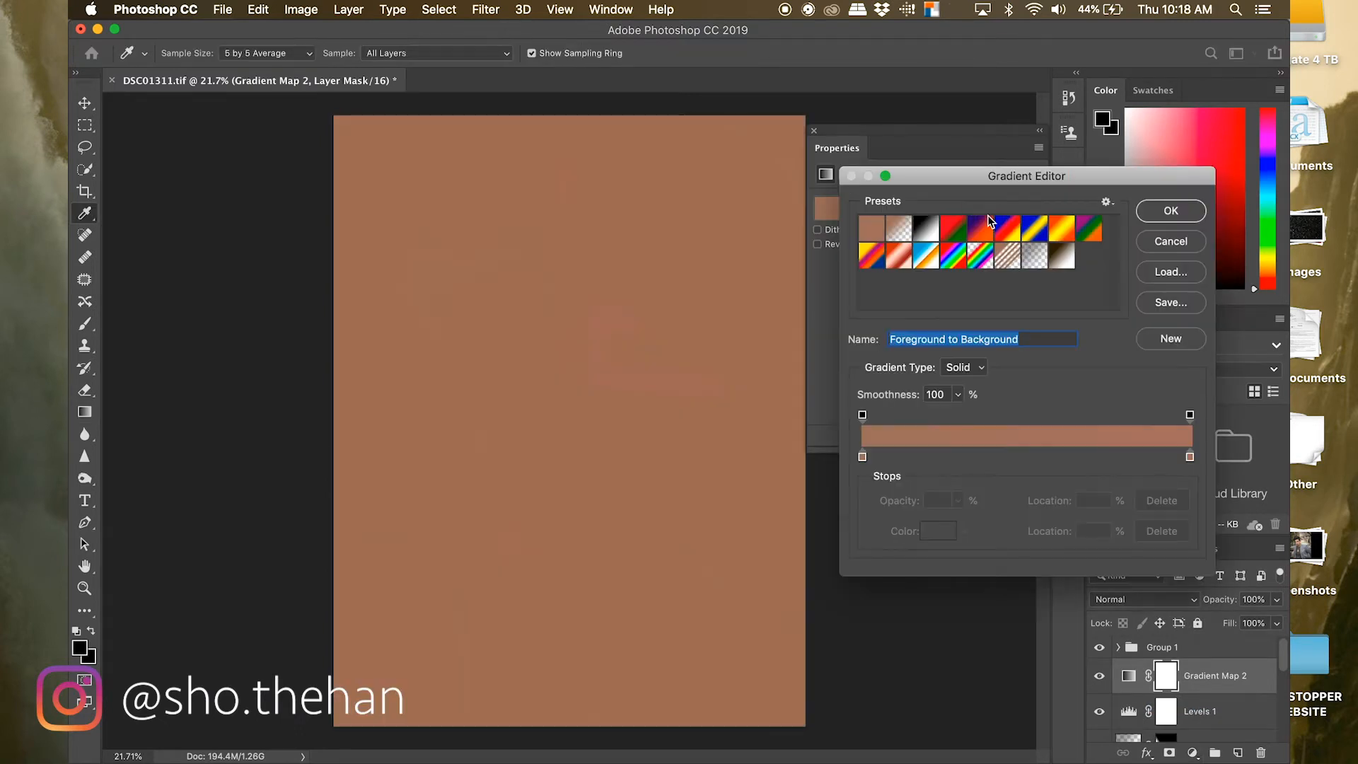
left_click(1057, 263)
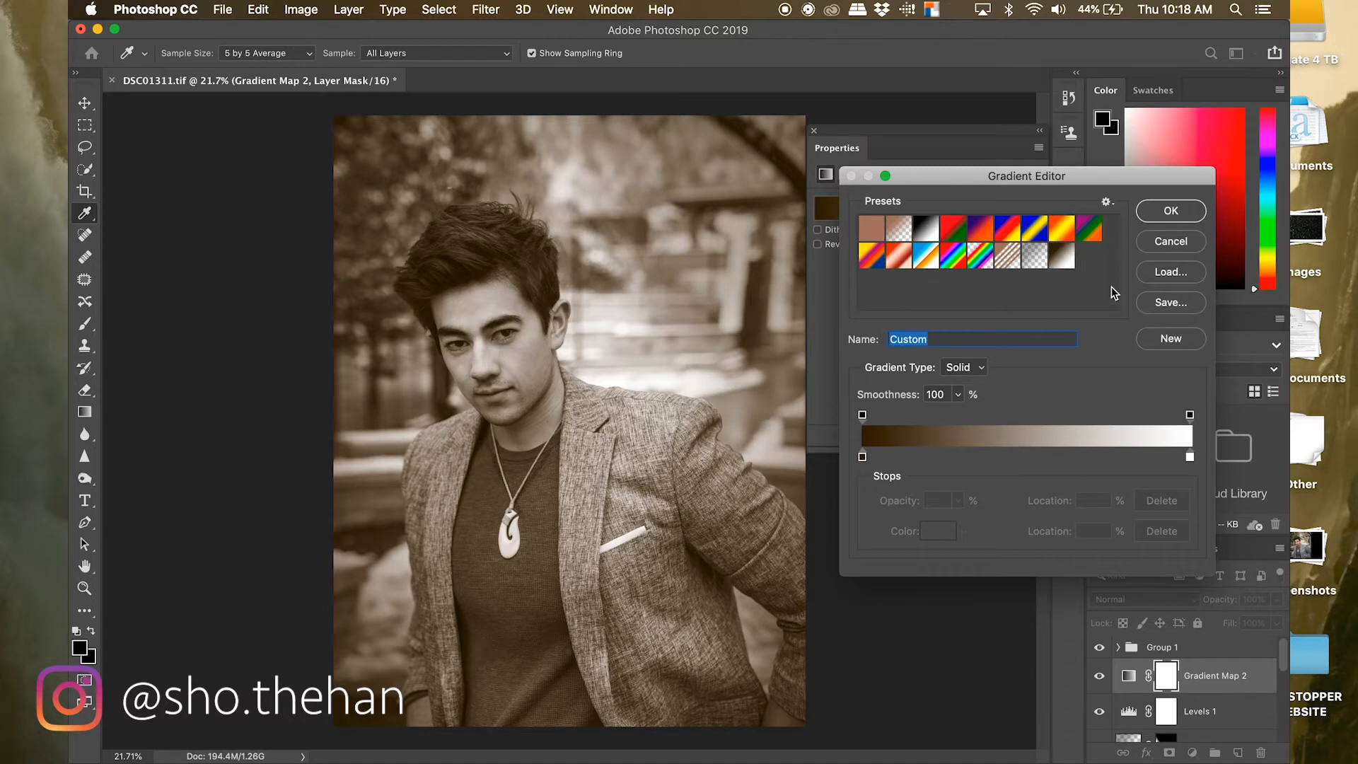
left_click(1172, 213)
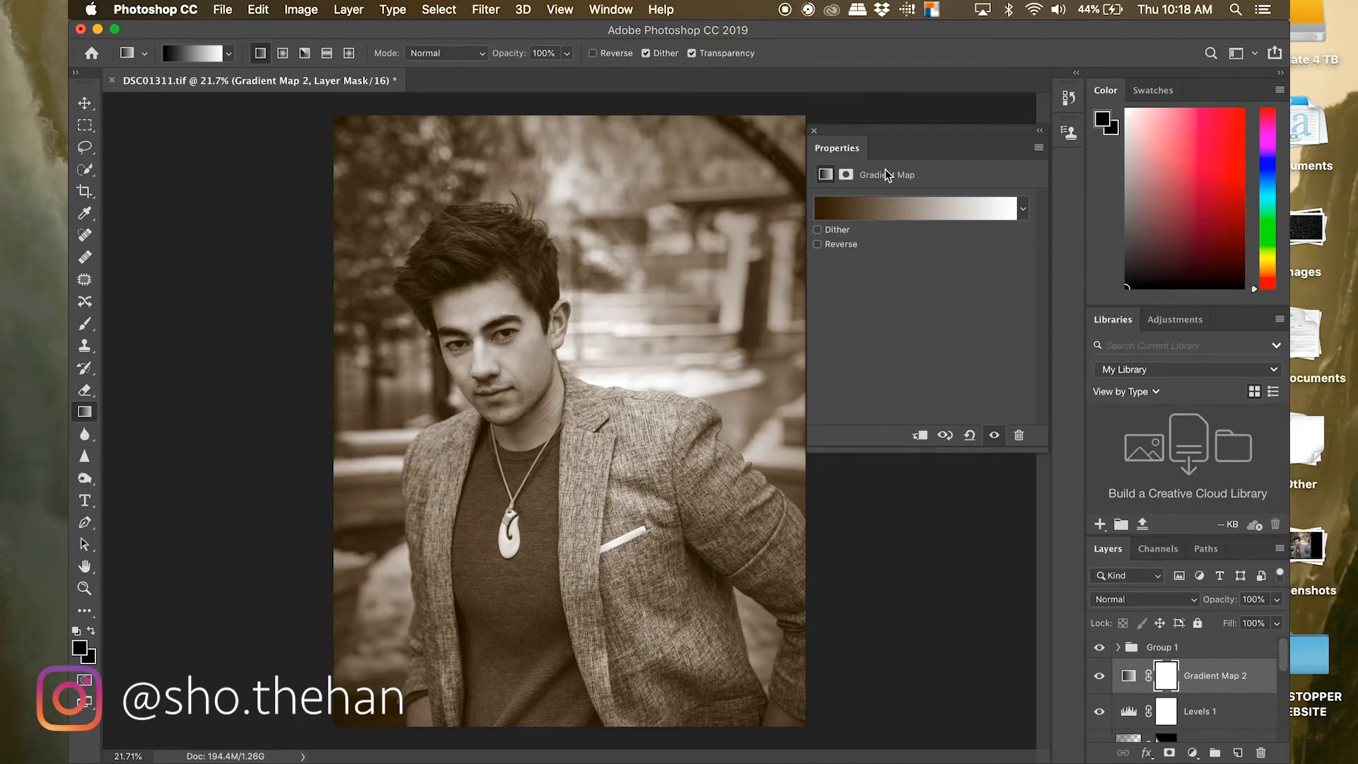
left_click(814, 131)
- Set the Gradient Map 2 layer to Soft Light blending at 45% opacity
left_click(1196, 603)
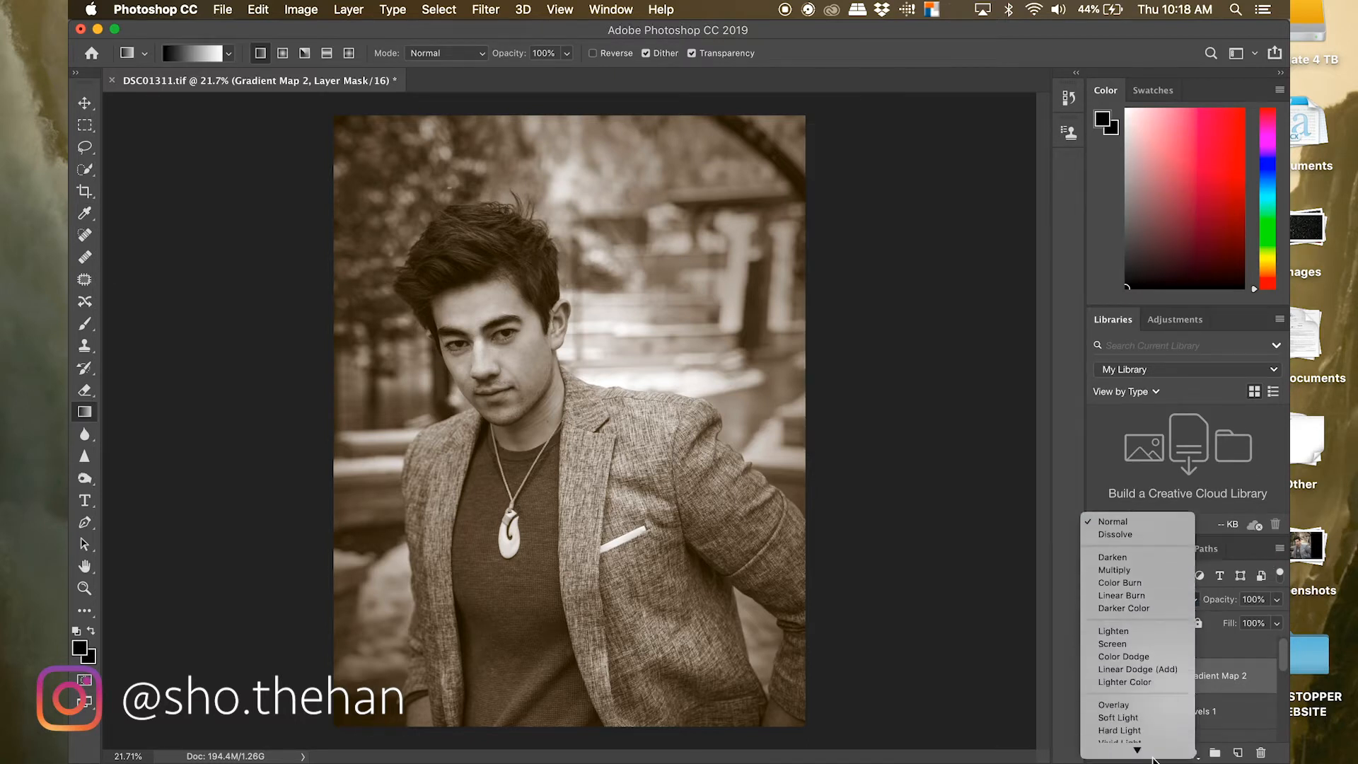
left_click(1136, 654)
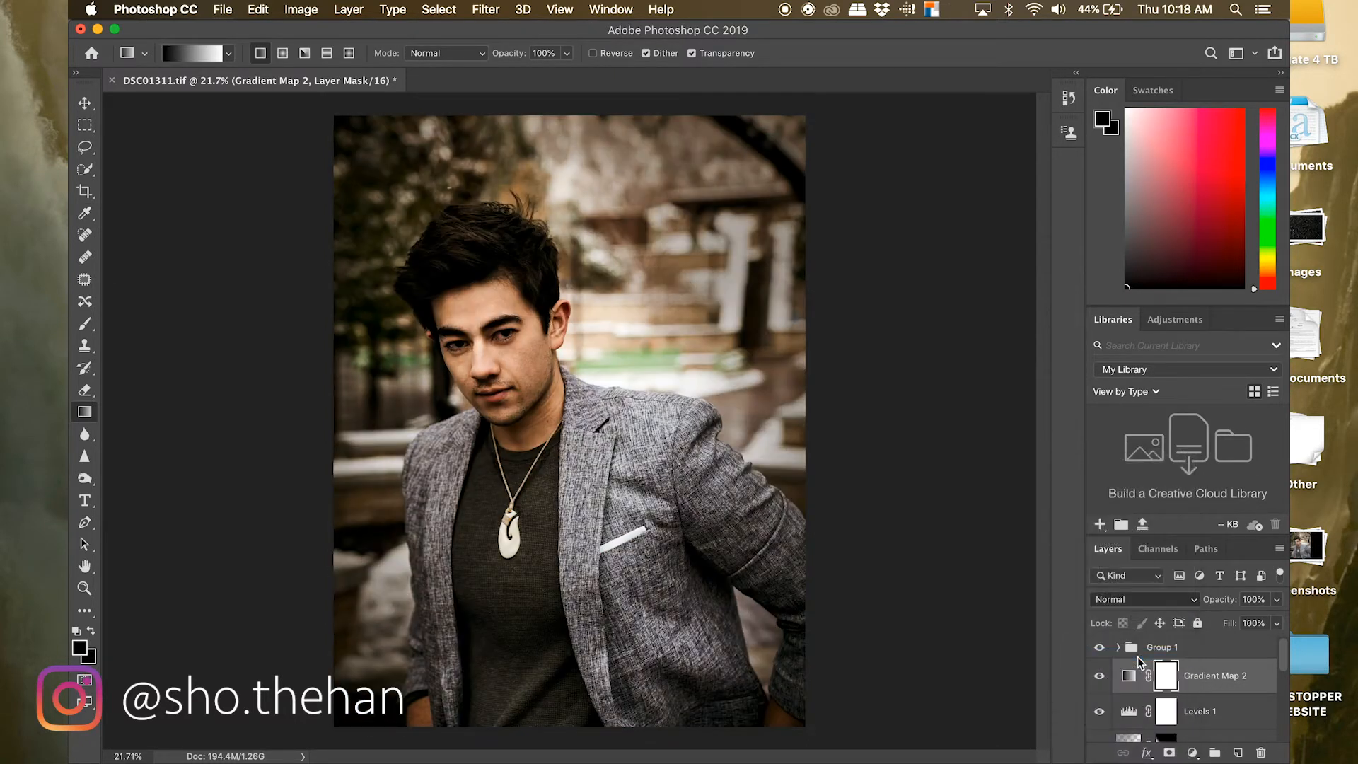
left_click(1277, 601)
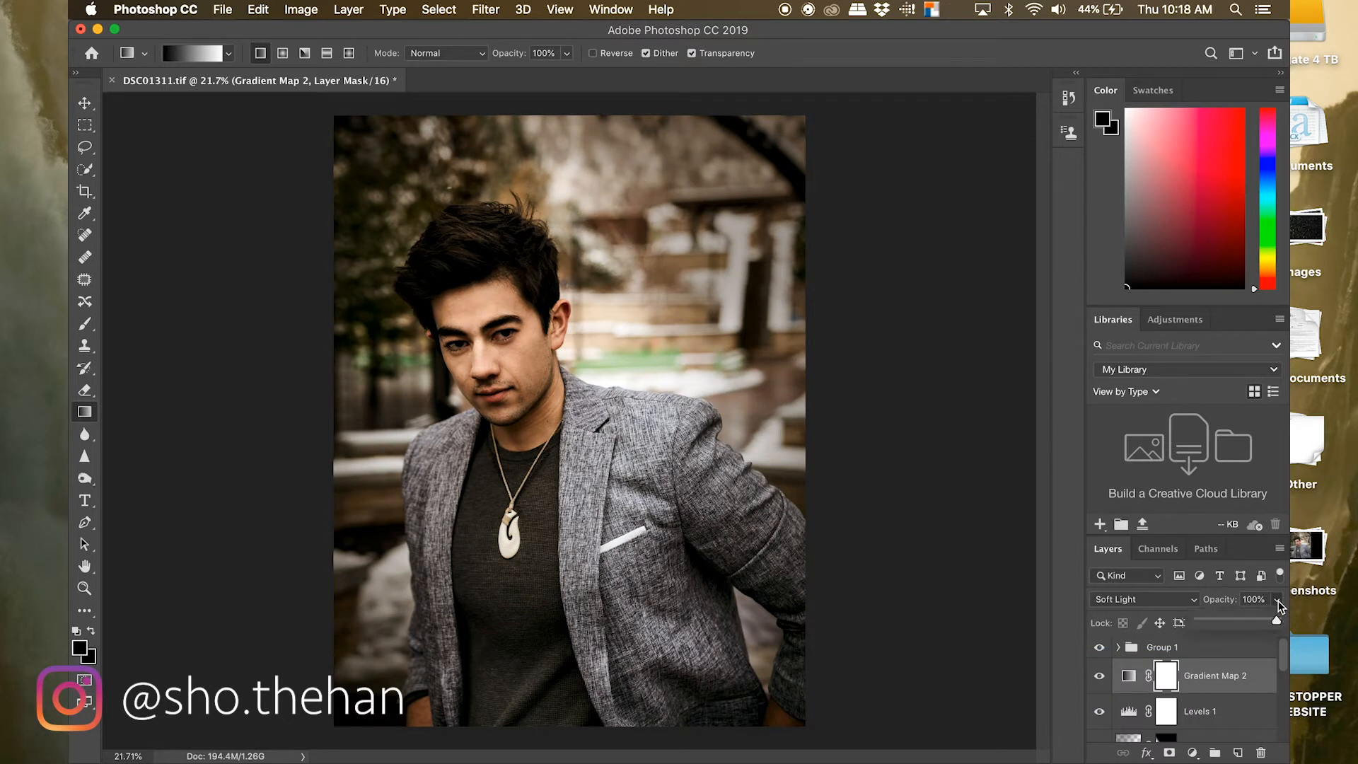
left_click_drag(1276, 621, 1206, 626)
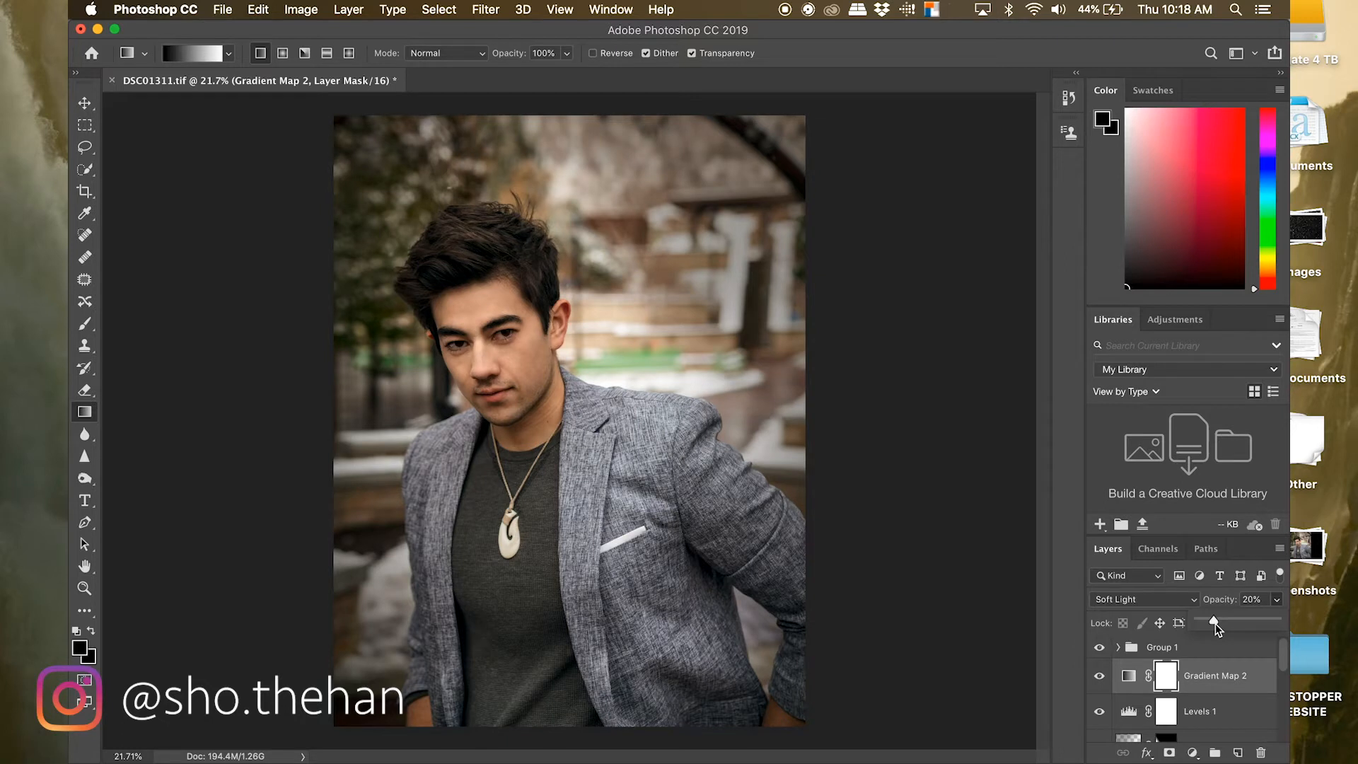
left_click_drag(1215, 627, 1217, 628)
left_click_drag(1232, 624, 1235, 626)
left_click(1218, 599)
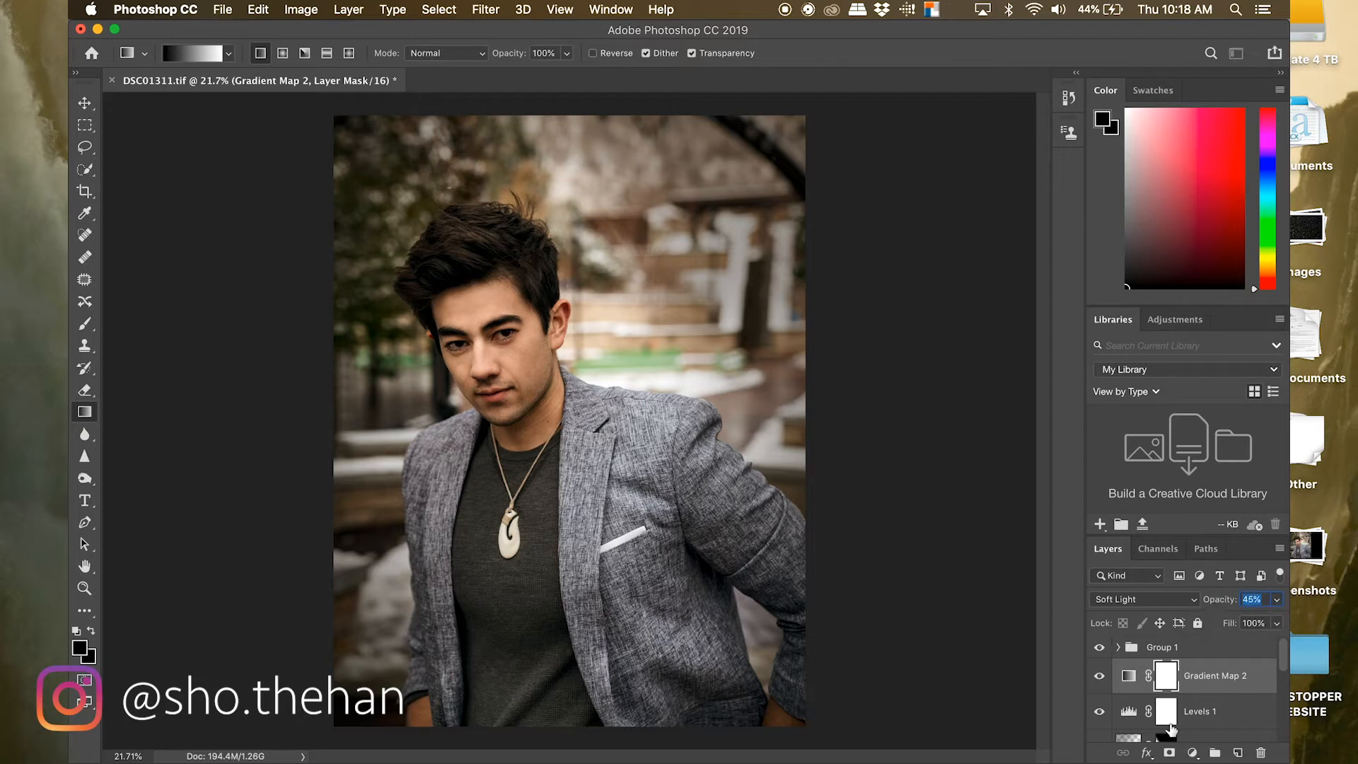
- Paint black over the man on the Gradient Map 2 mask with a soft brush of size 1400, and compare before and after
left_click(84, 324)
key("bracketleft")
key("bracketleft")
key("bracketleft")
key("bracketleft")
key("bracketleft")
key("bracketleft")
key("bracketleft")
key("bracketleft")
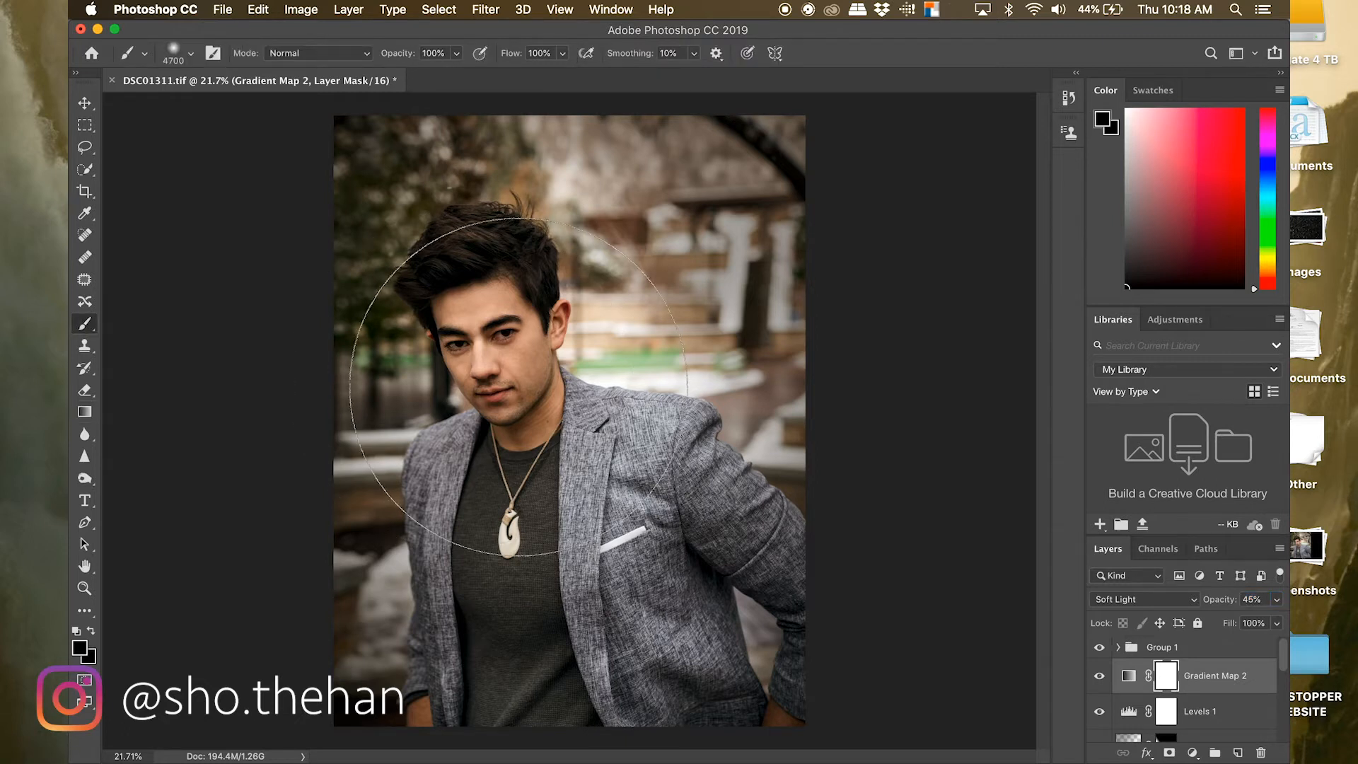
key("bracketleft")
key("bracketleft")
key("bracketleft")
key("bracketleft")
key("bracketleft")
key("bracketleft")
key("bracketleft")
key("bracketleft")
key("bracketleft")
key("bracketleft")
key("bracketleft")
key("bracketleft")
key("bracketleft")
key("bracketleft")
key("bracketleft")
key("bracketleft")
key("bracketleft")
key("bracketleft")
key("bracketleft")
key("bracketleft")
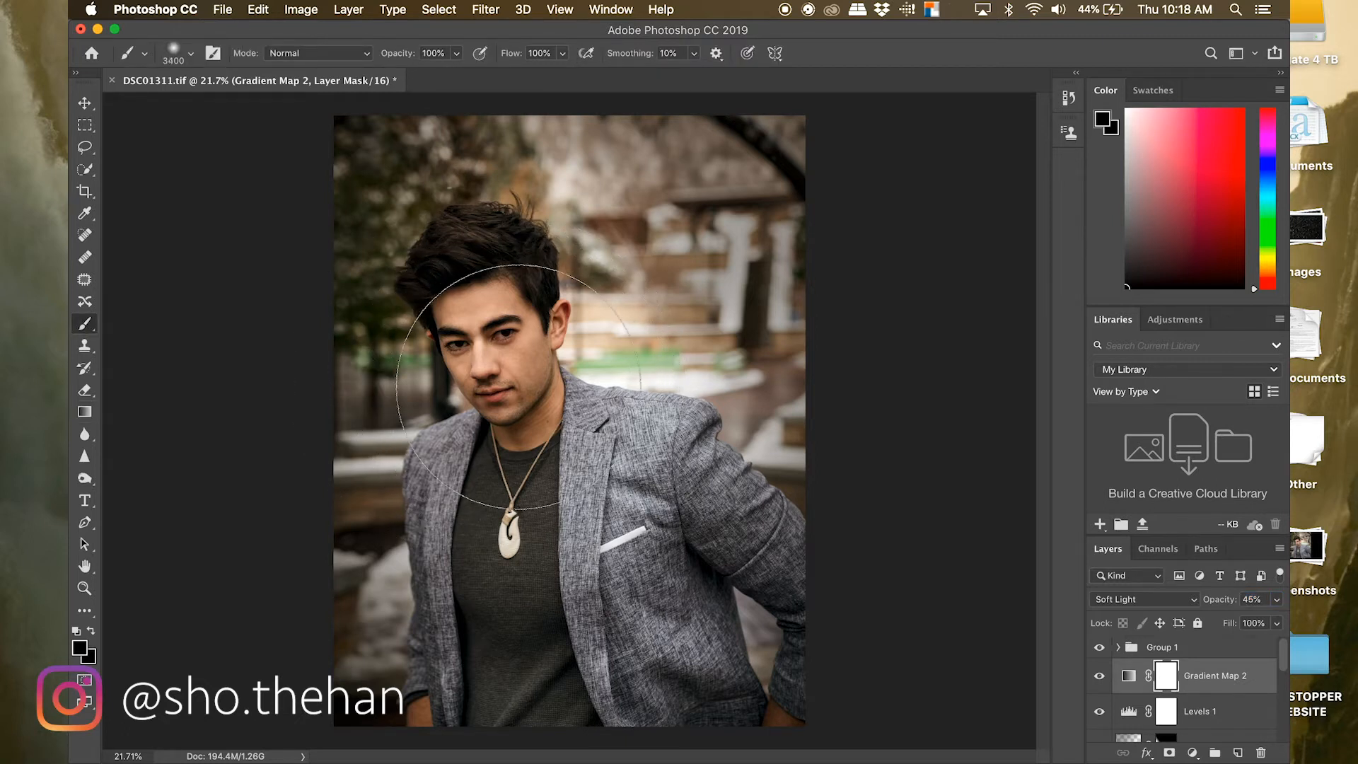
key("bracketleft")
key("bracketleft")
key("bracketleft")
key("bracketleft")
key("bracketleft")
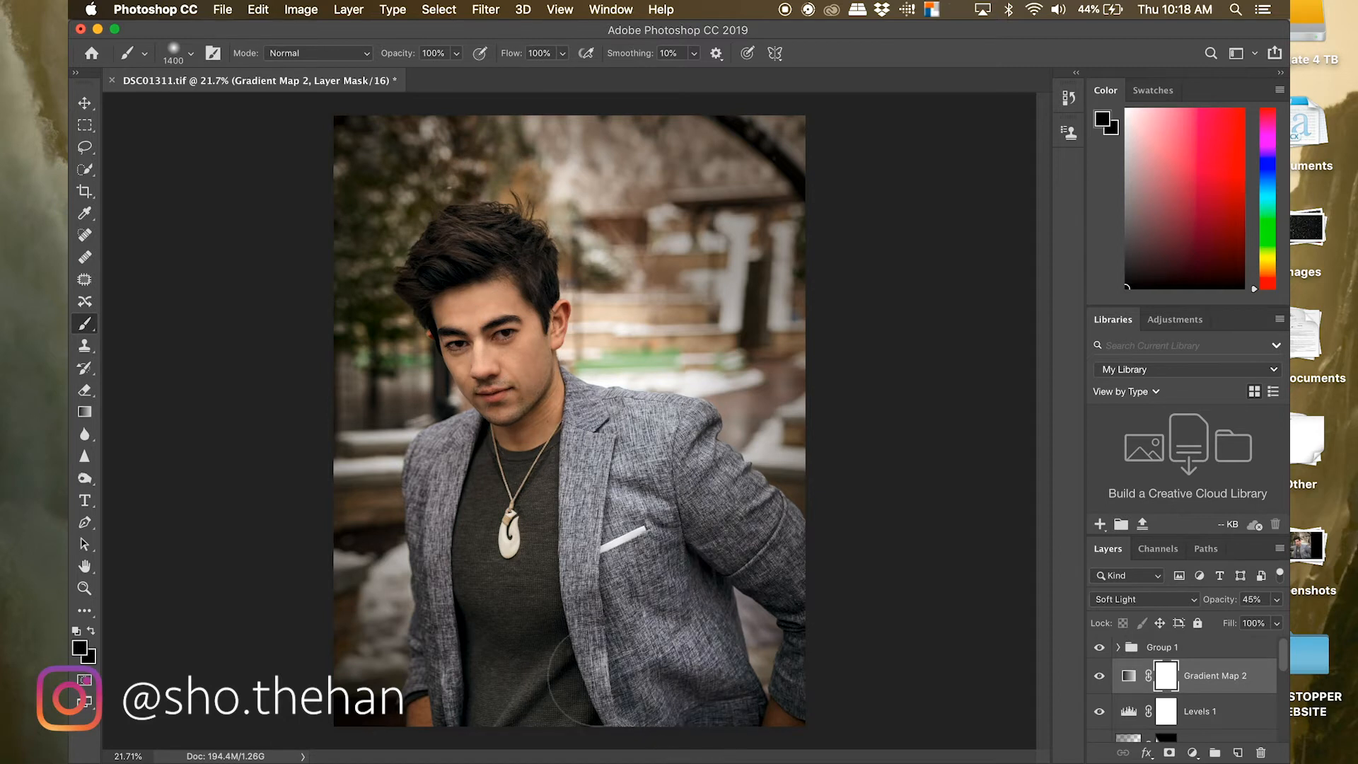
left_click_drag(490, 264, 683, 683)
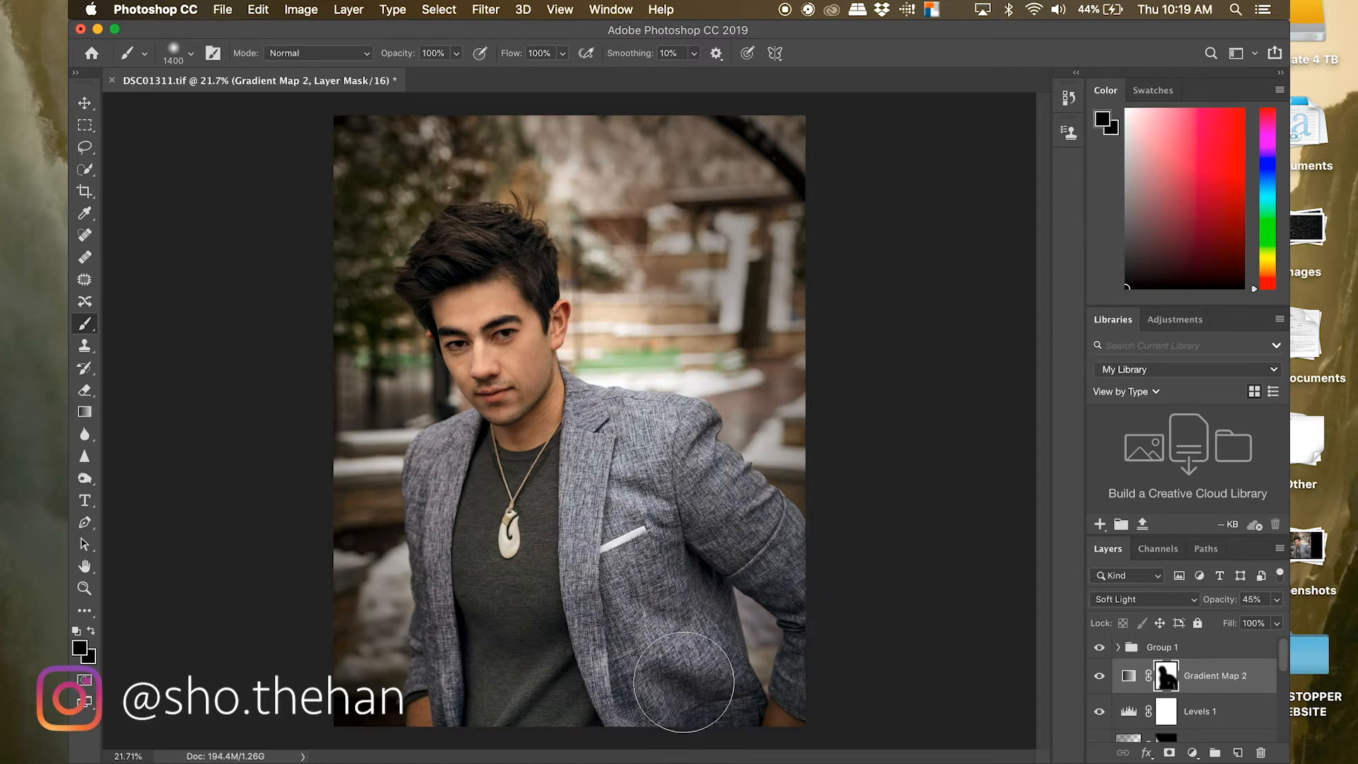
left_click(1099, 678)
left_click(1099, 677)
left_click(1098, 678)
left_click(1098, 677)
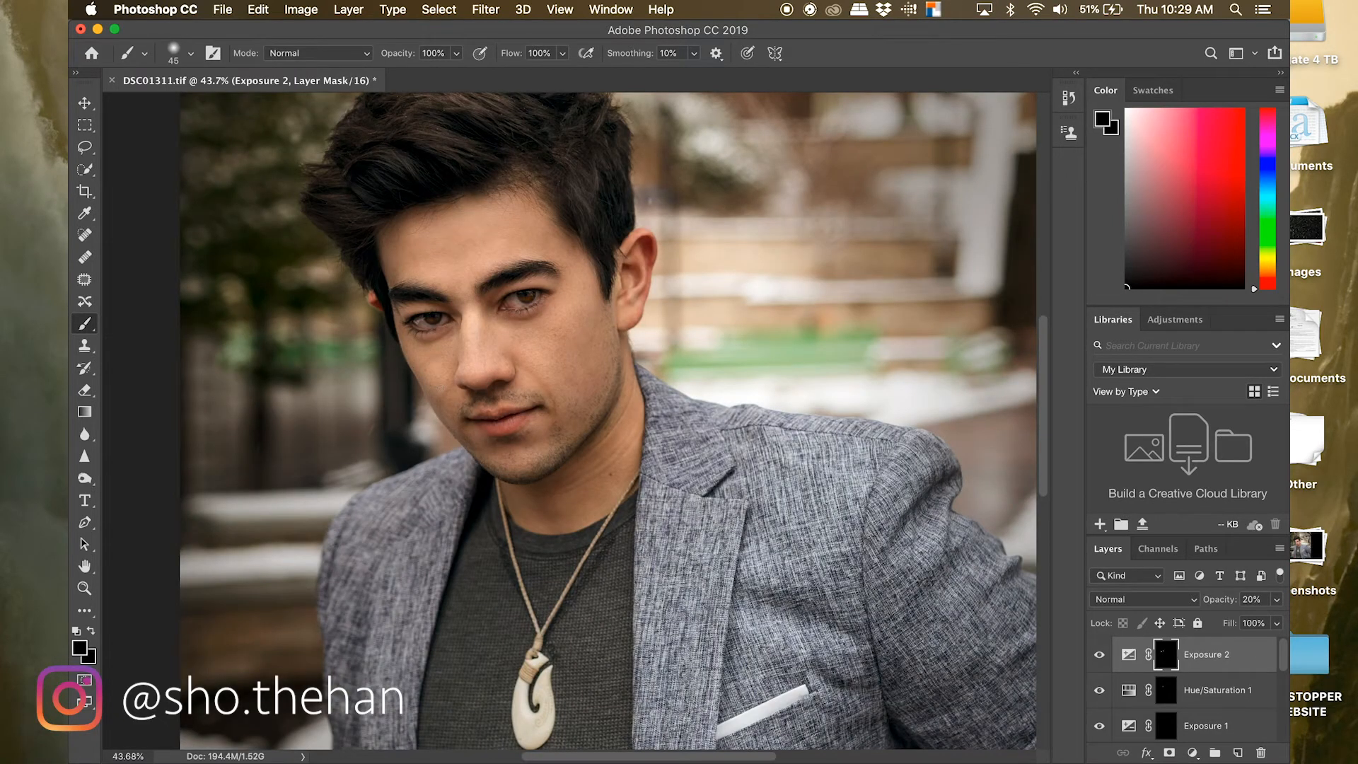
- Add a Curves adjustment layer above Exposure 2 and raise the RGB curve's midtones to brighten the image
scroll(1141, 669, "down", 3)
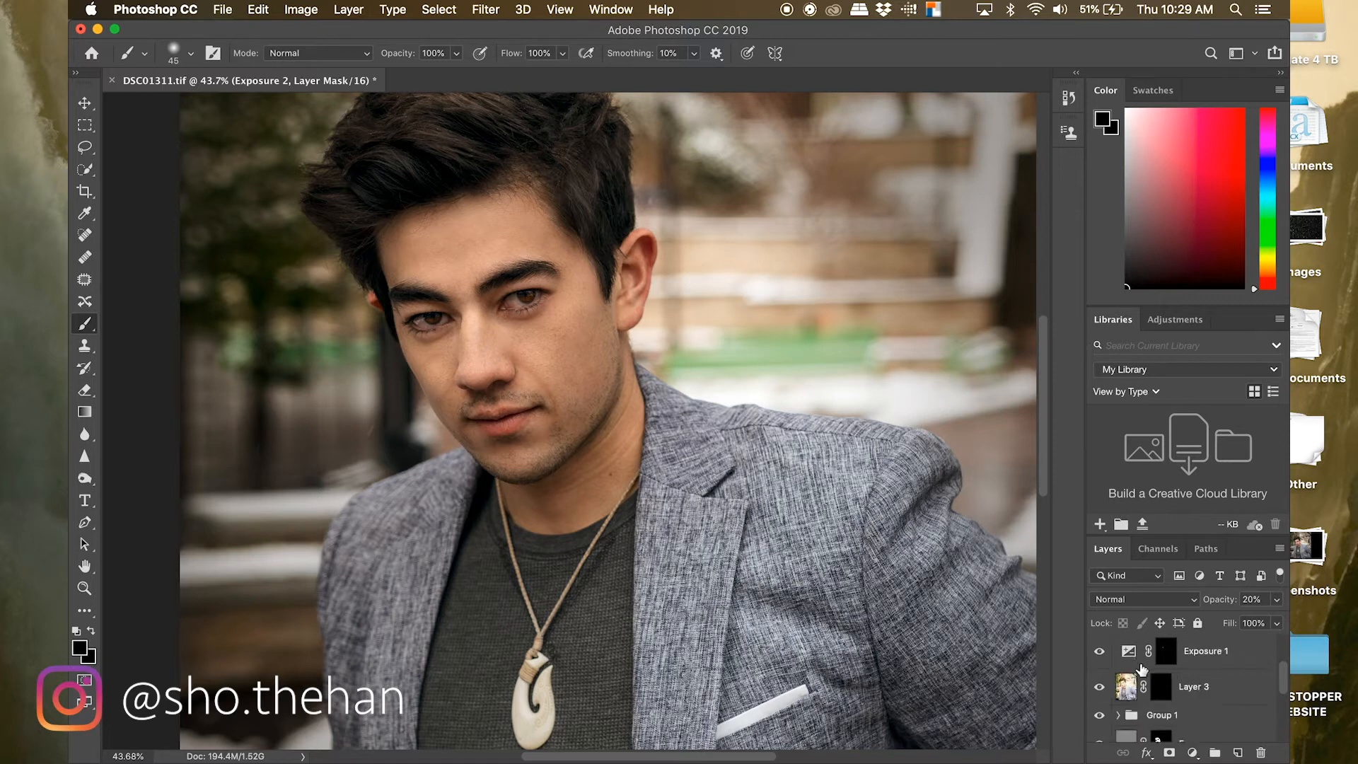
scroll(1141, 670, "up", 3)
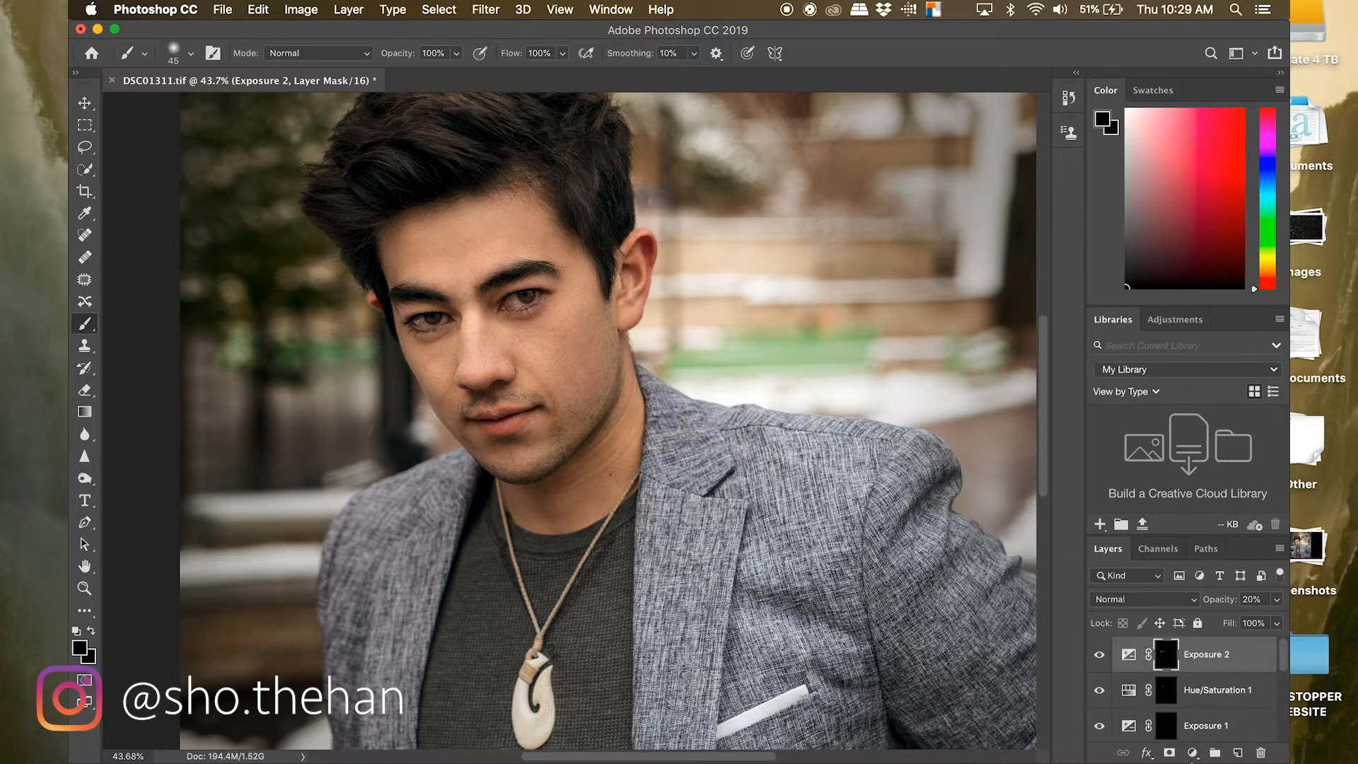
left_click(1193, 752)
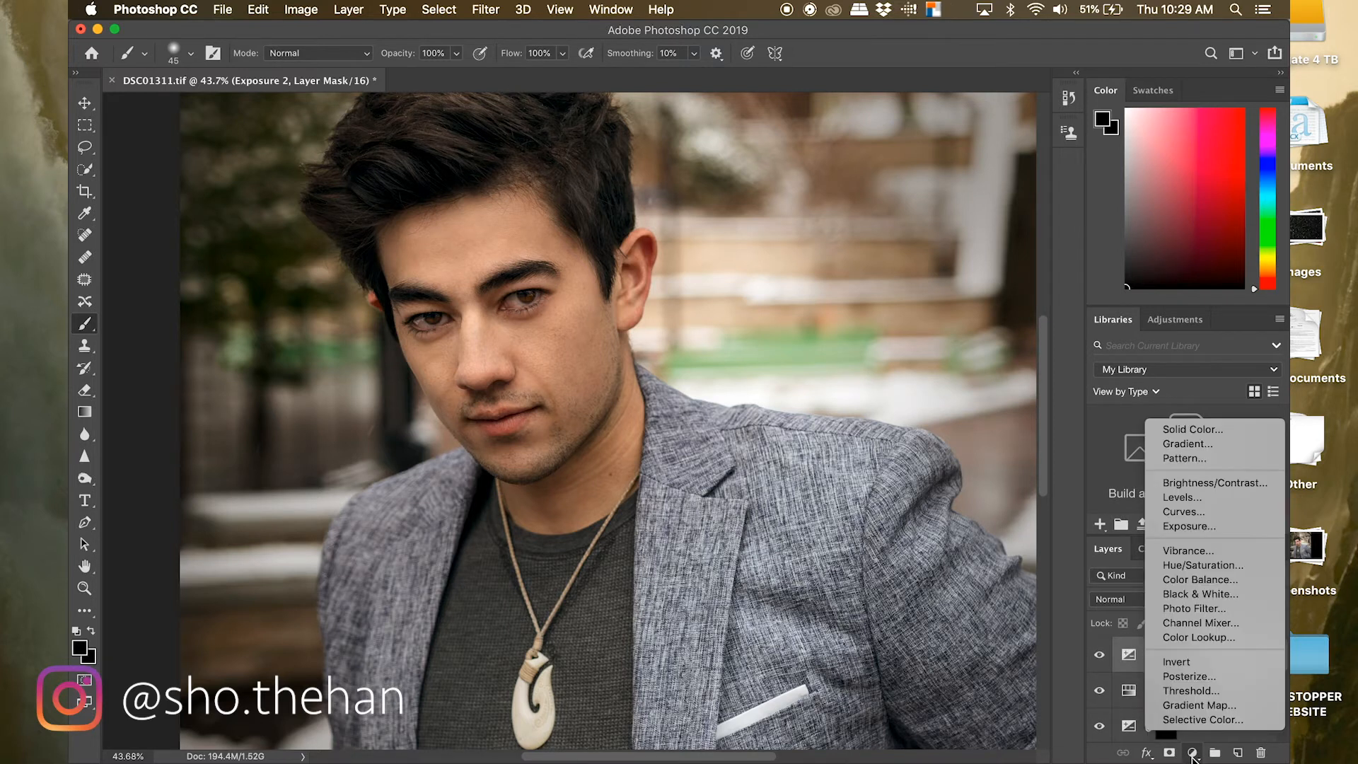
left_click(1195, 515)
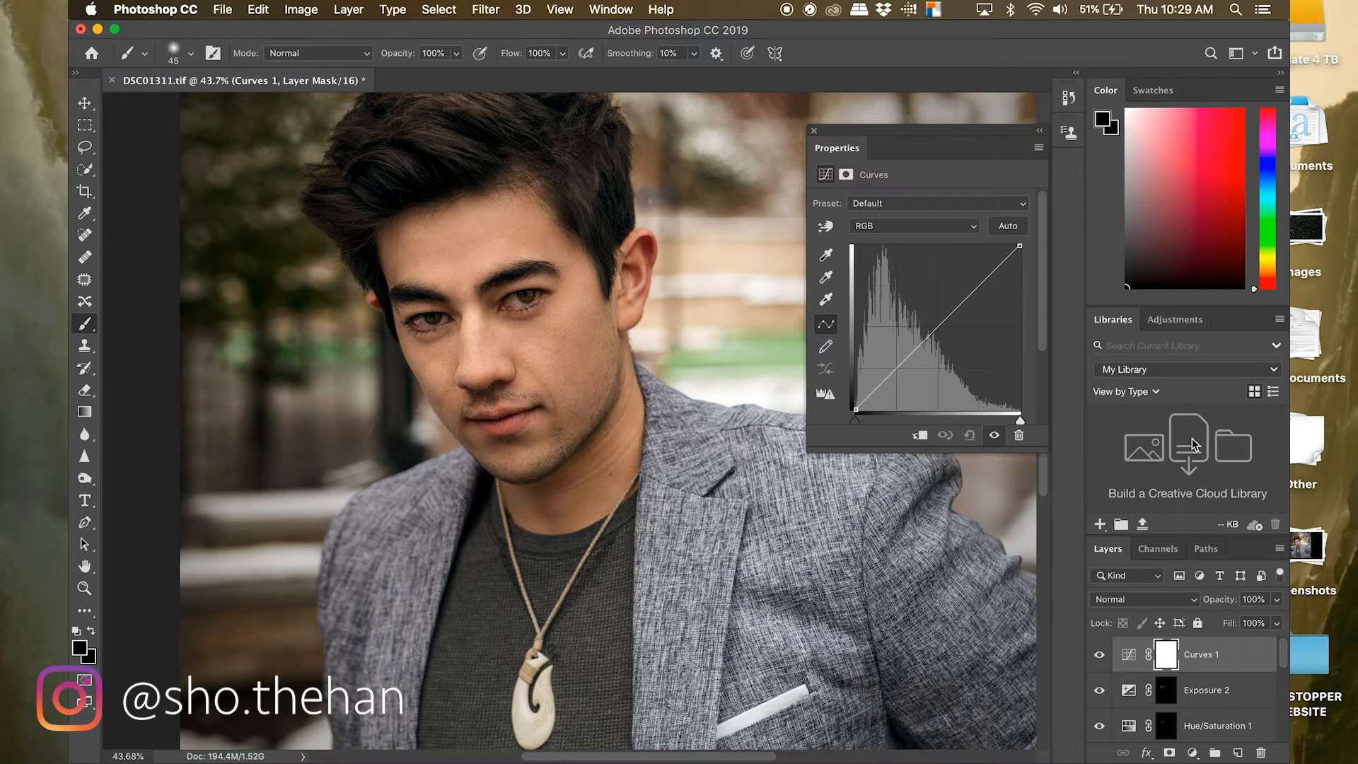
left_click(936, 326)
left_click_drag(937, 325, 920, 308)
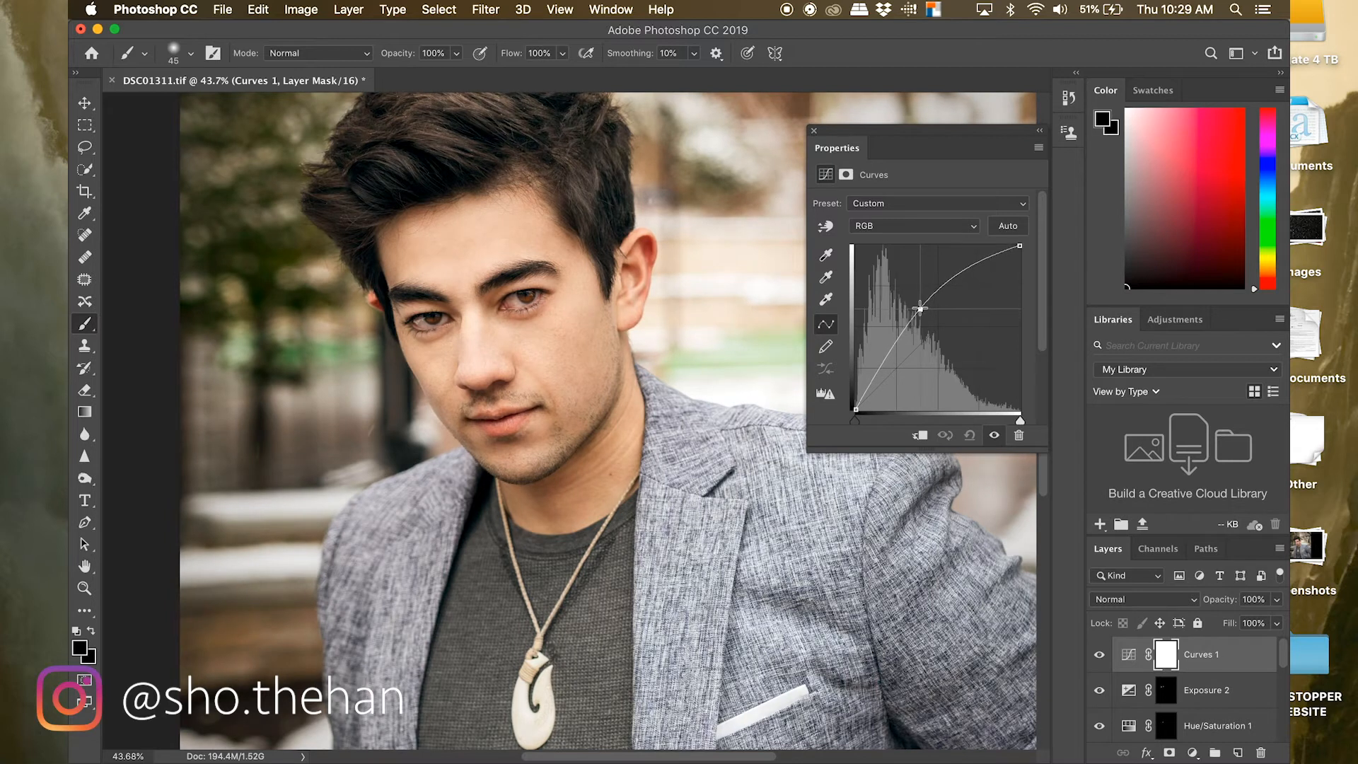
left_click(813, 132)
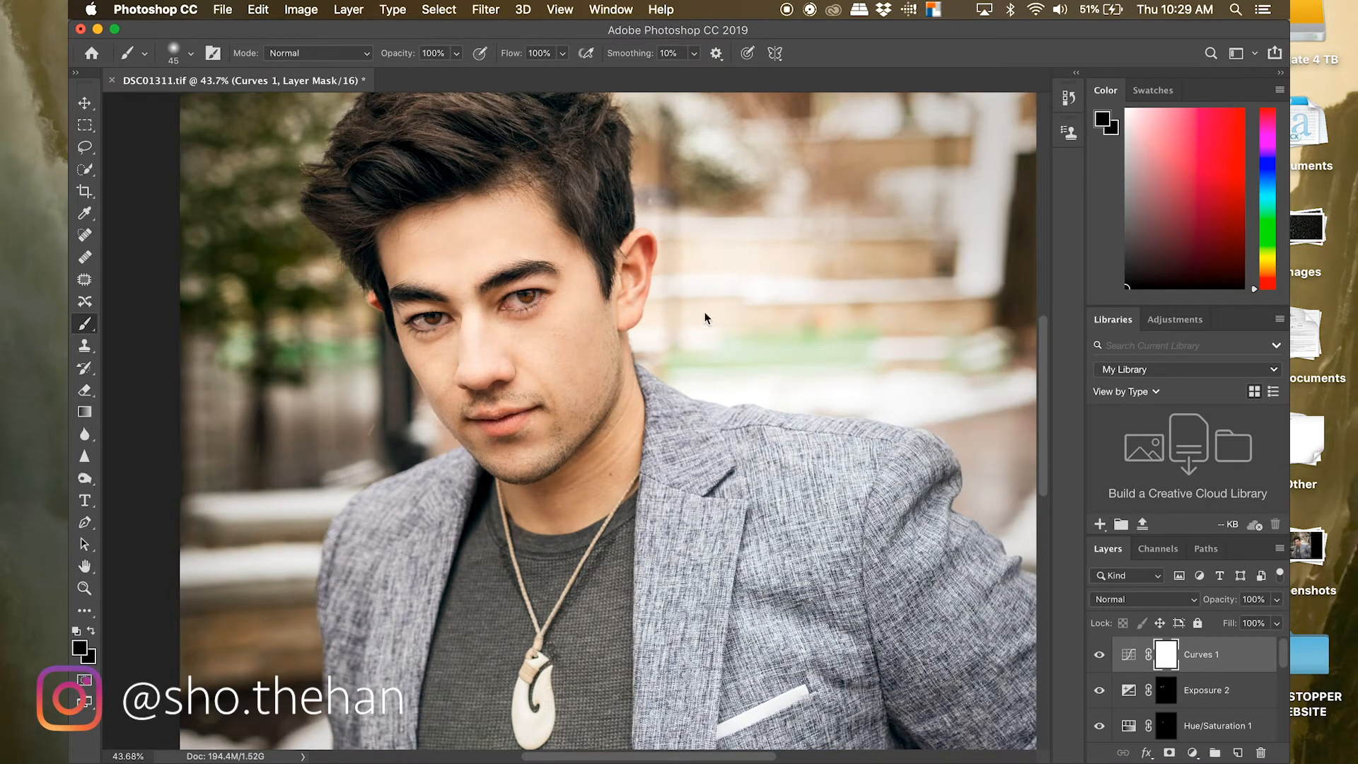
- Set the brush opacity to 25% and its flow to 35%
left_click(457, 54)
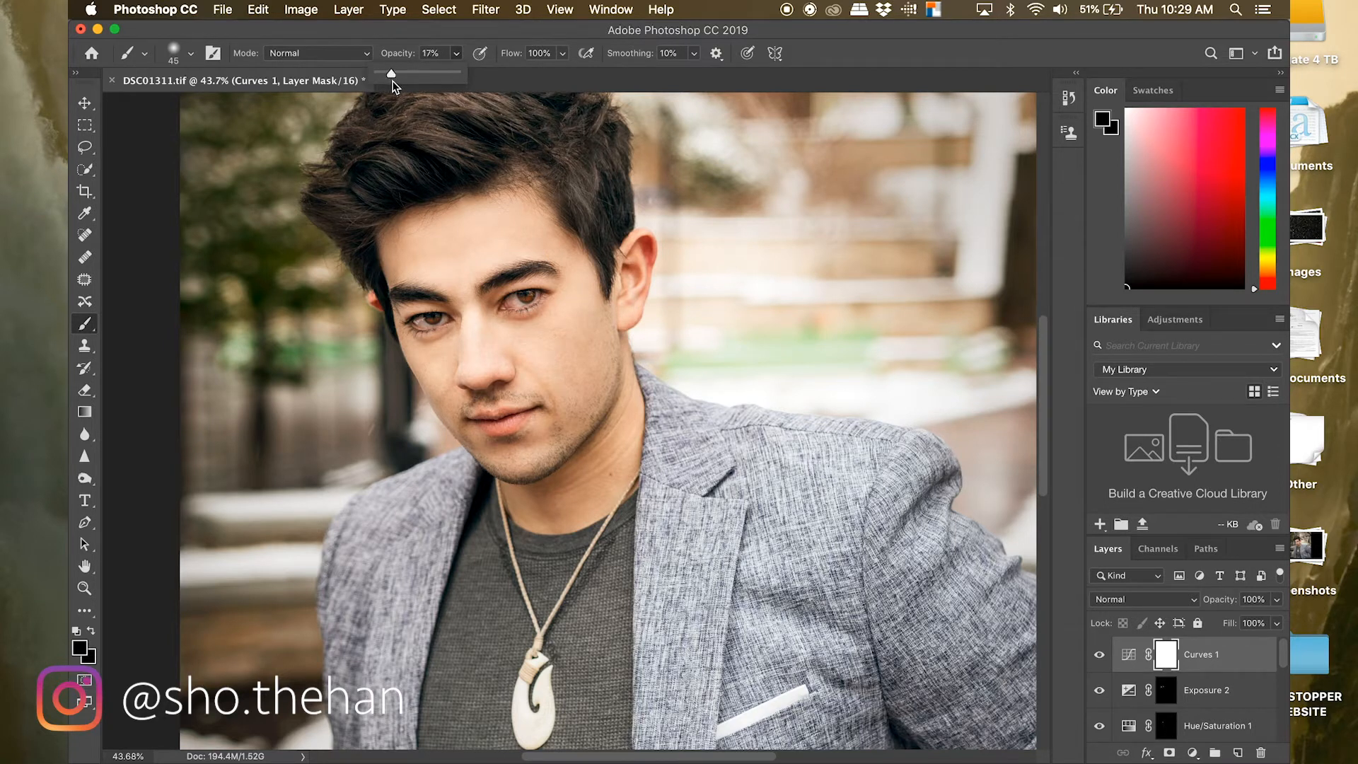
left_click_drag(398, 79, 399, 79)
left_click(563, 53)
left_click(564, 82)
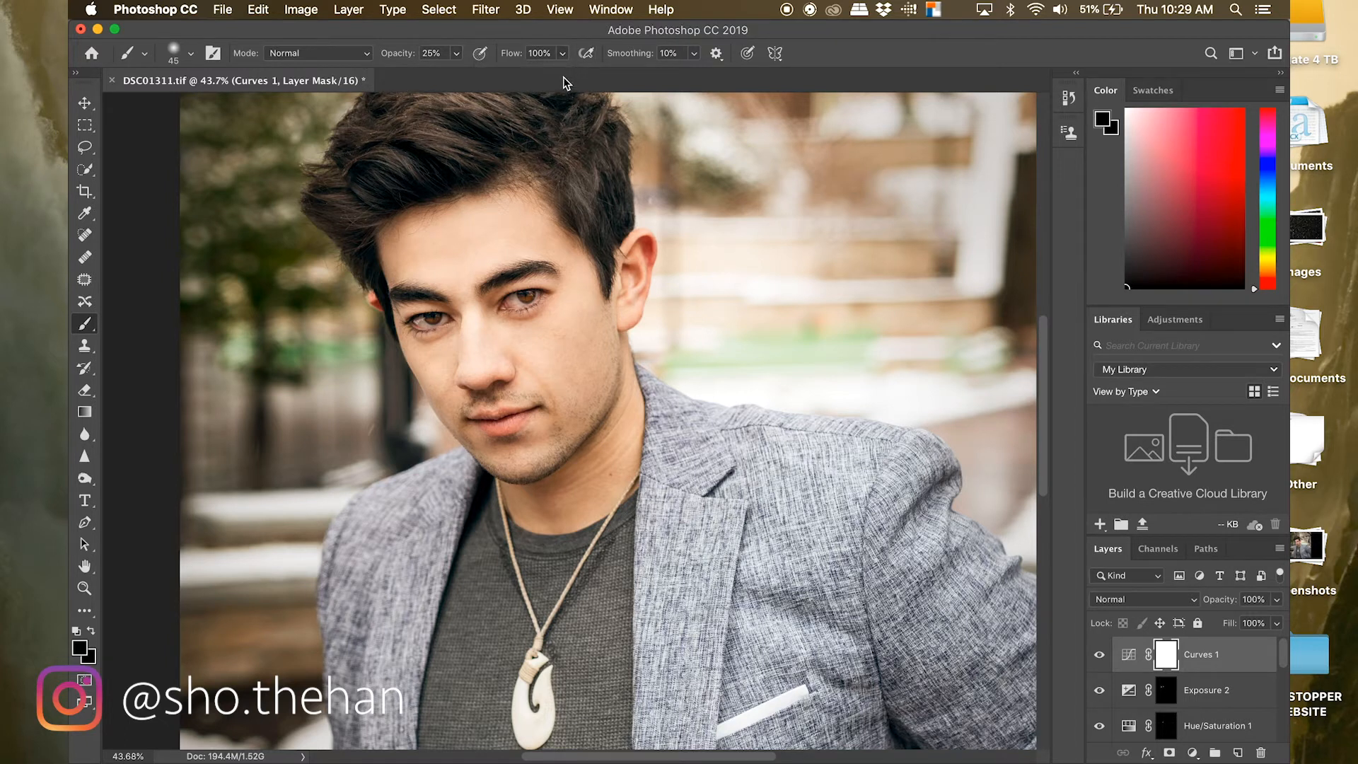
left_click(563, 56)
key("Escape")
left_click(559, 57)
left_click_drag(566, 74, 515, 80)
- Invert the Curves 1 mask to black and set the foreground colour to white
left_click(384, 158)
key("super+i")
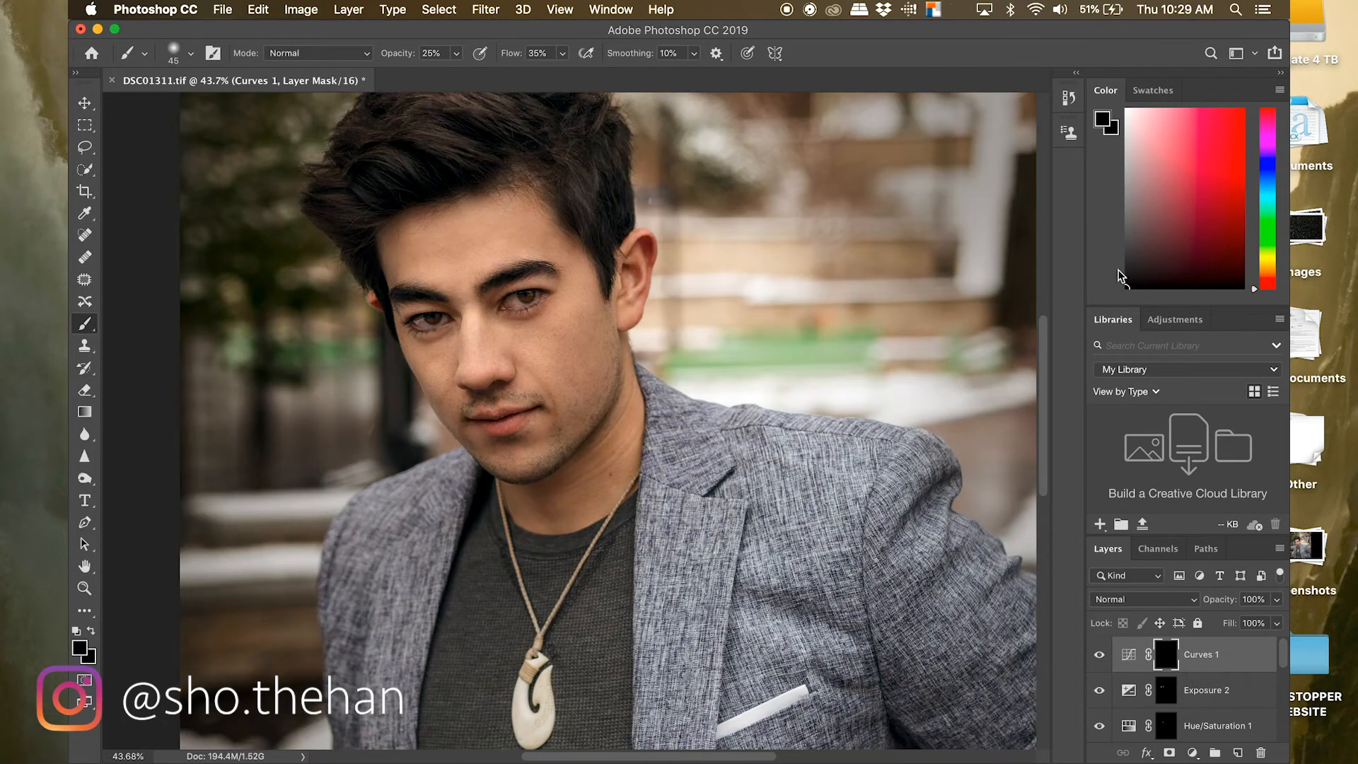
left_click(1126, 231)
left_click_drag(1127, 230, 1126, 110)
- Paint white over the face's highlight areas on the Curves 1 mask, using brush sizes between 80 and 300
scroll(467, 359, "up", 6)
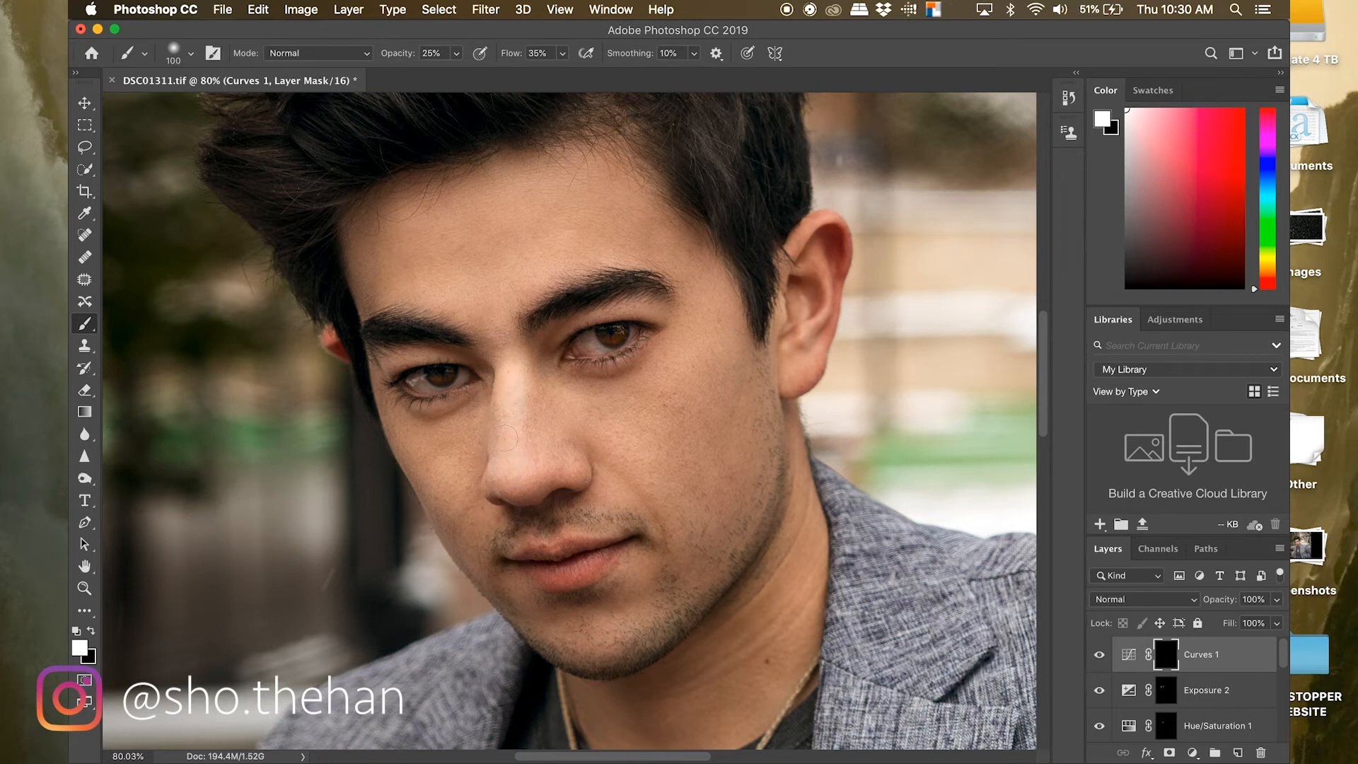
mouse_move(488, 352)
left_mouse_down()
mouse_move(499, 350)
mouse_move(486, 338)
mouse_move(501, 346)
mouse_move(491, 355)
mouse_move(487, 340)
left_mouse_up()
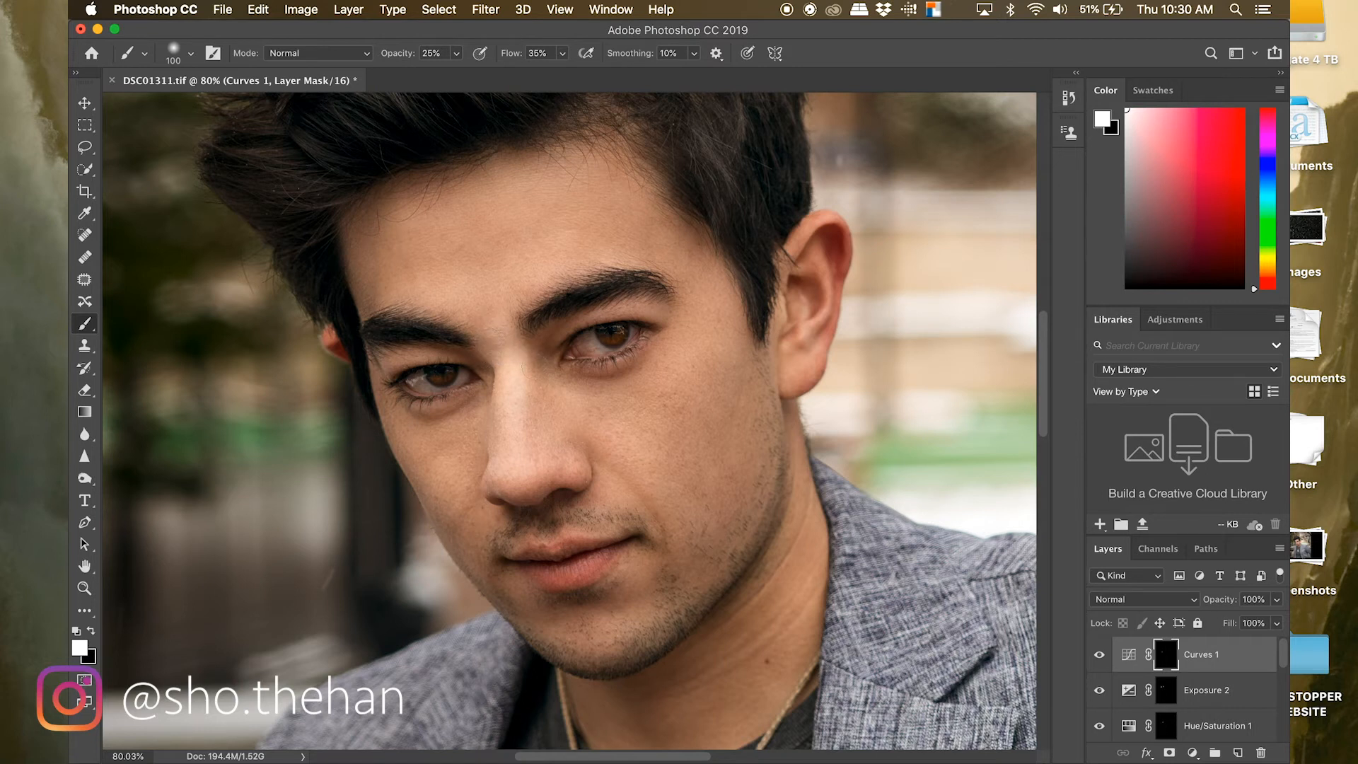
key("bracketright")
key("bracketright")
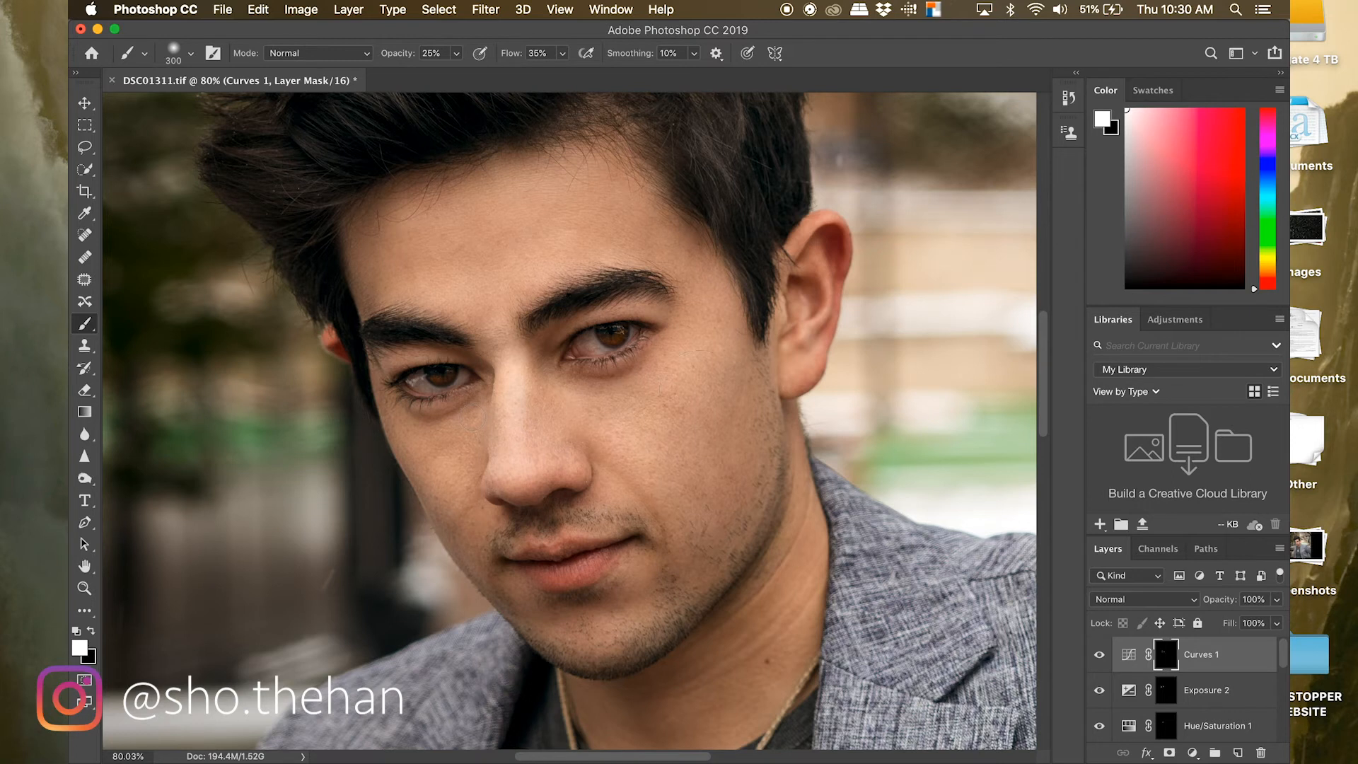
key("bracketleft")
key("bracketleft")
key("bracketleft")
key("bracketleft")
key("bracketleft")
key("bracketleft")
key("bracketleft")
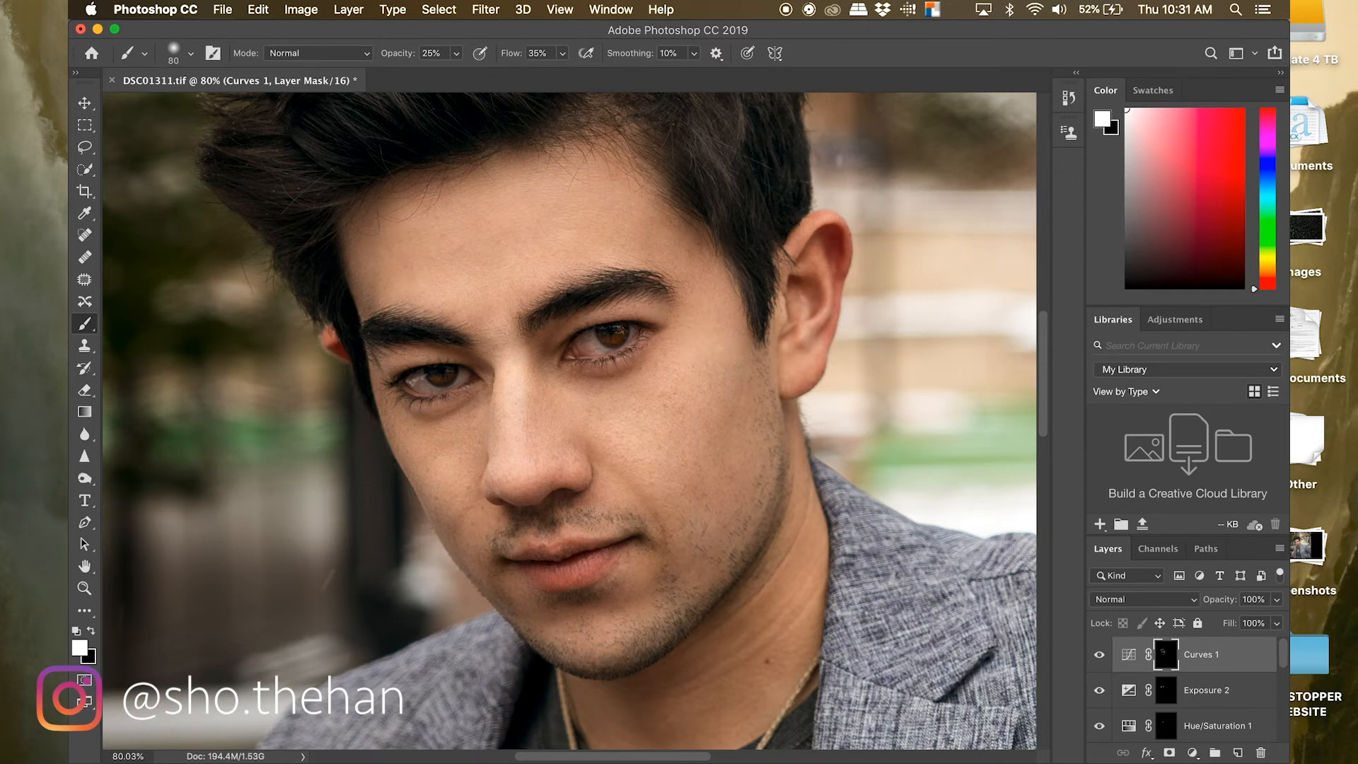
- Add a Curves adjustment layer above Curves 1 and lower the RGB curve's midtones to darken the image
left_click(1193, 753)
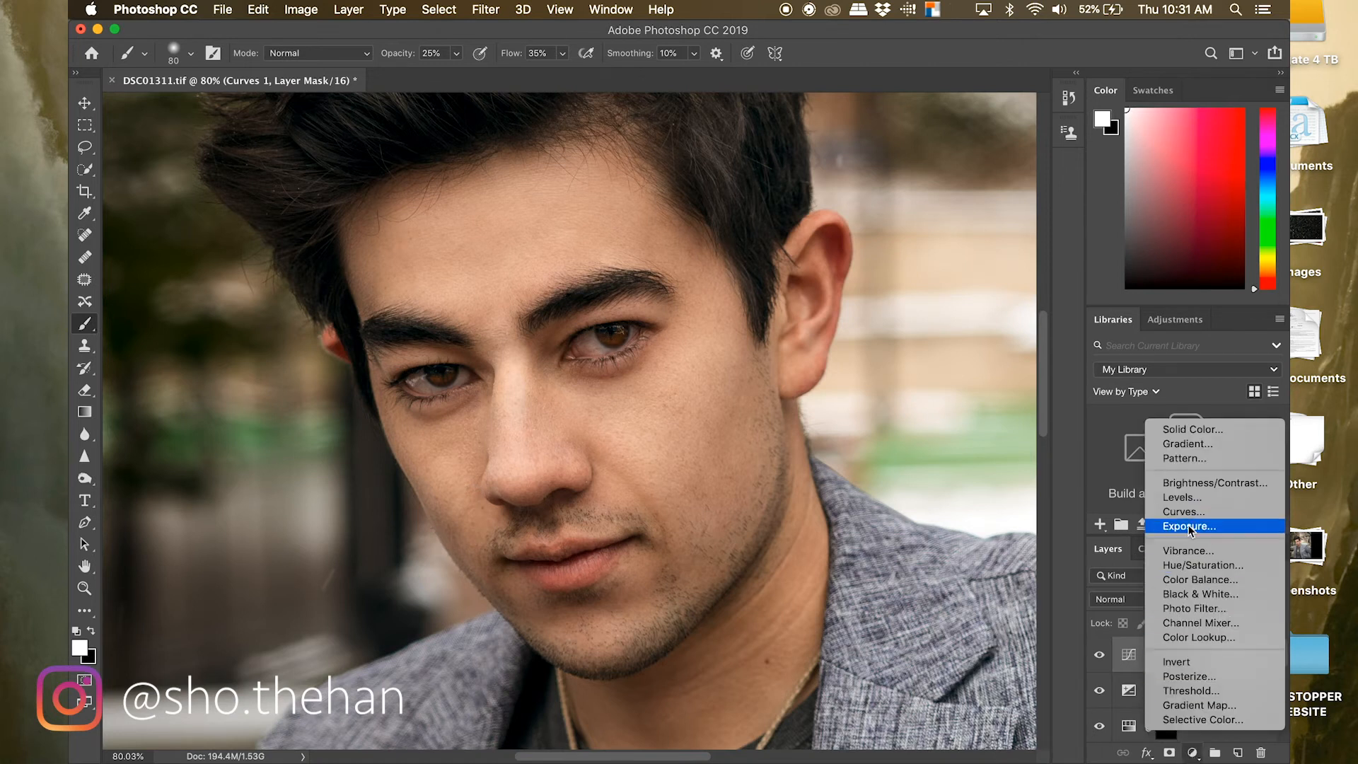
left_click(1077, 566)
key("super+minus")
key("super+minus")
key("super+minus")
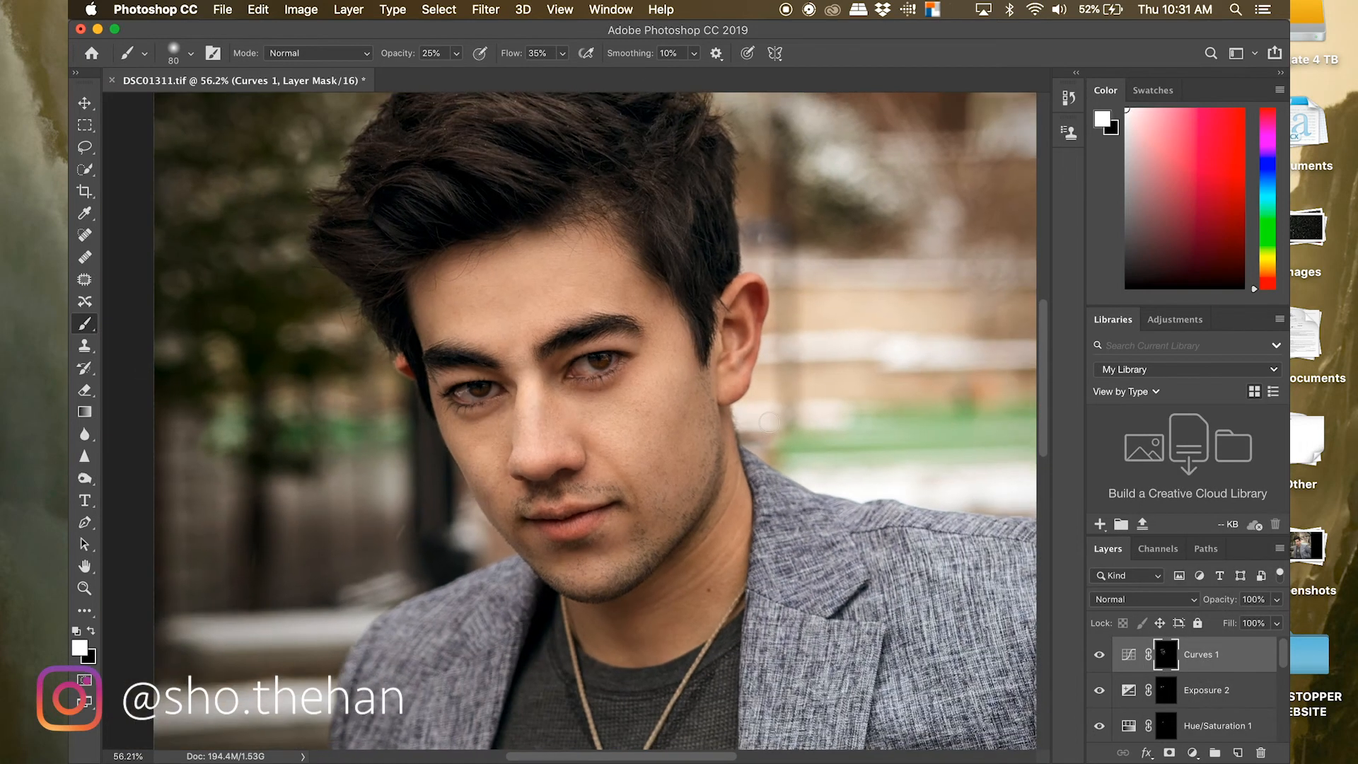
key("super+plus")
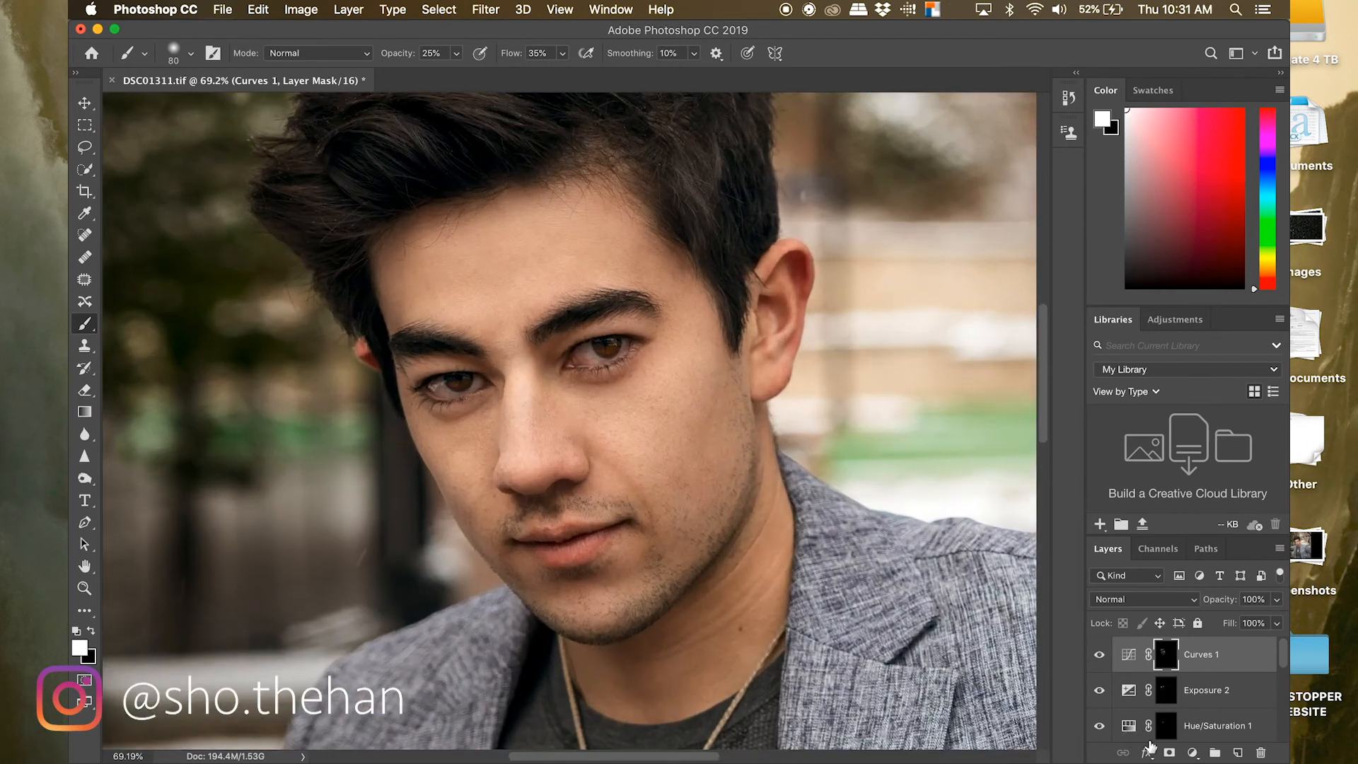
left_click(1192, 753)
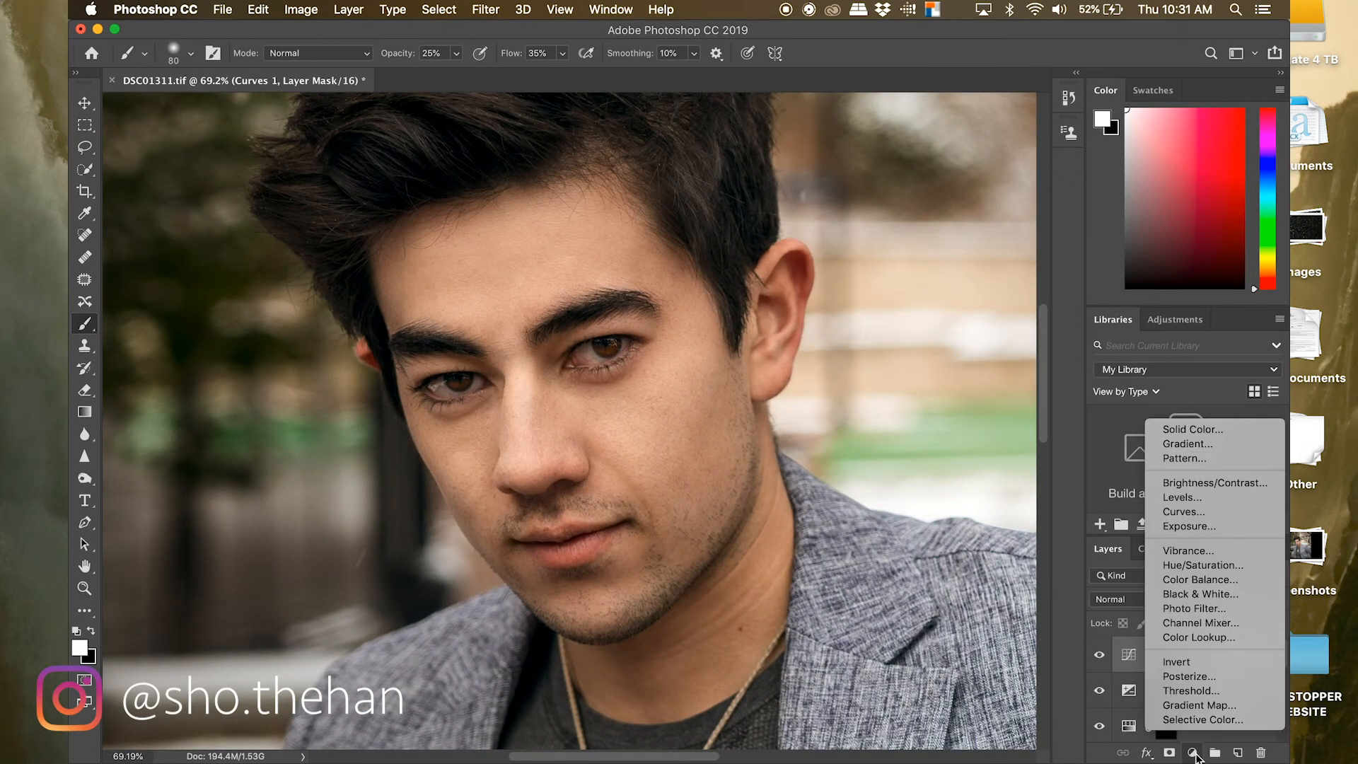
left_click(1207, 515)
left_click_drag(939, 325, 960, 349)
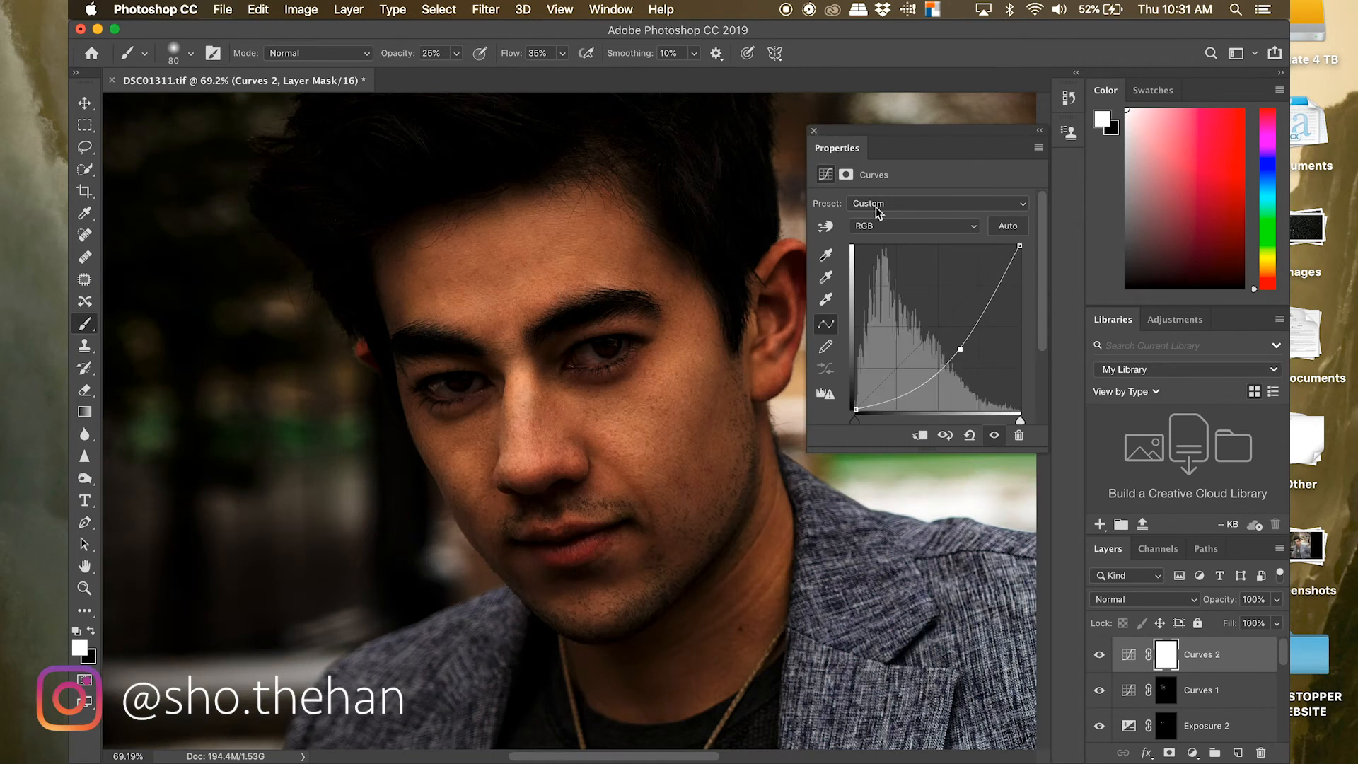
left_click_drag(960, 348, 955, 344)
left_click(813, 130)
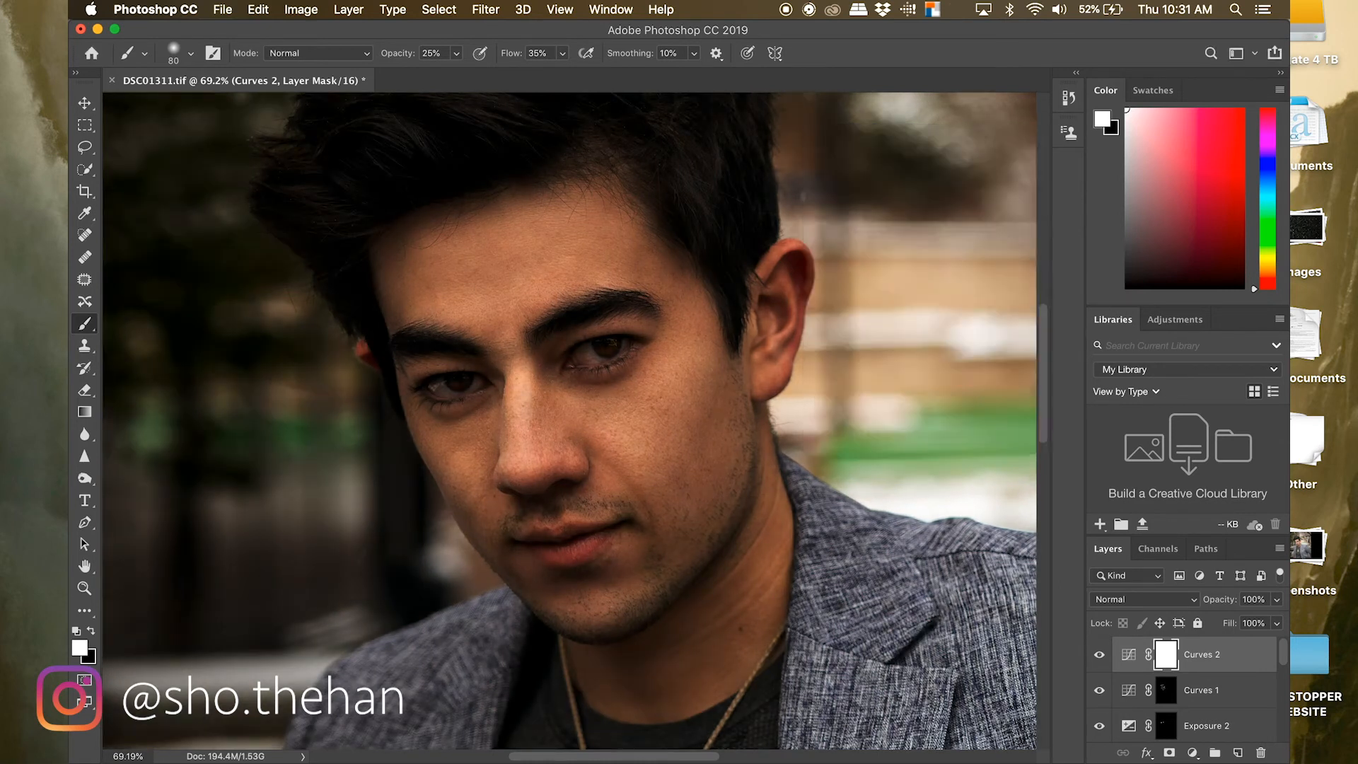
- Invert the Curves 2 mask to black and paint white over the face's shadow areas with a size 100 brush
key("super+i")
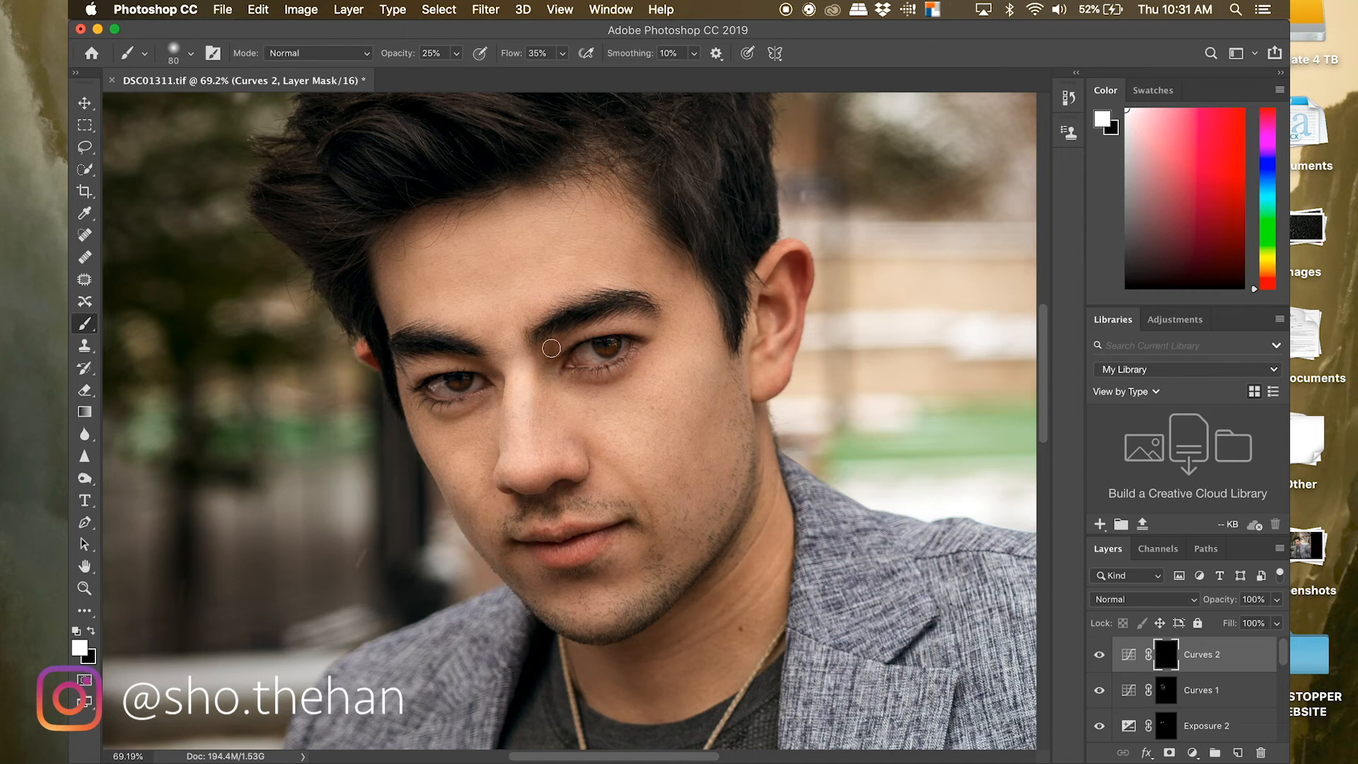
key("bracketright")
key("bracketright")
key("bracketleft")
key("bracketleft")
key("bracketright")
key("bracketright")
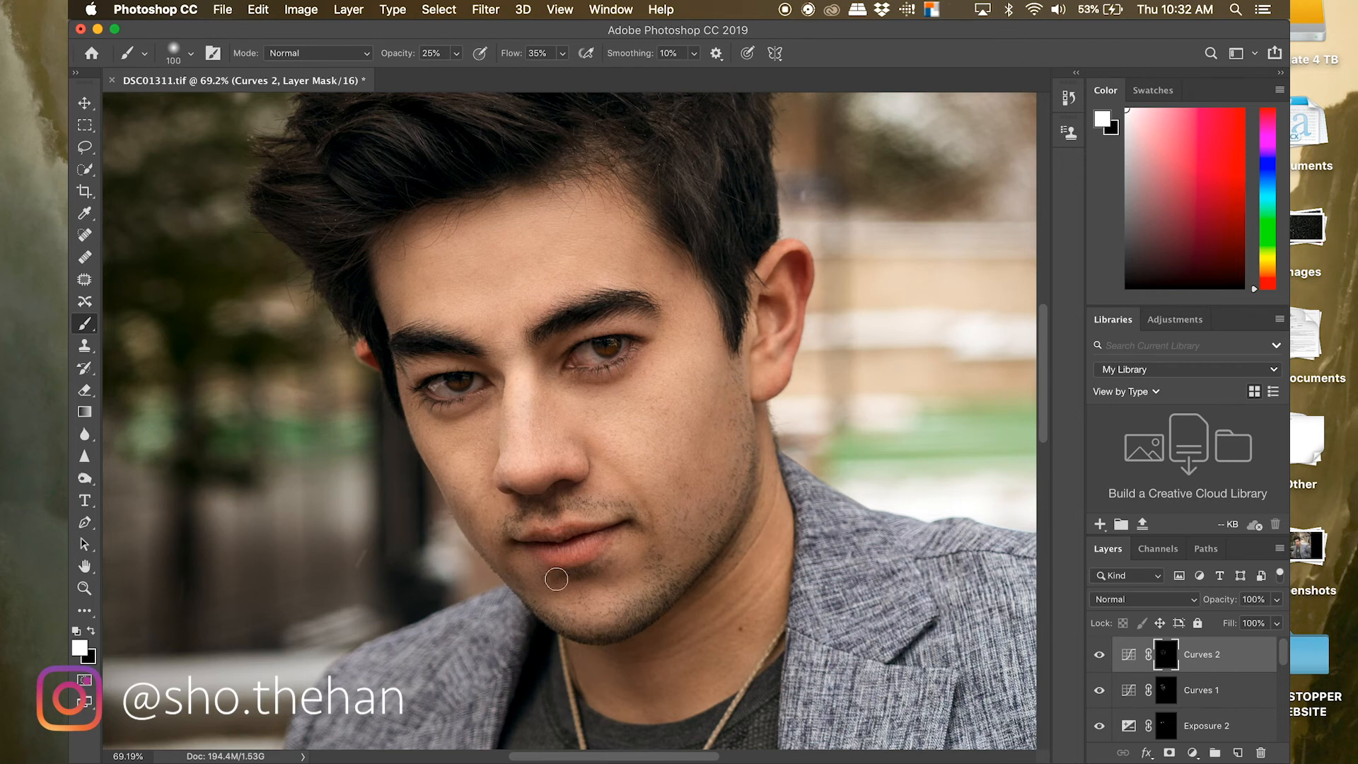
- Reduce the opacity of the Glow group to 70%
scroll(474, 334, "down", 3)
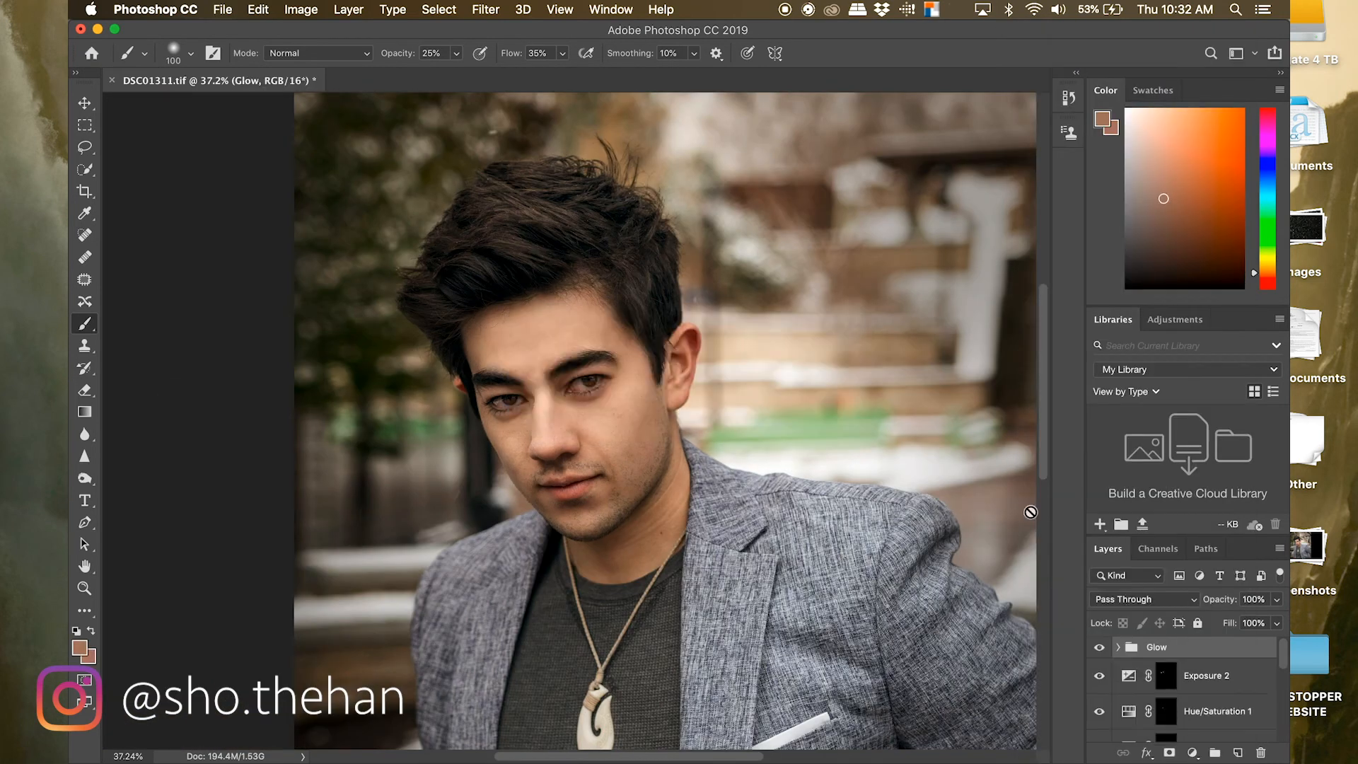
left_click_drag(1224, 621, 1253, 621)
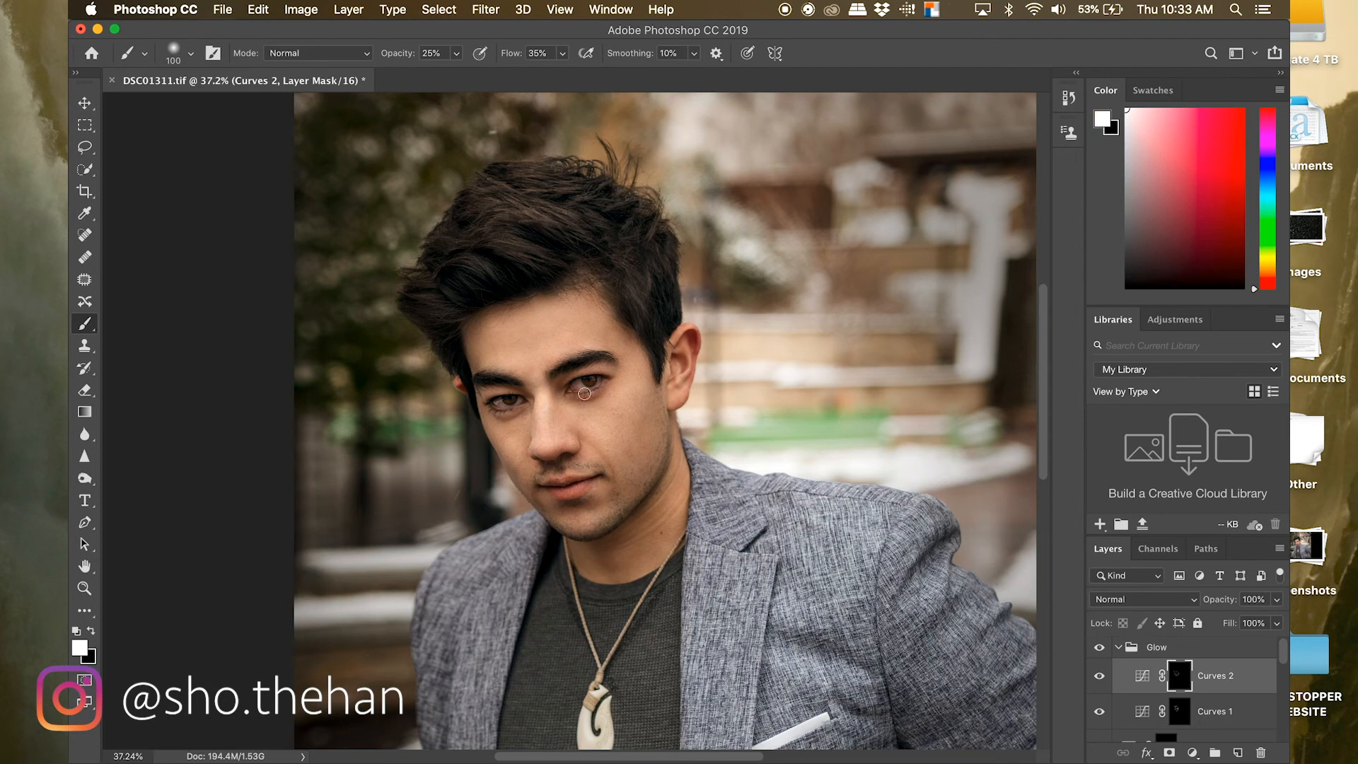
- Correct the painted curves masks inside the Glow group using a size 175 brush at 100% opacity and 100% flow
key("x")
key("bracketright")
key("bracketright")
key("bracketright")
left_click_drag(456, 53, 658, 92)
scroll(569, 420, "down", 4)
scroll(569, 421, "up", 2)
key("d")
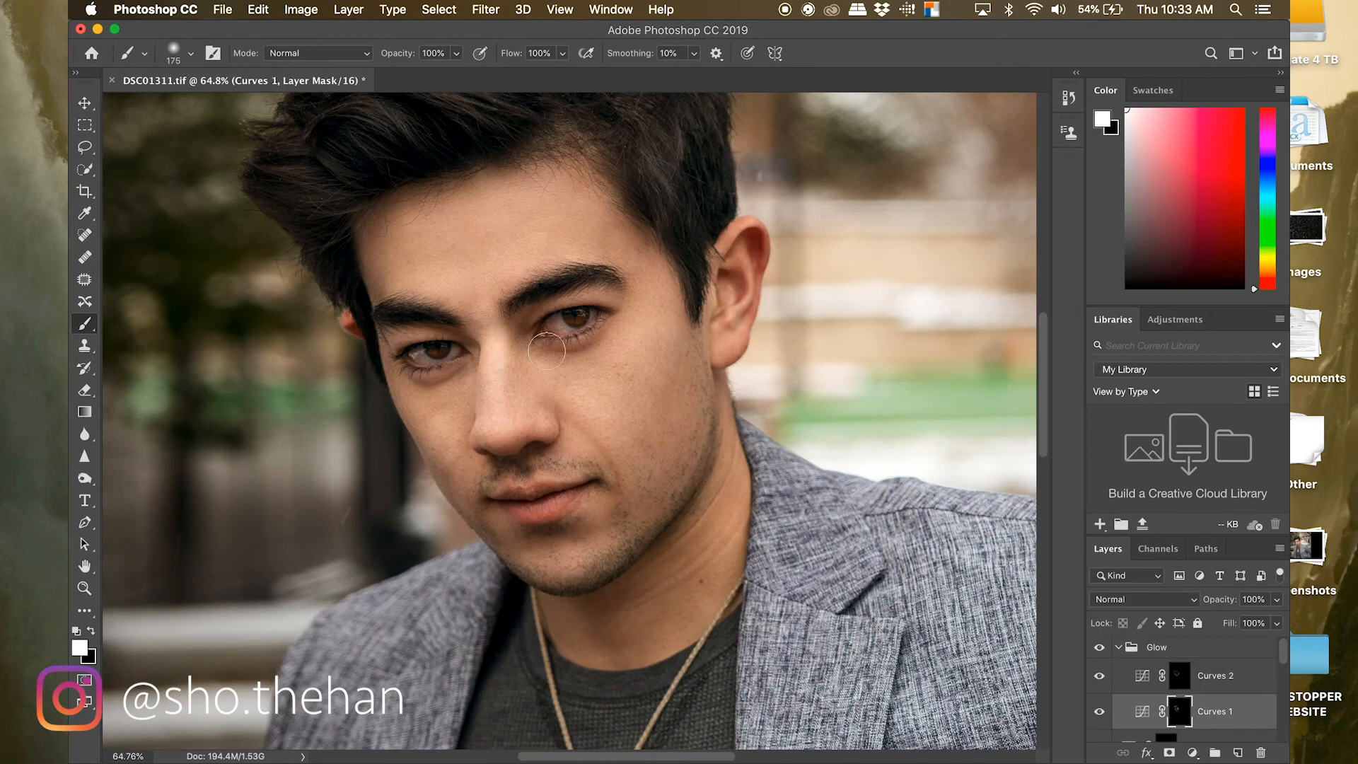
- Set the brush to size 100, 24% opacity and 34% flow for softer white painting on the curves masks
key("bracketleft")
key("bracketleft")
key("bracketleft")
key("2")
key("4")
key("shift+3")
key("shift+4")
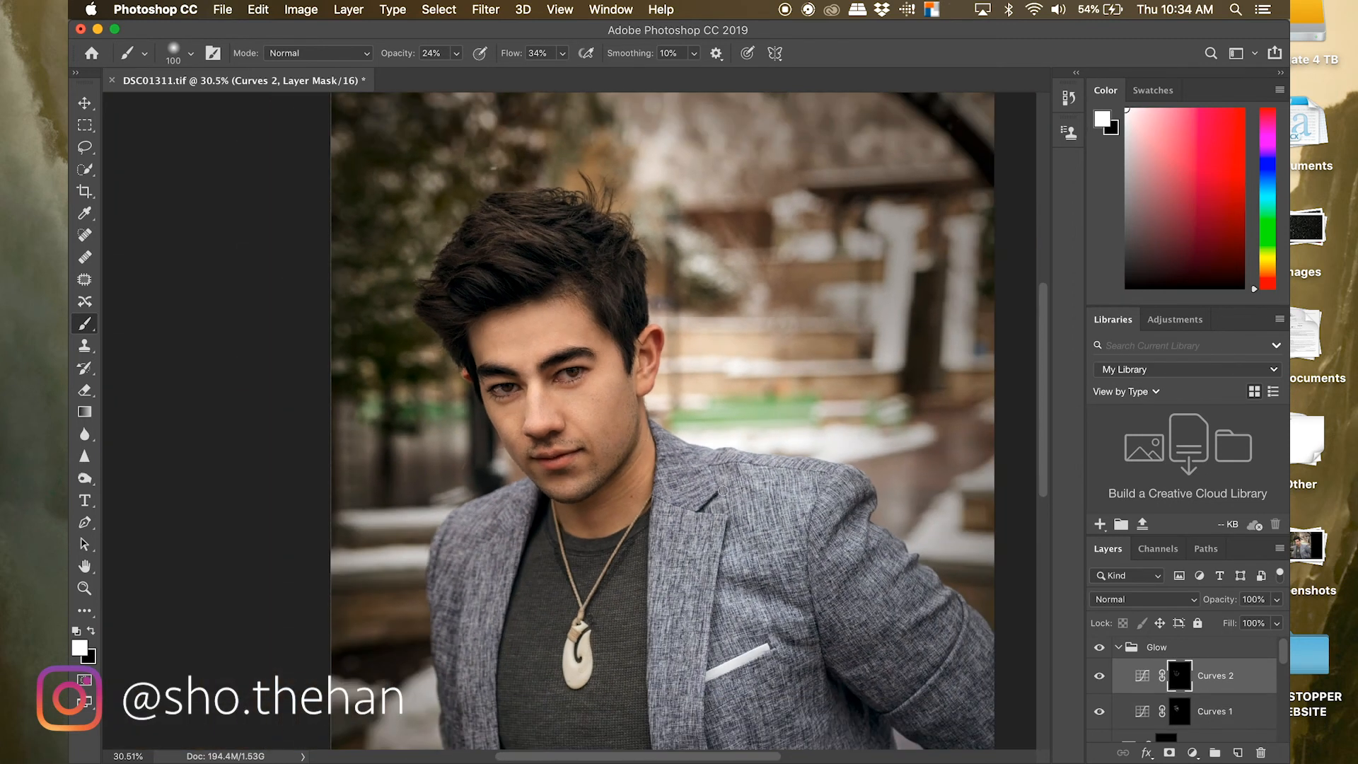
- Collapse the Glow group and switch its visibility off and on to compare the portrait with and without the effect
left_click(1117, 648)
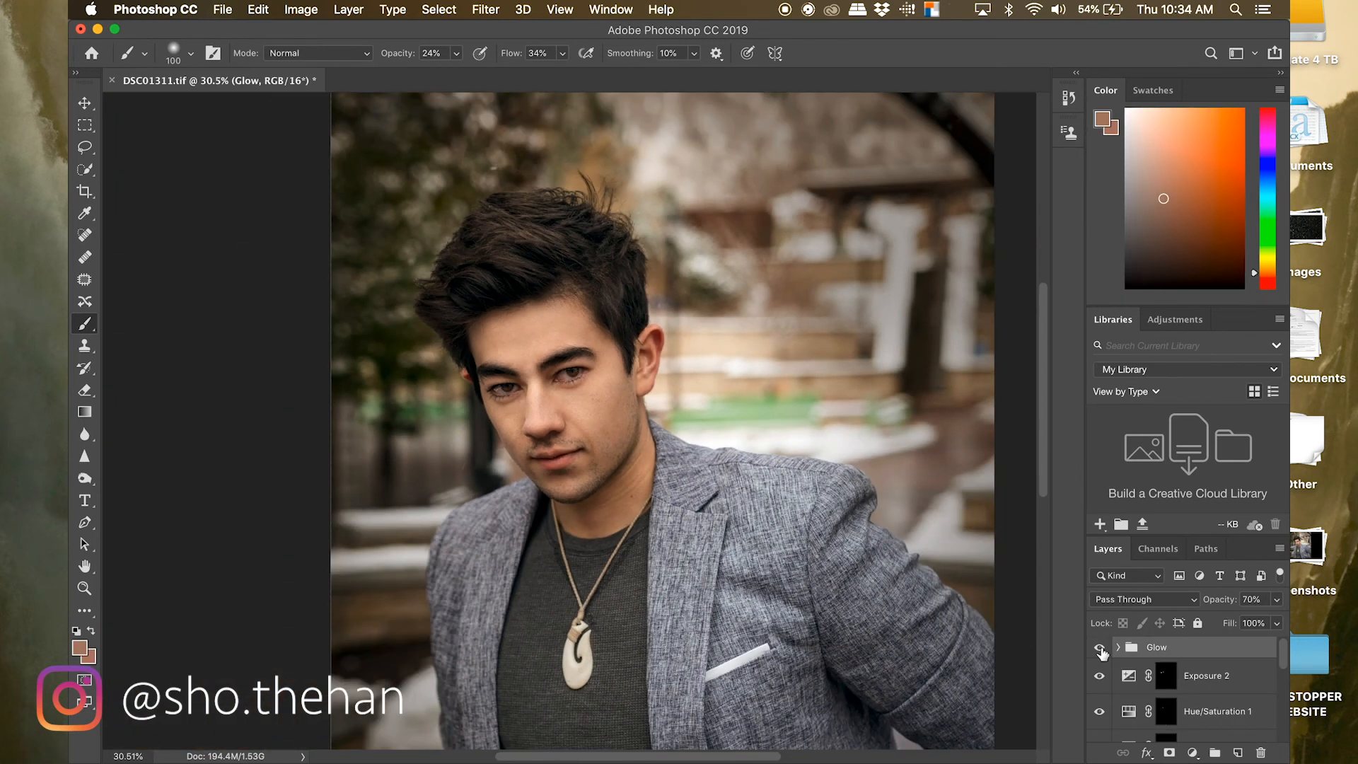
left_click(1099, 648)
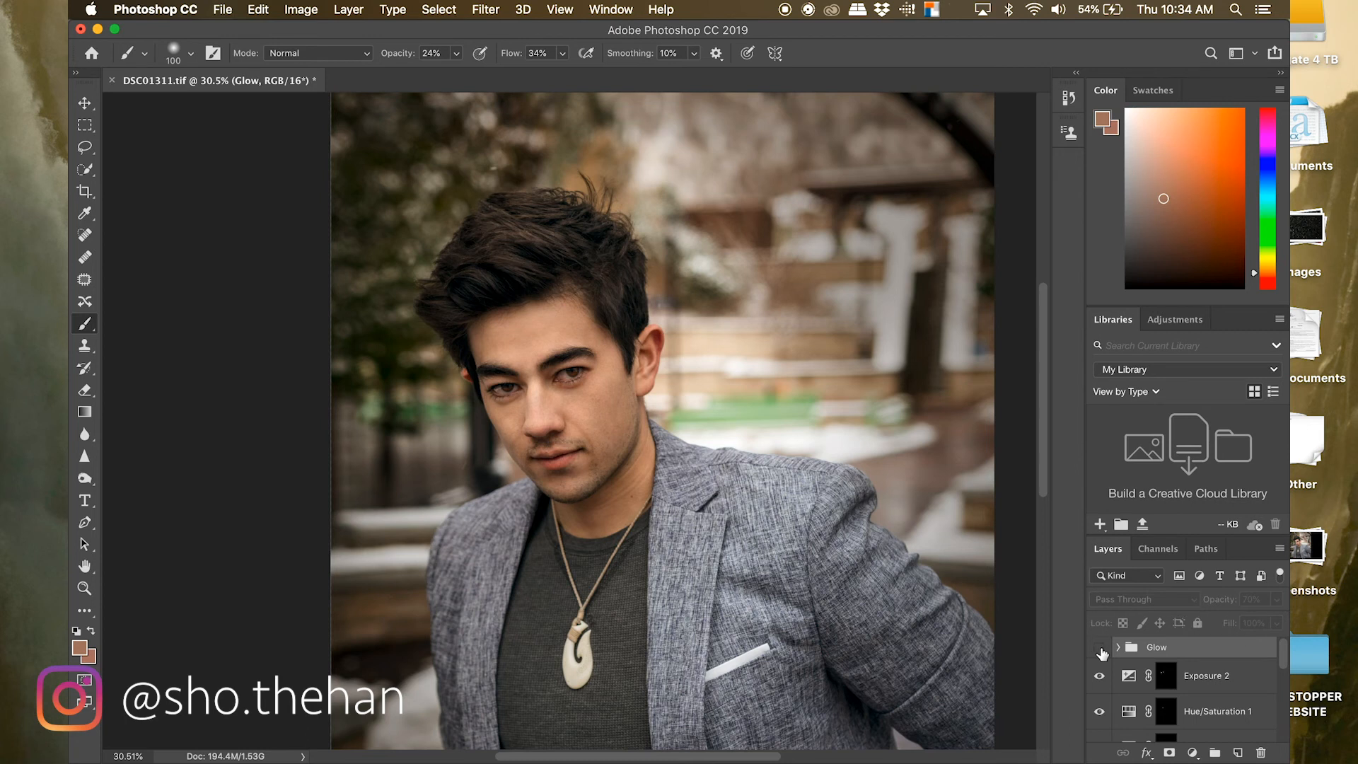
left_click(1100, 648)
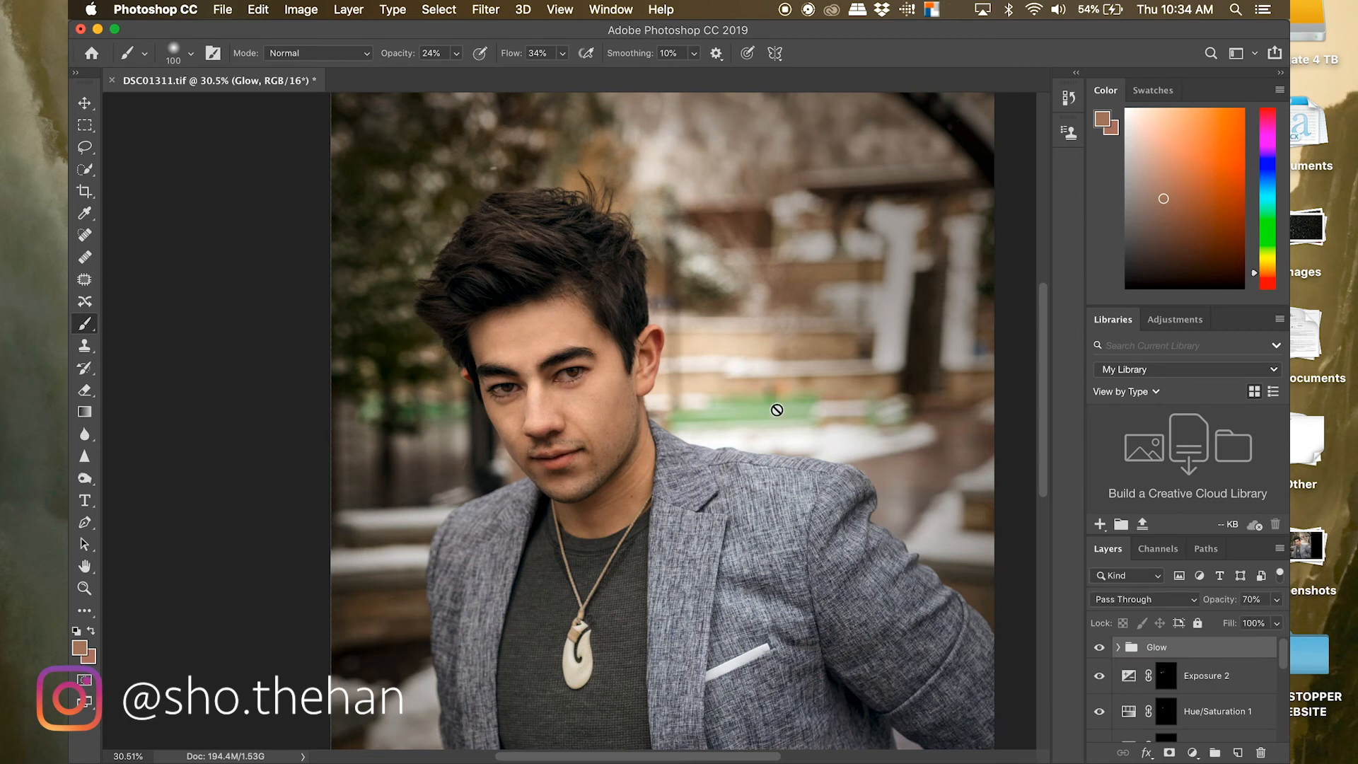
key("super+minus")
key("super+minus")
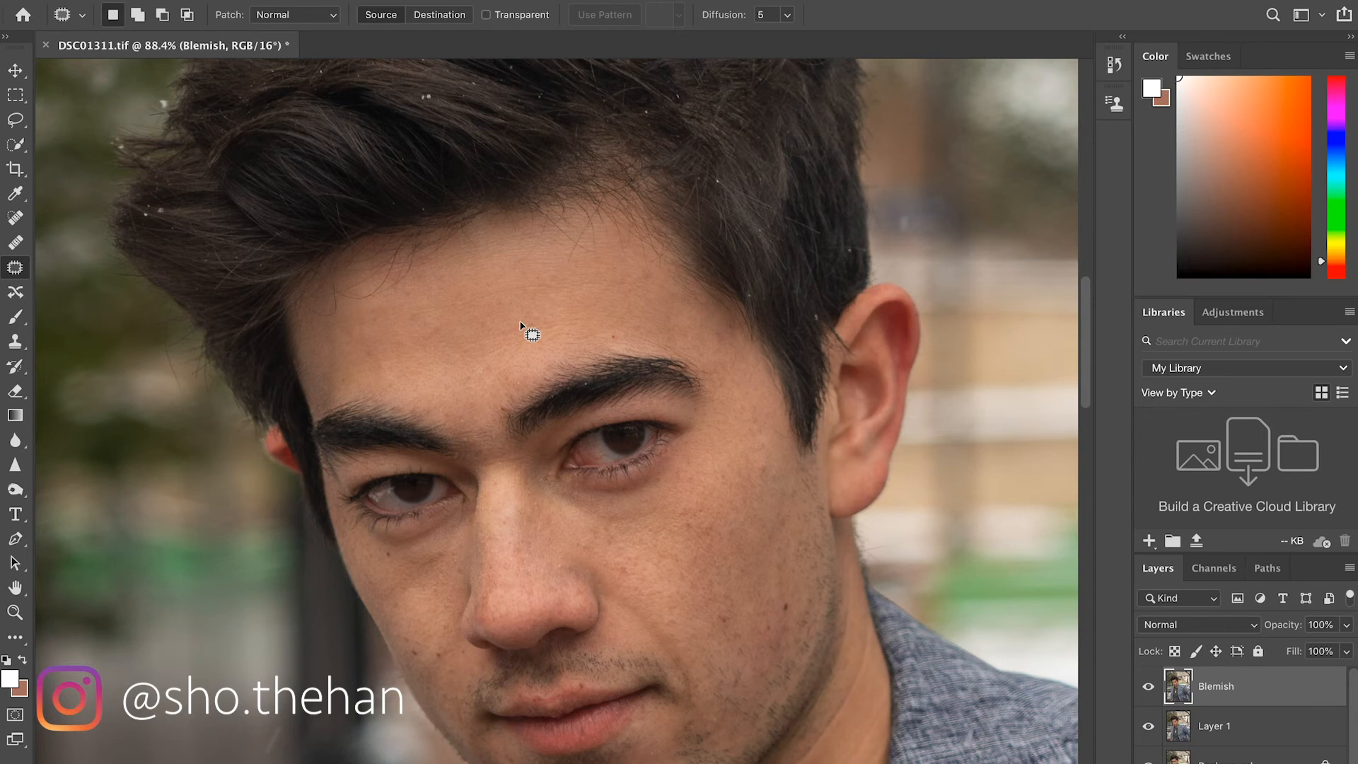
- Patch the dark mole on the cheek and the skin beneath the left-hand eye on the Blemish layer with clean skin
scroll(531, 327, "up", 5)
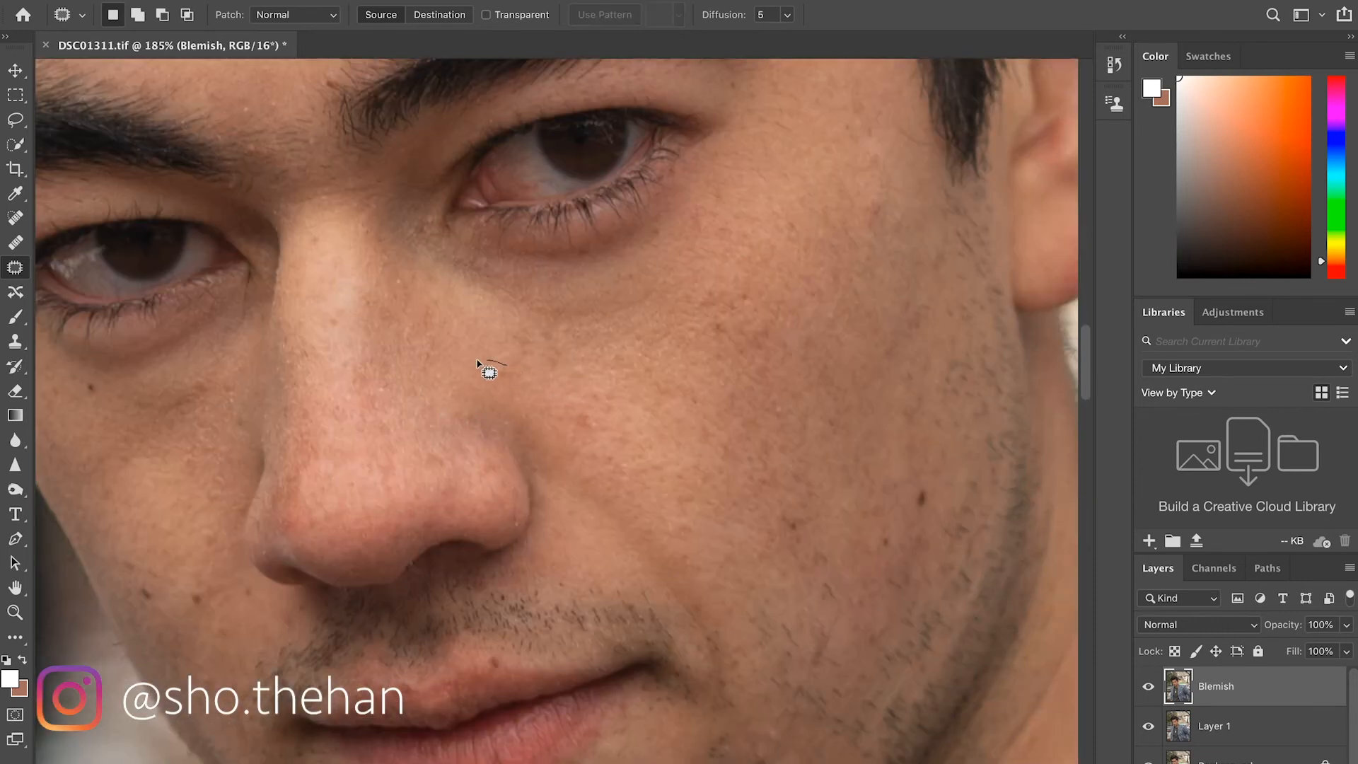
left_click_drag(912, 506, 888, 554)
key("ctrl+d")
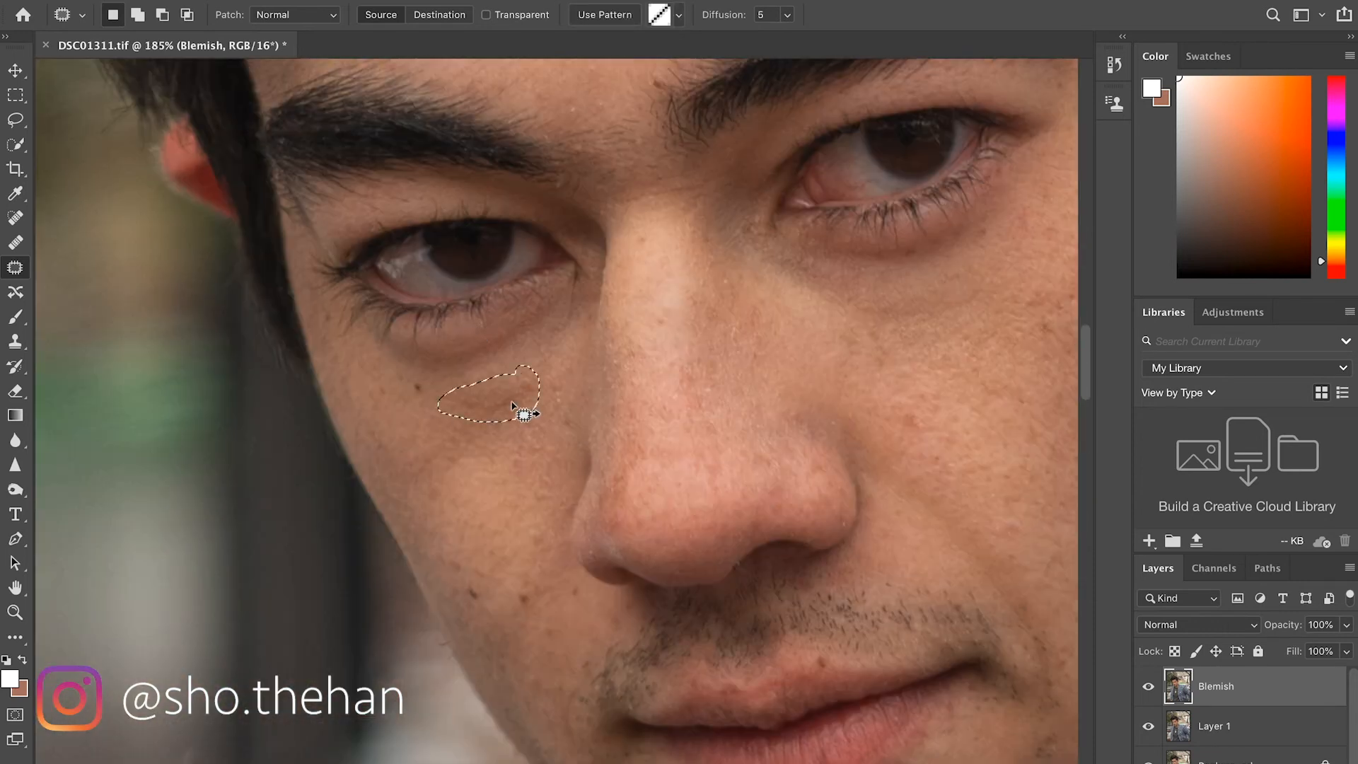
left_click_drag(514, 407, 448, 406)
key("ctrl+d")
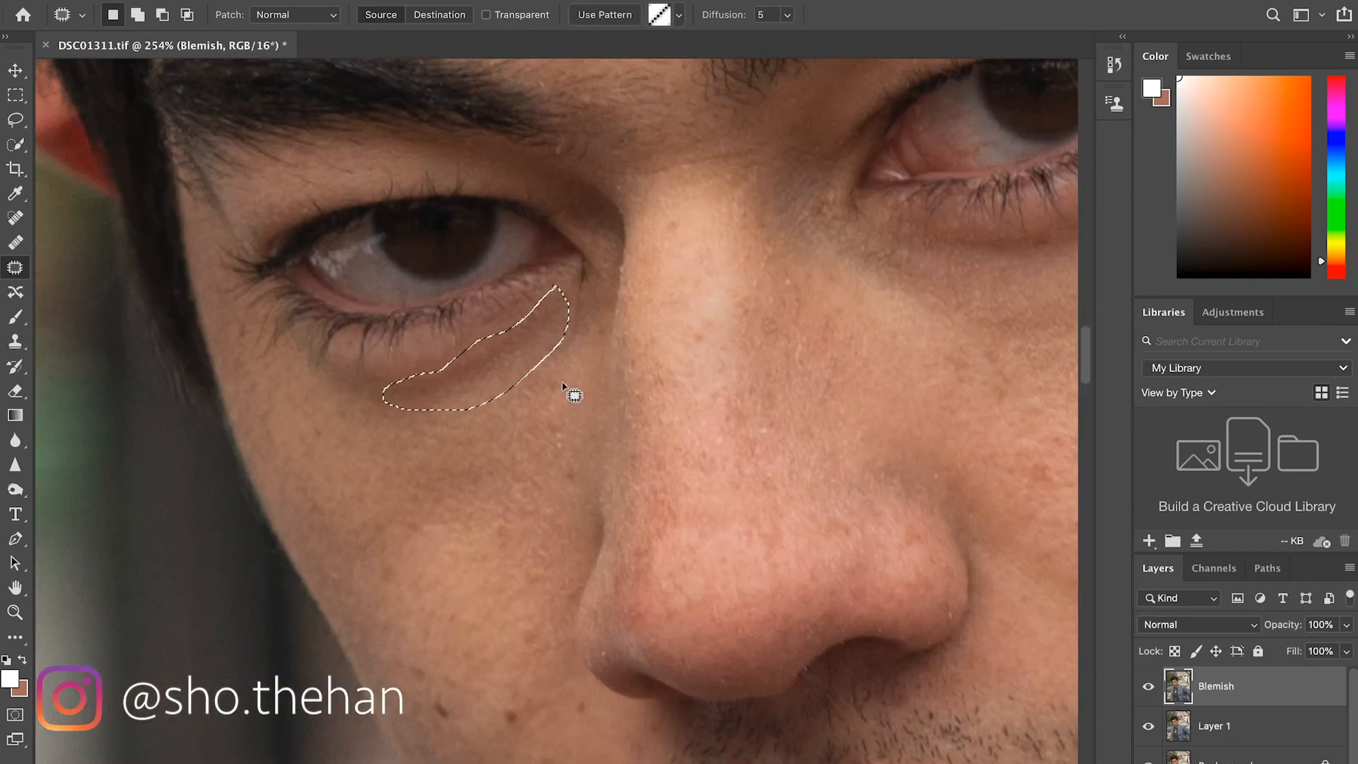
key("ctrl+d")
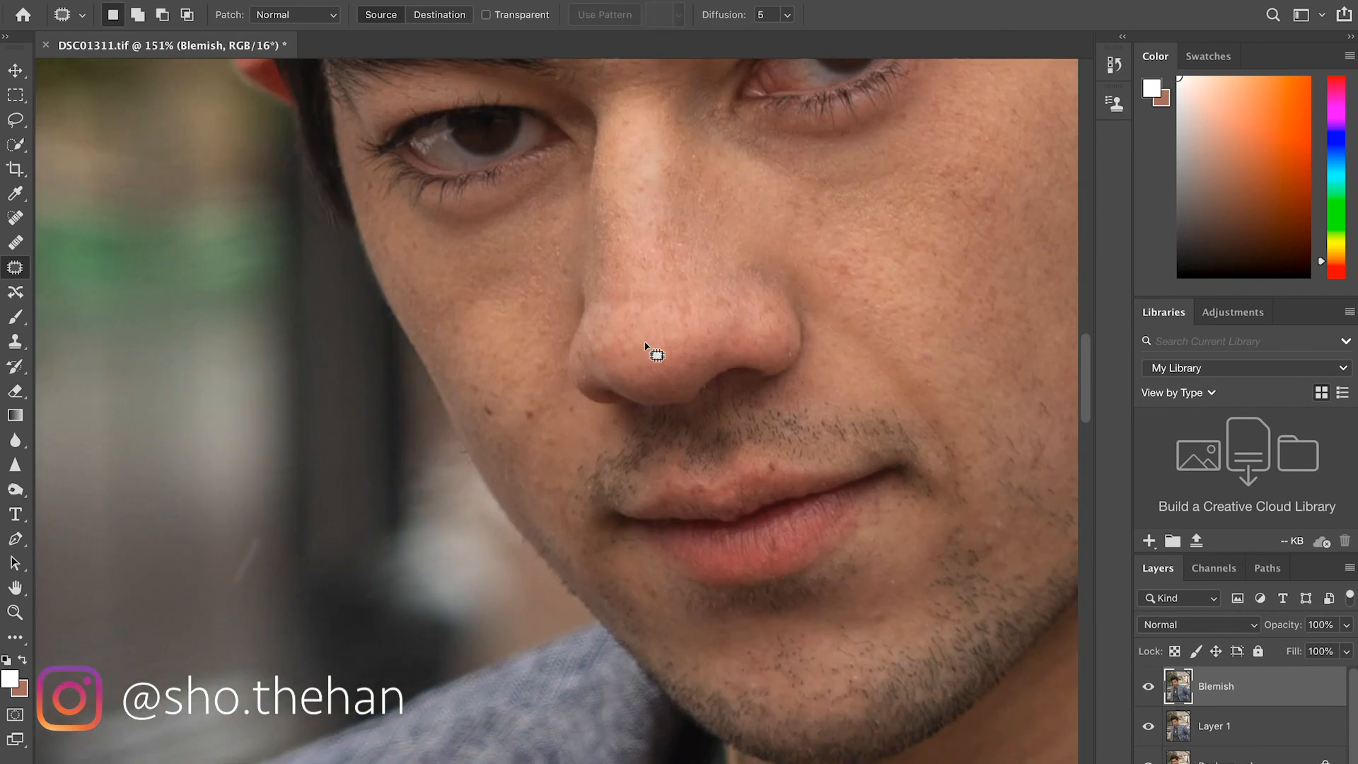
- Patch the small skin blemishes beside the bridge of the nose on the Blemish layer
scroll(757, 452, "up", 5)
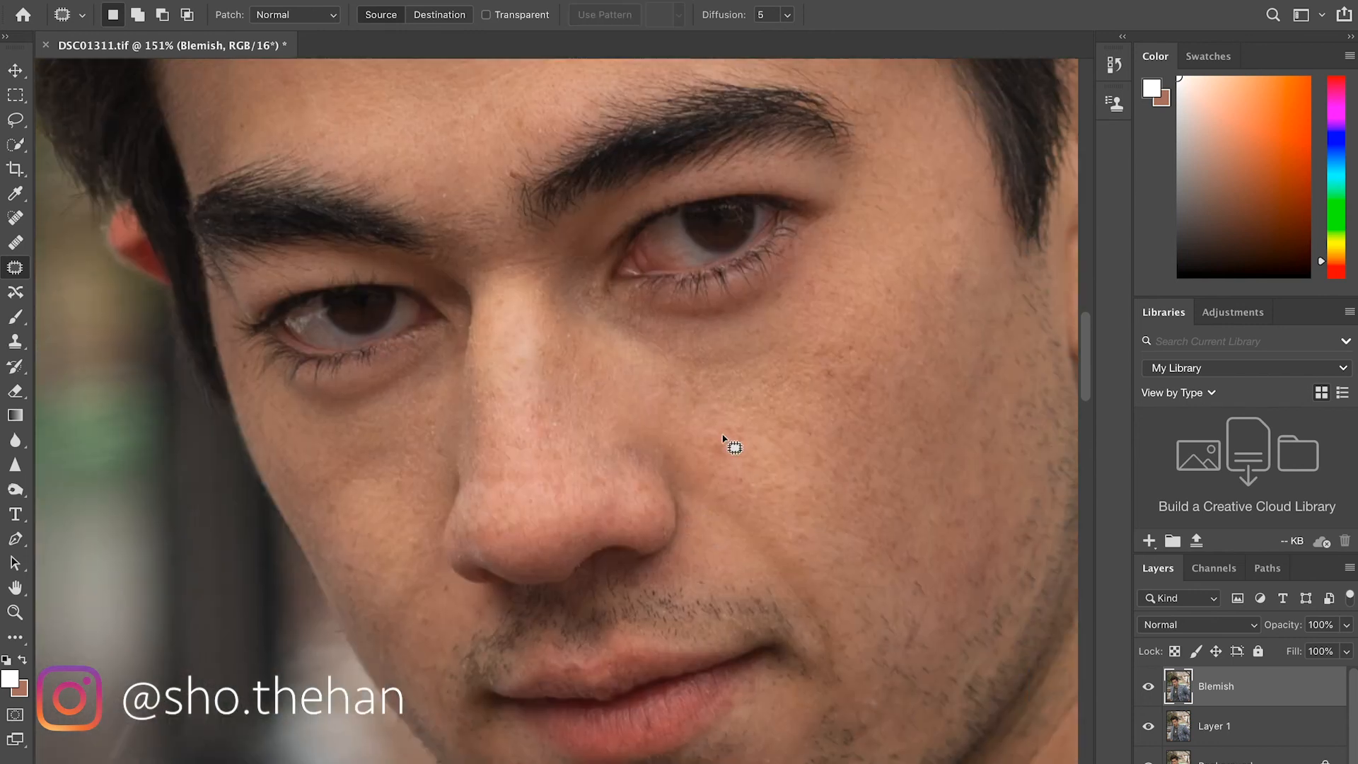
left_click_drag(468, 382, 467, 383)
left_click_drag(474, 393, 546, 411)
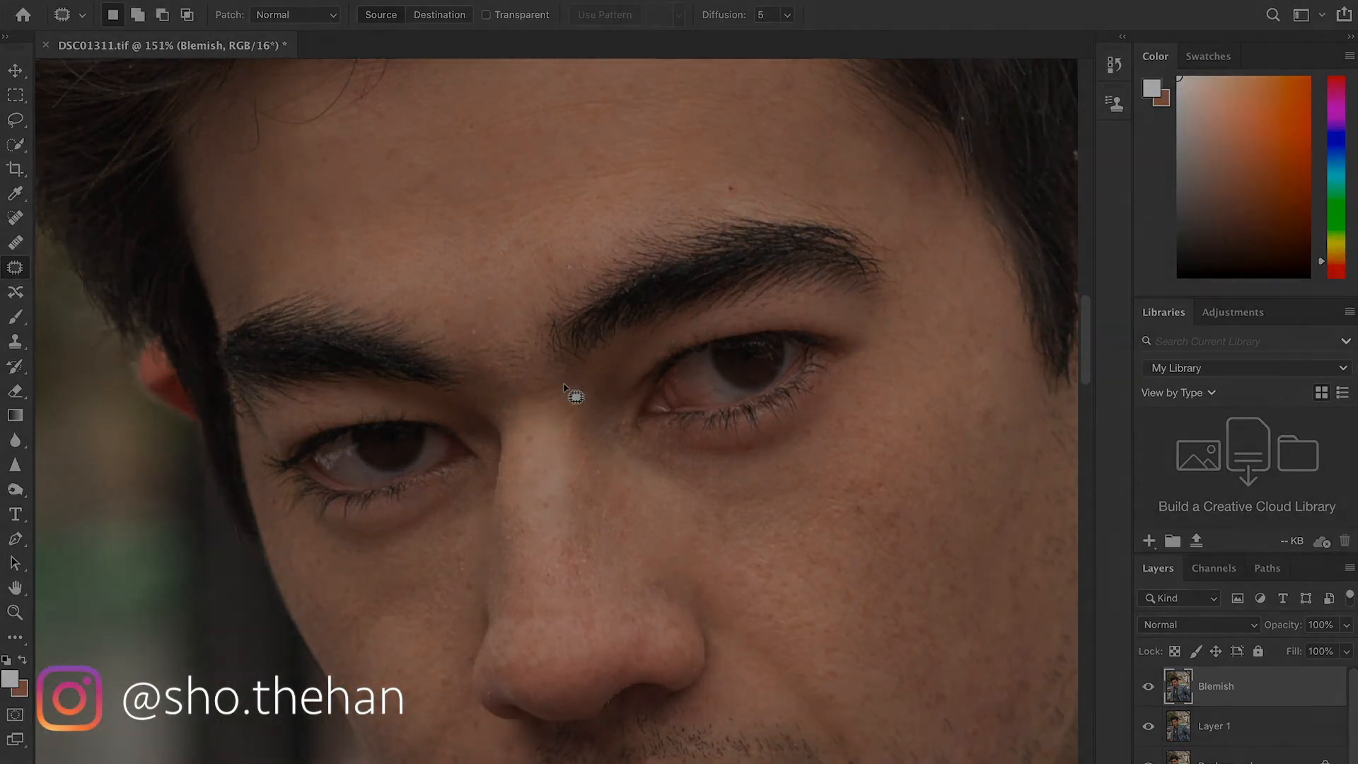